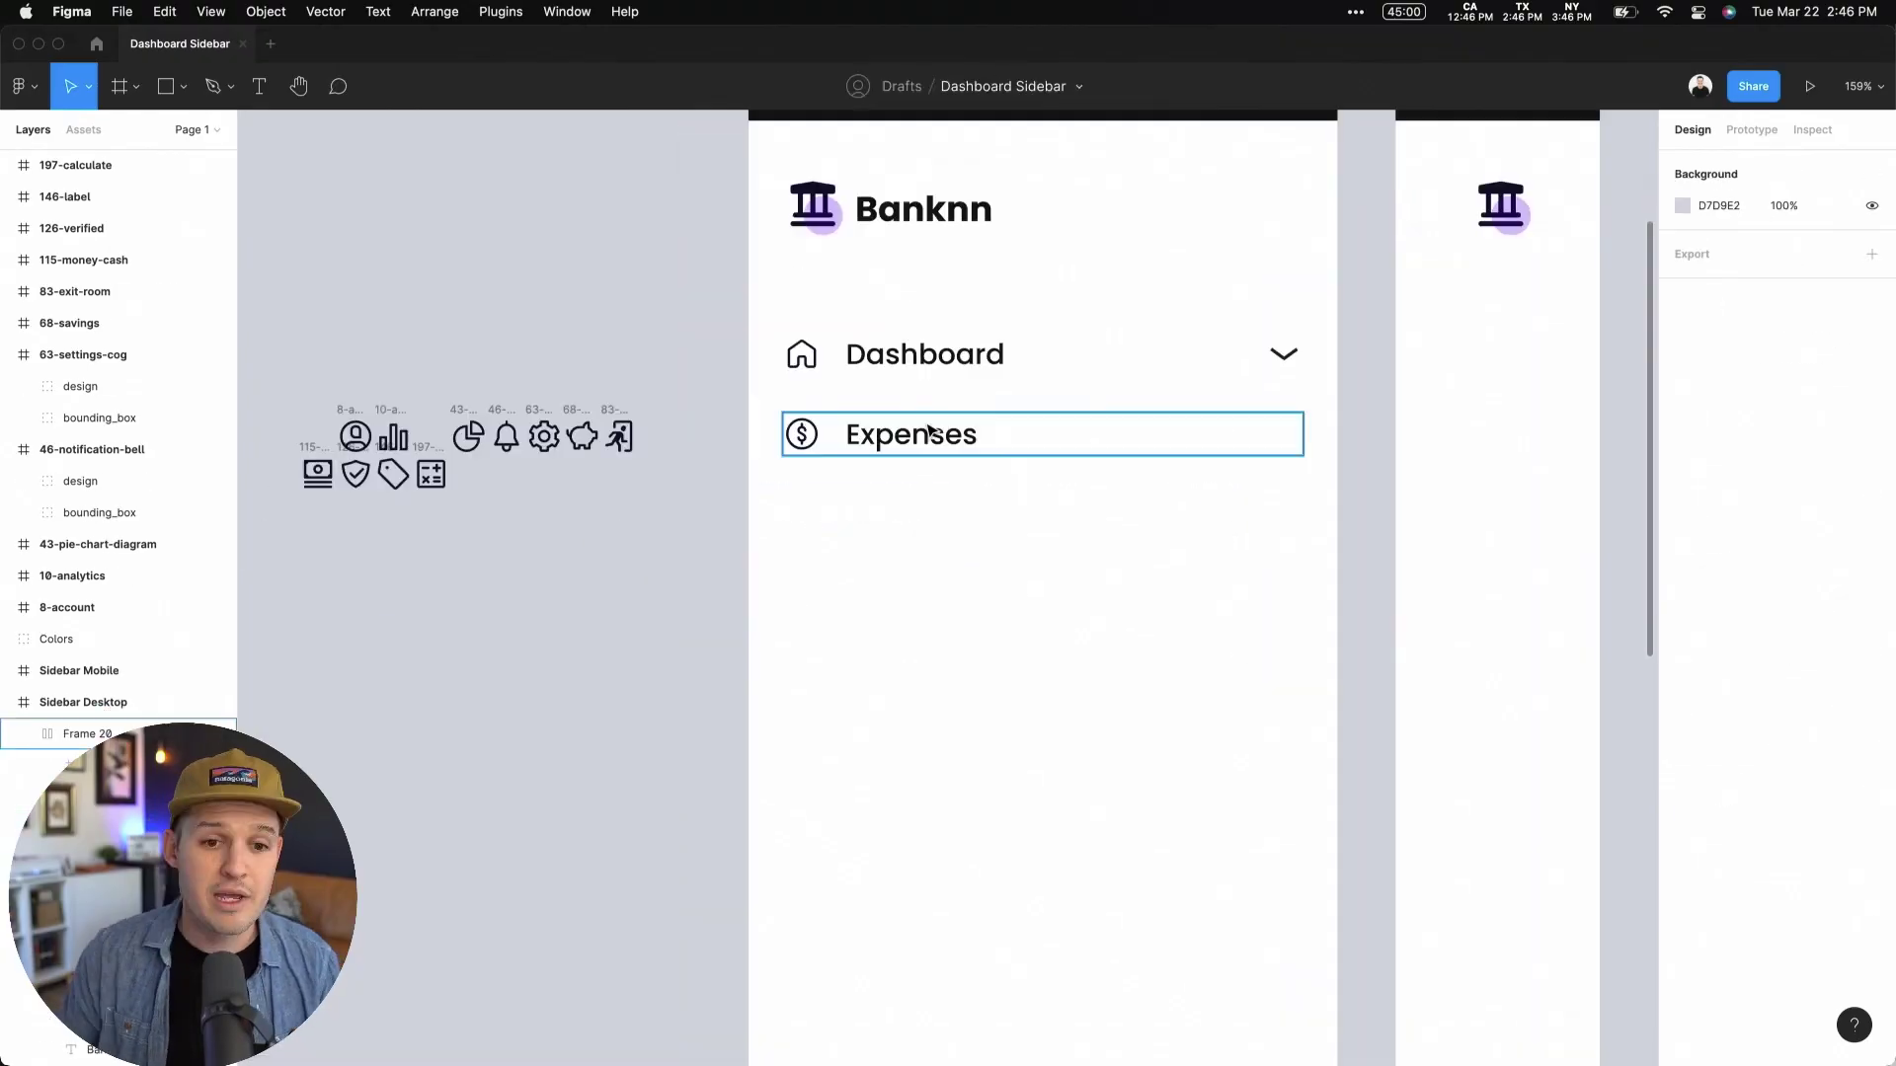
drag(874, 354, 874, 511)
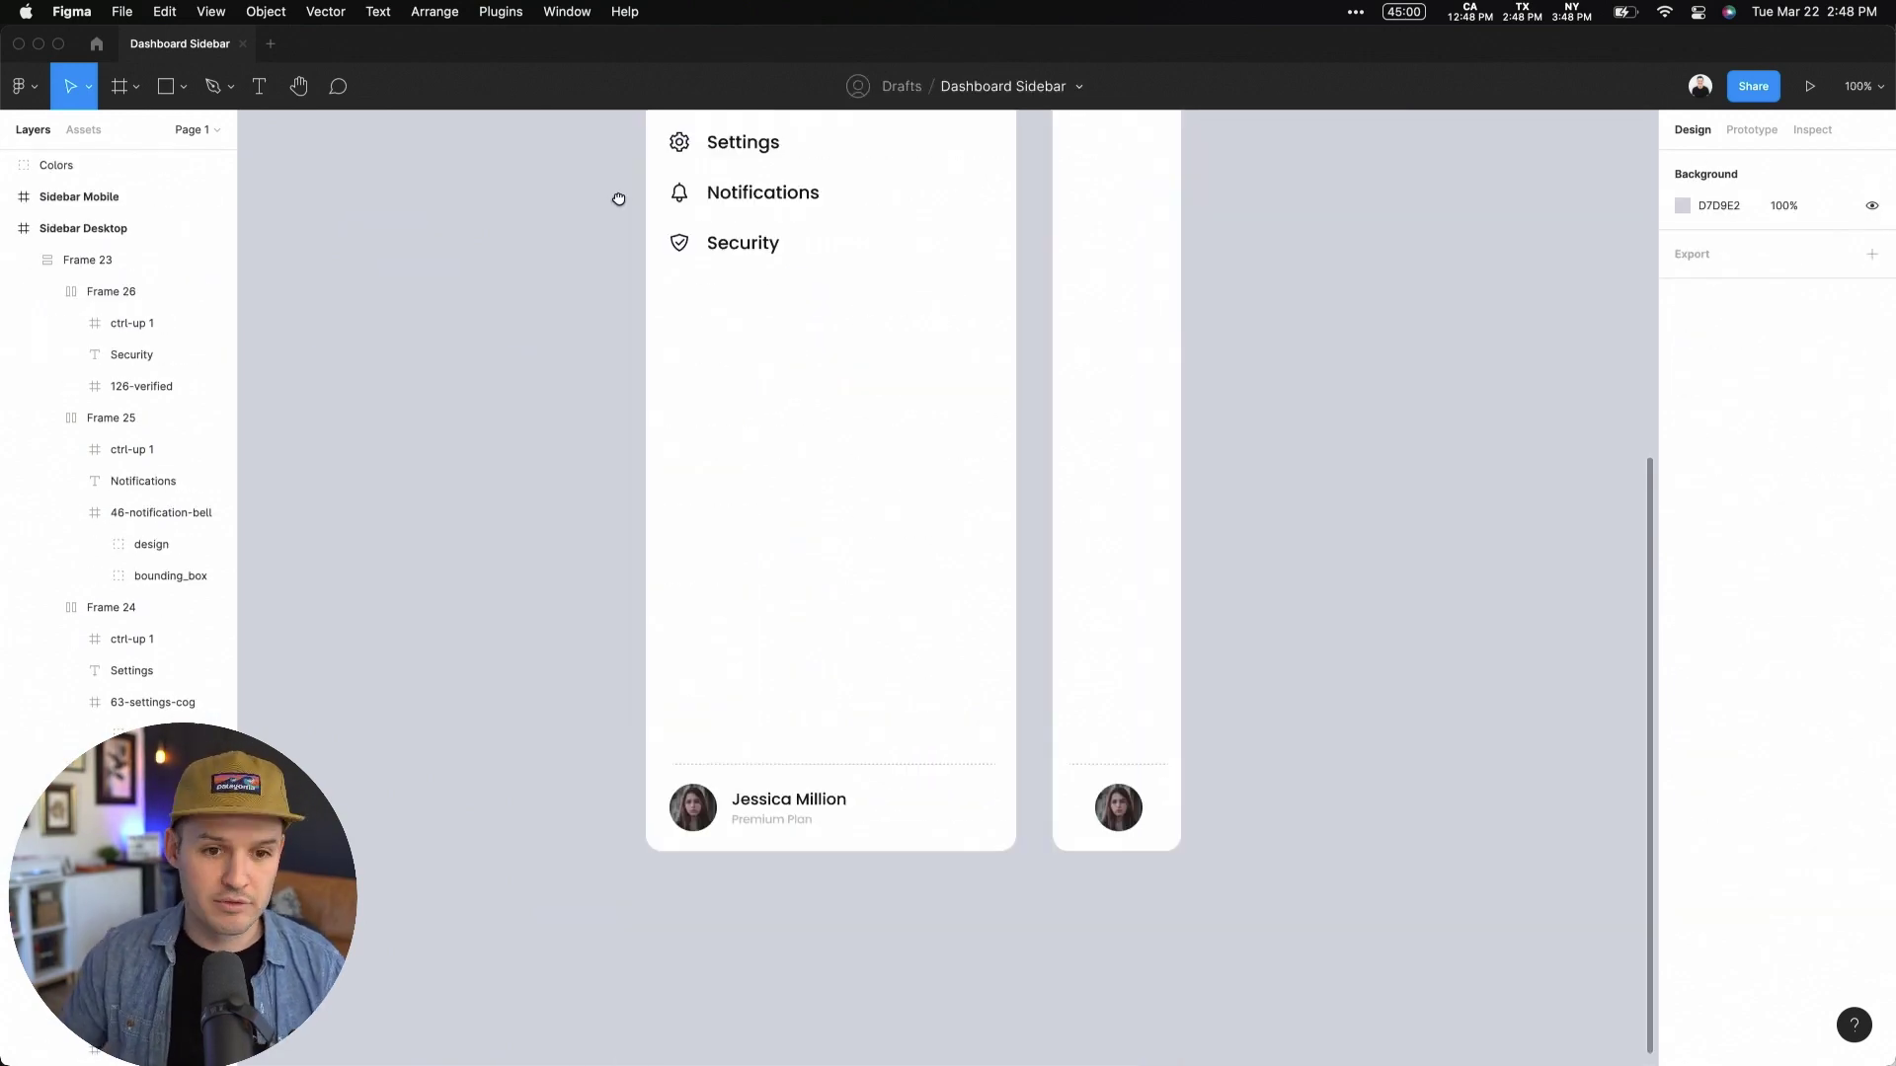
drag(618, 200, 618, 549)
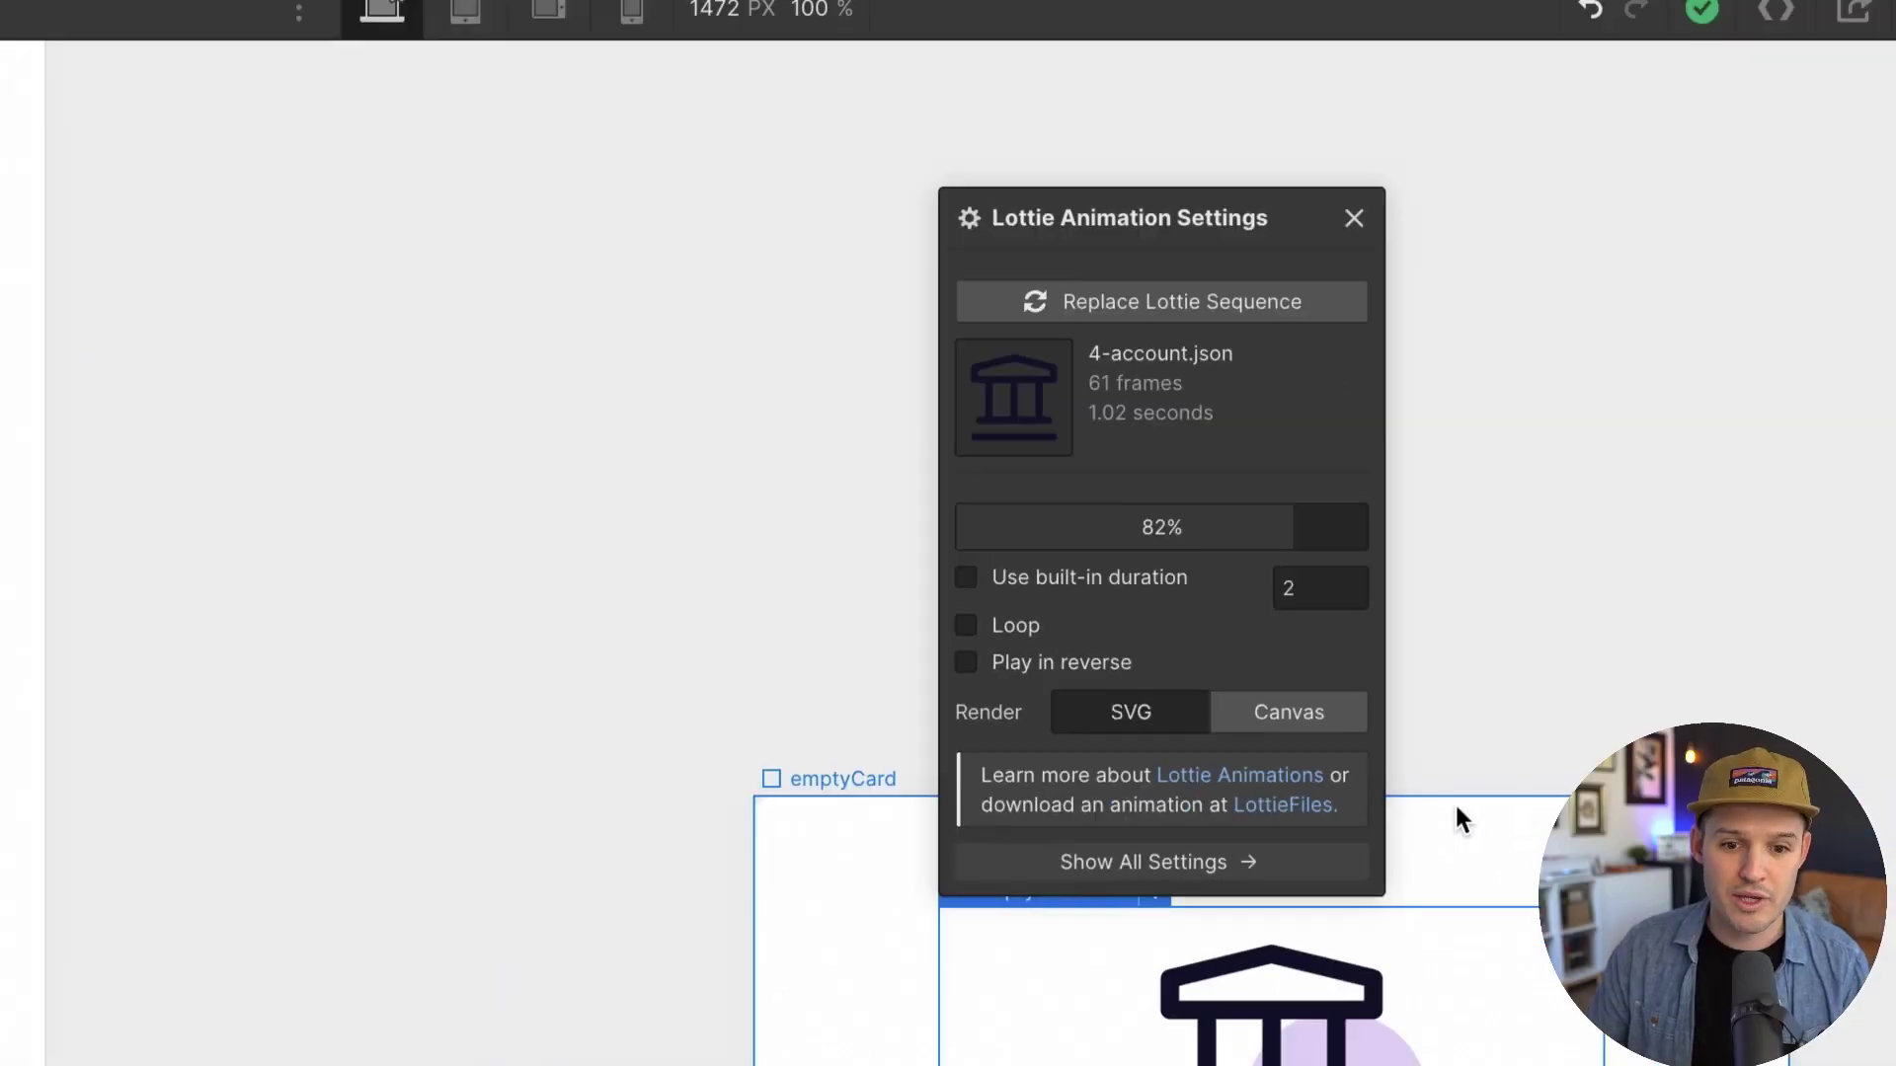
click(966, 625)
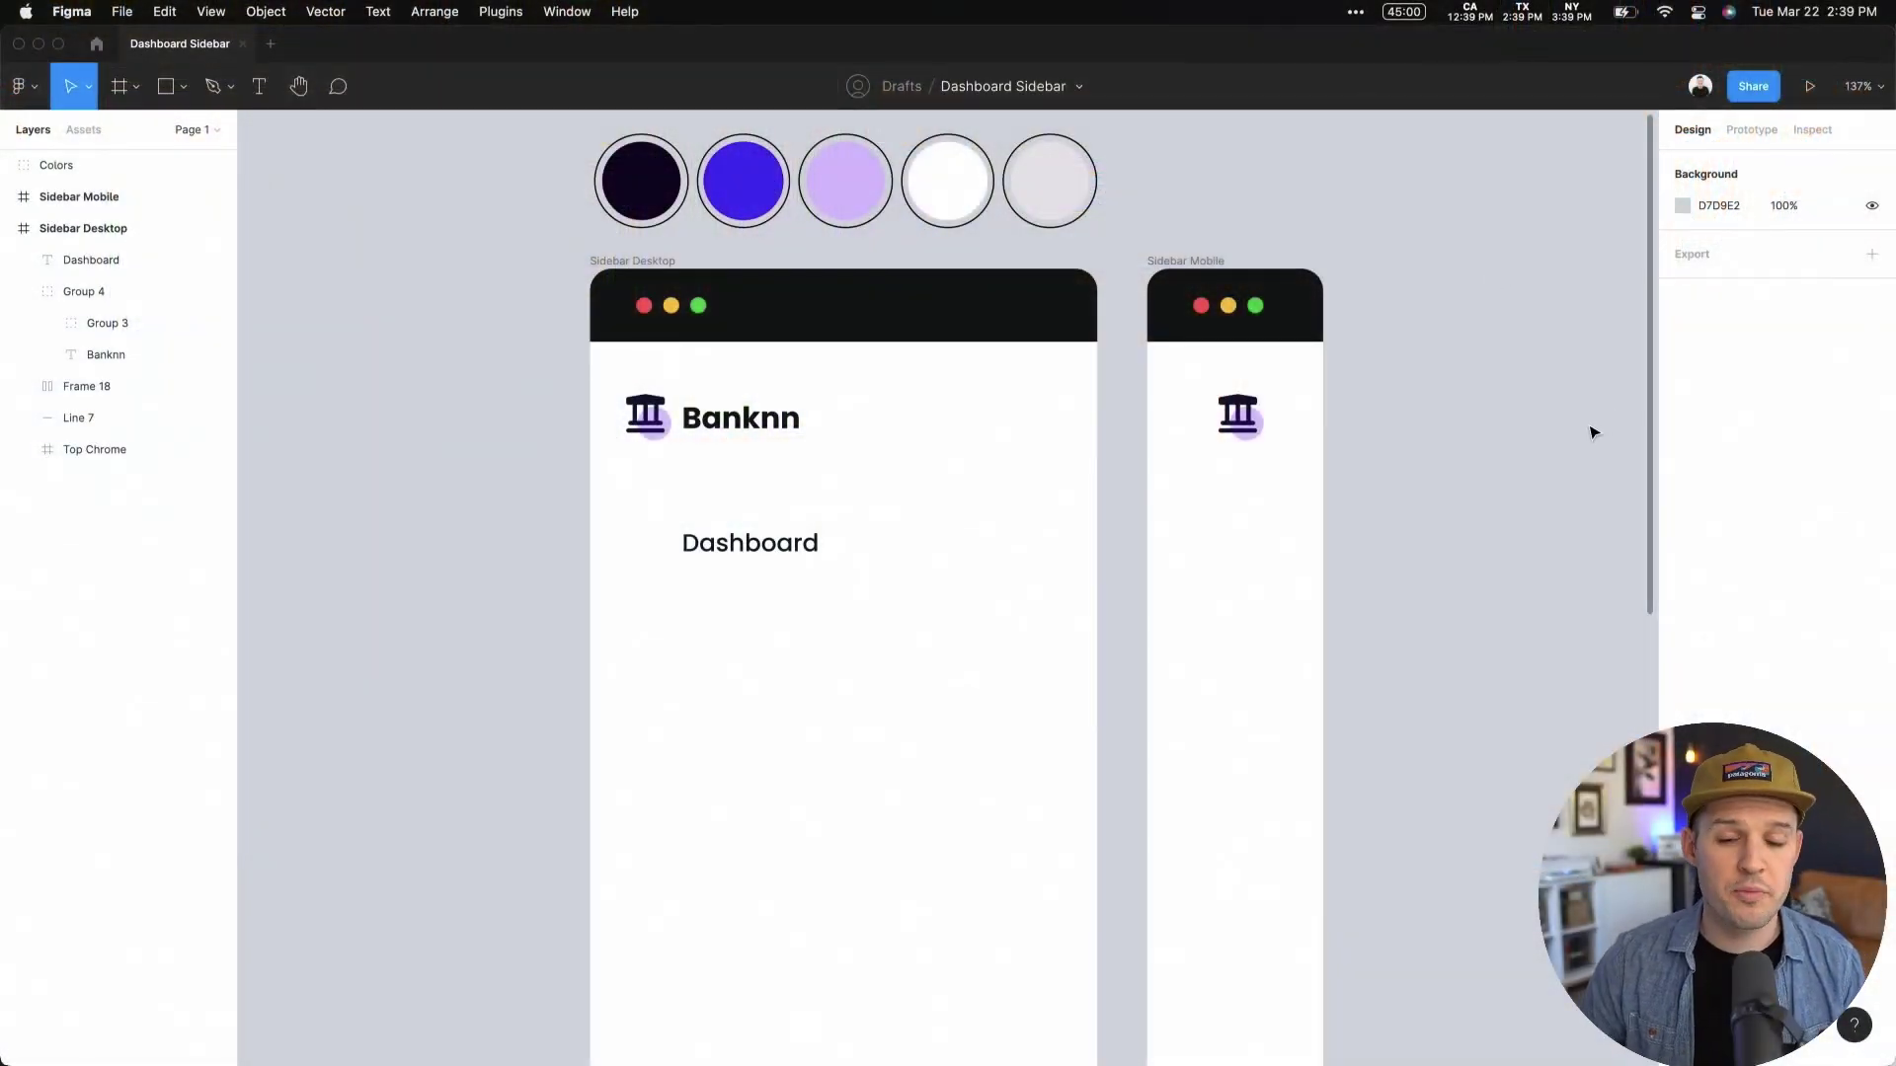
Step: Inspect the Sidebar Desktop and Sidebar Mobile frames, including their size properties and the Dashboard label
scroll(1506, 493, right, 1)
scroll(1506, 493, up, 1)
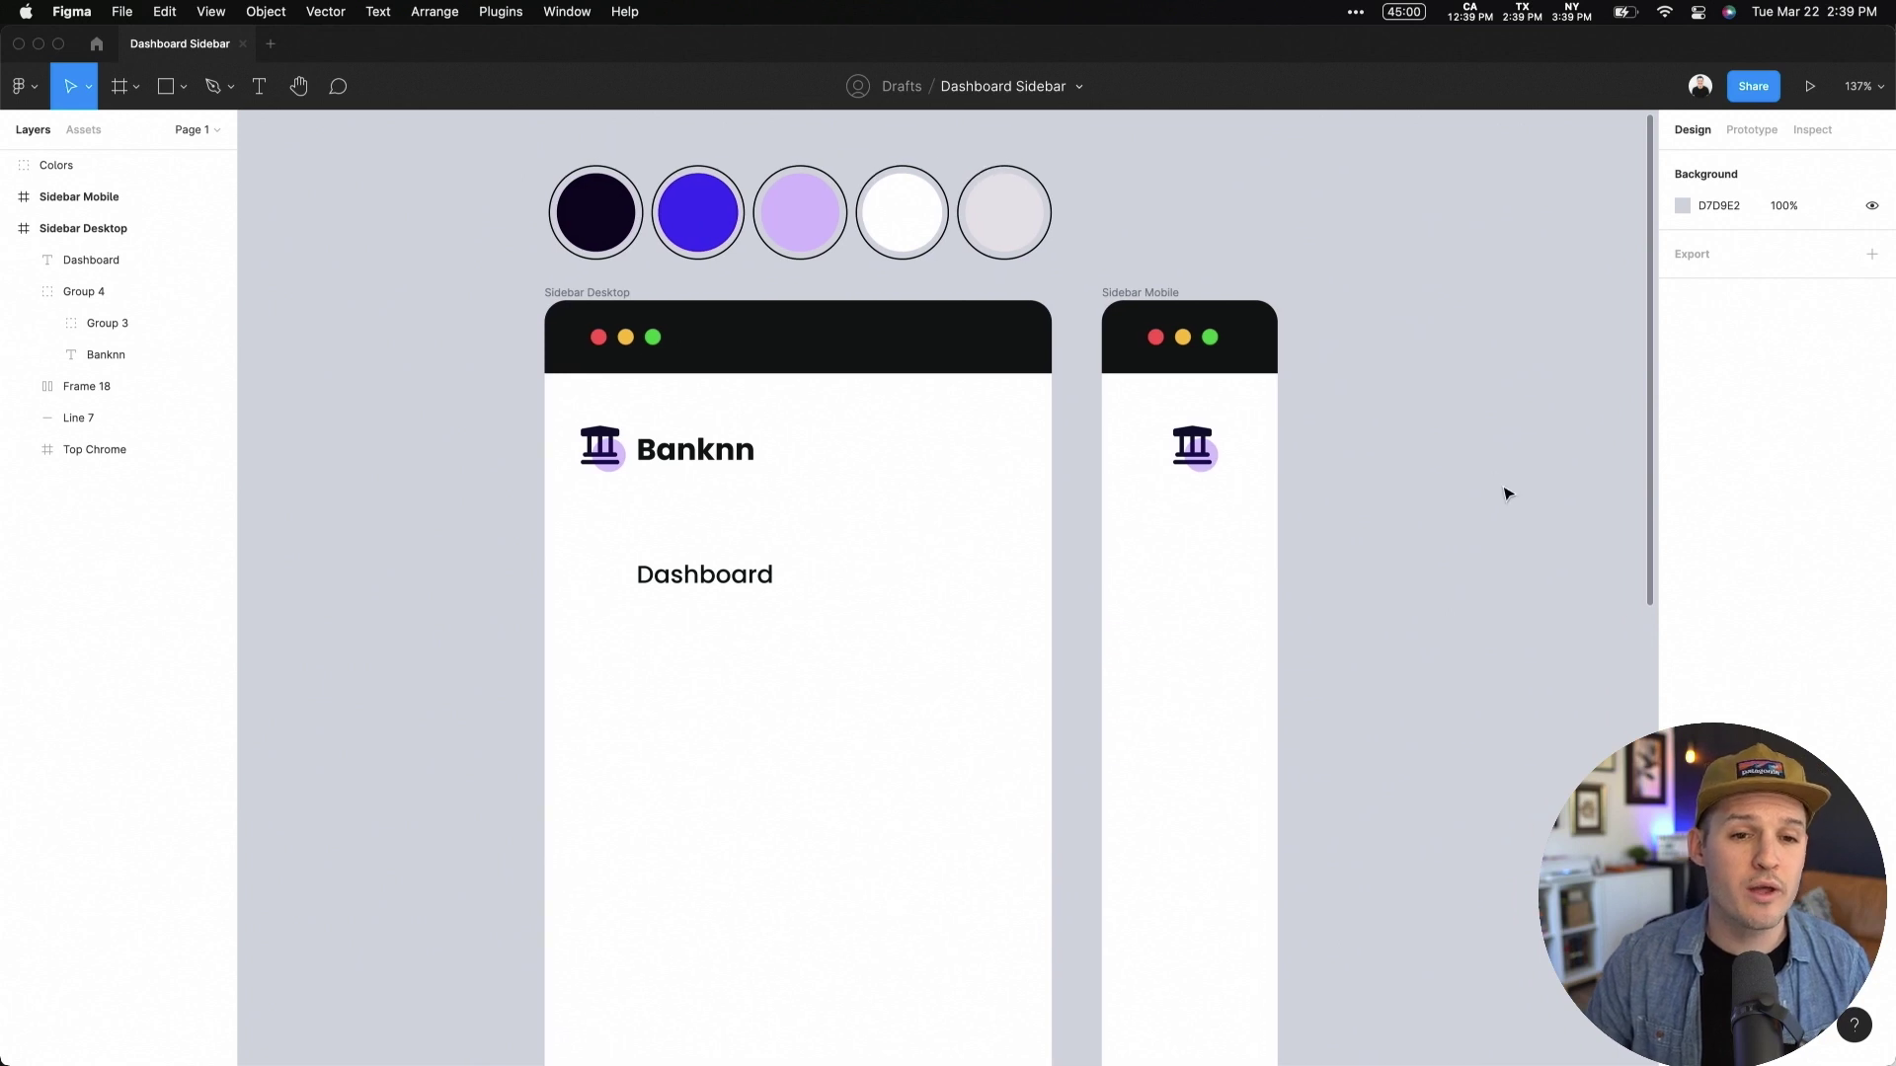
scroll(1438, 567, down, 1)
scroll(1439, 567, left, 1)
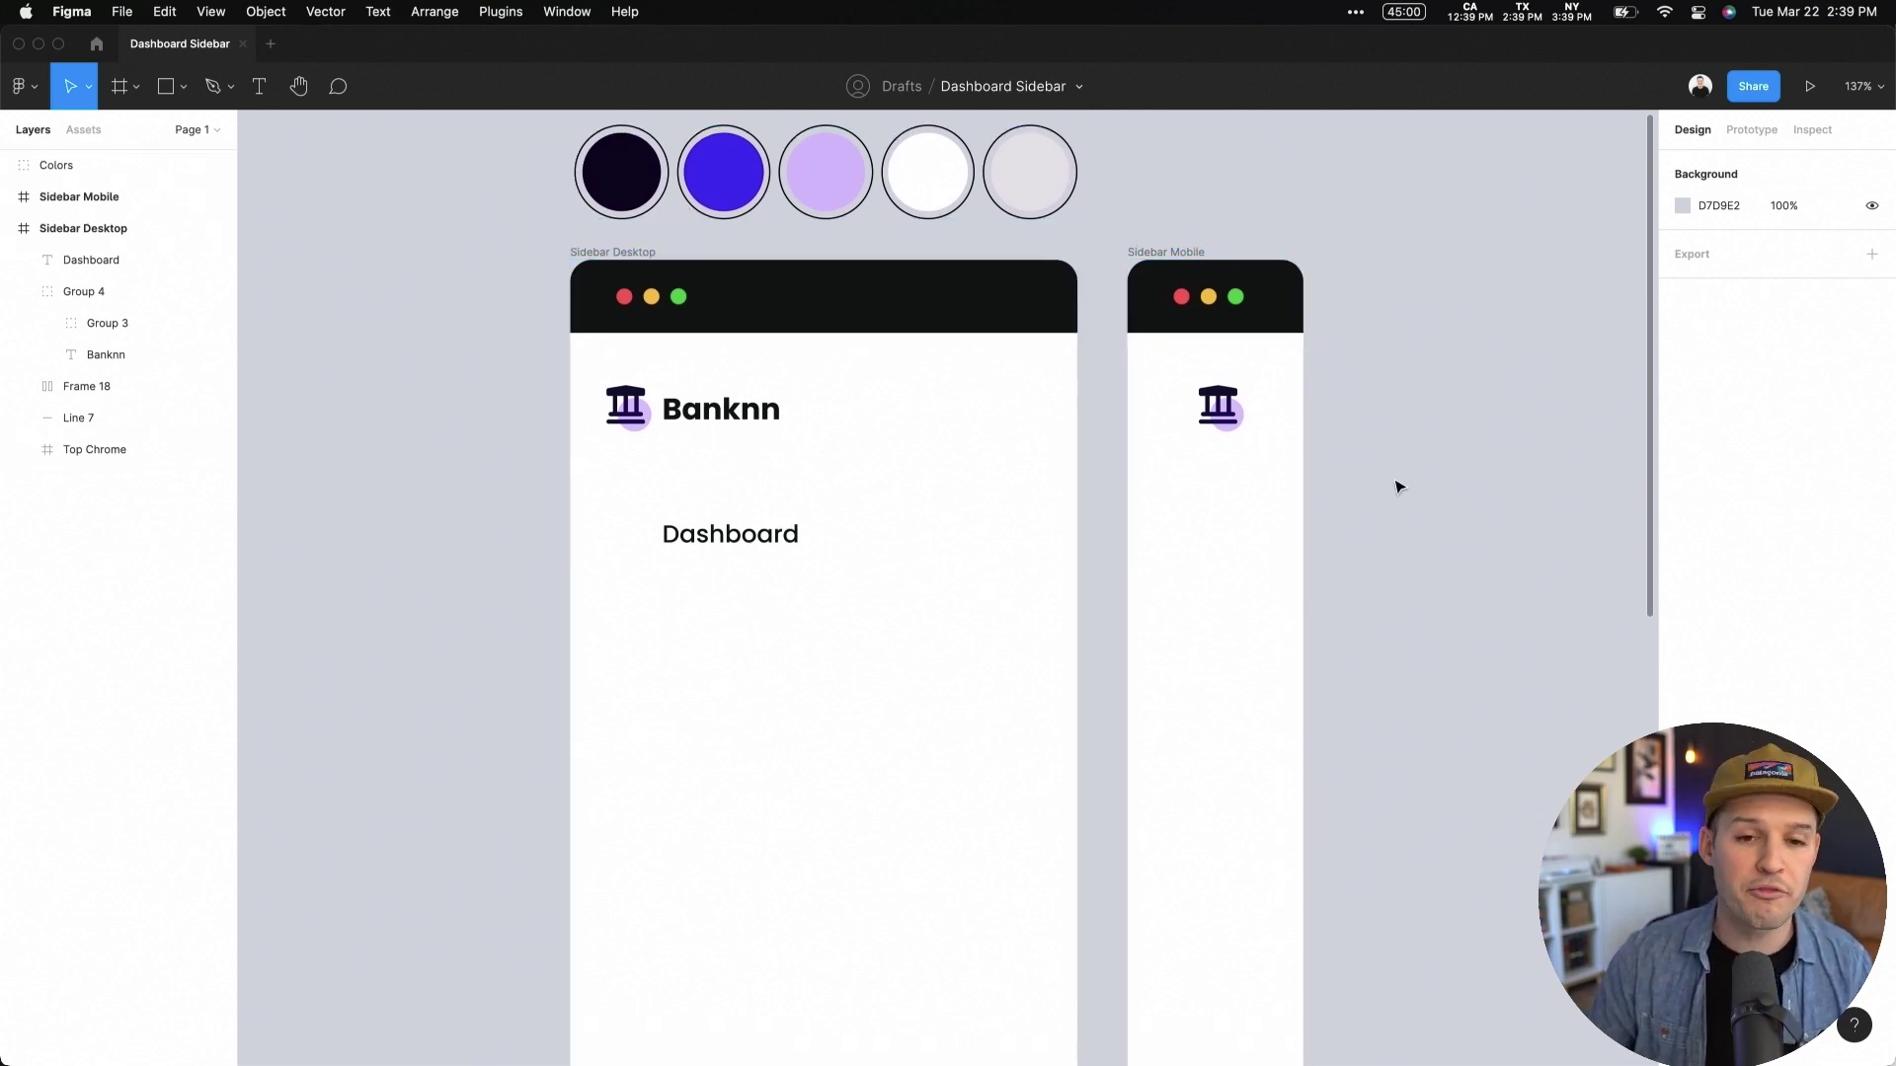
click(648, 255)
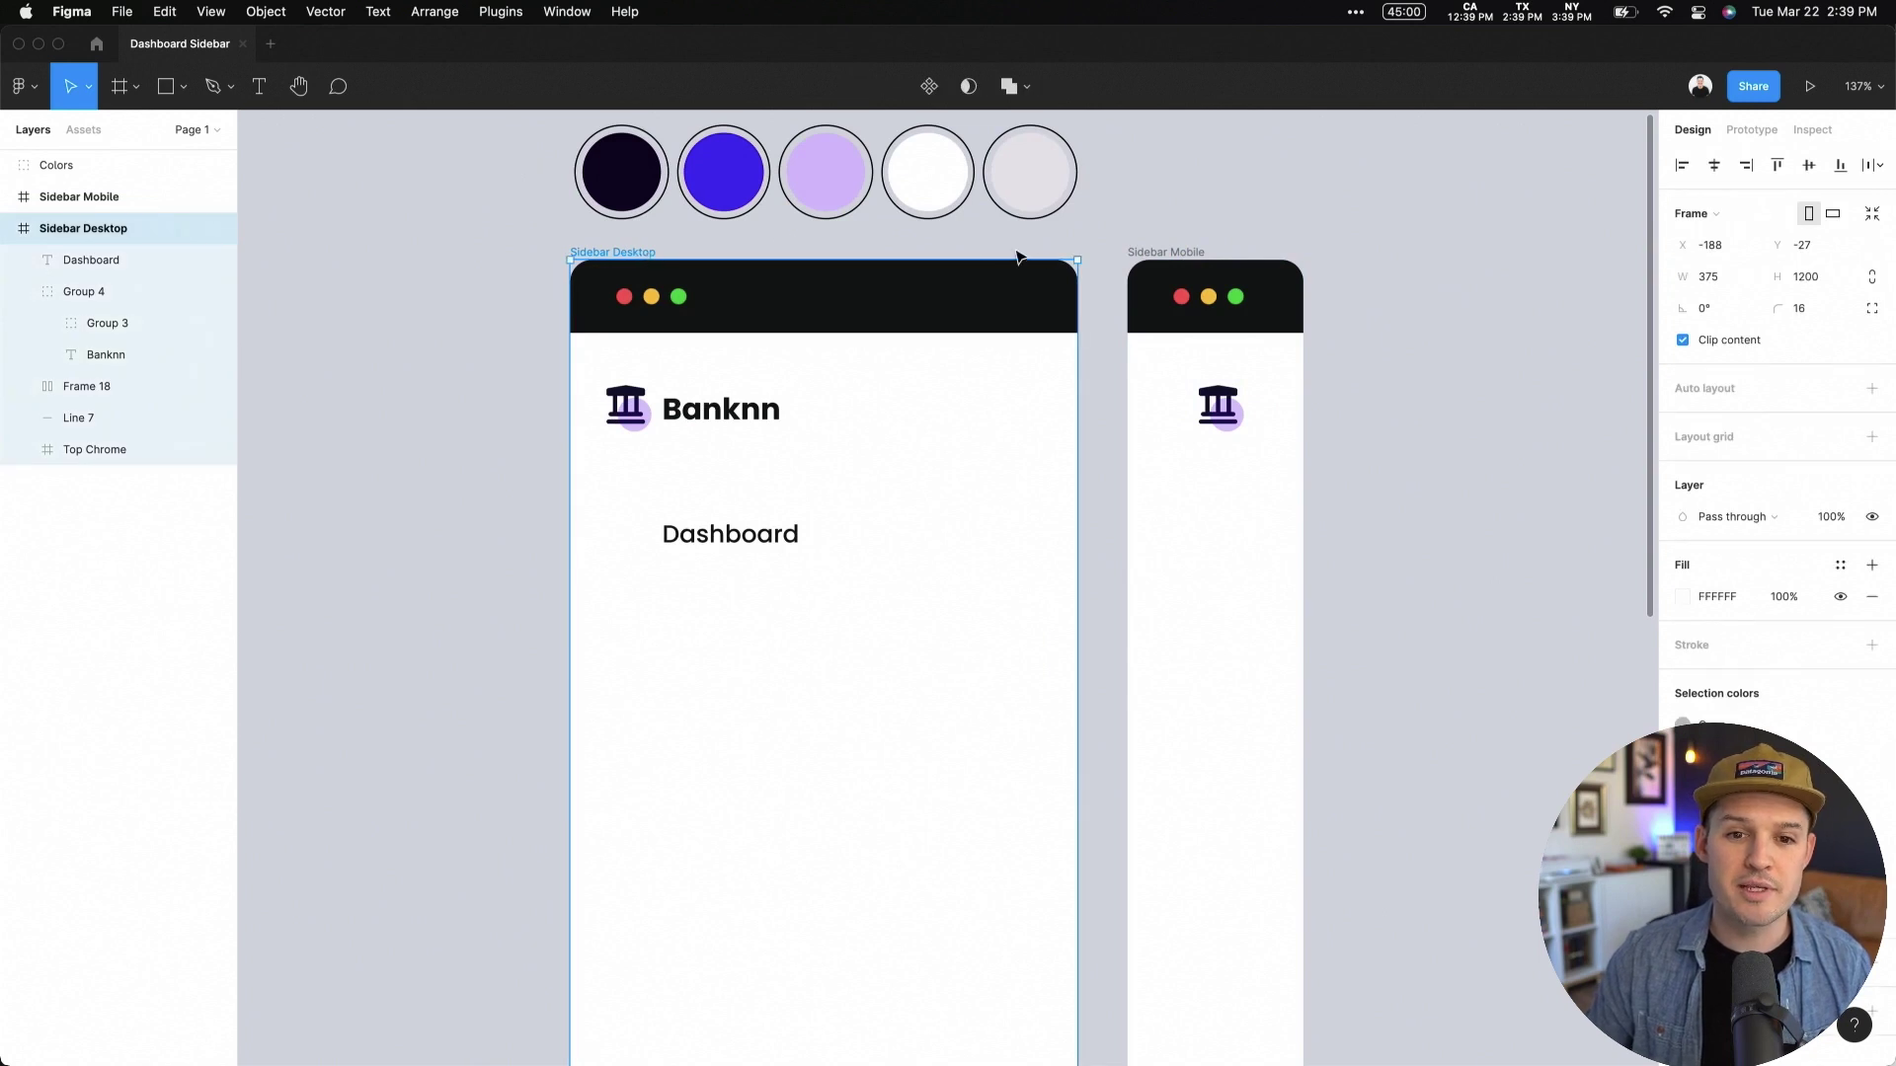
click(1133, 255)
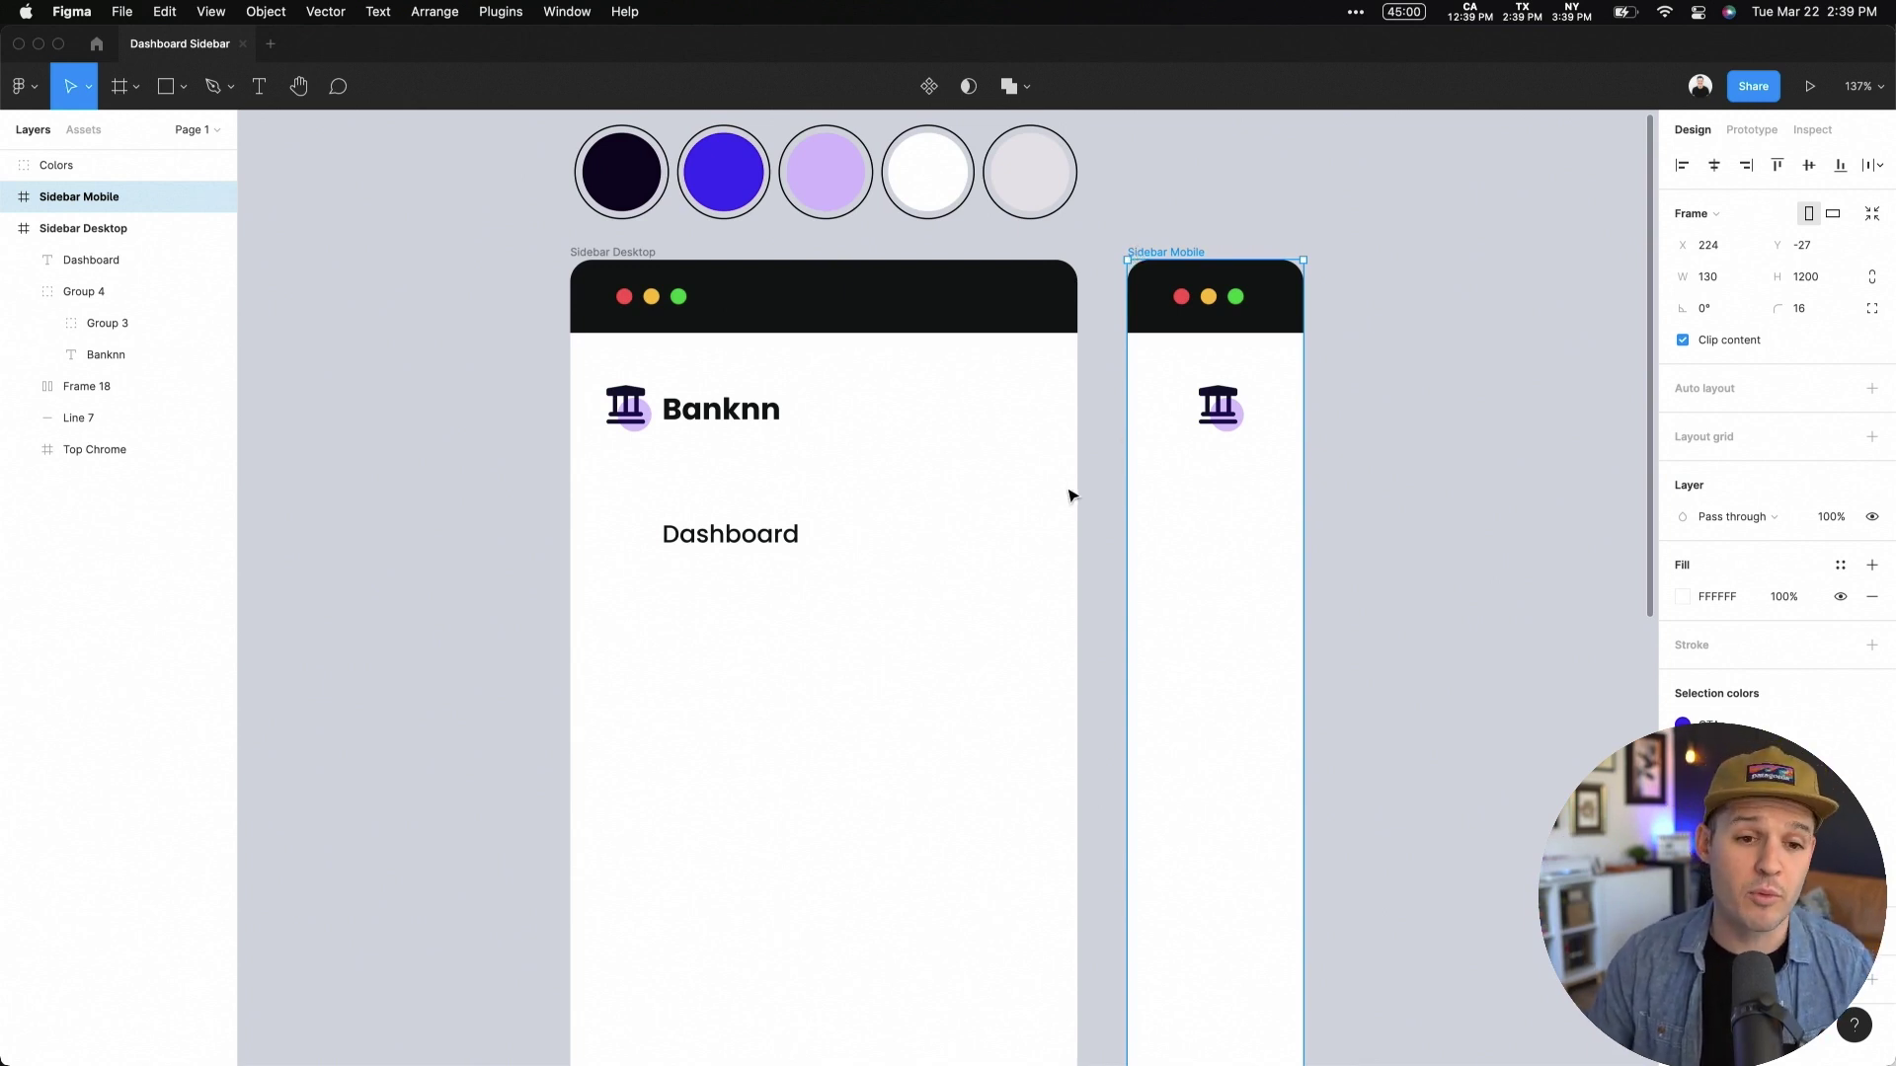
scroll(739, 416, down, 2)
click(779, 434)
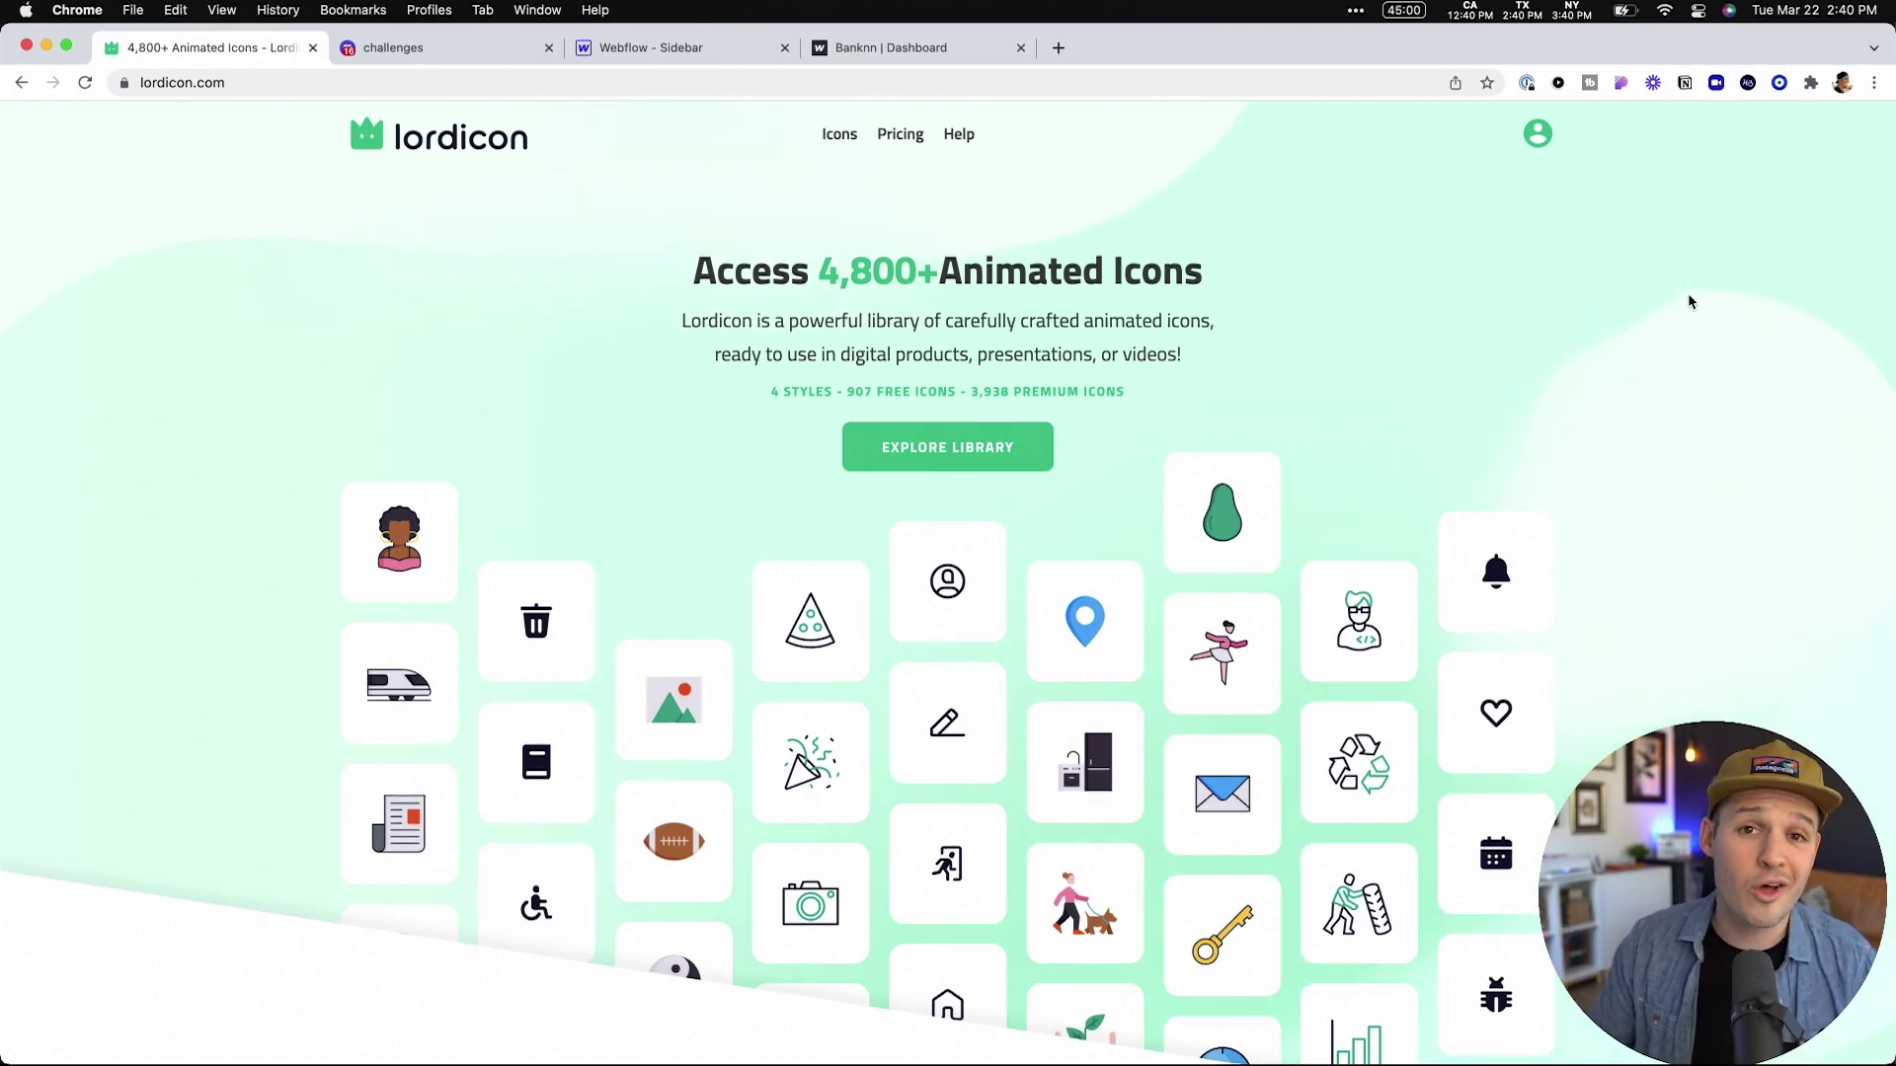
Step: Review the Wired and System icon styles on the Lordicon home page in Chrome and open the account options
scroll(926, 679, down, 10)
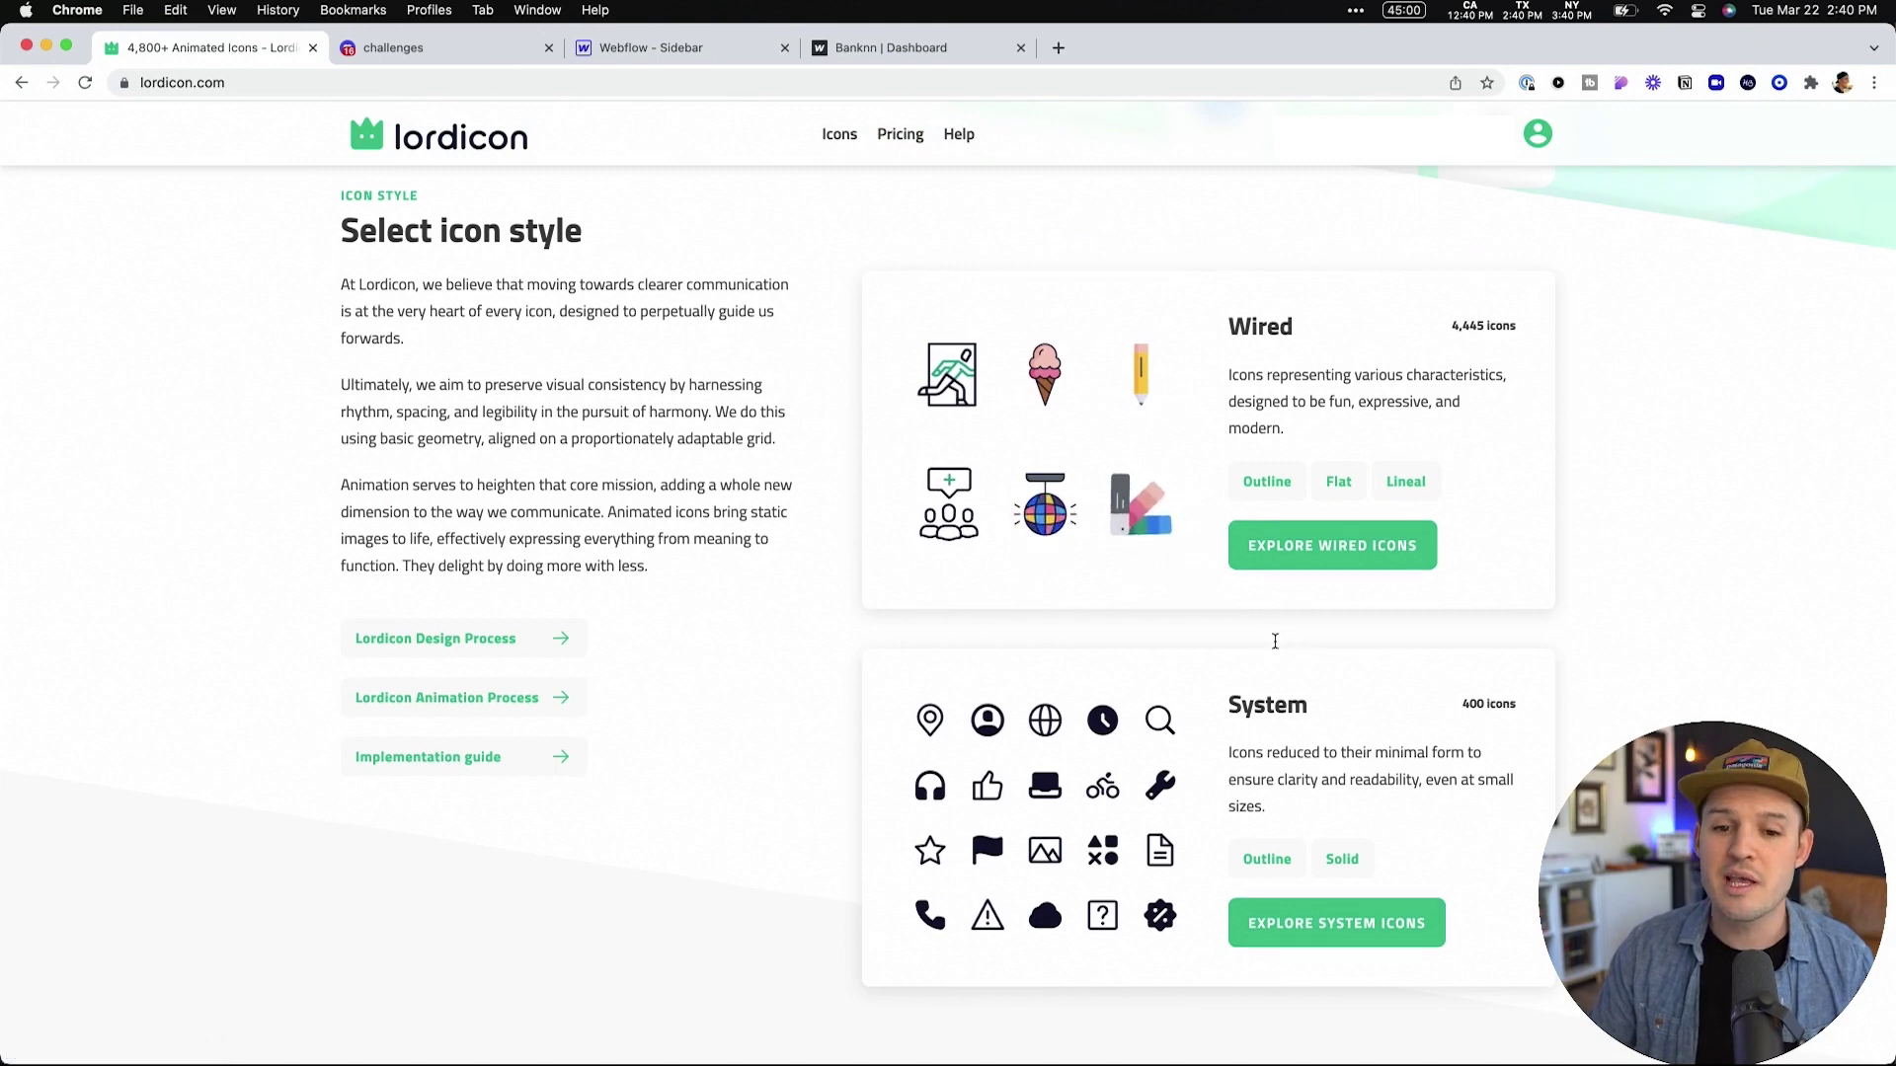
scroll(1027, 613, down, 2)
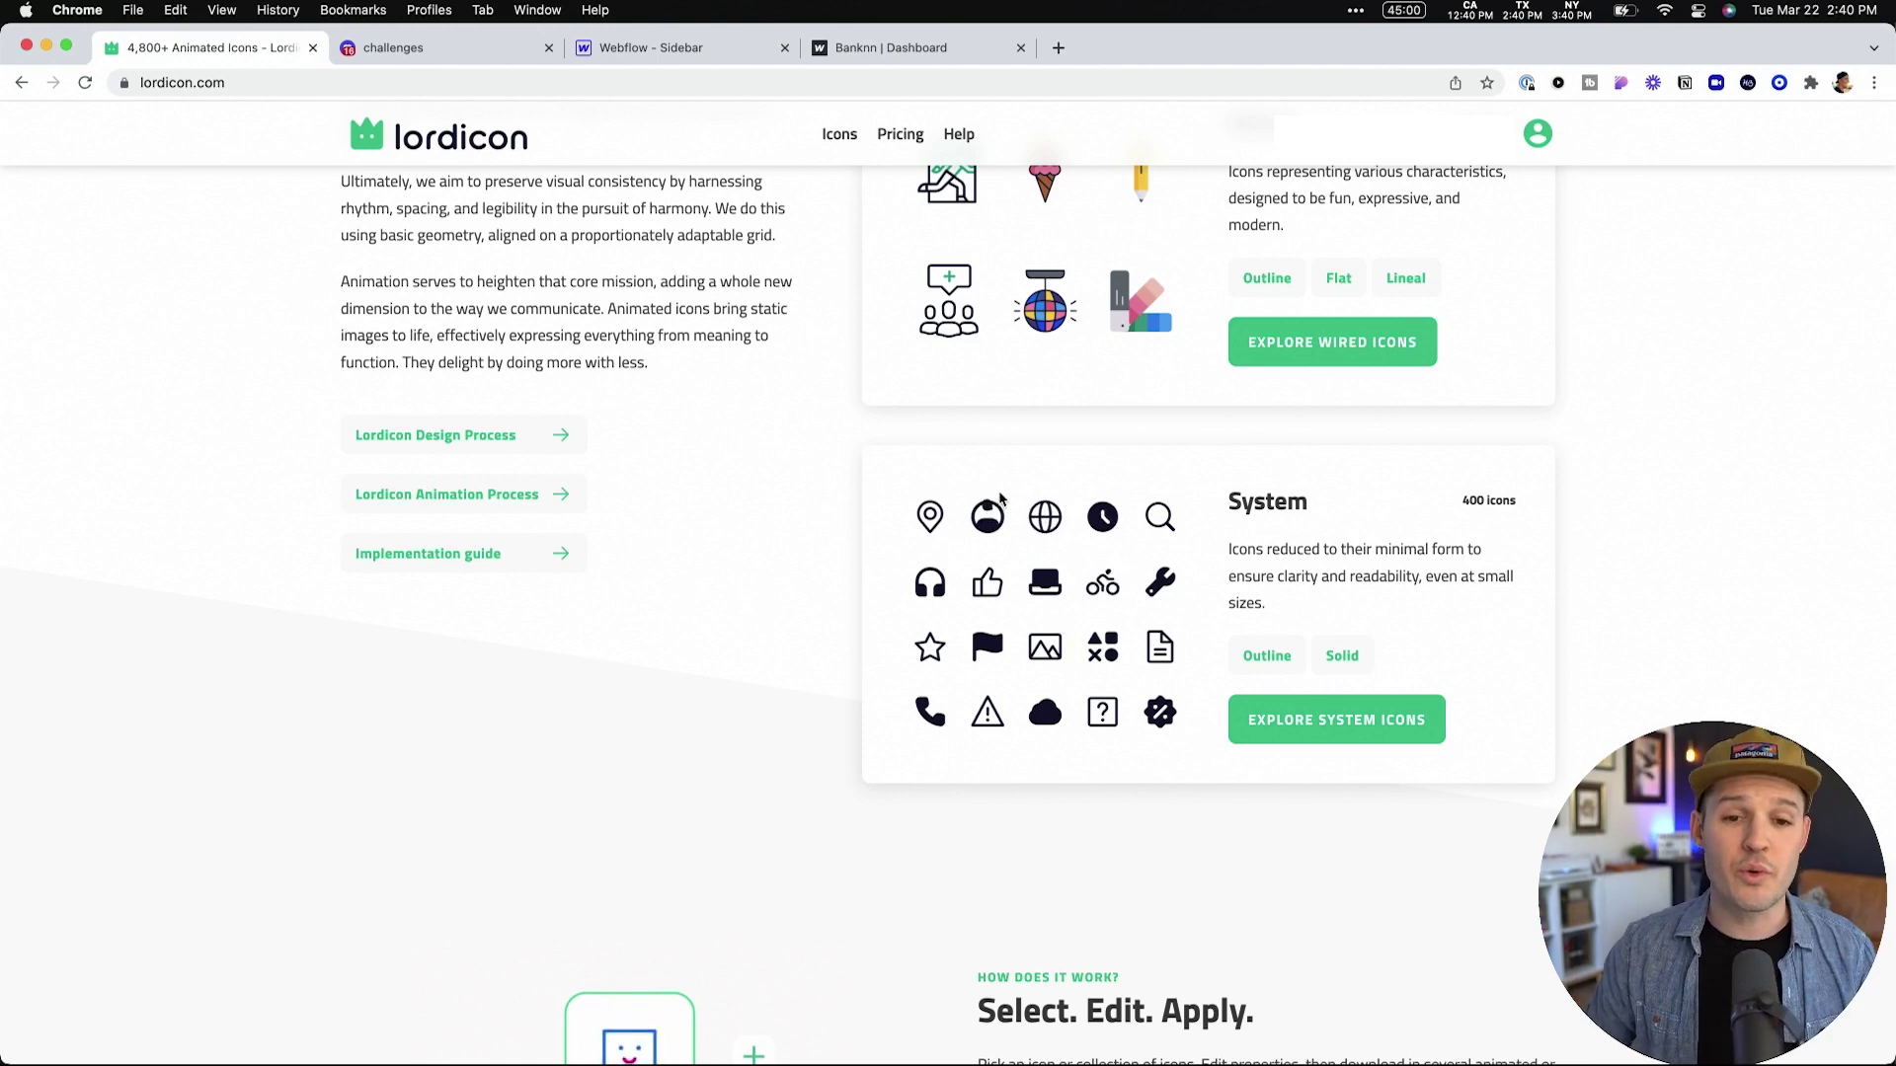
scroll(1000, 499, up, 15)
click(1538, 133)
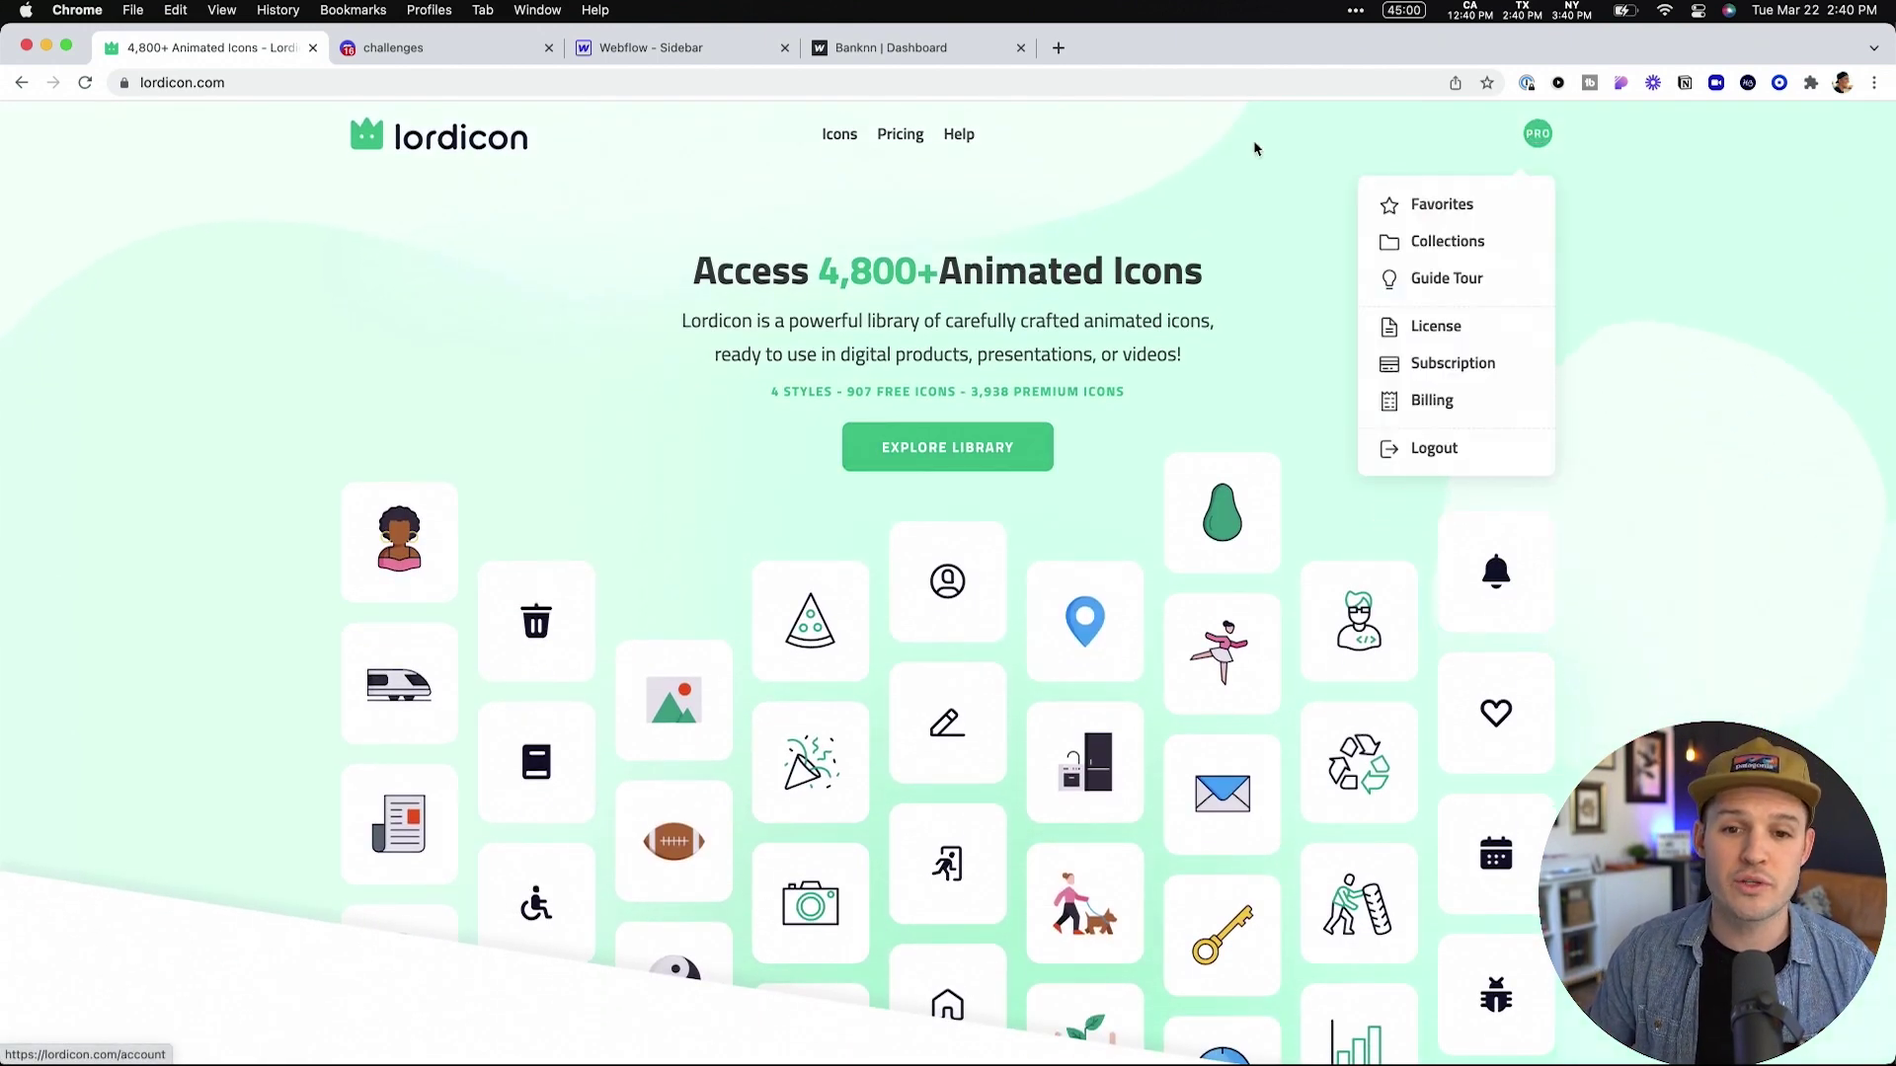
Step: Browse the System icon library in its solid and outline styles and open the Cash icon from the Finance category
click(838, 136)
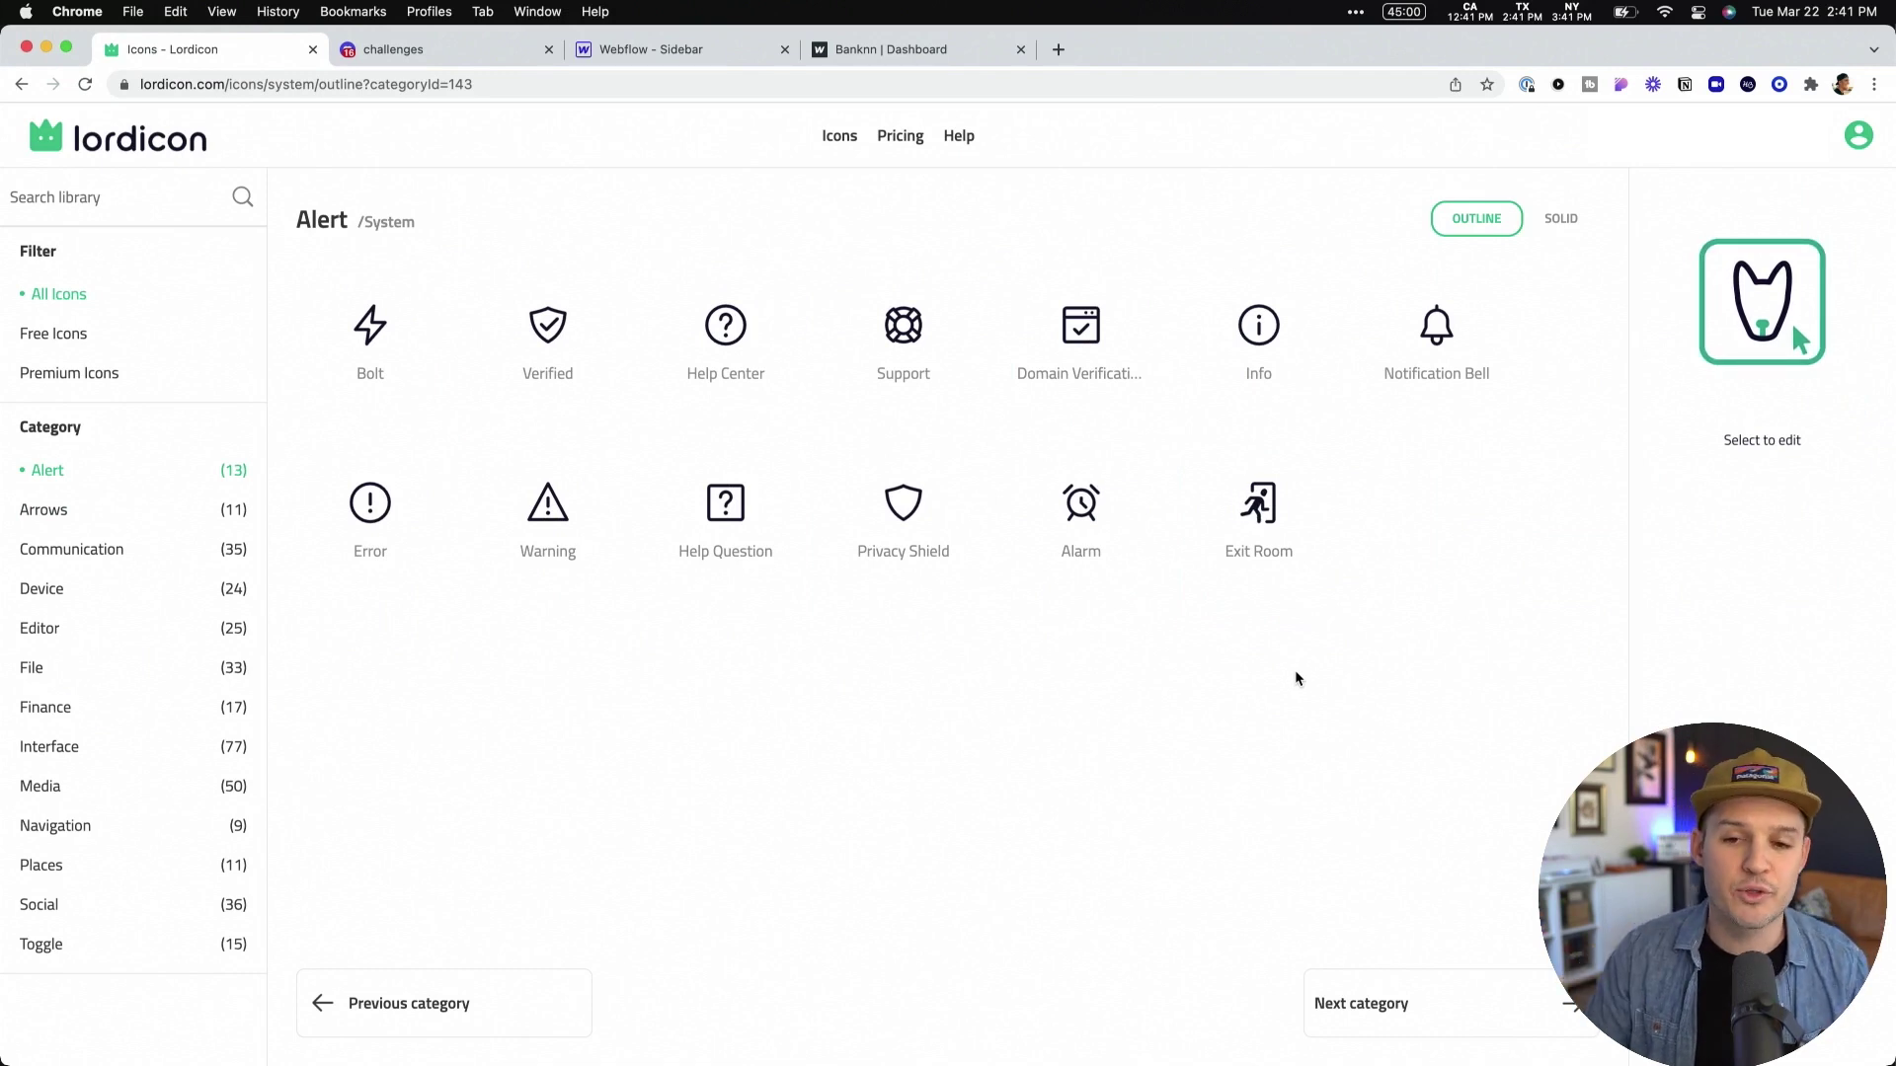
click(1570, 220)
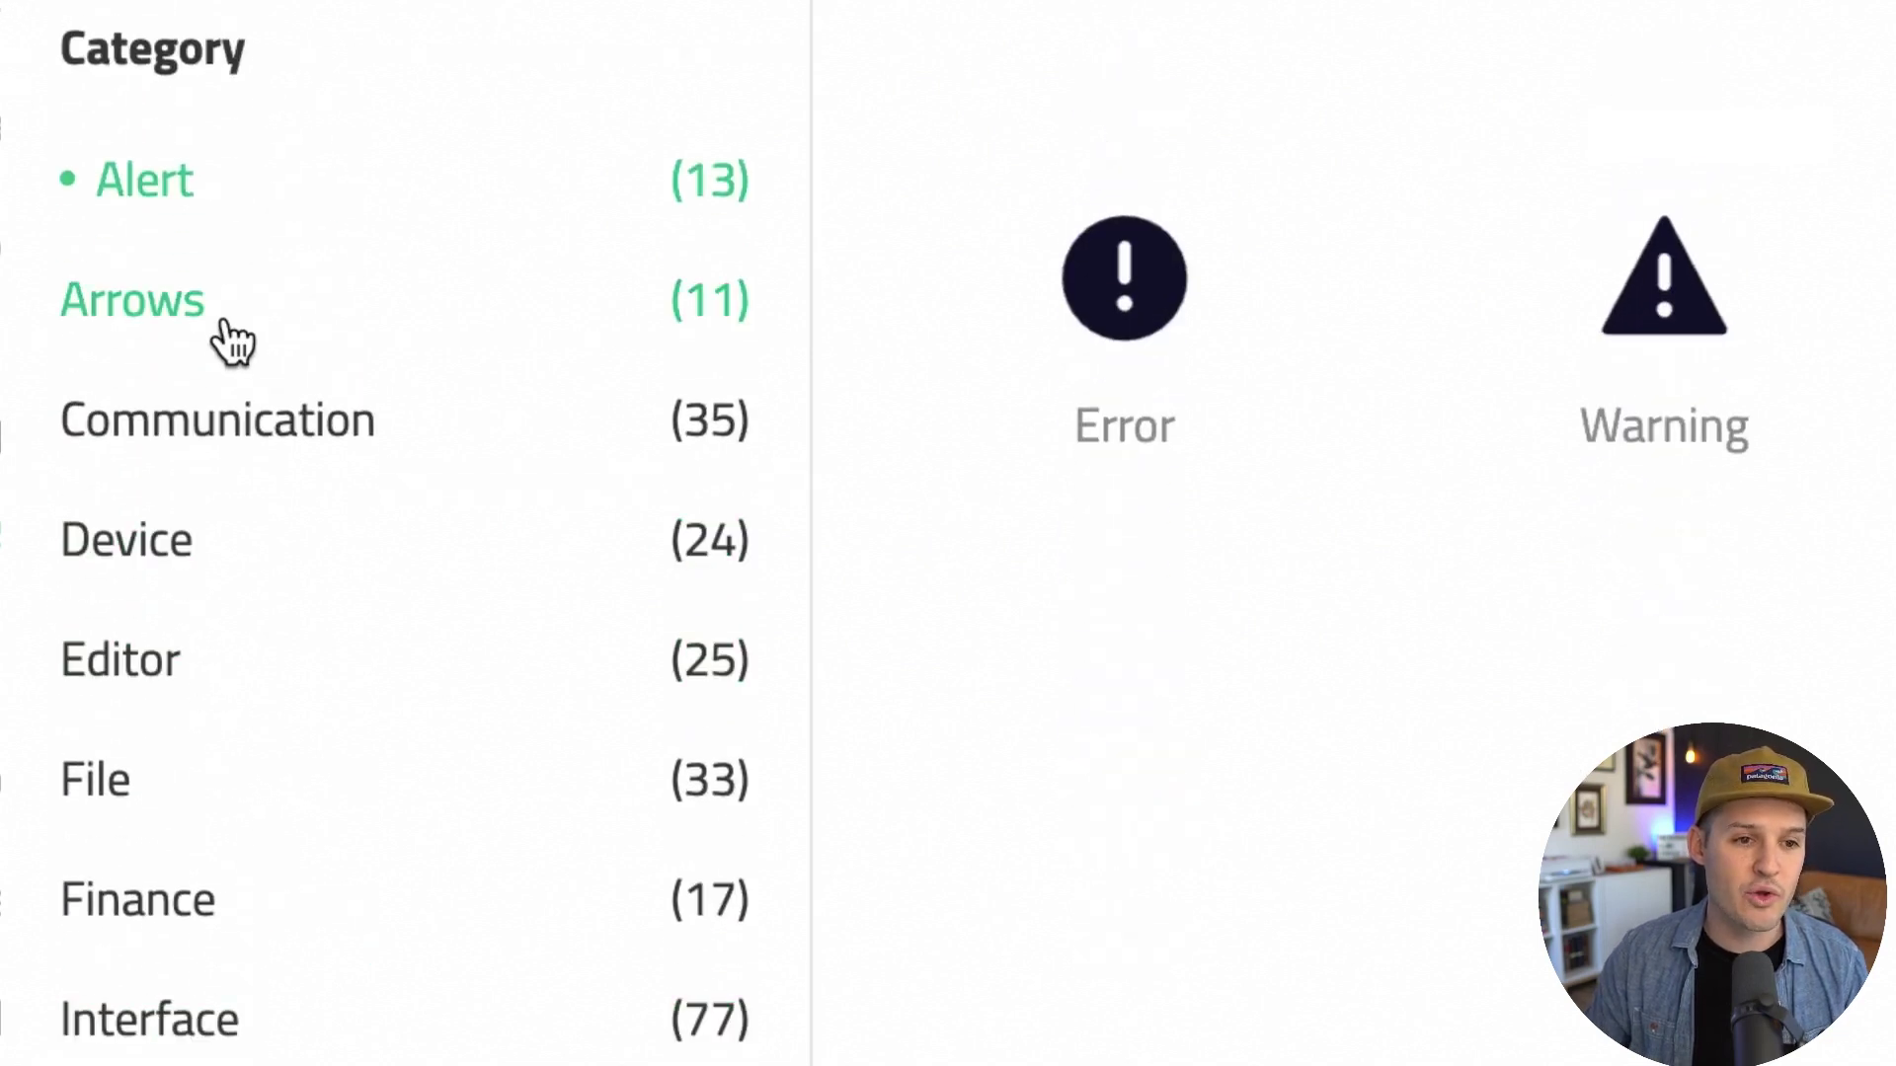
click(174, 924)
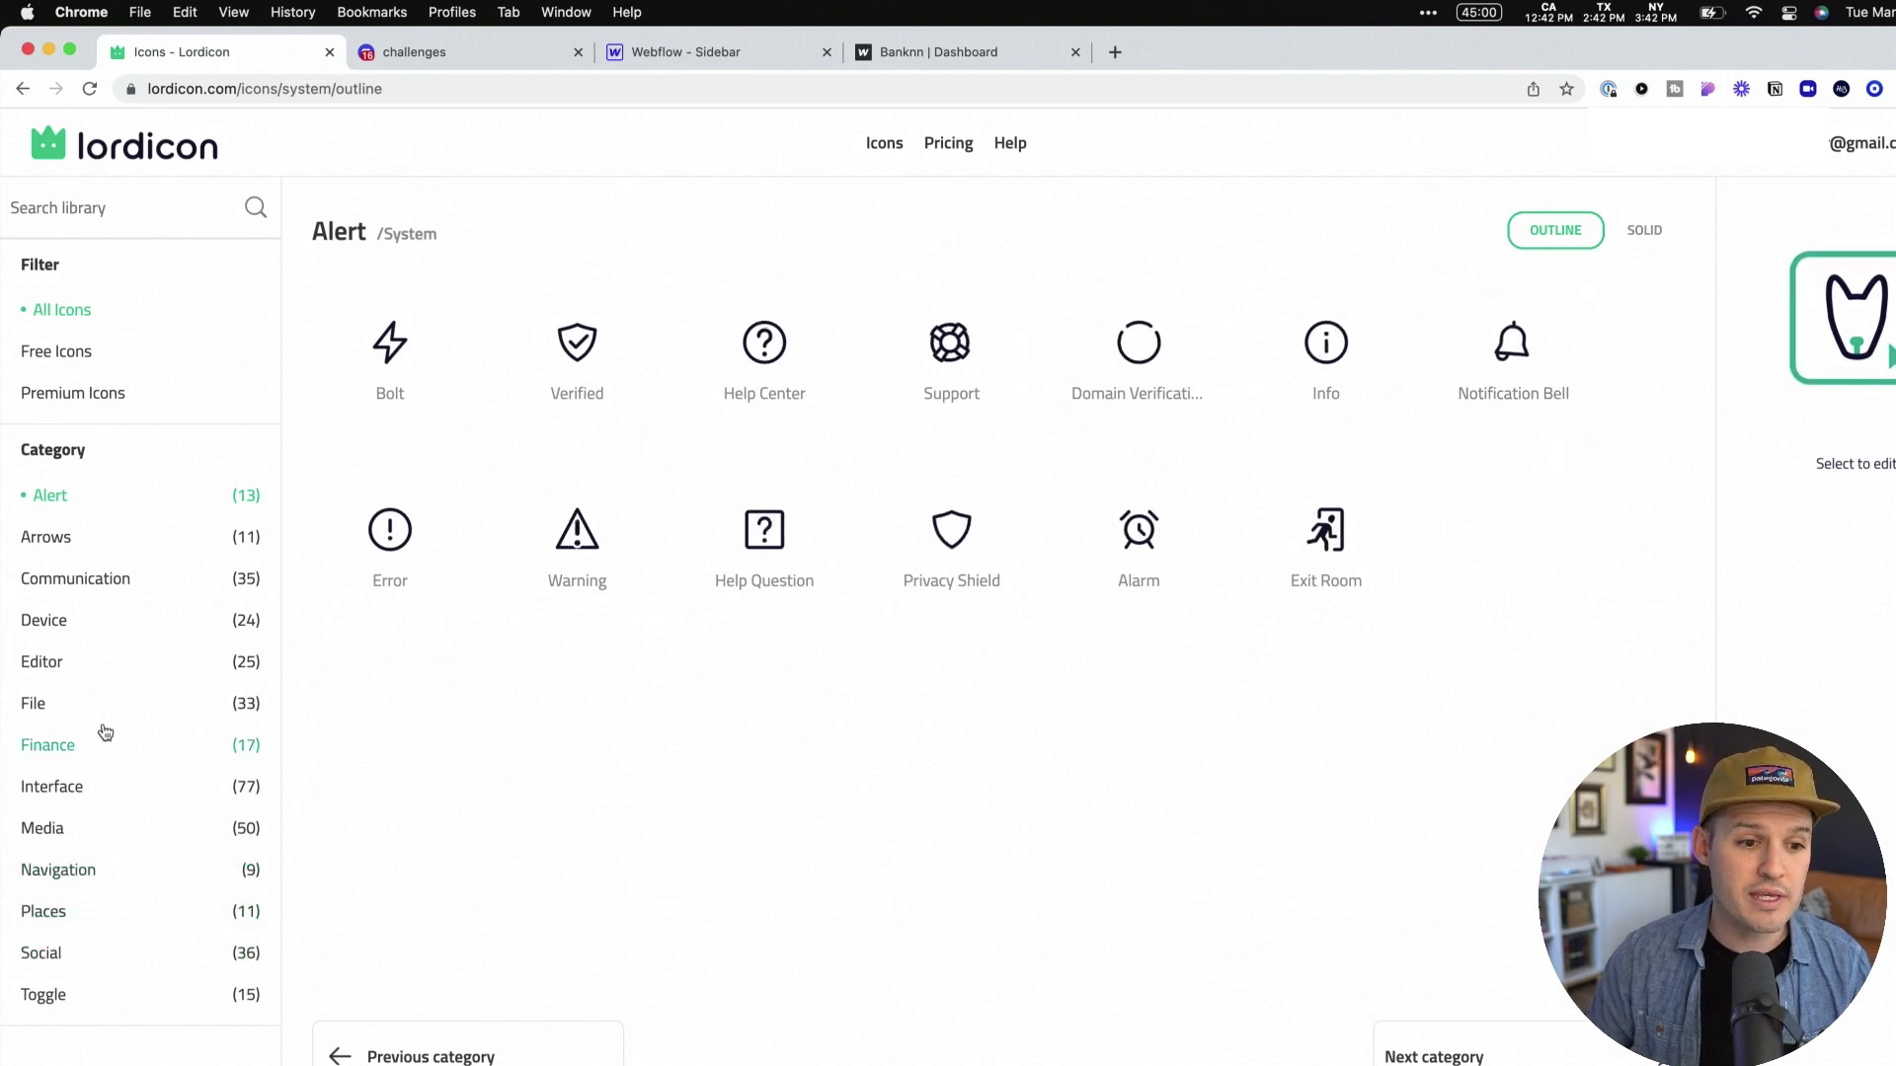
click(66, 747)
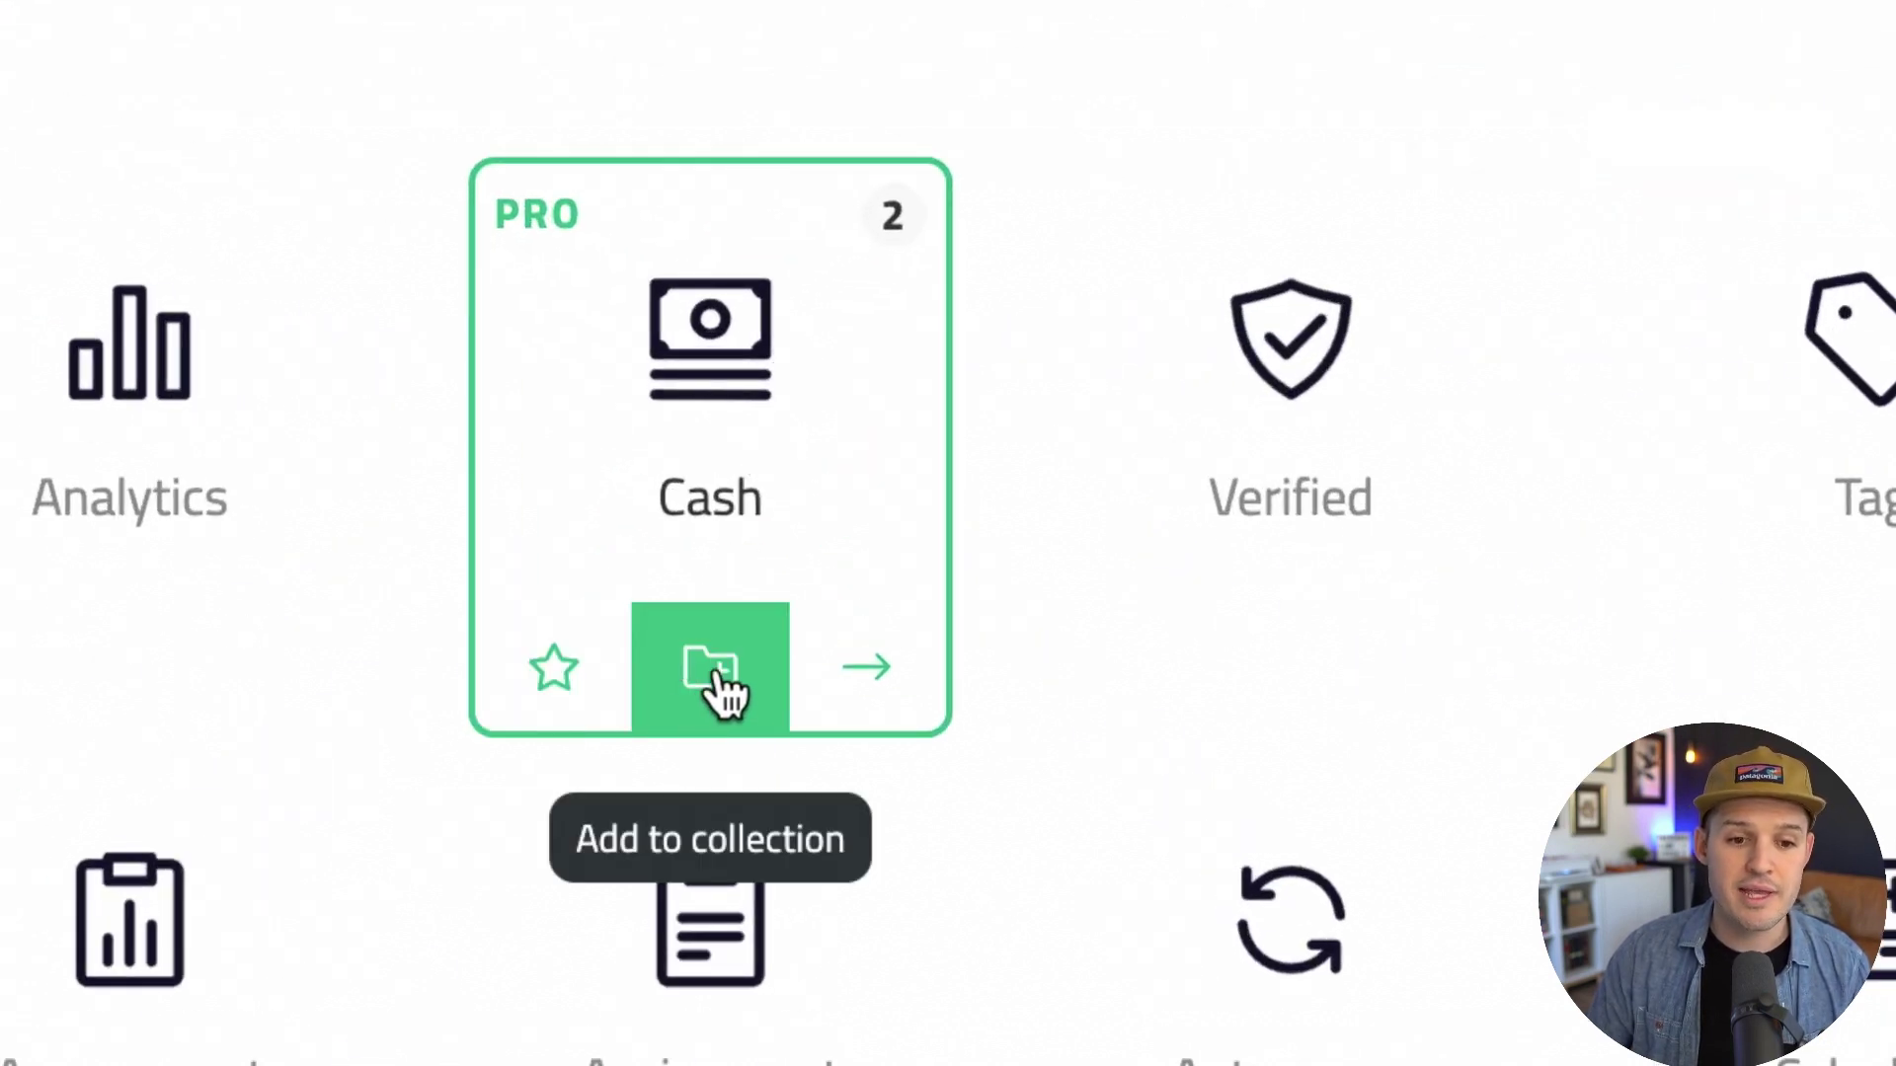
click(885, 699)
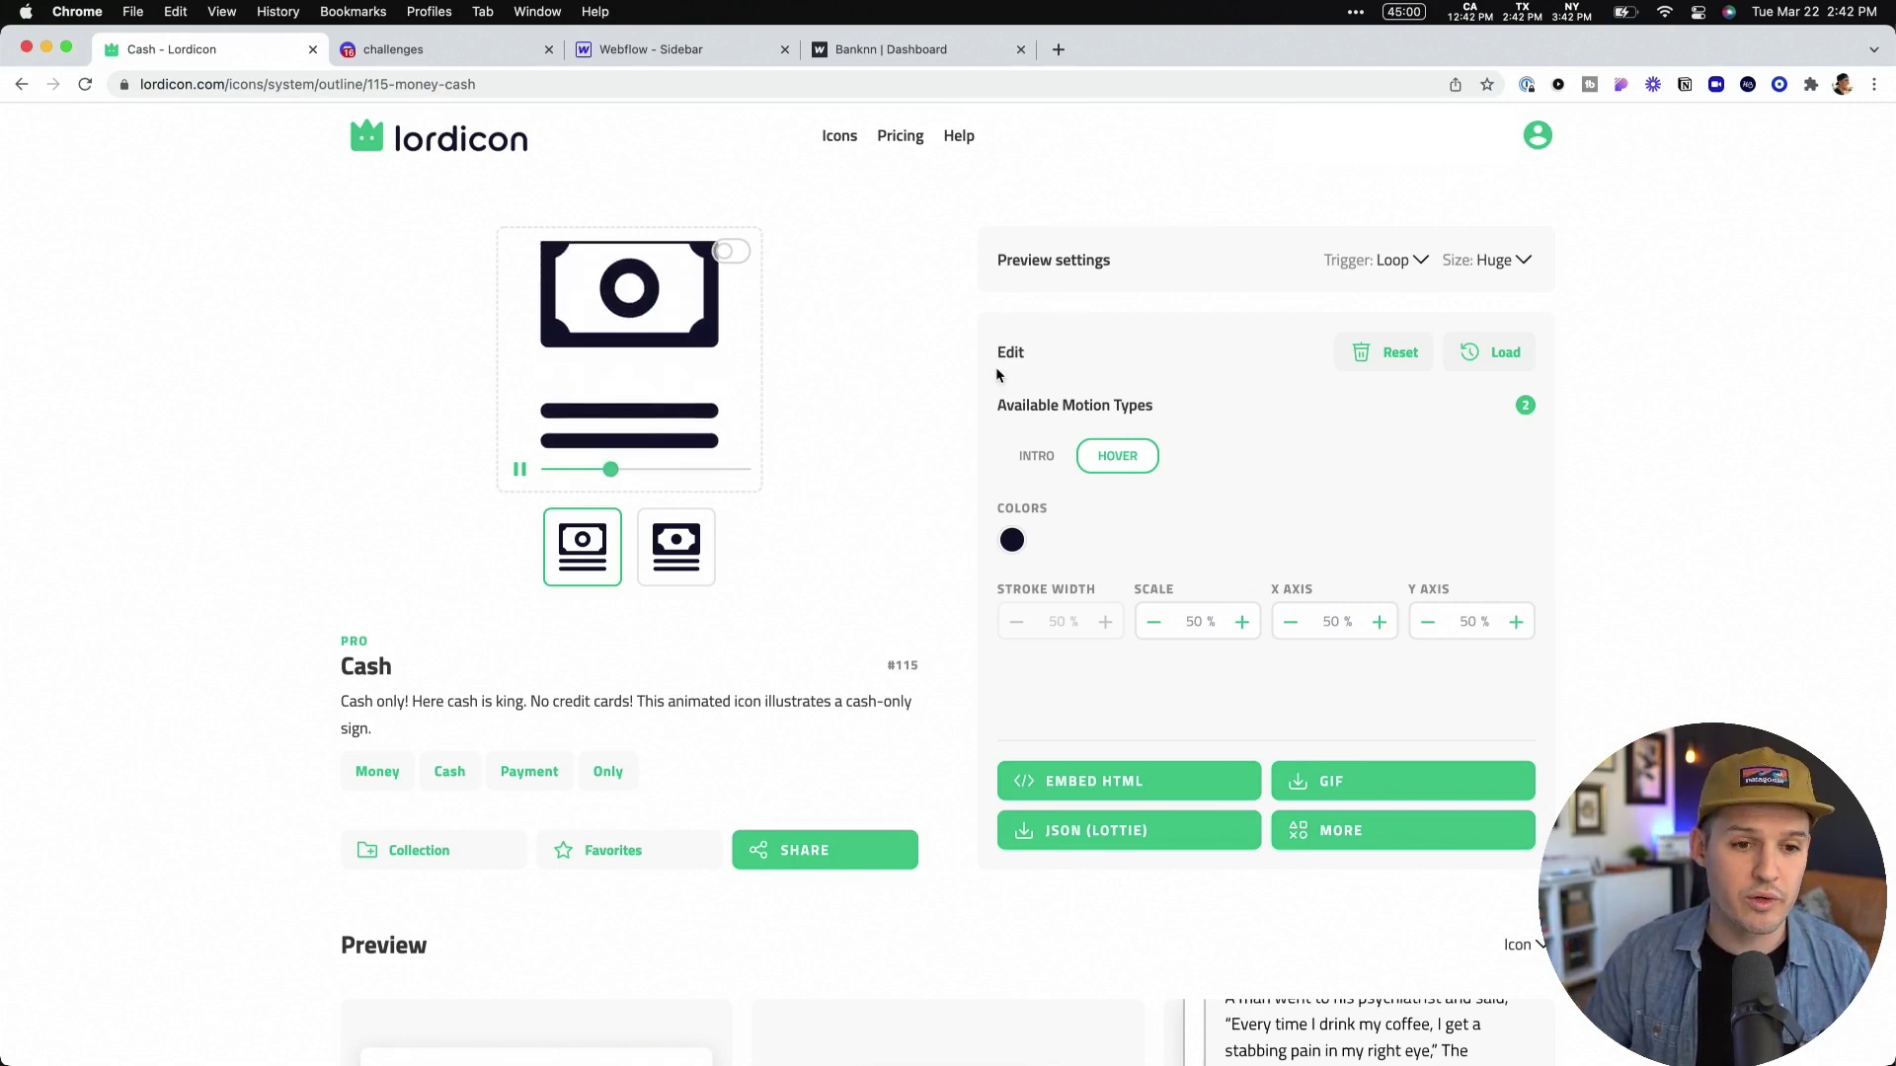
Step: Pause and scrub back the Cash icon's animation preview, and set its trigger to Loop on hover
click(519, 469)
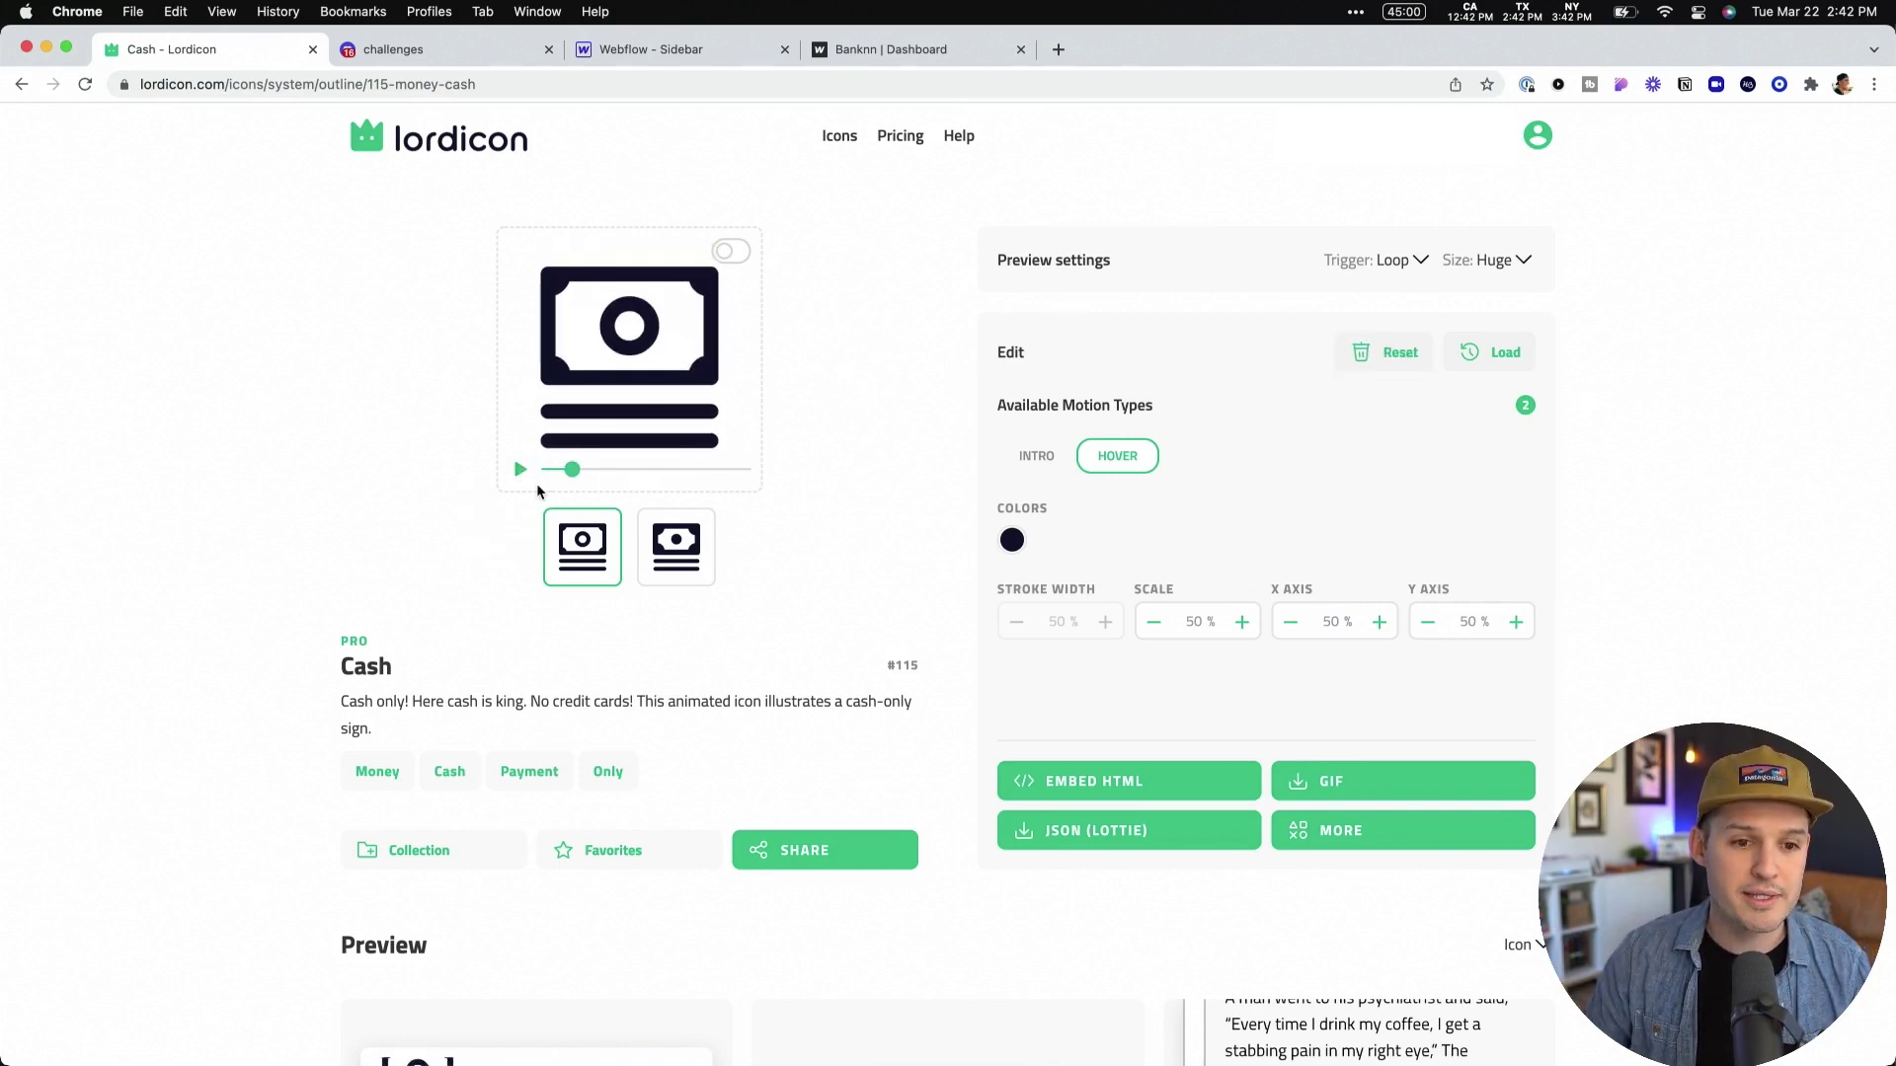
drag(593, 477, 559, 471)
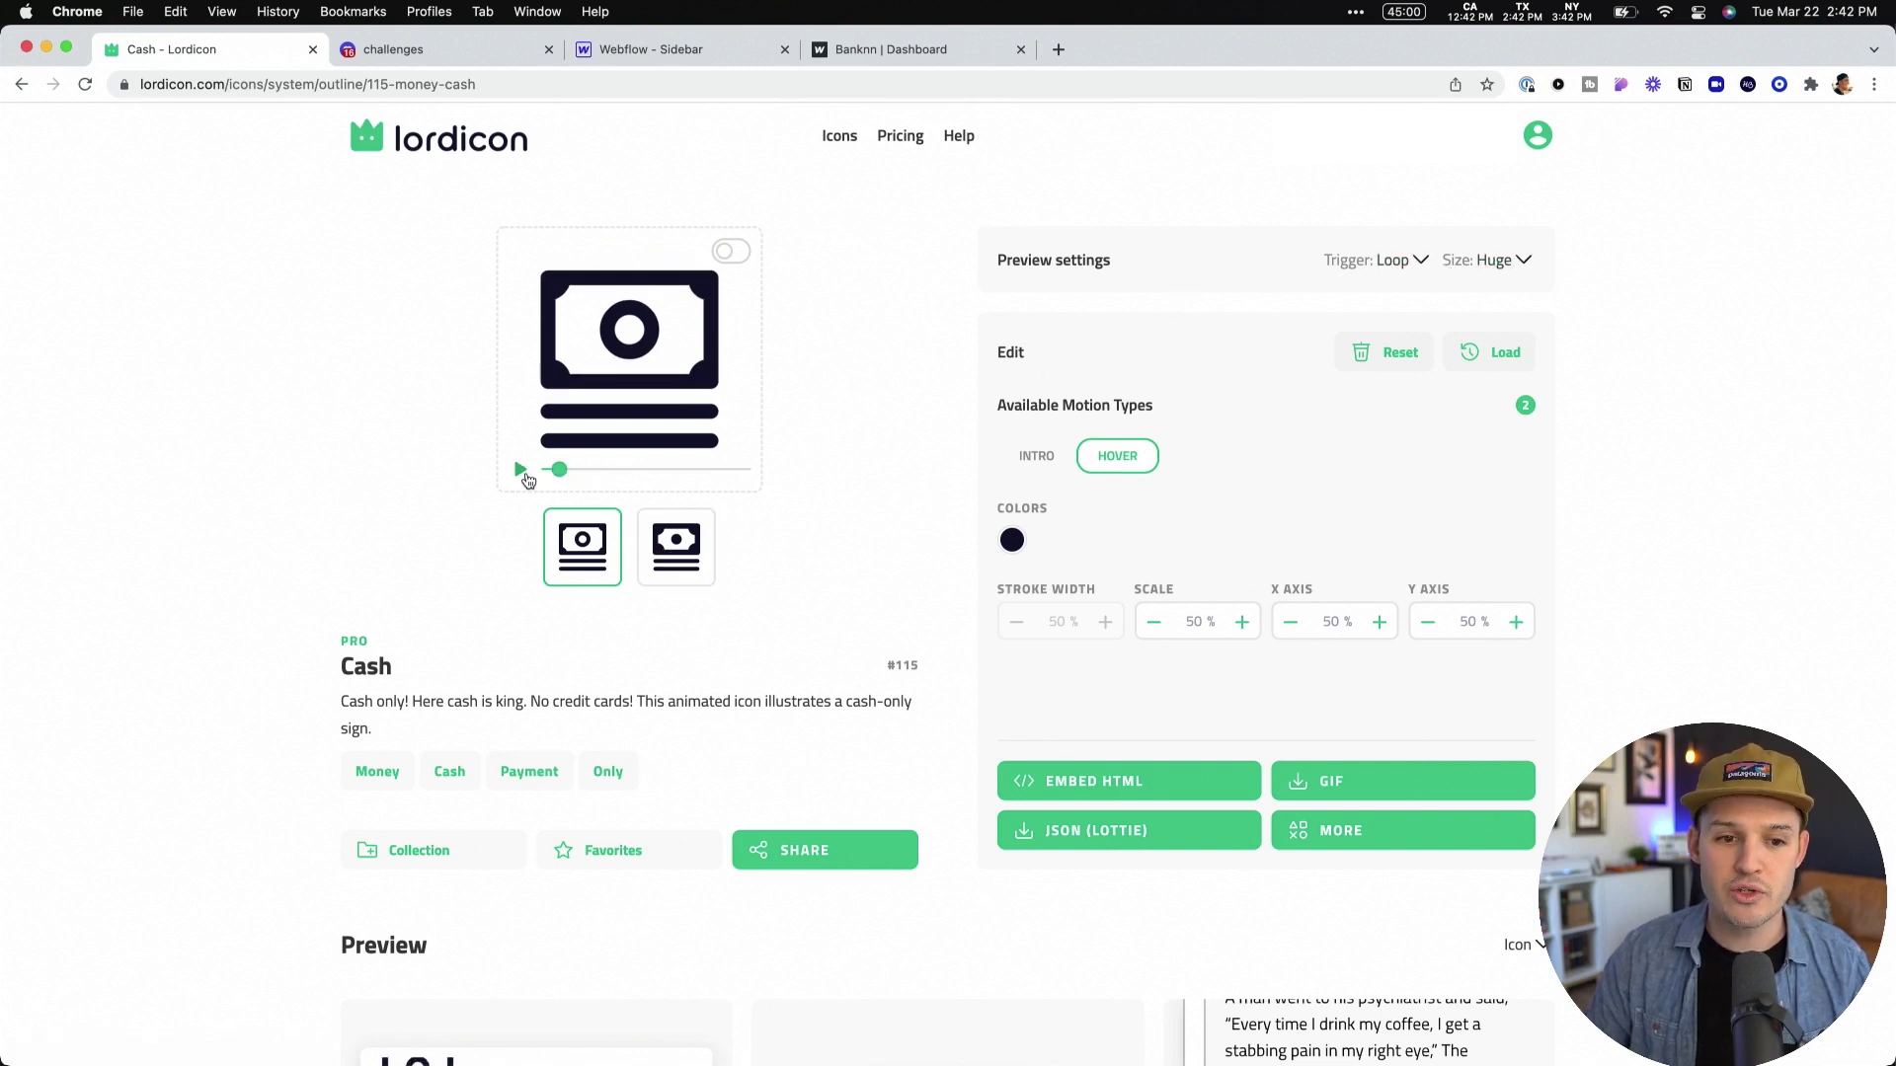
click(1392, 259)
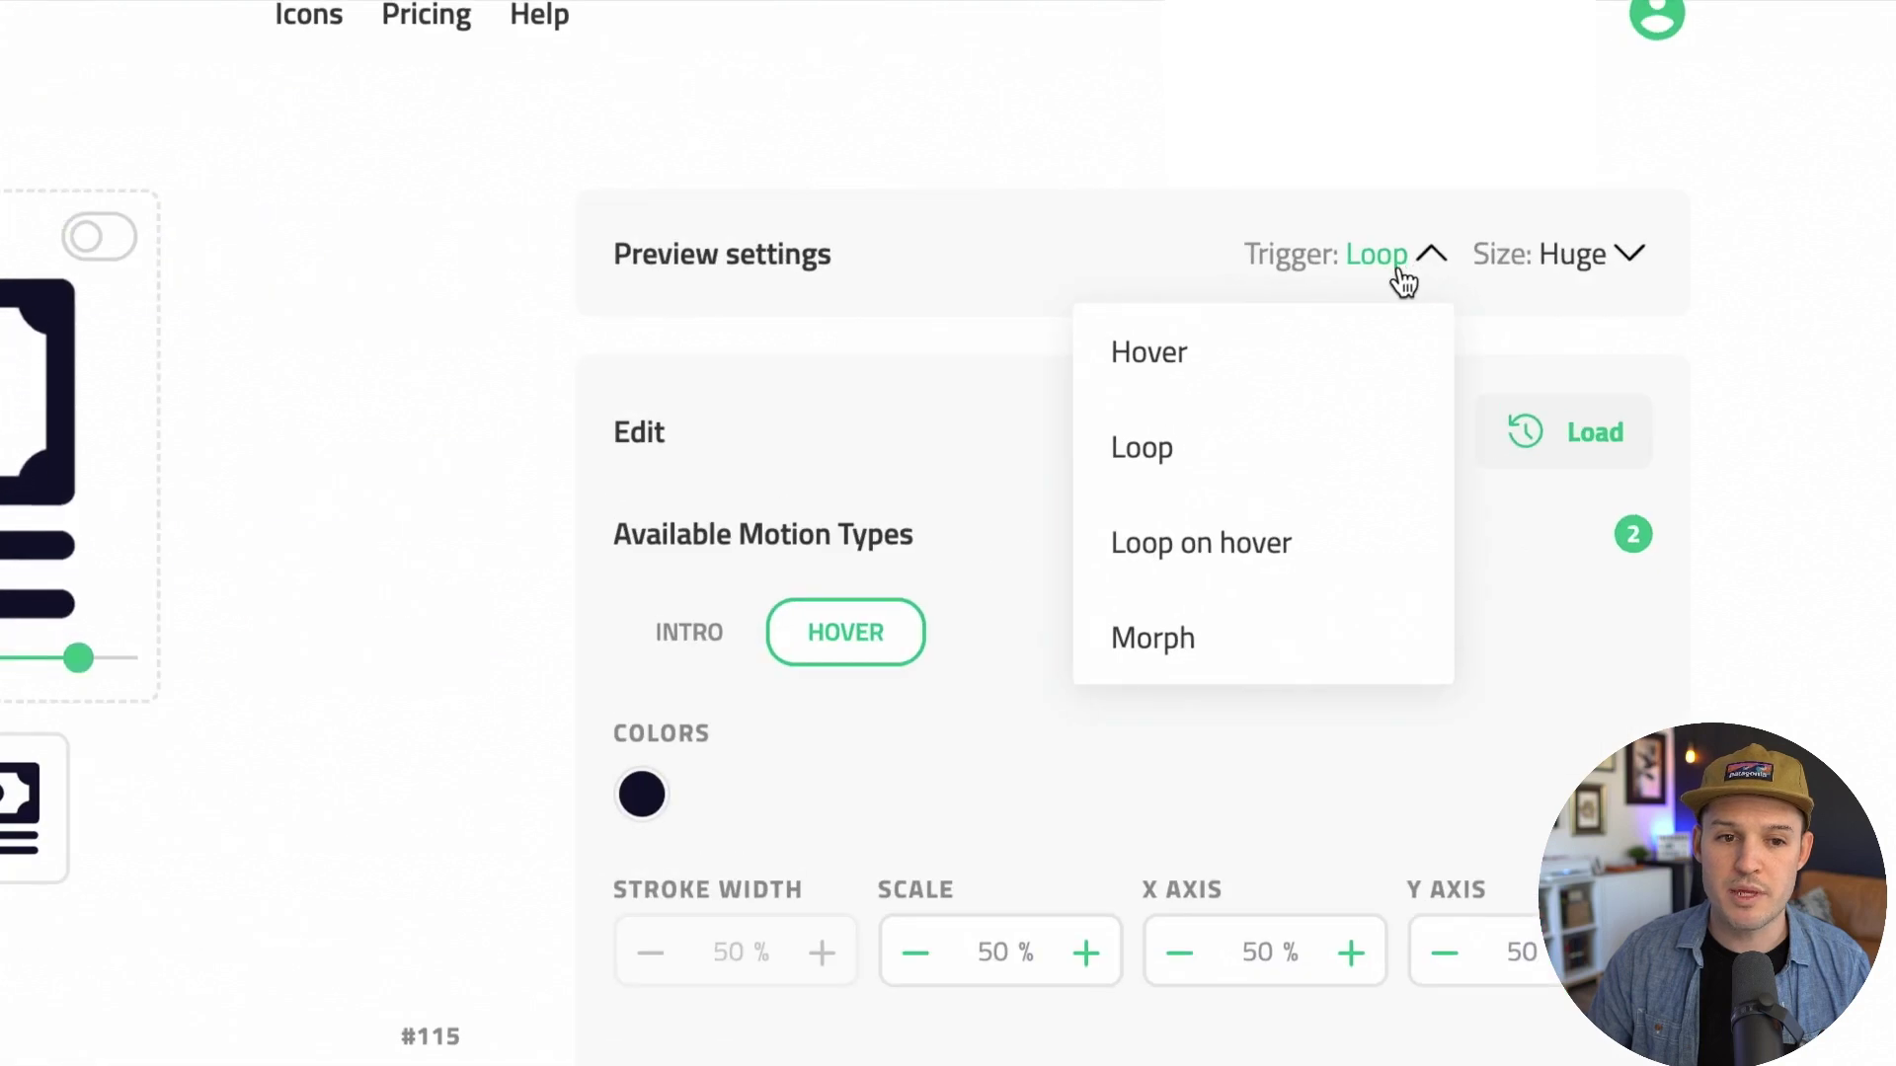
click(1253, 554)
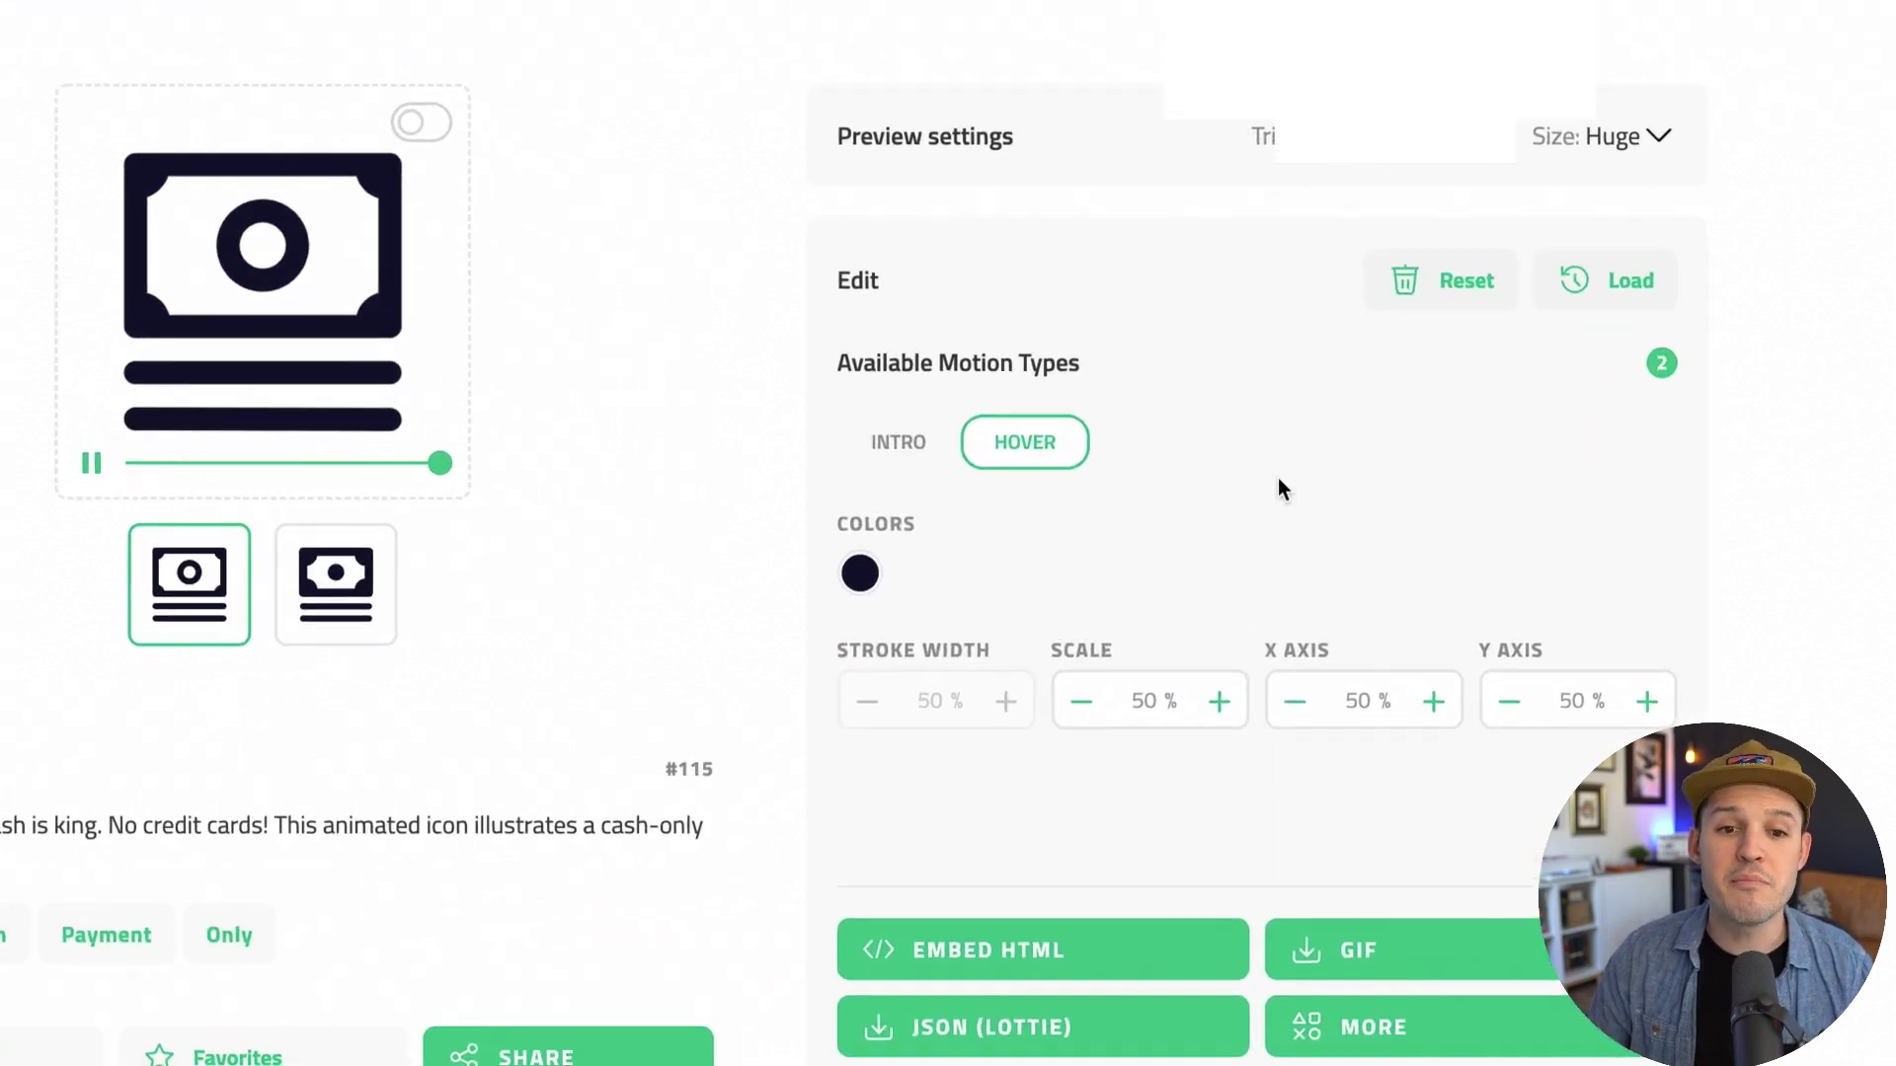
Step: Compare the Cash icon's Intro and Hover motion types, leave Hover selected, and view the additional export options
click(909, 452)
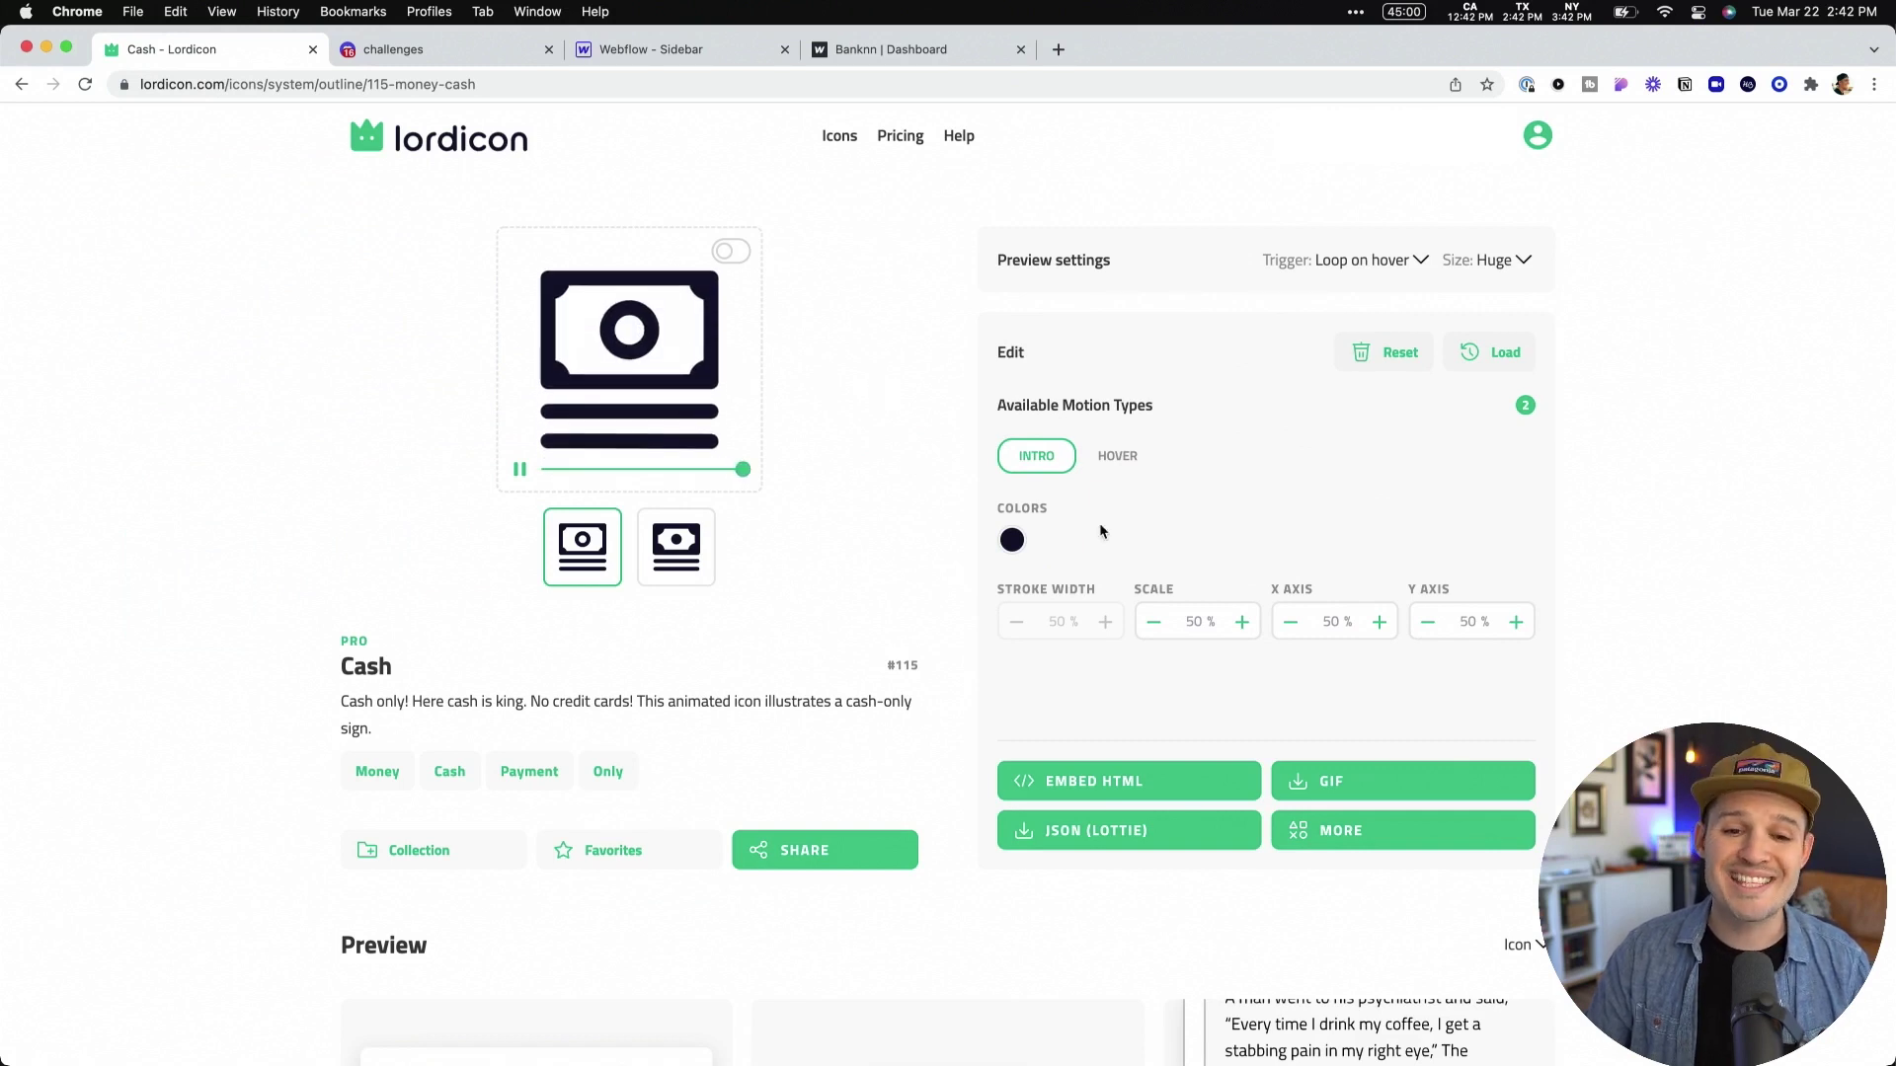
click(1120, 459)
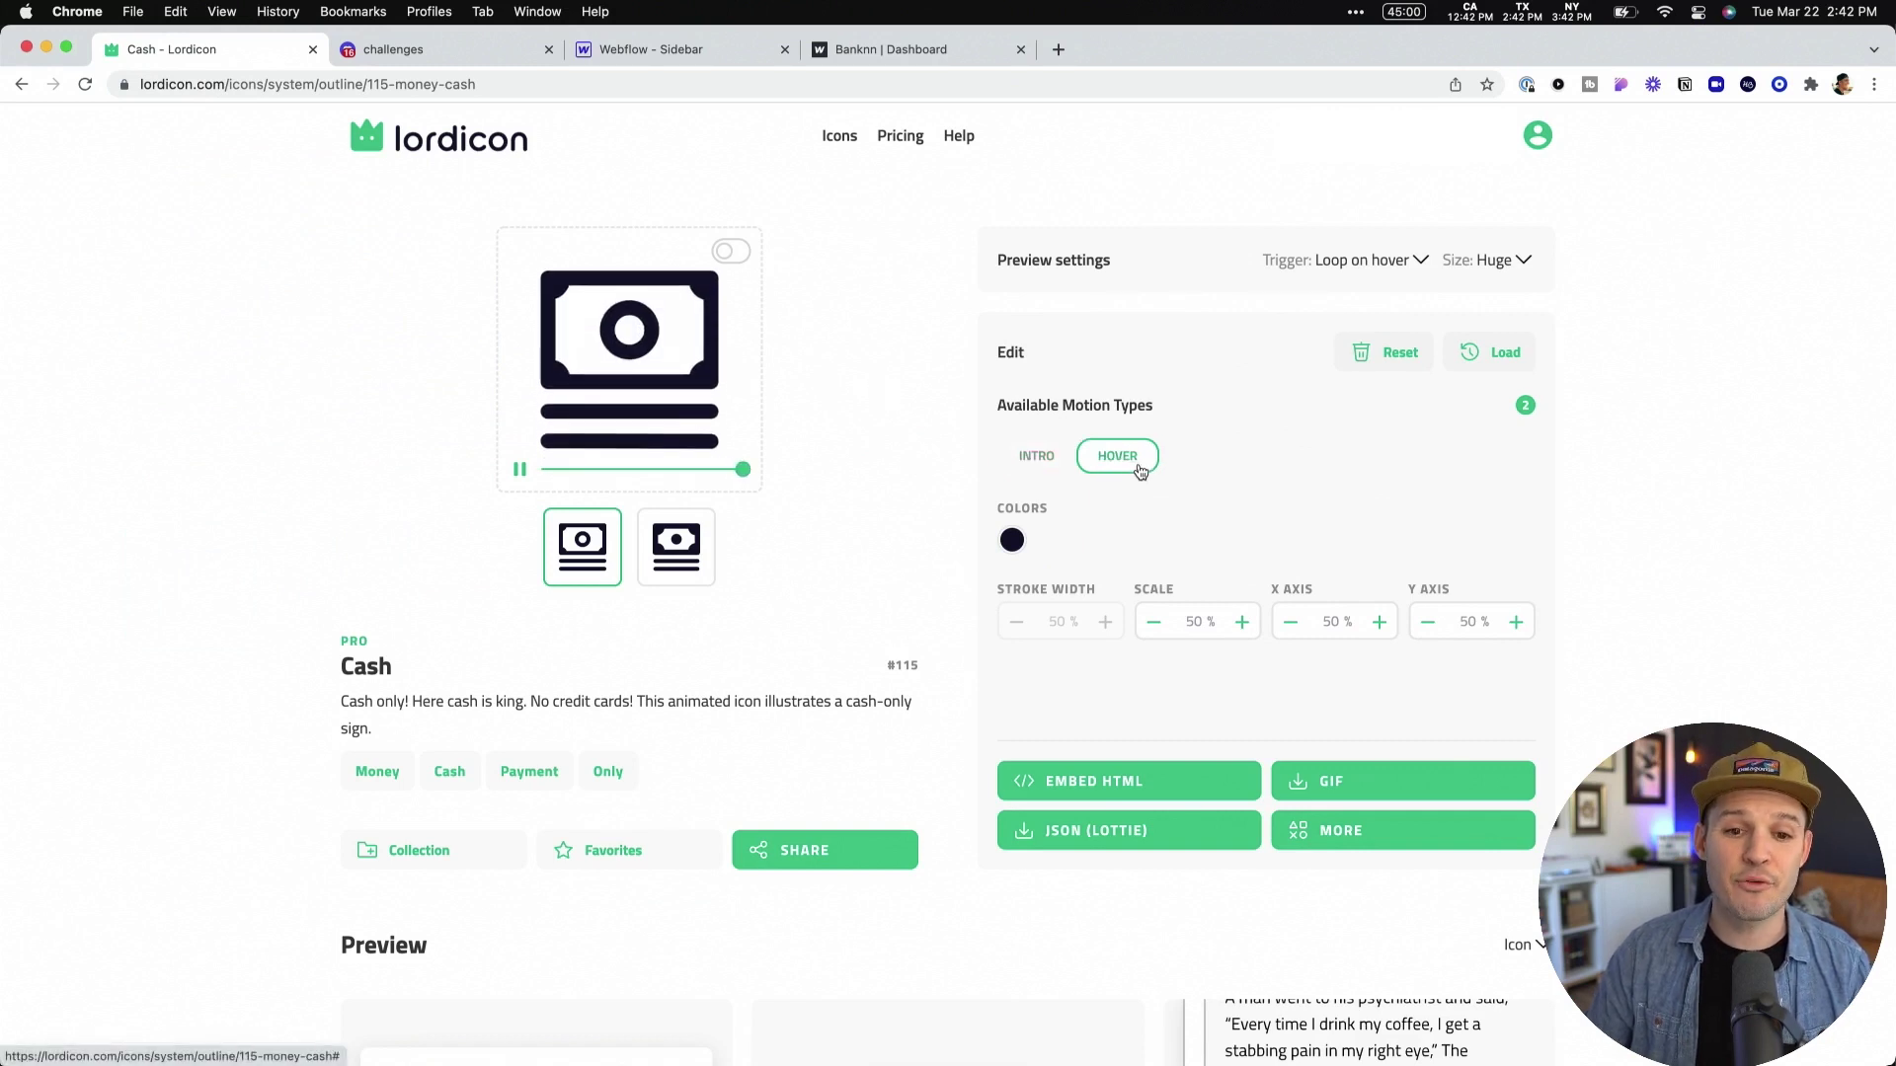
click(1037, 457)
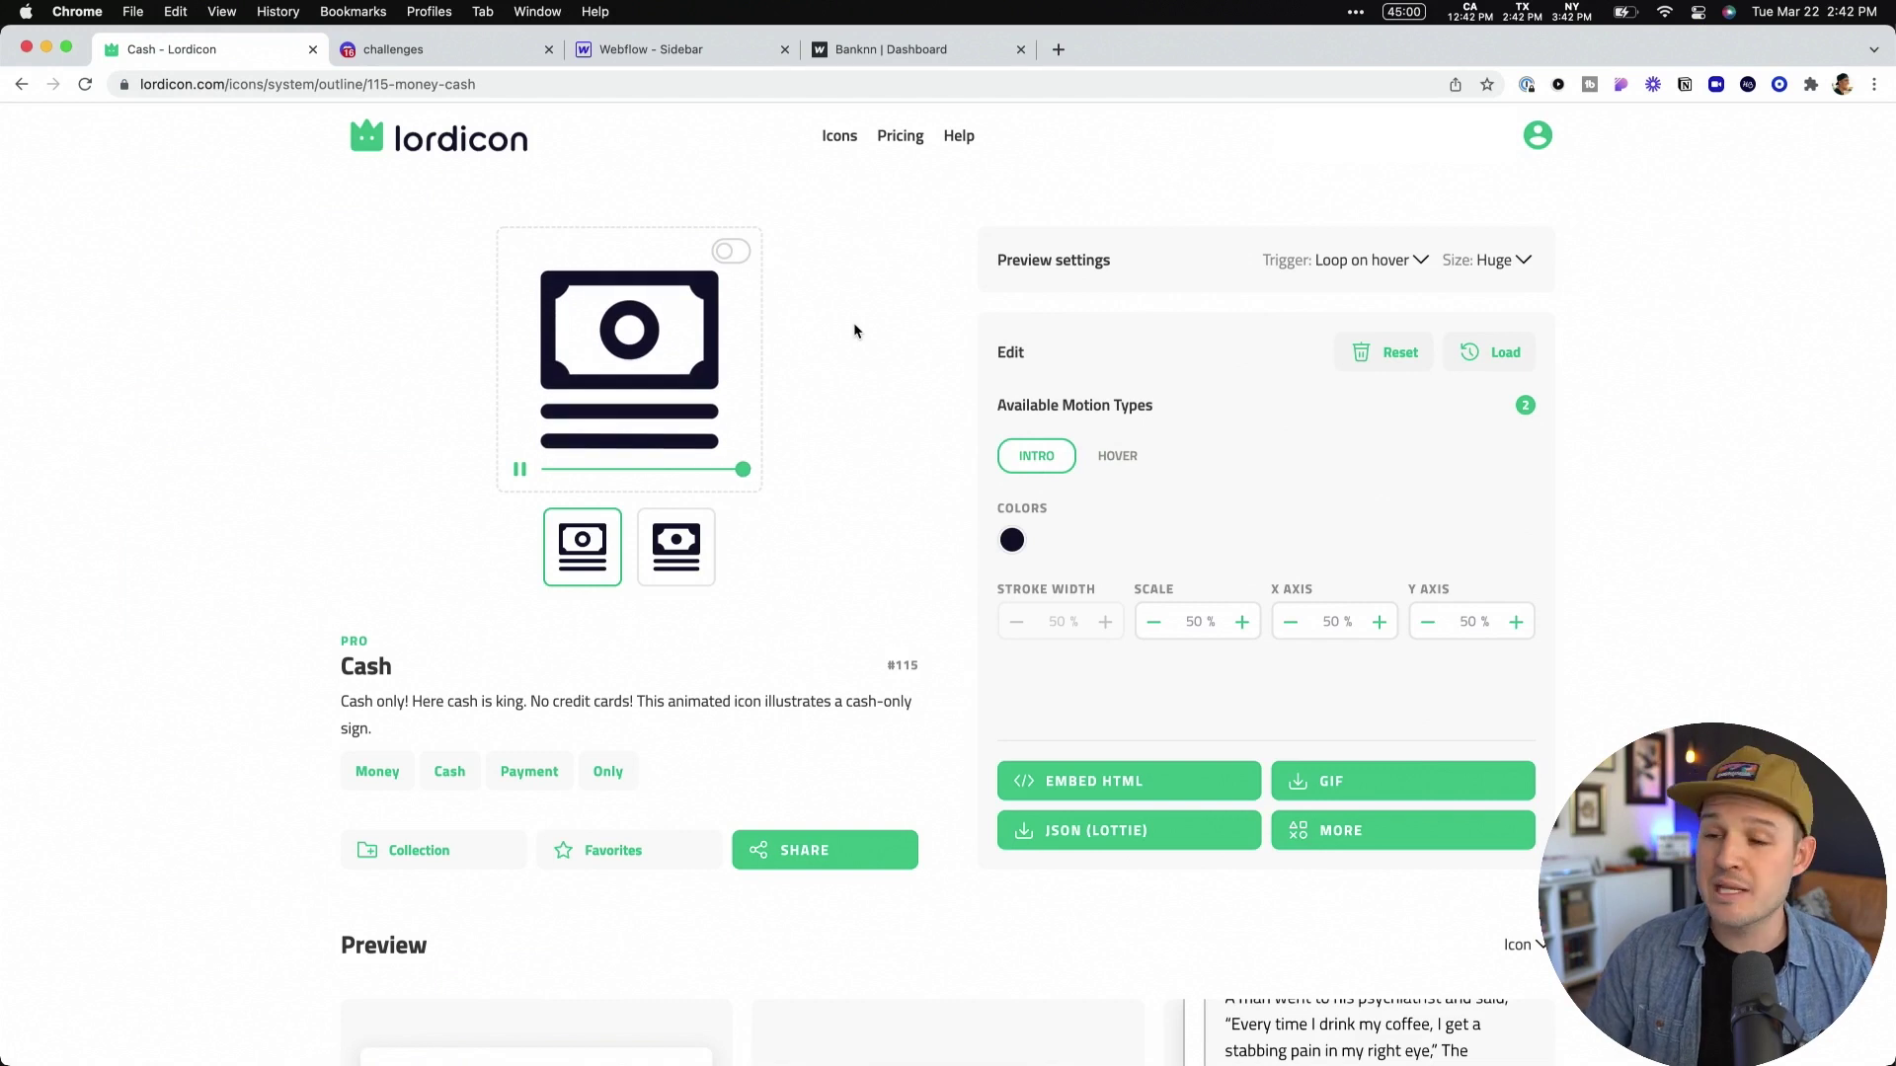
click(1126, 457)
mouse_move(720, 374)
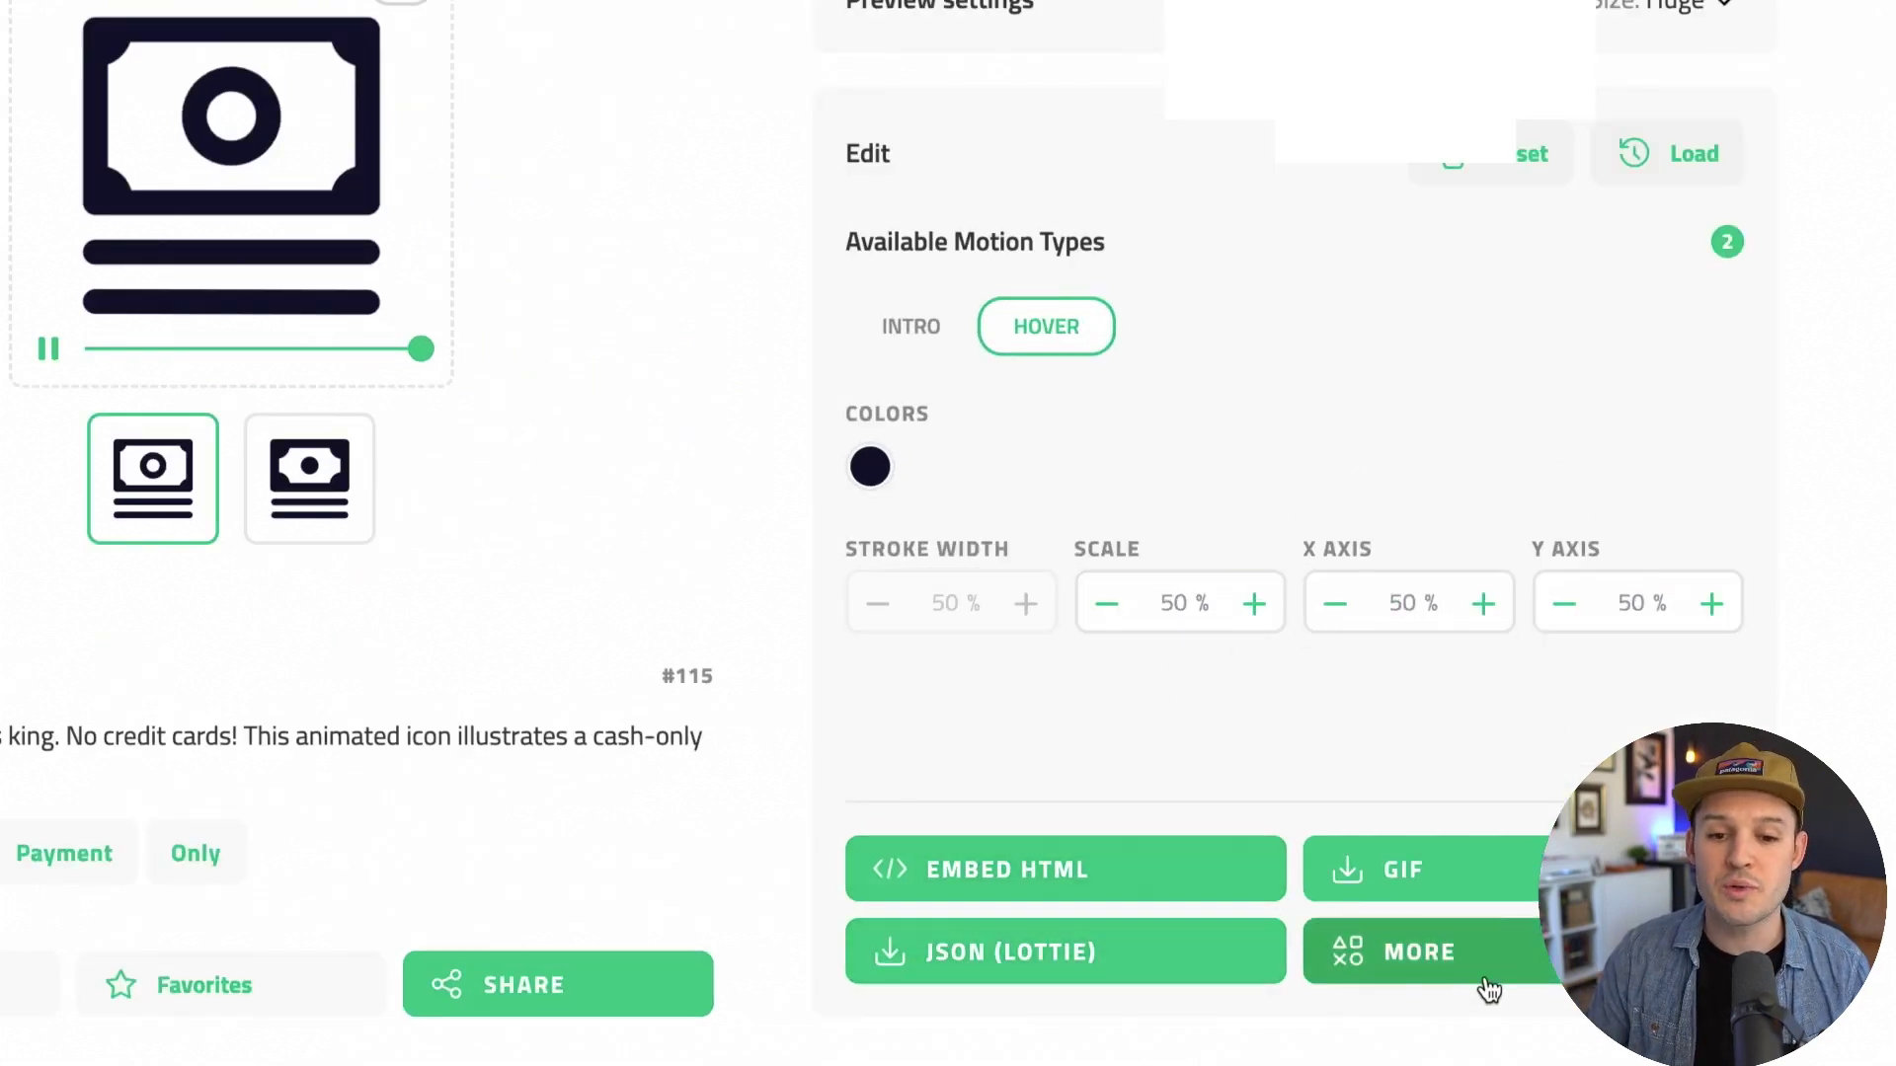
click(1432, 971)
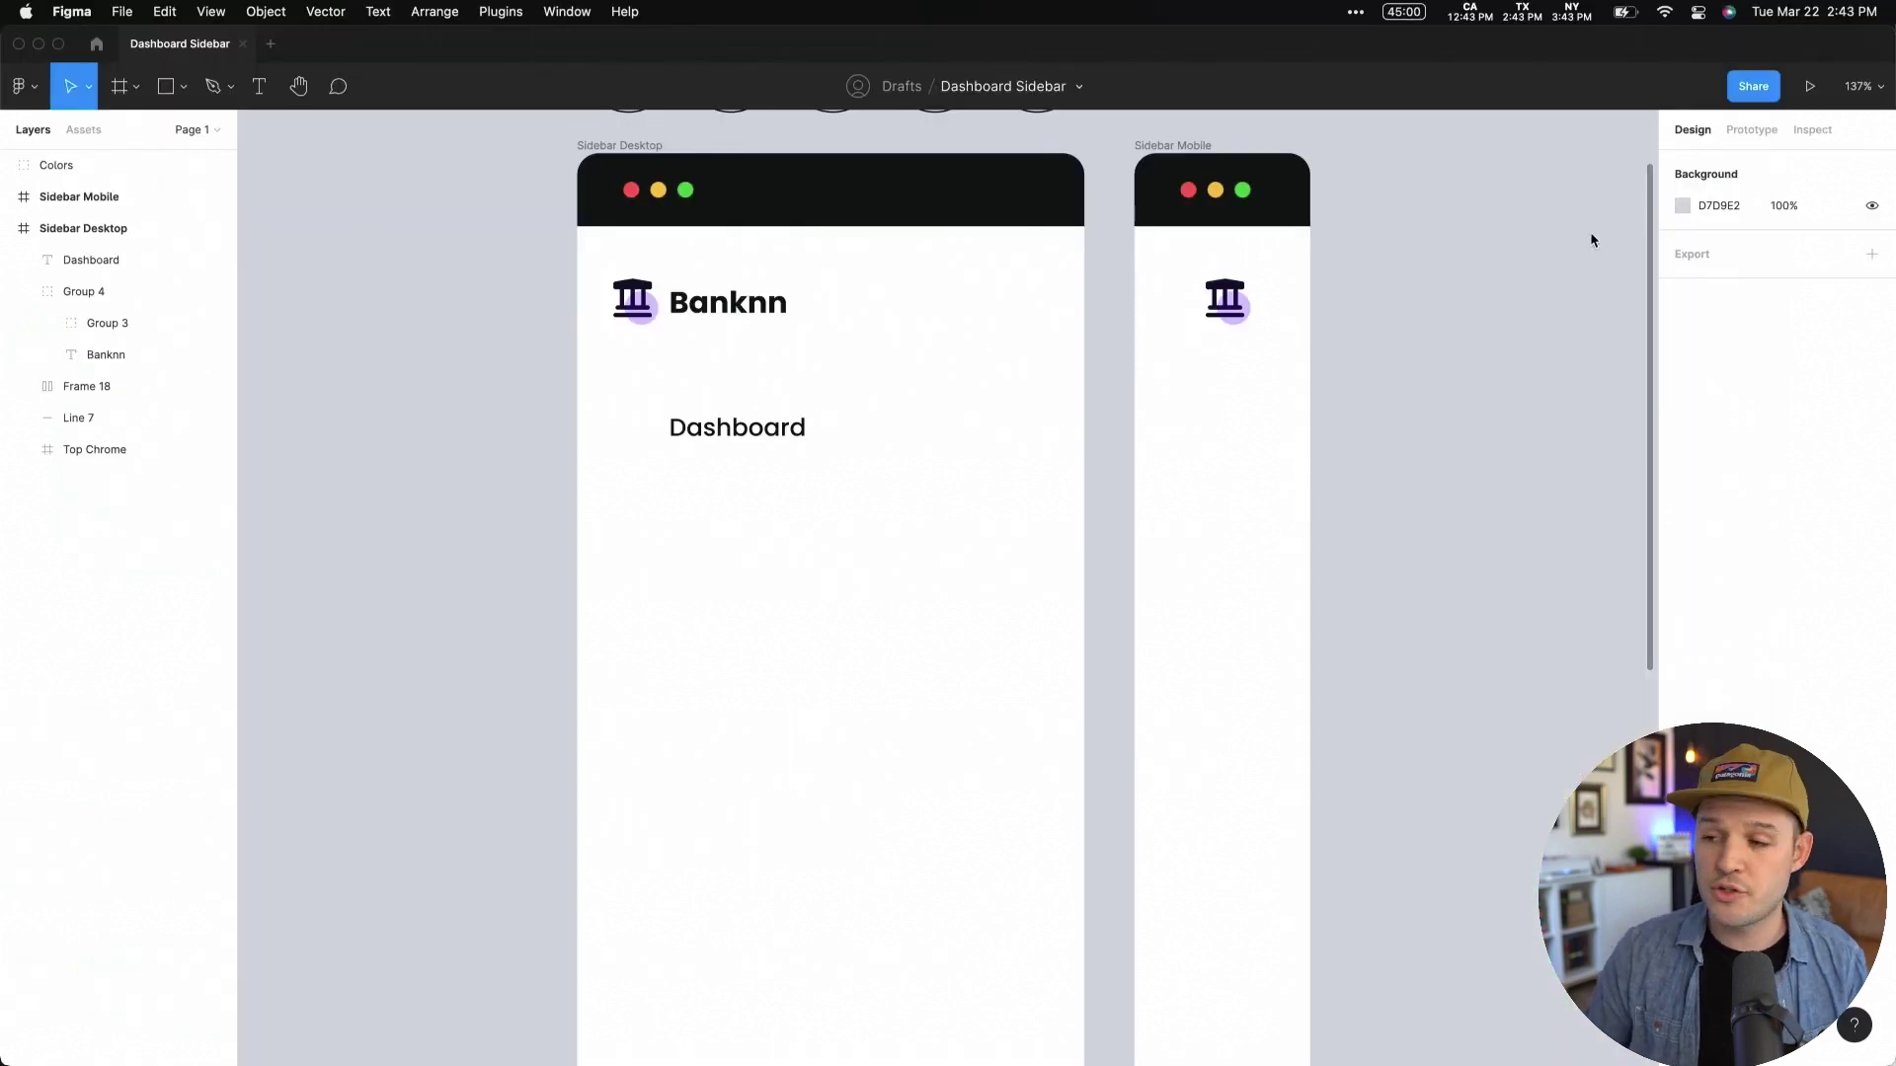
Step: Import all SVG icons from 4-account.svg through 197-calculate.svg in Finder's Lordicon json Icons folder onto an empty area of the Figma canvas
key(super+Tab)
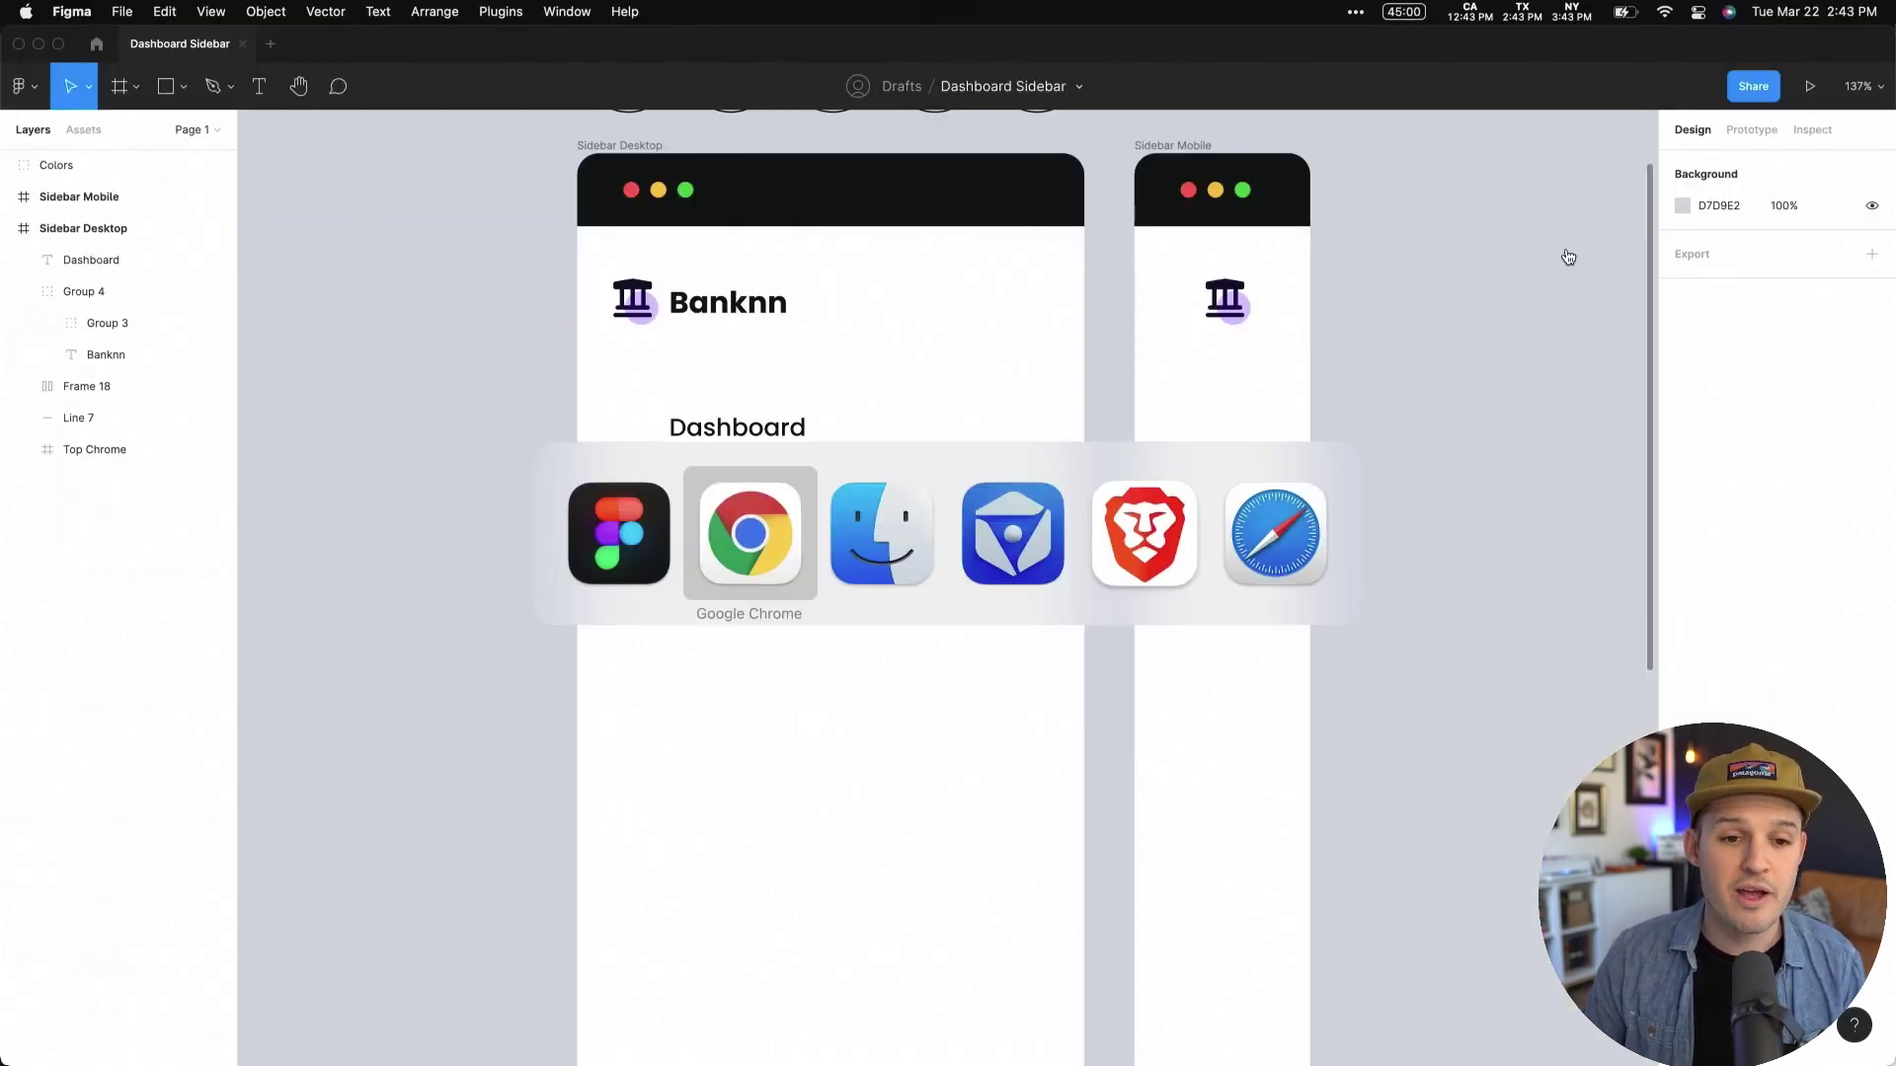
key(super+Tab)
click(1583, 123)
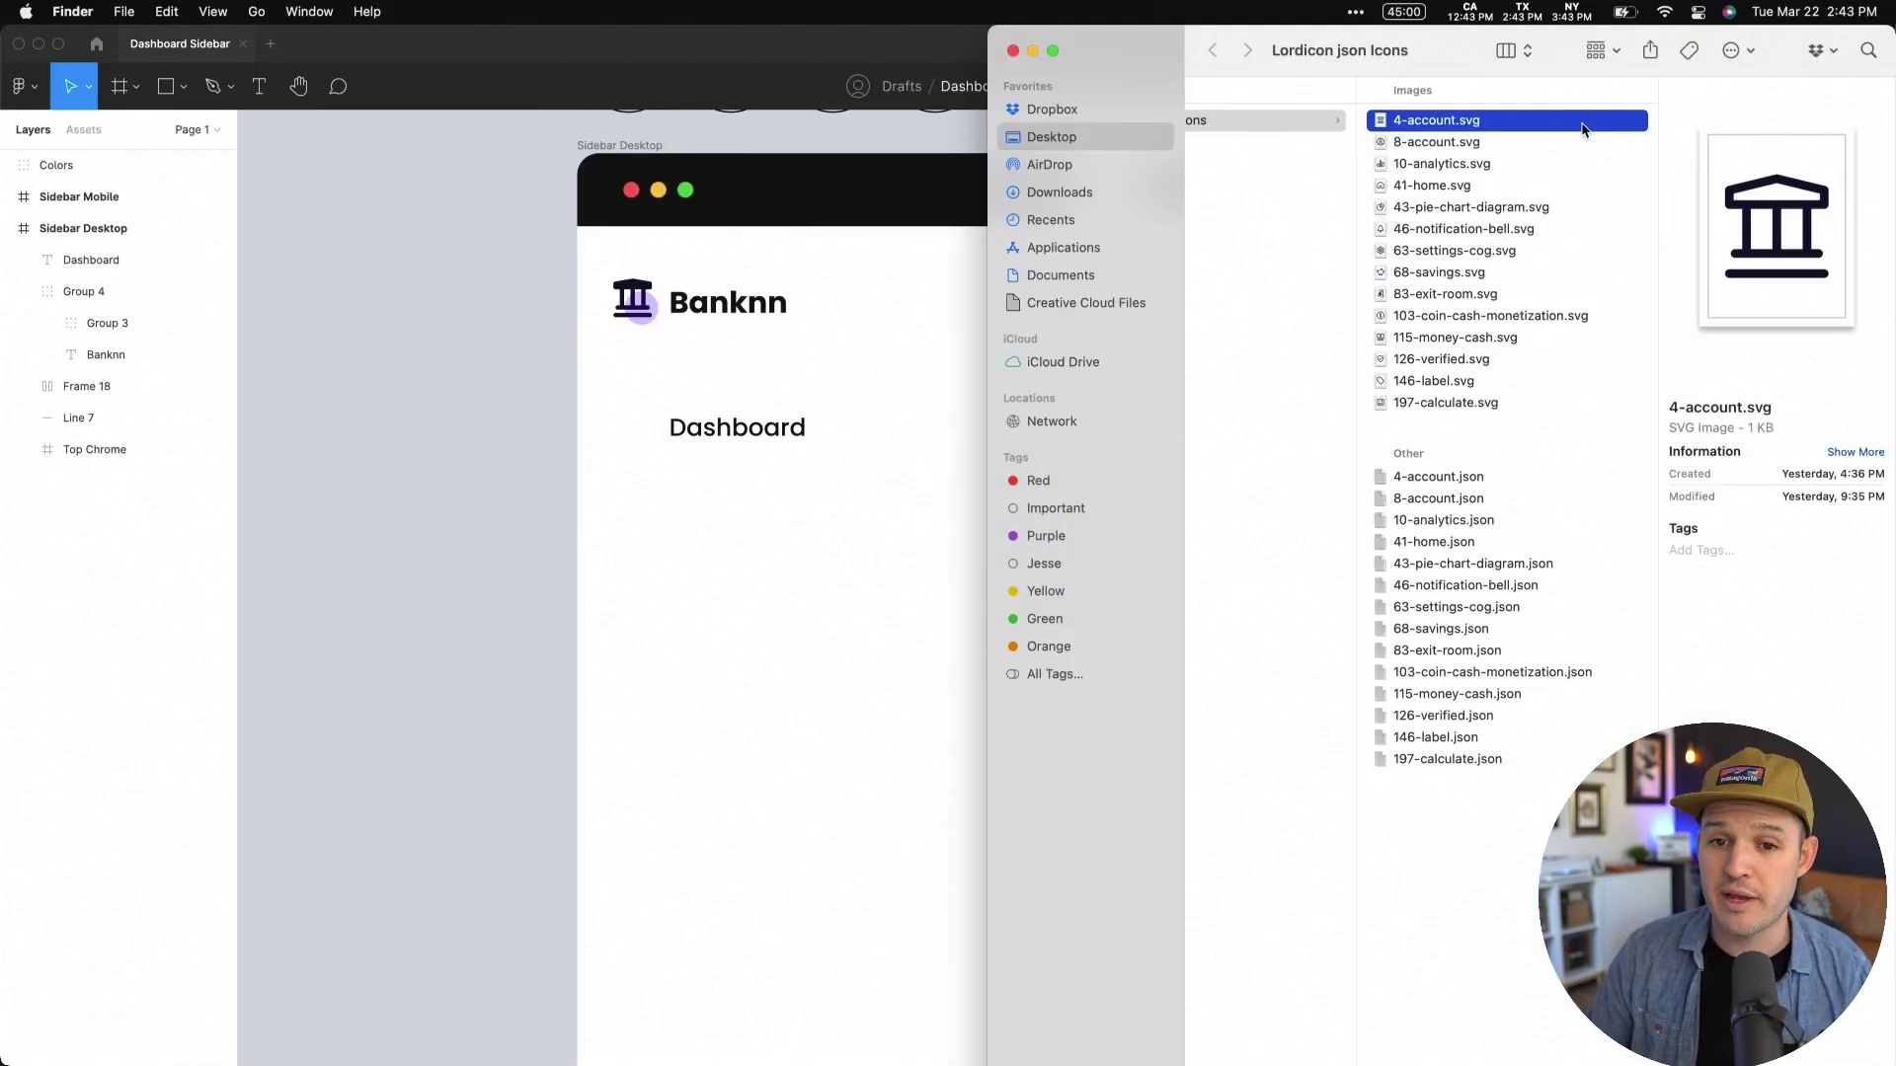
shift+click(1469, 402)
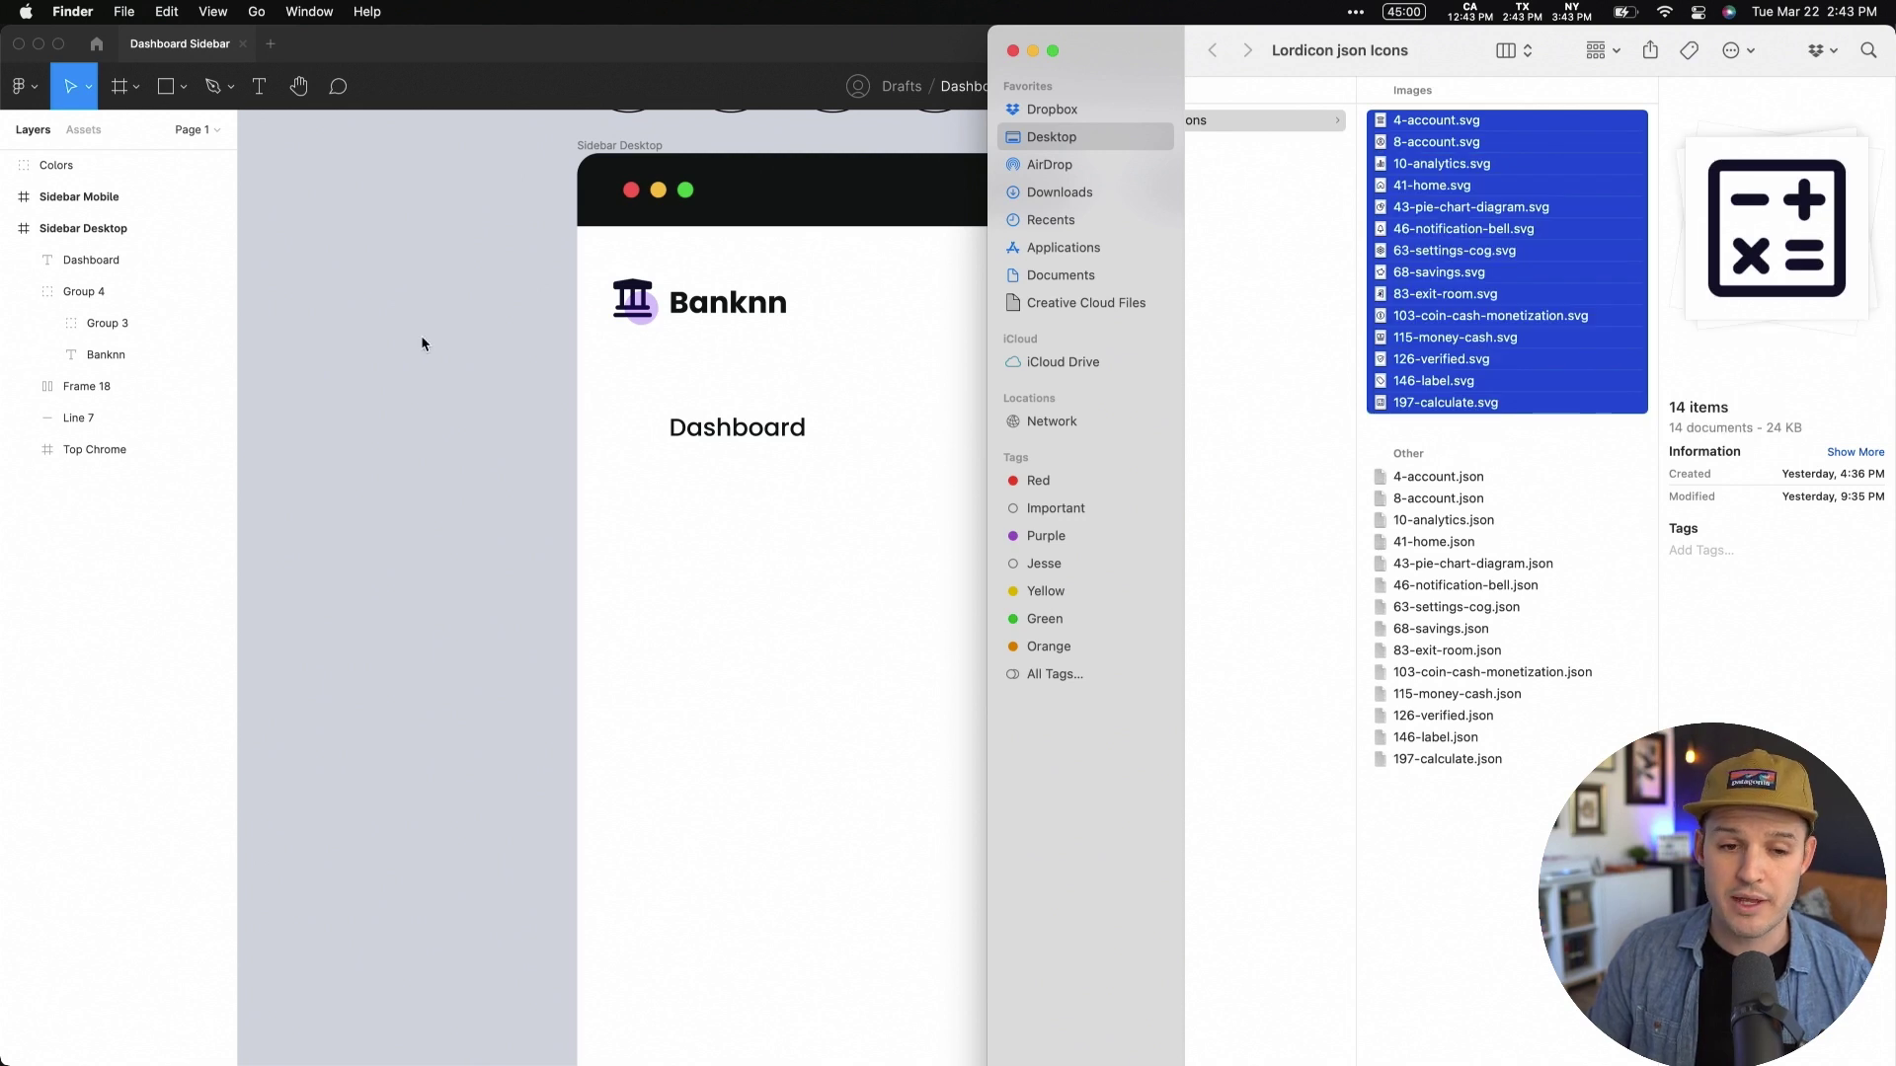
click(436, 410)
key(minus)
key(minus)
key(minus)
key(minus)
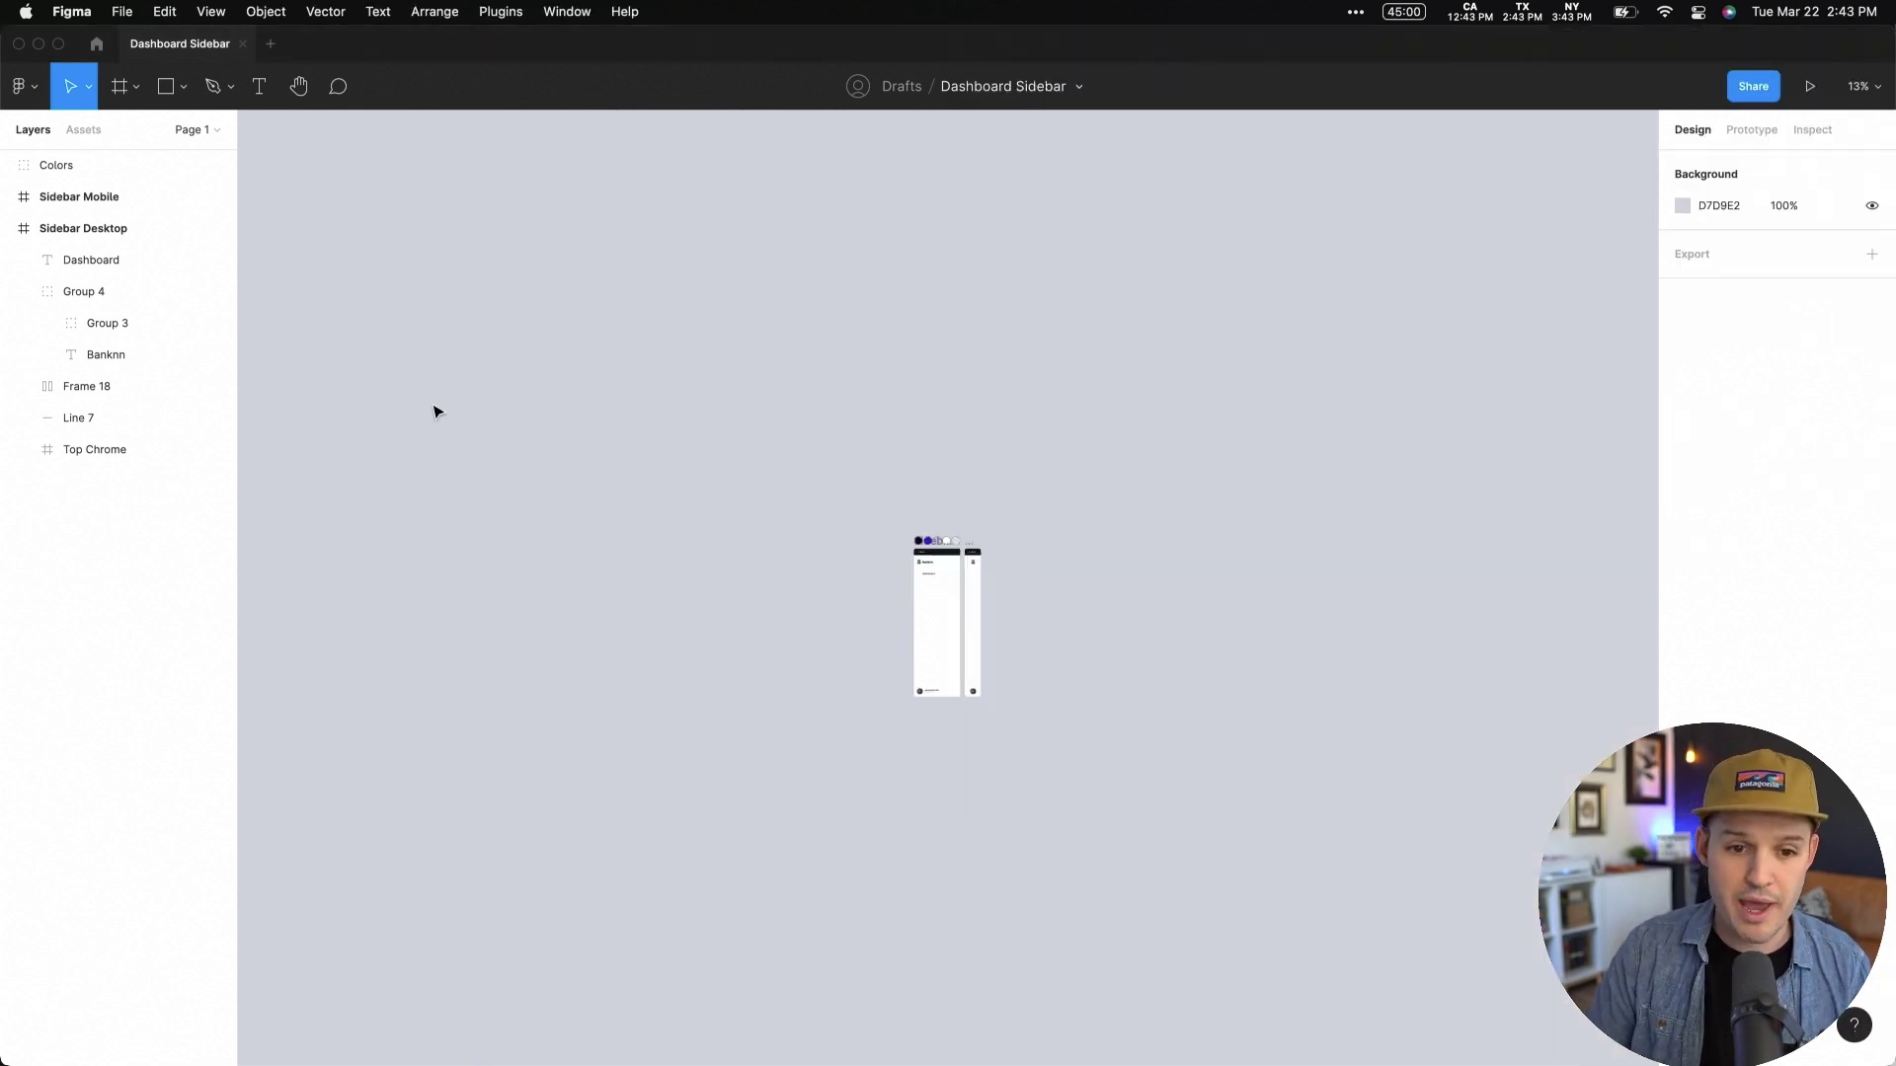
key(plus)
key(super+Tab)
drag(1424, 284, 624, 664)
click(576, 609)
scroll(642, 671, up, 5)
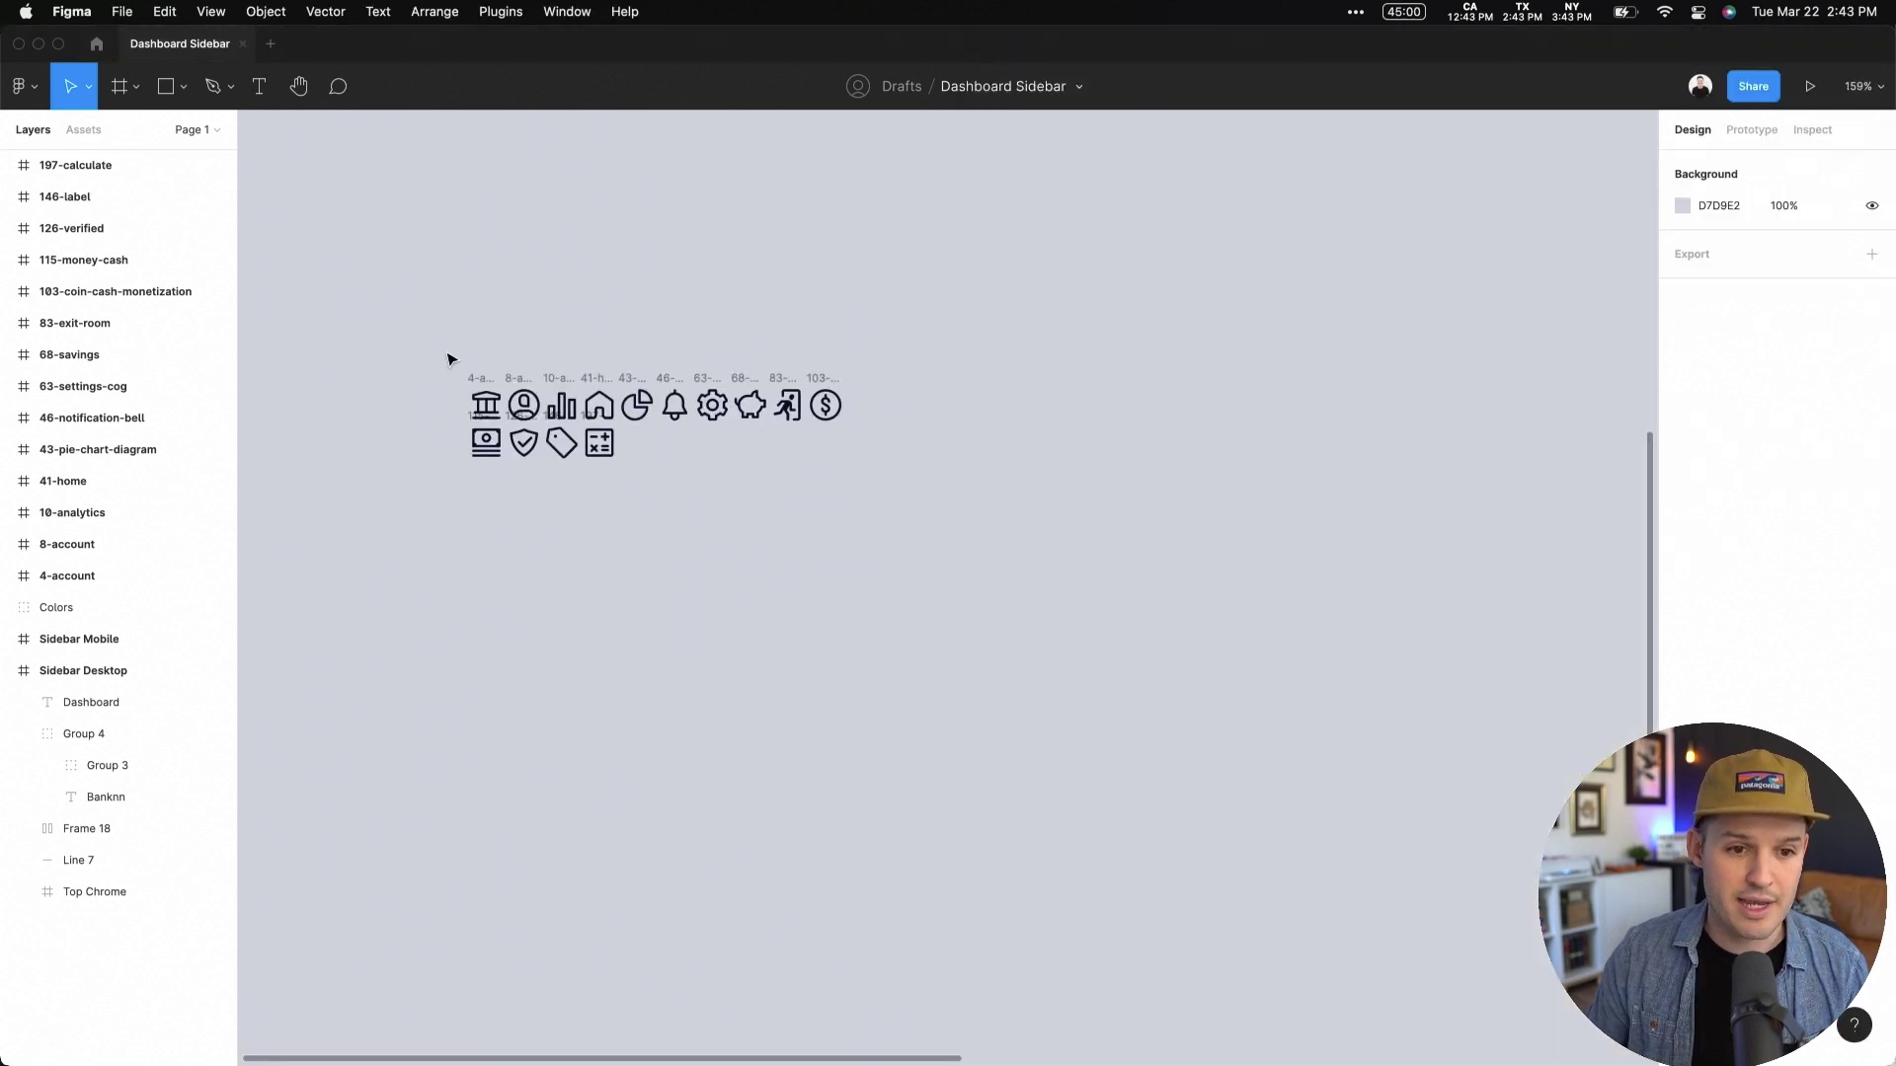
Step: Move all the imported icons together to the empty canvas area beside the Sidebar Desktop frame
drag(448, 358, 898, 453)
scroll(1086, 434, up, 2)
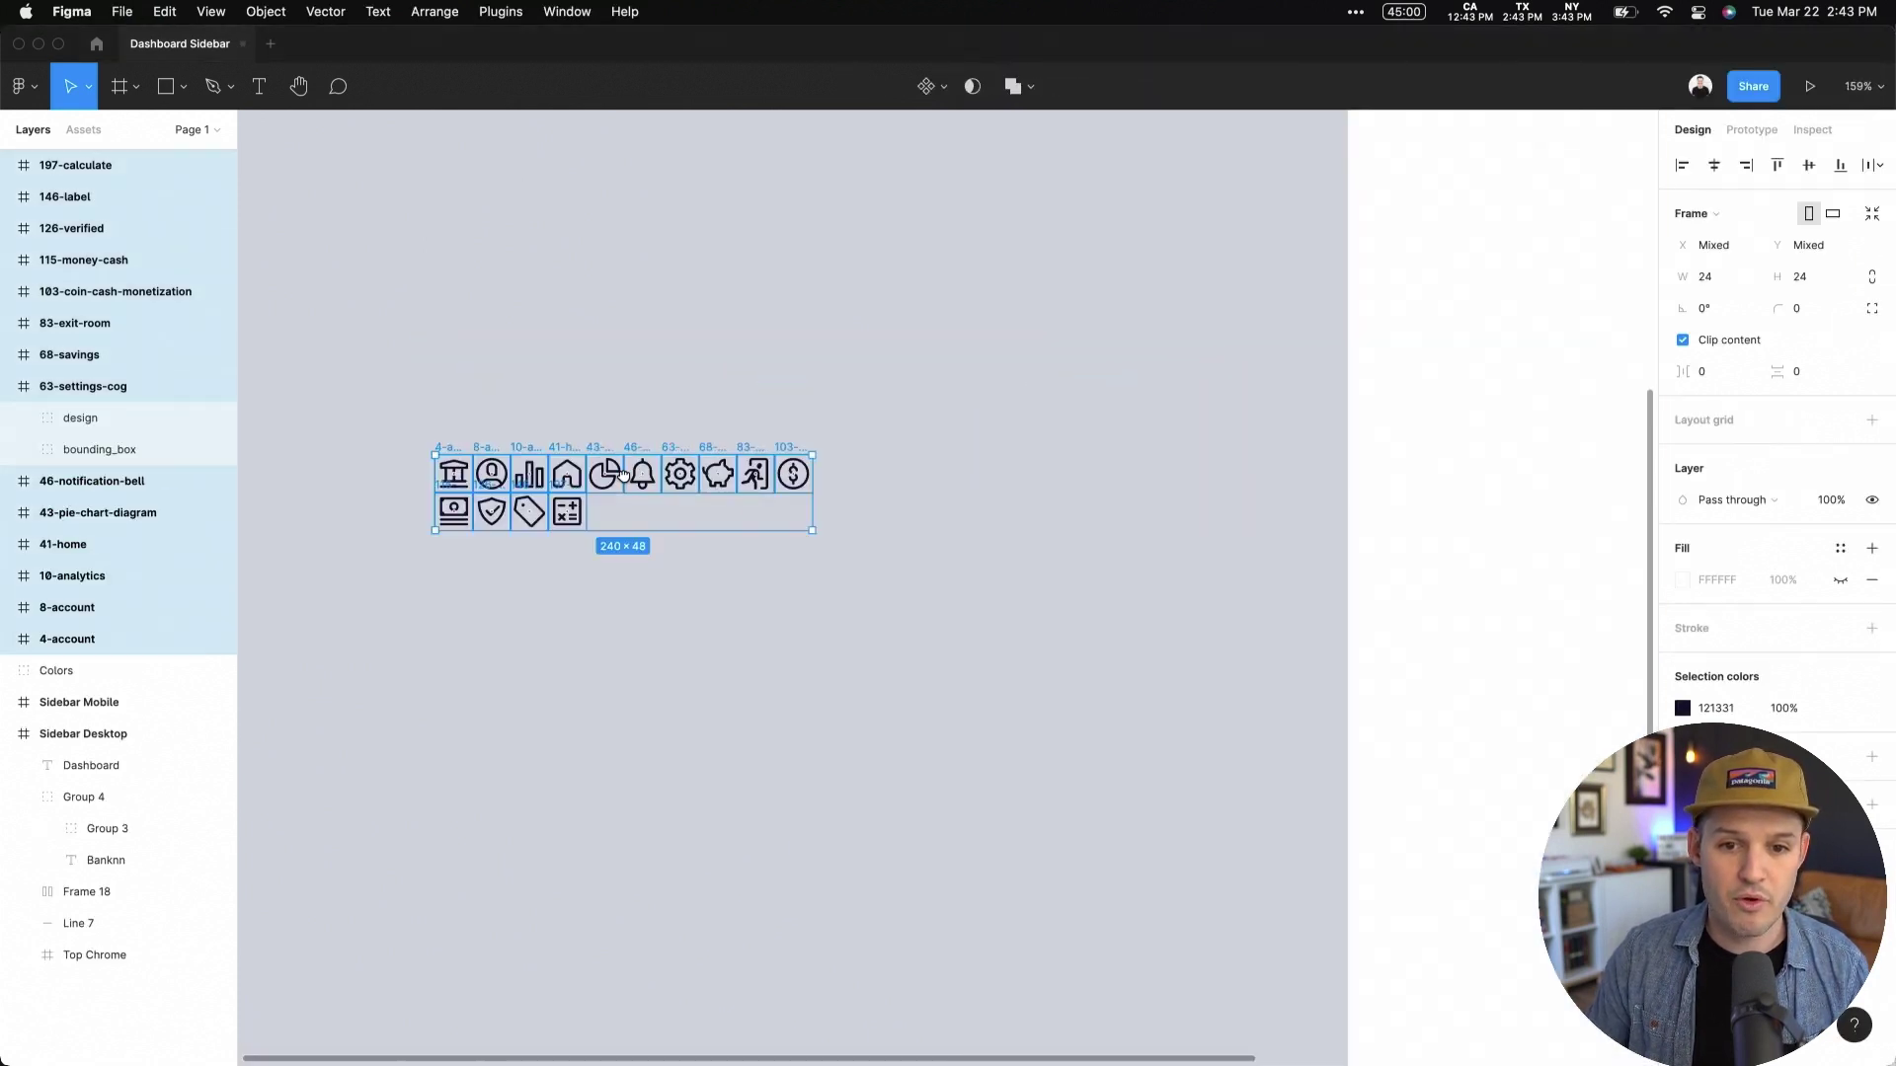
scroll(632, 470, right, 2)
drag(591, 487, 762, 523)
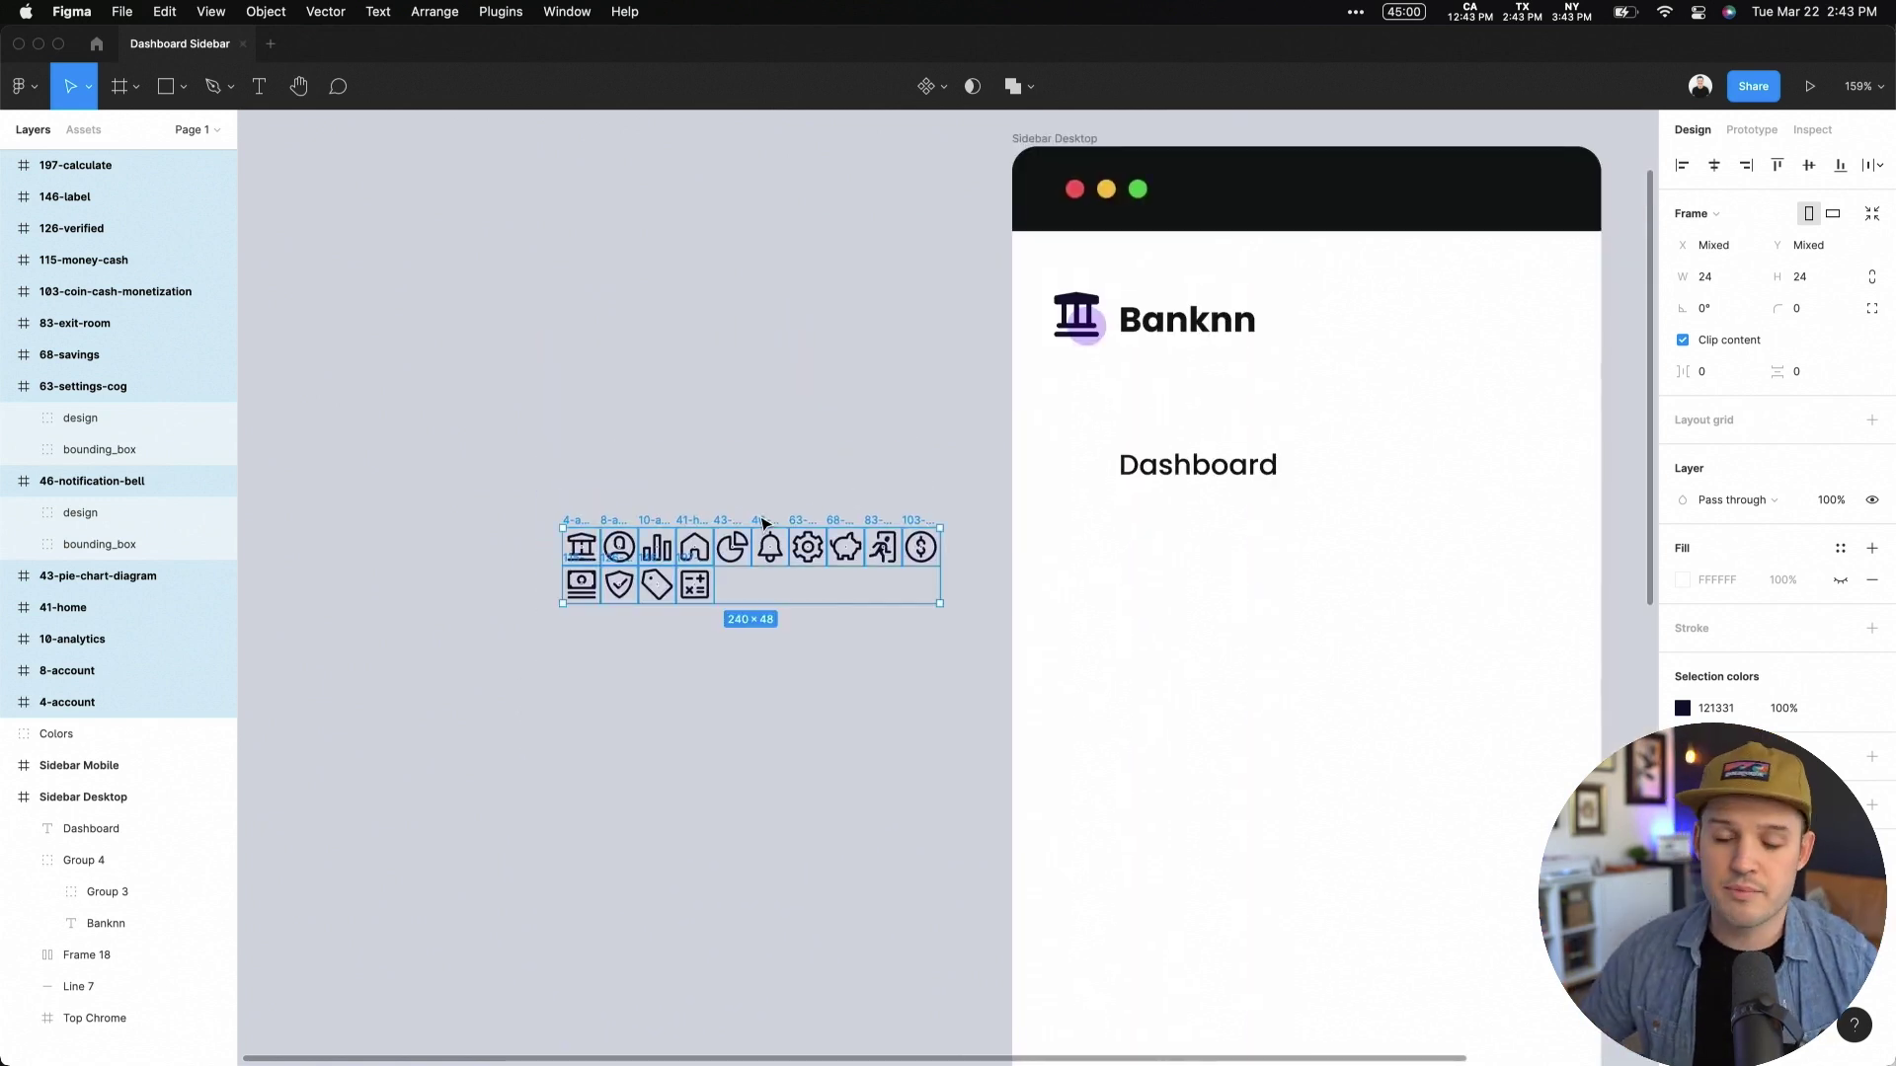
Step: Separate the imported 4-account bank icon from the other icons and delete it
click(772, 470)
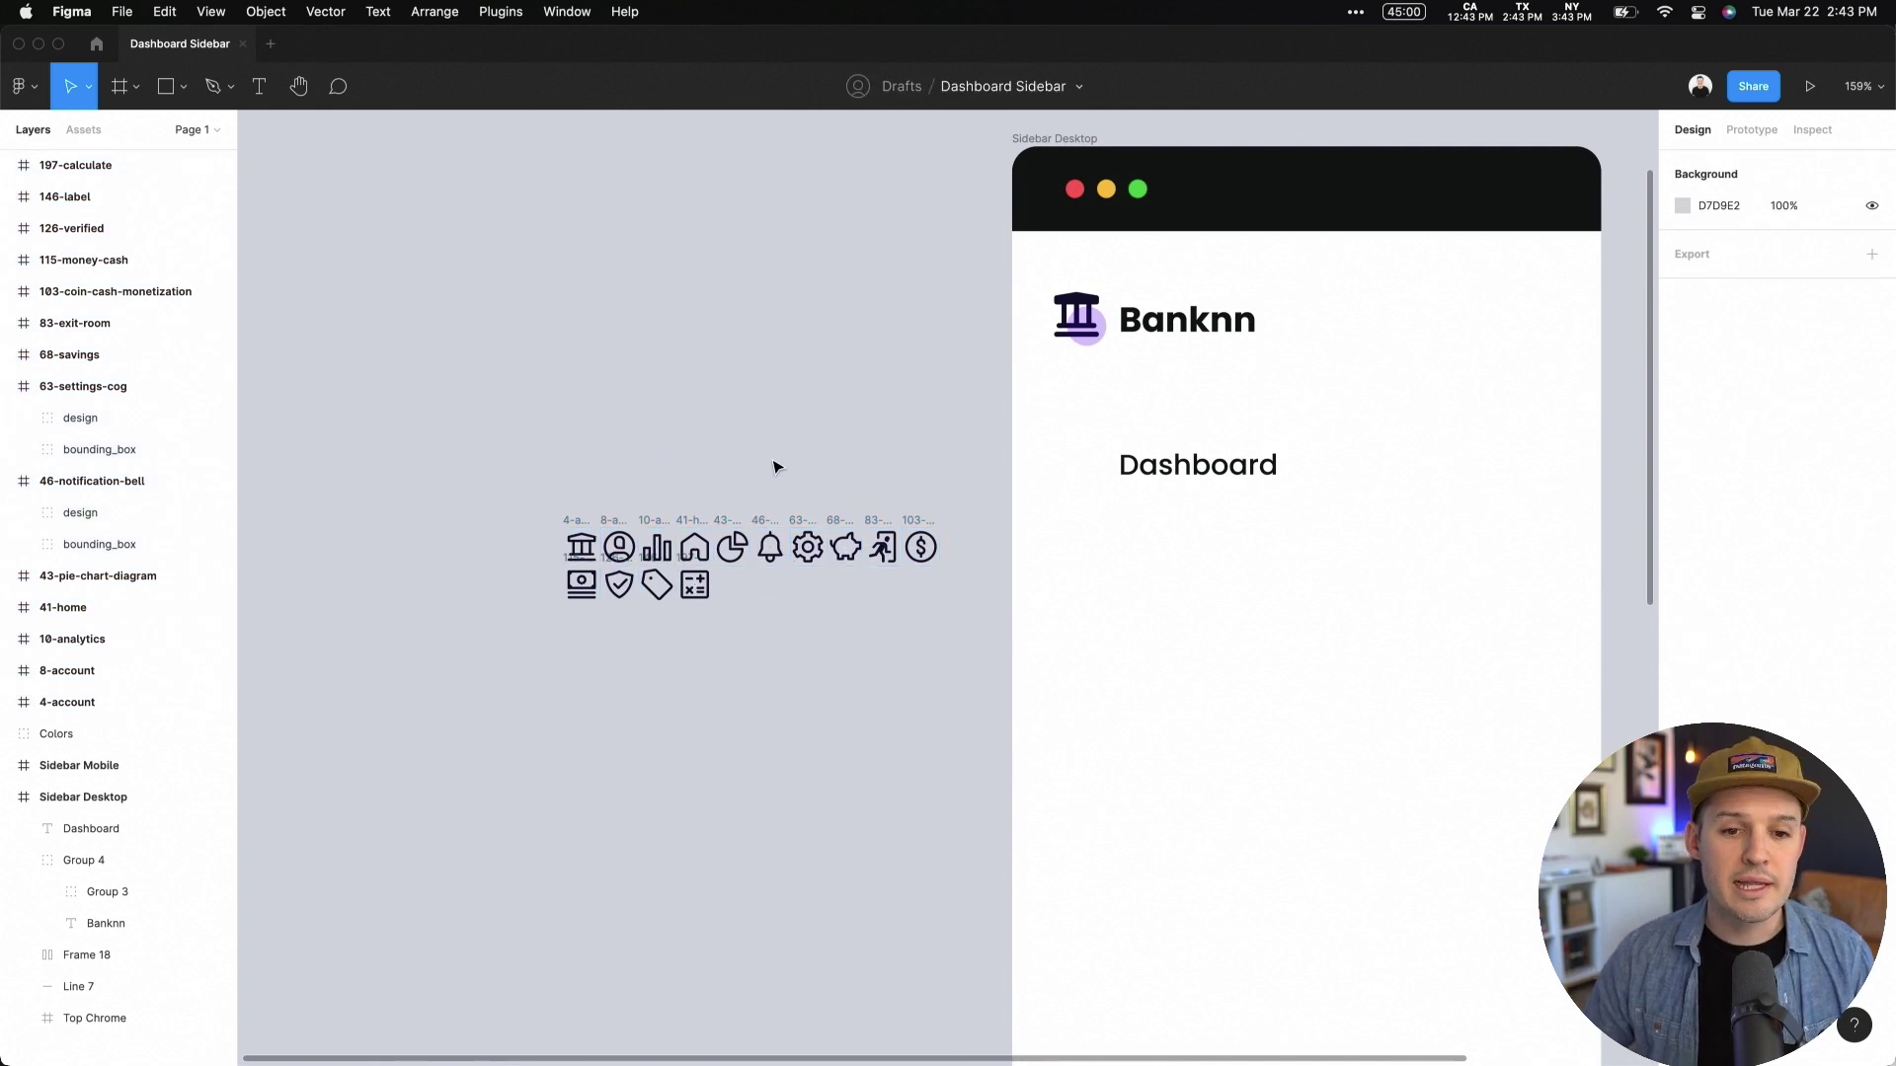
drag(581, 547, 657, 321)
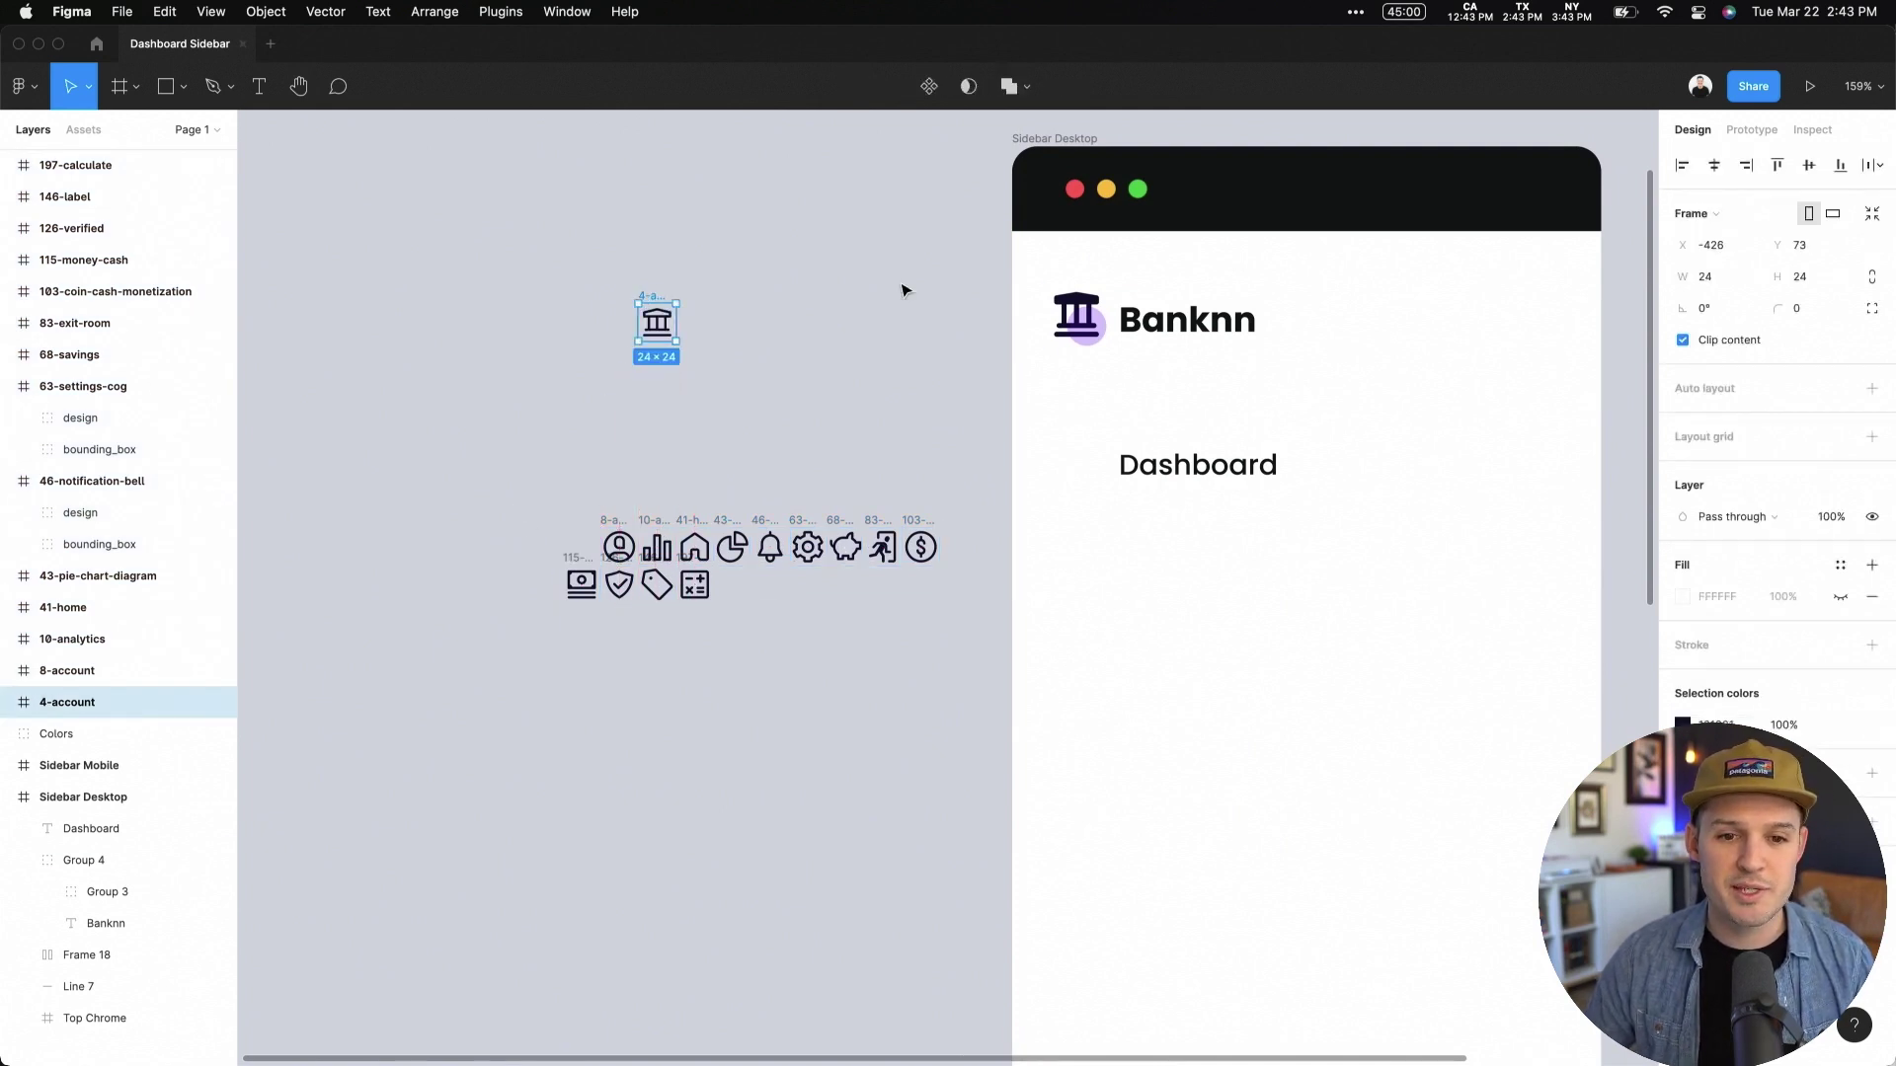
key(Delete)
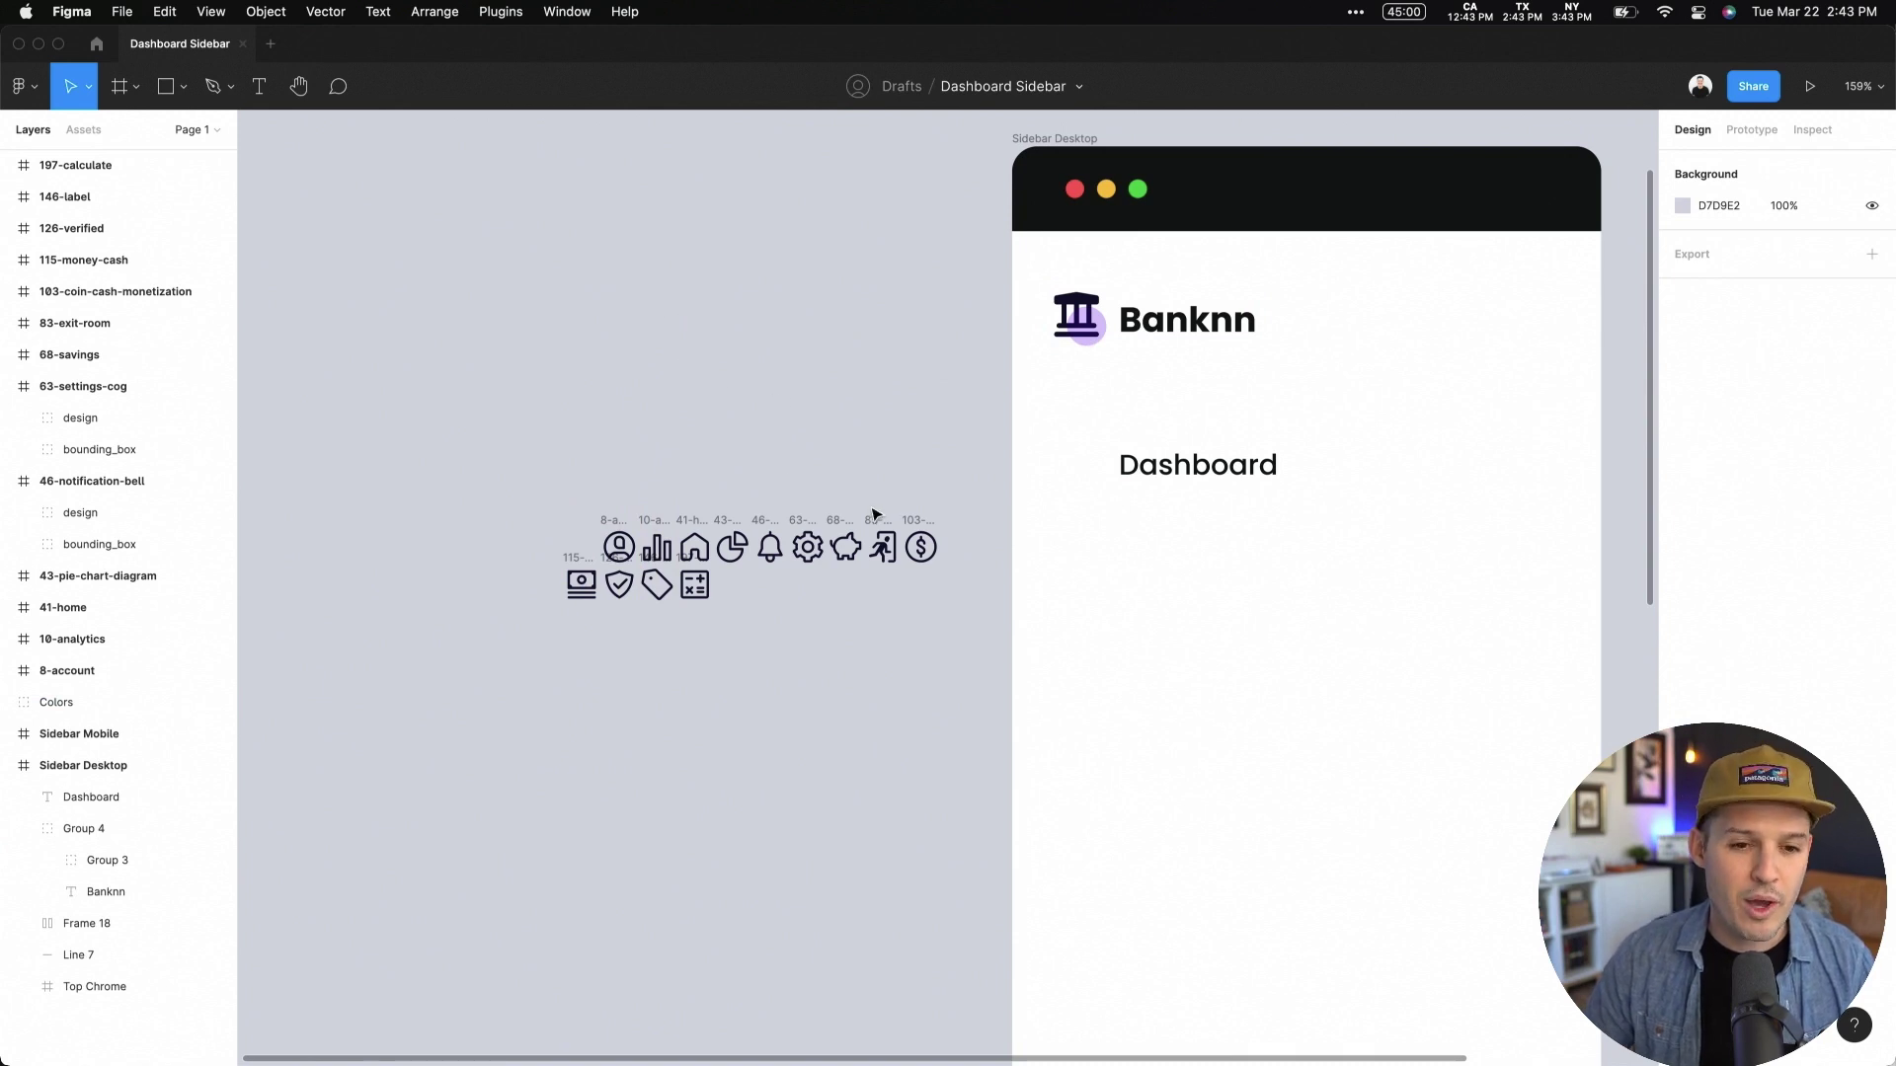
Step: Move the 41-home icon away from the other imported icons, next to the Sidebar Desktop frame
drag(715, 517, 955, 436)
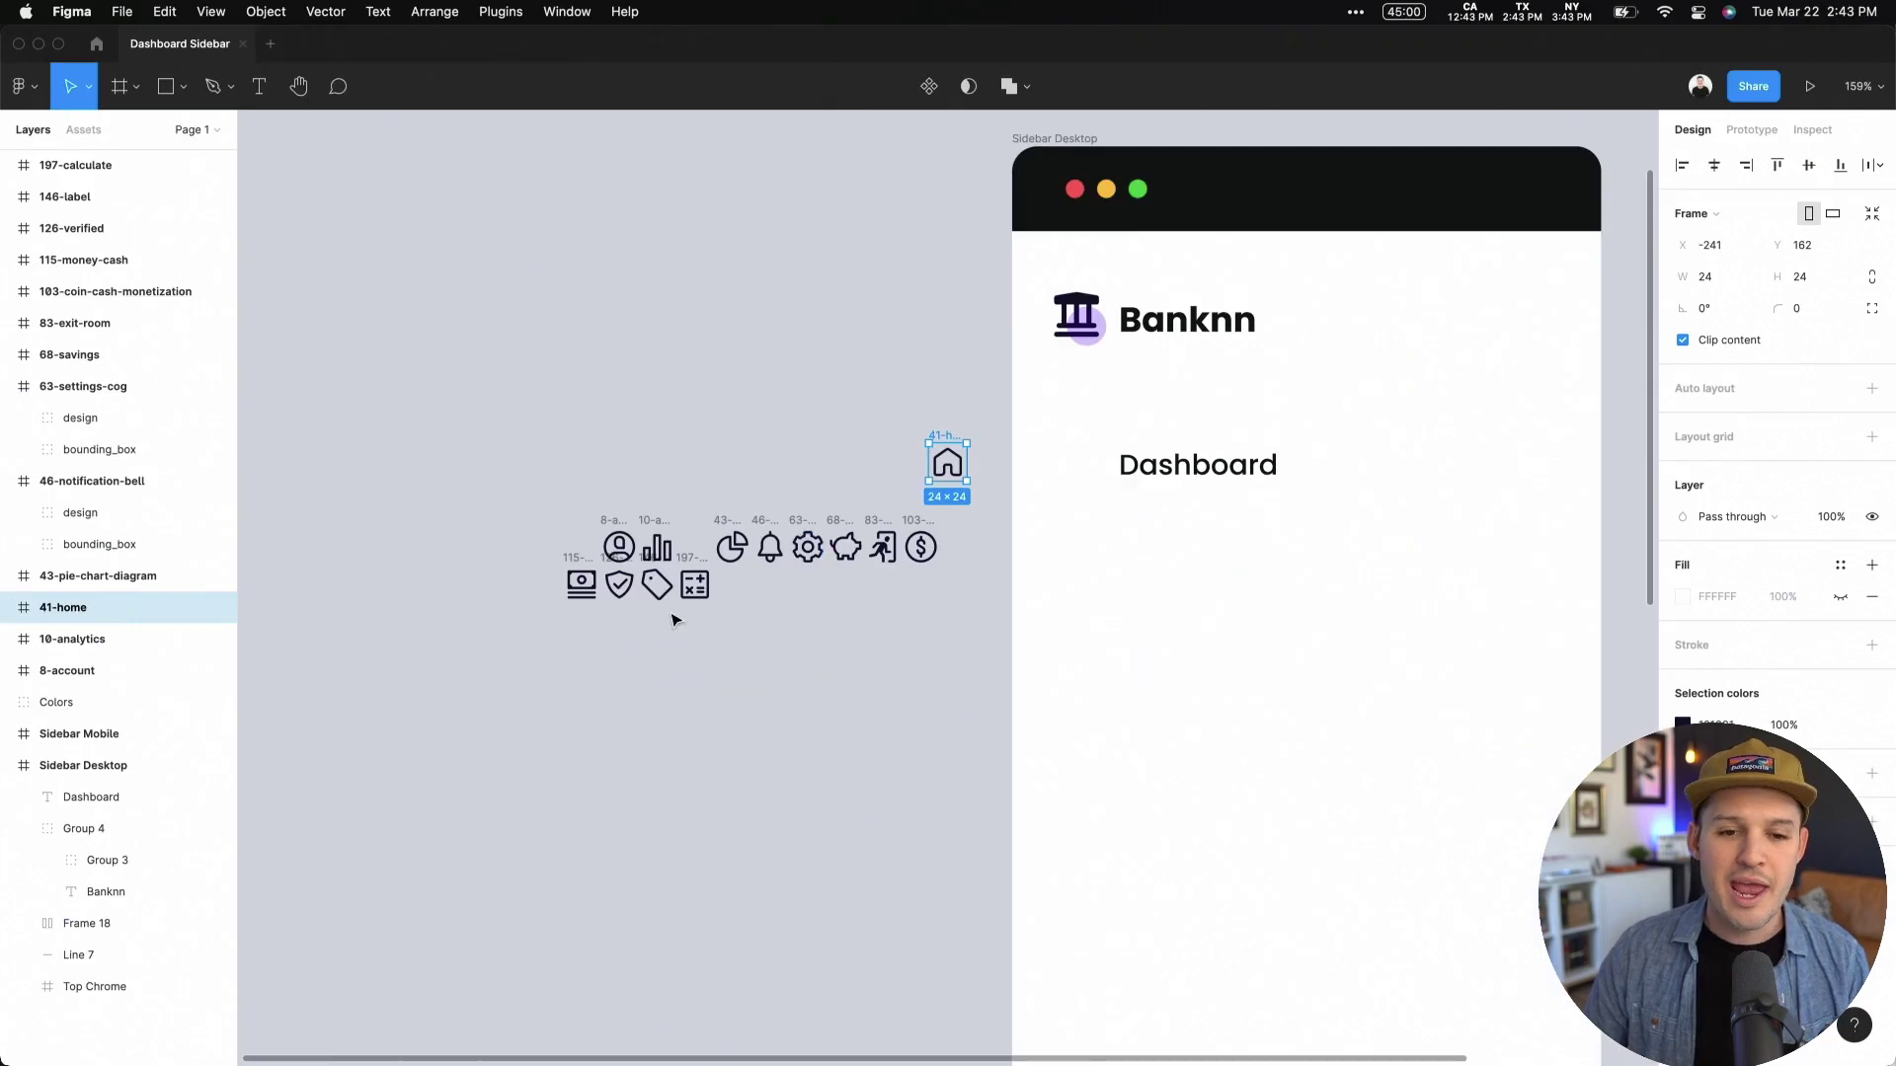
Step: Switch to Lordicon in Chrome and open the account's saved icon collections
key(super+Tab)
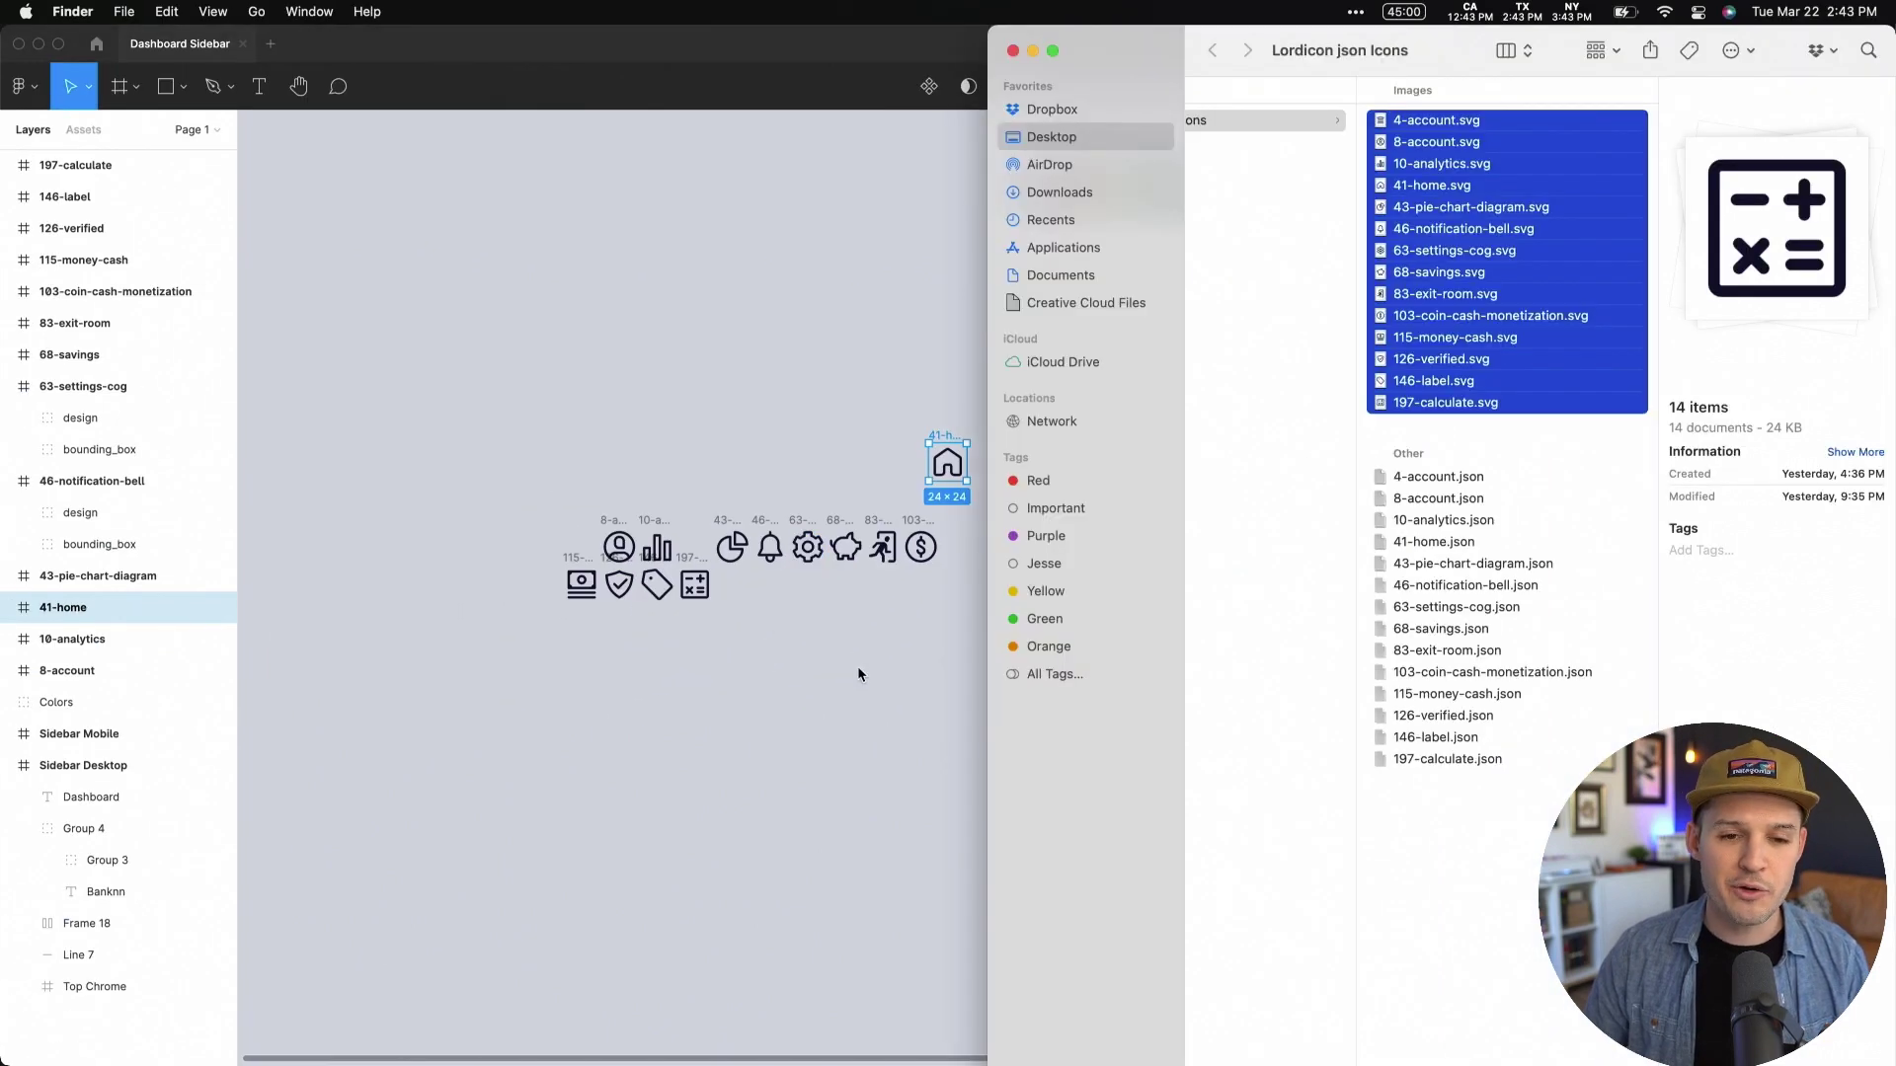
key(super+Tab)
key(super+Tab)
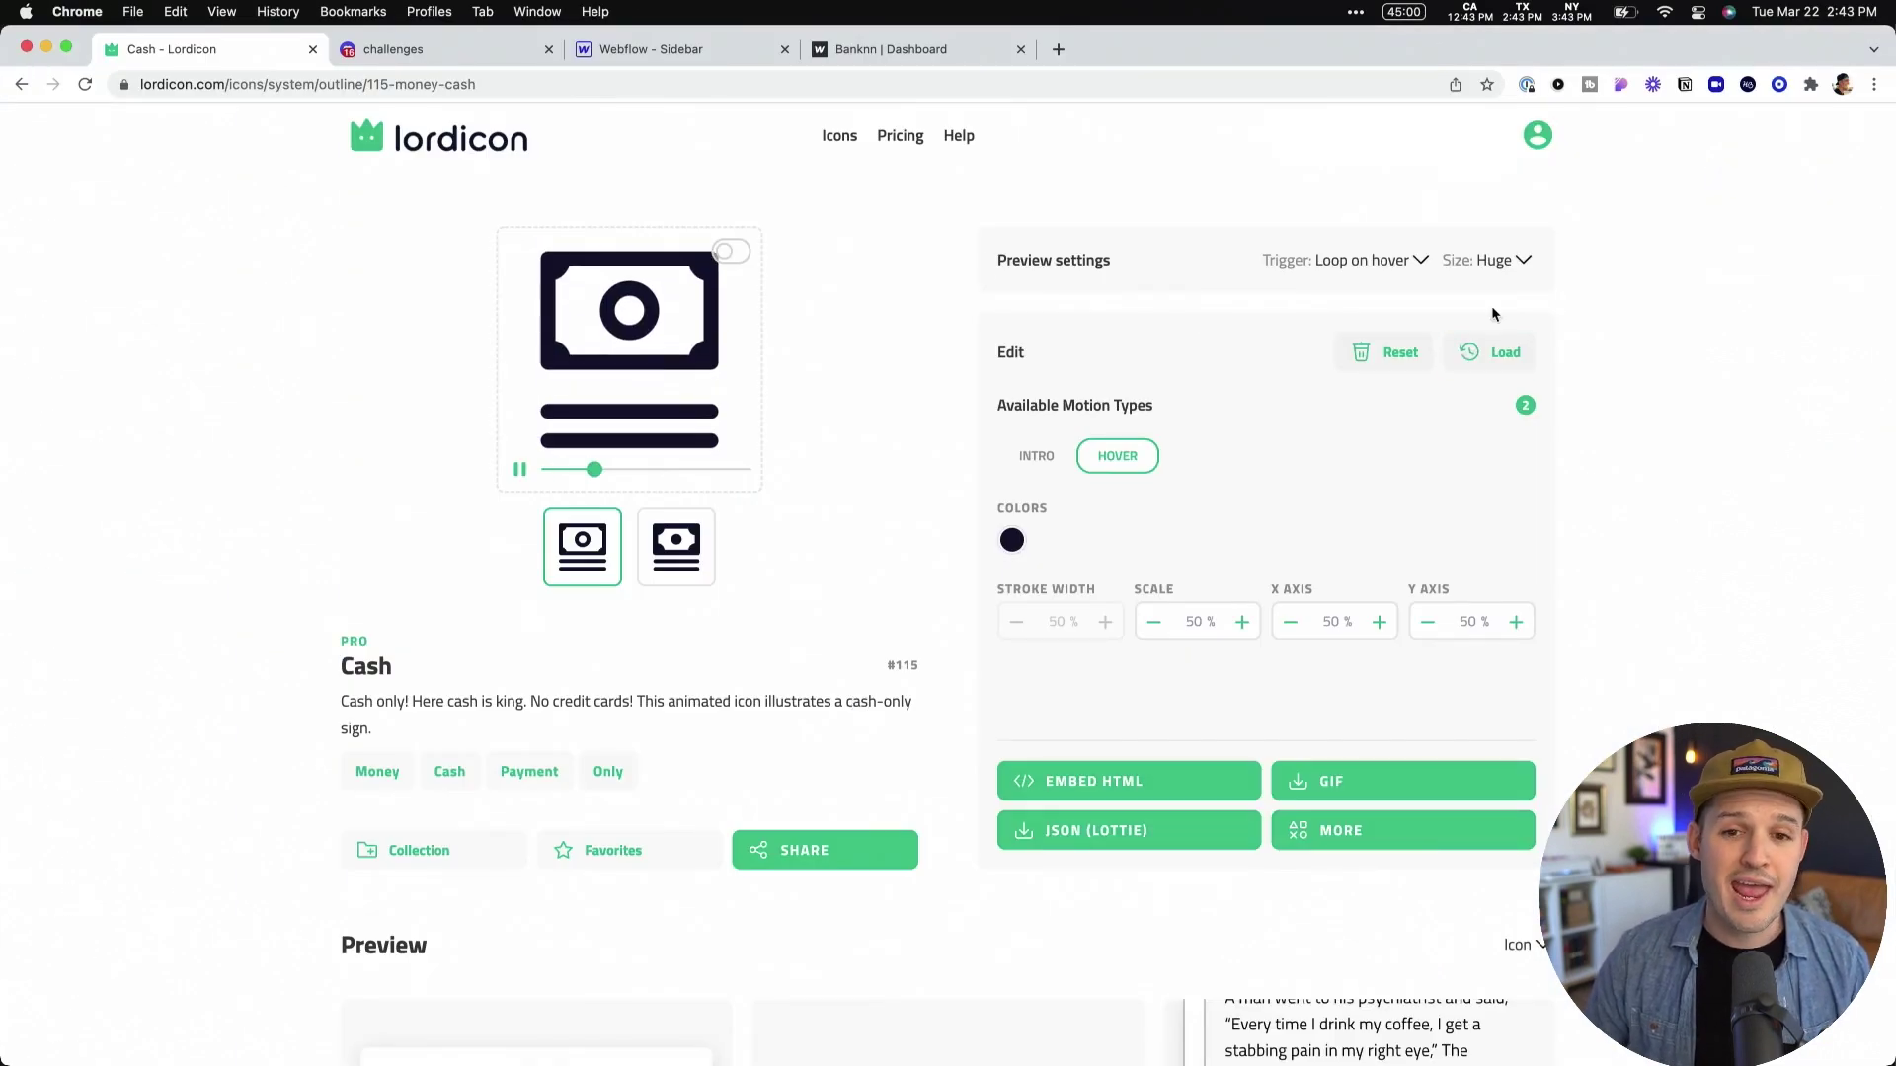
click(1538, 135)
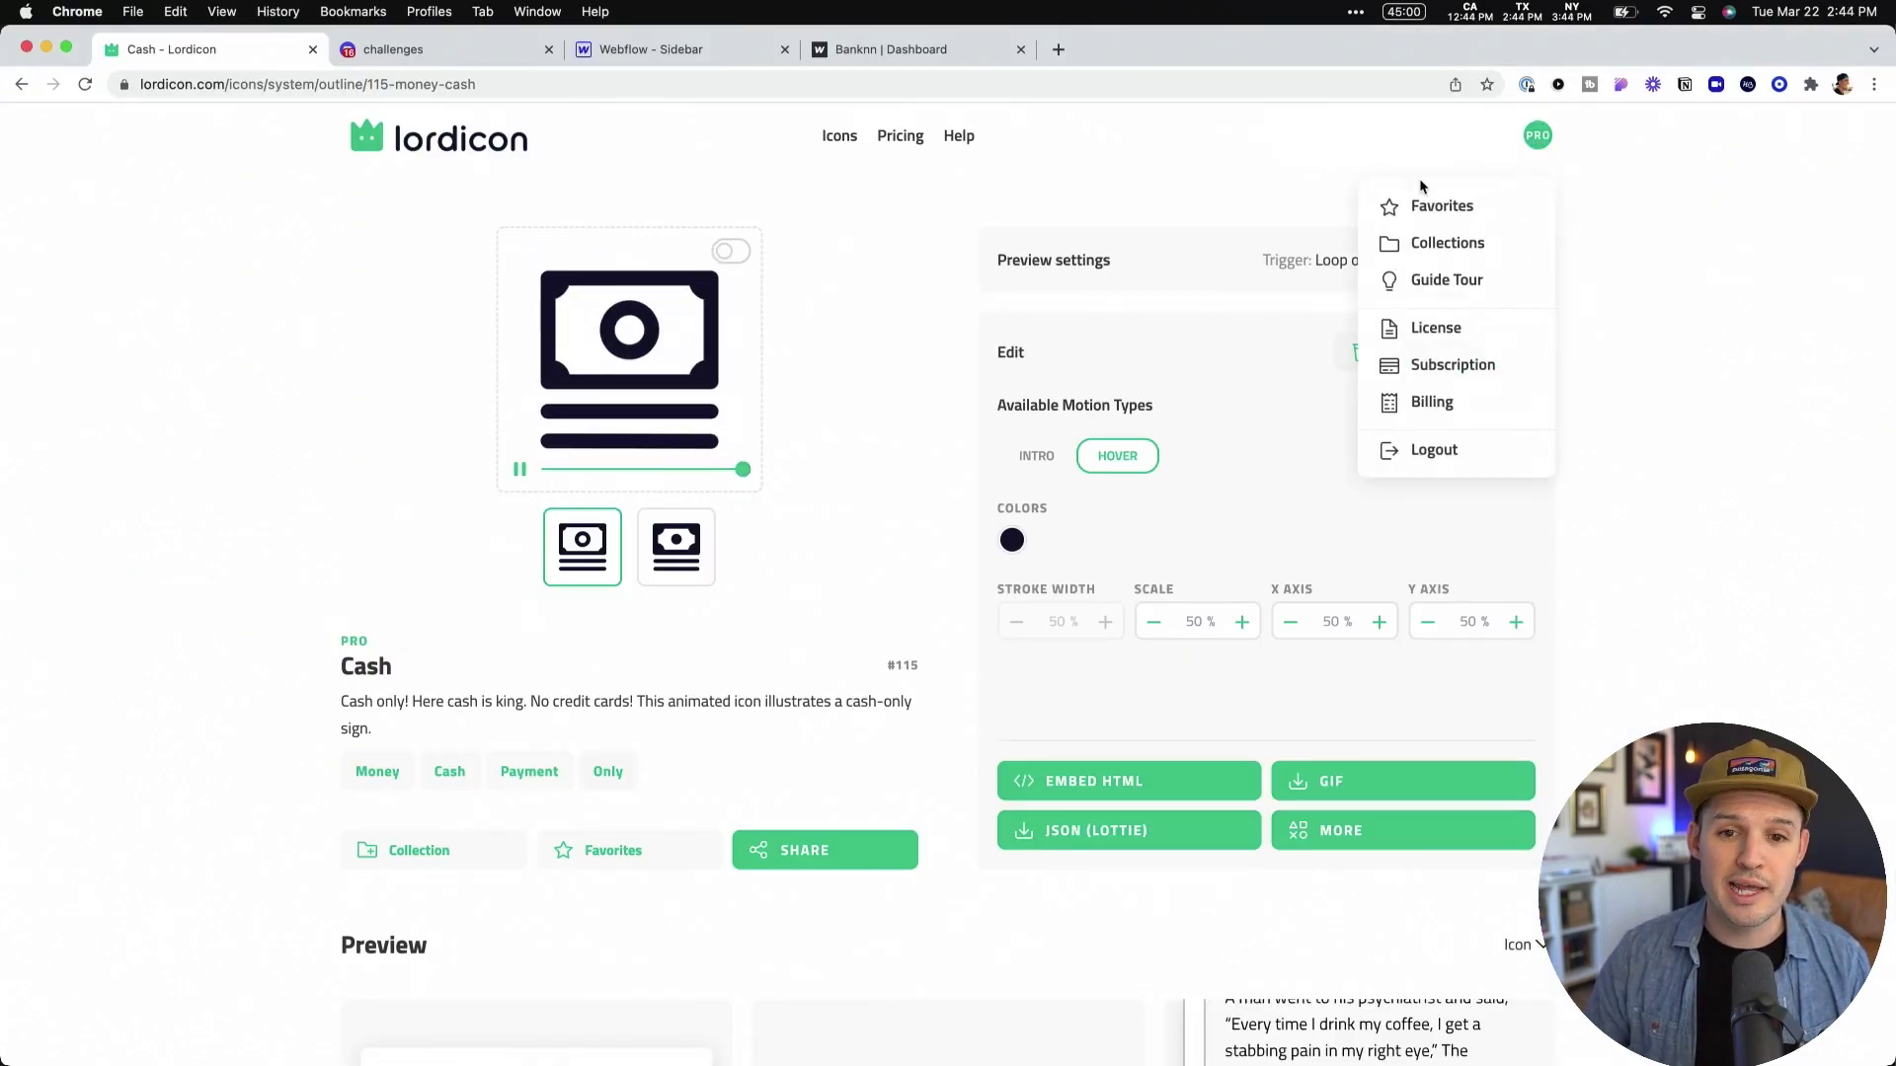
click(1443, 246)
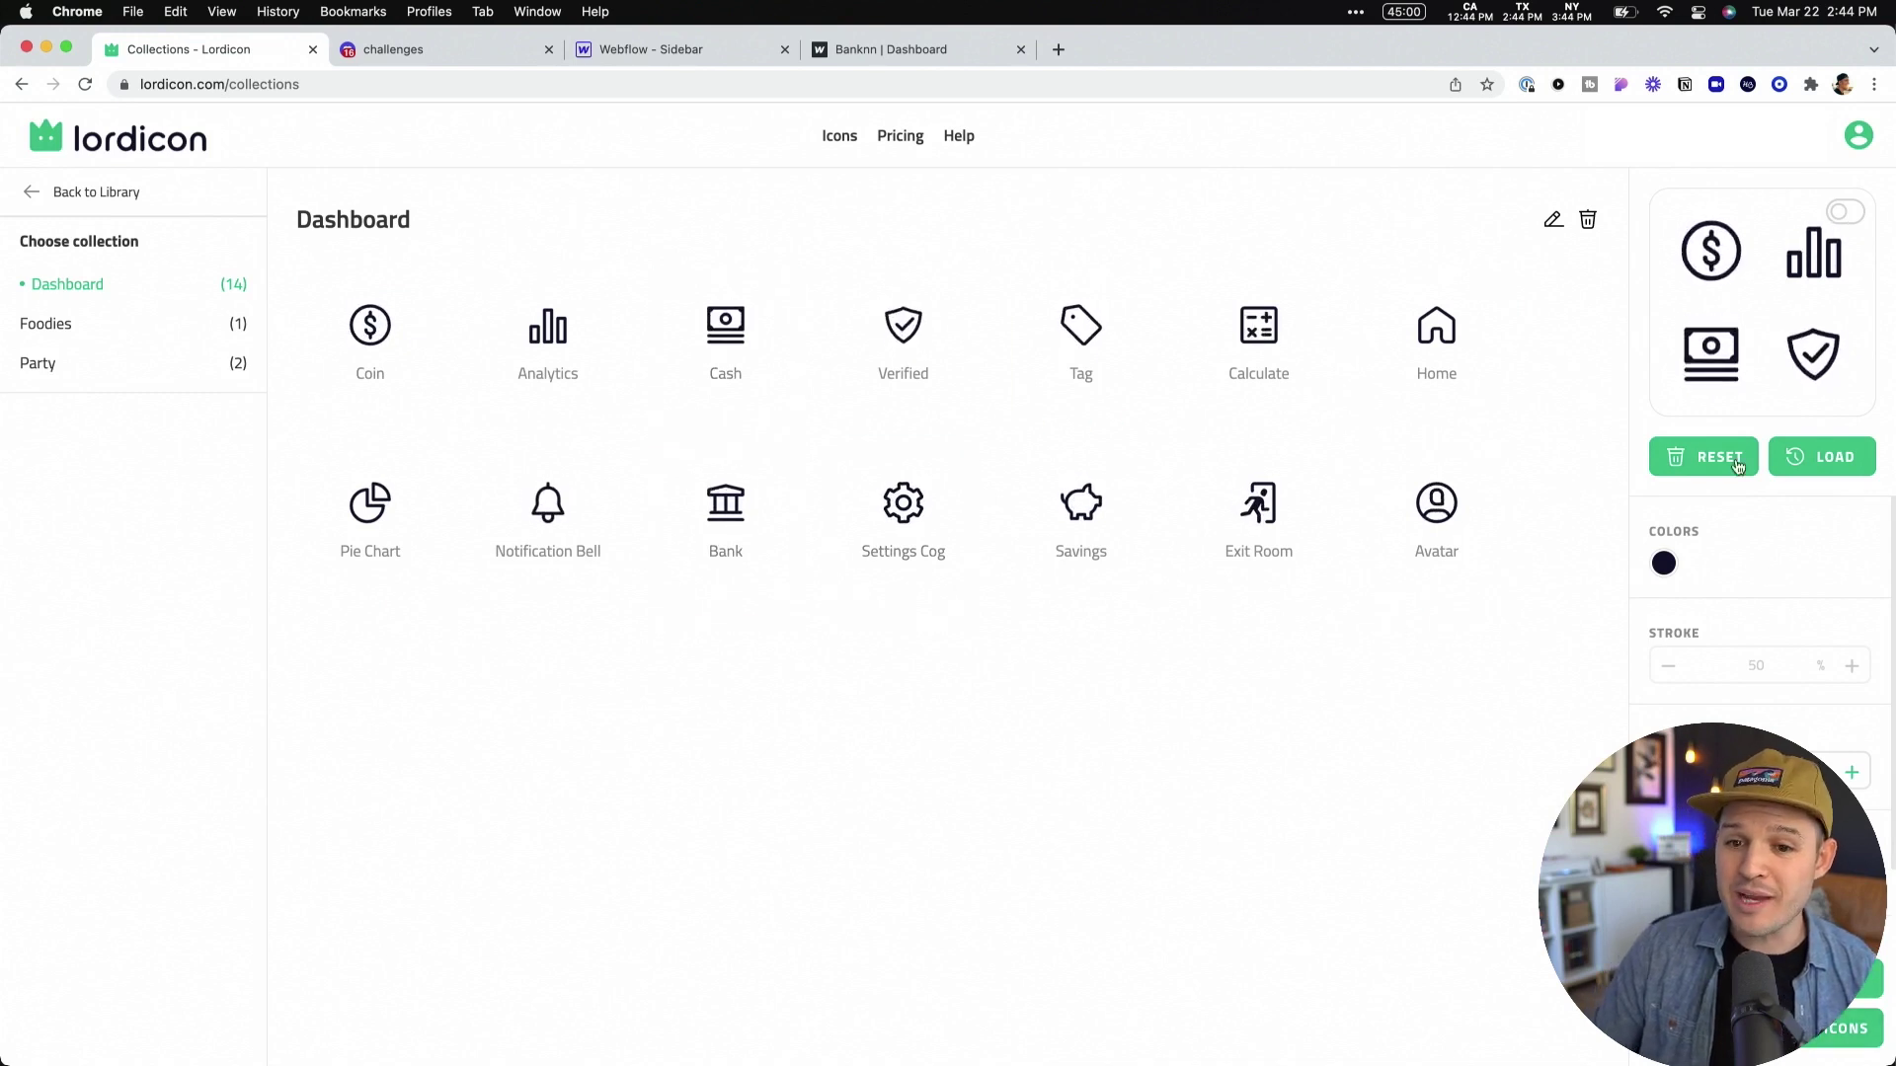
Step: Preview the Dashboard collection's icons in orange-red, then in magenta, without applying the colour to the whole set
click(1664, 563)
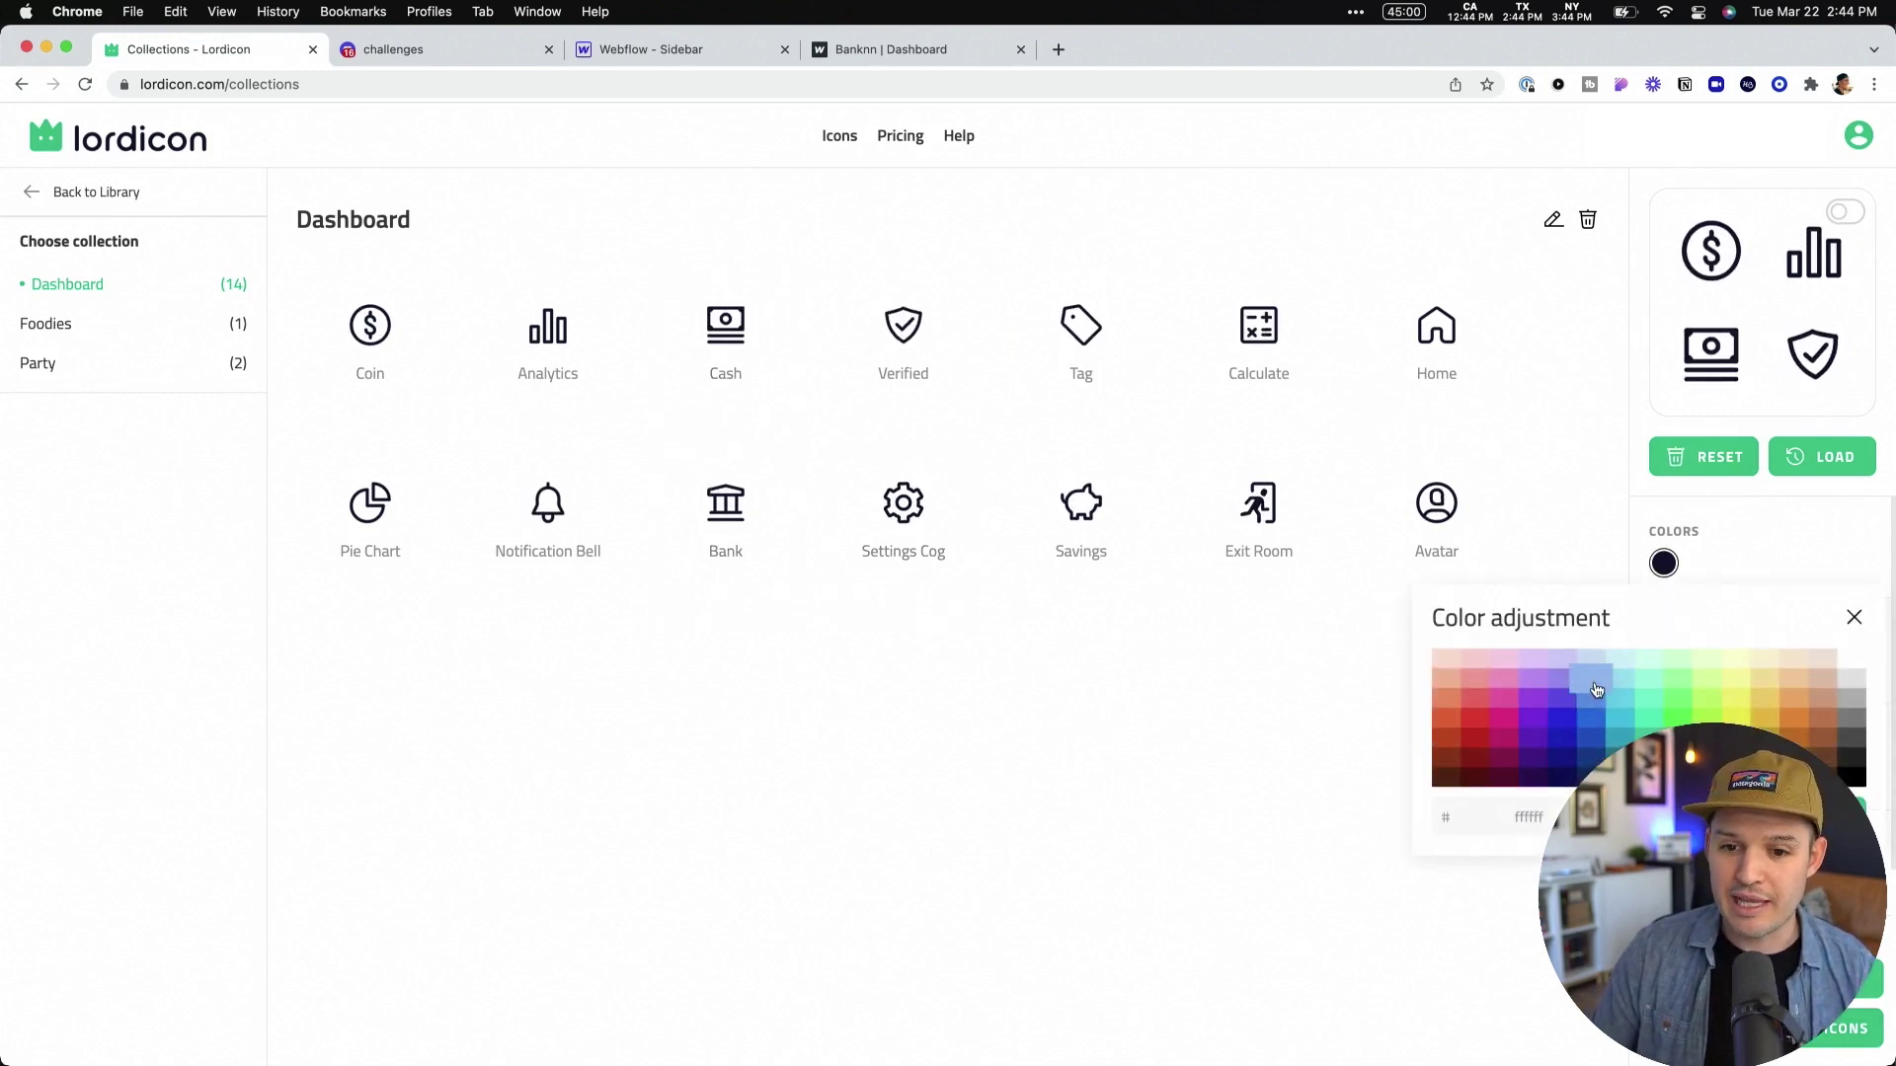
click(1448, 720)
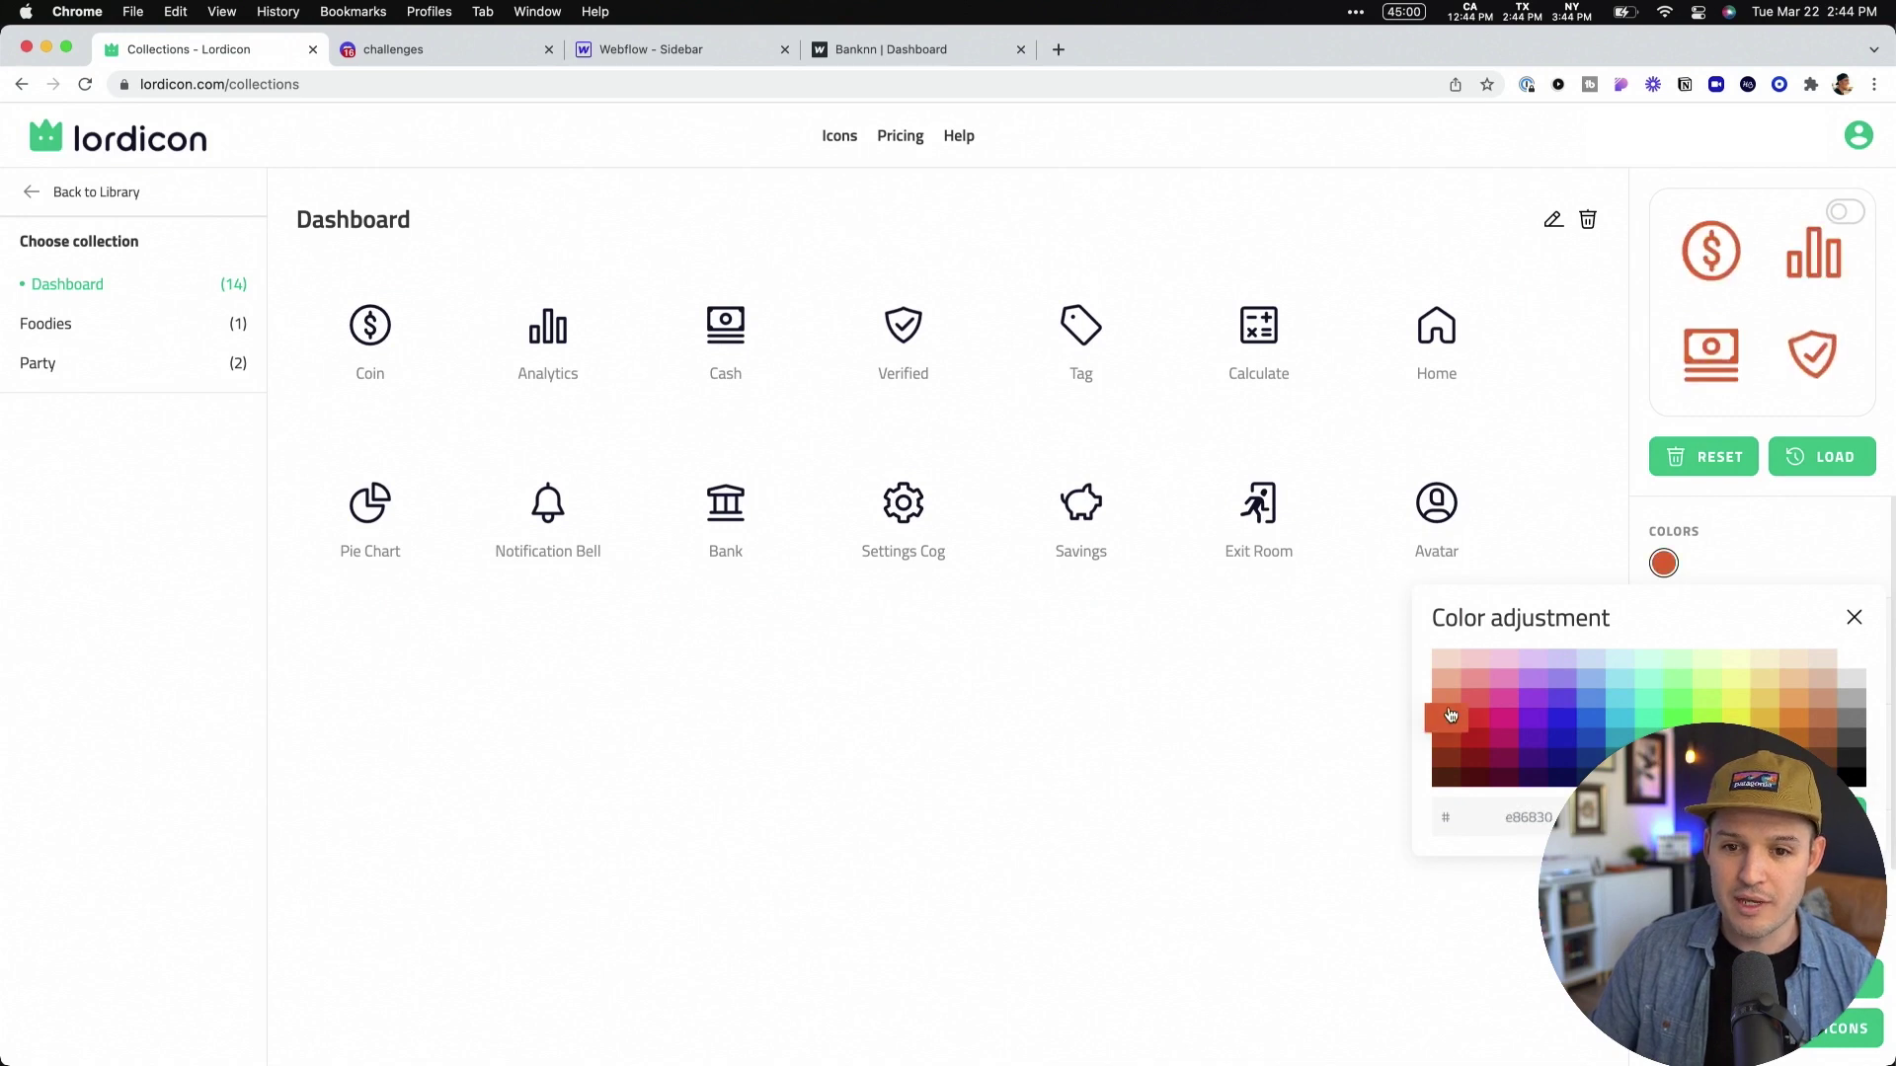
click(1503, 698)
click(1854, 617)
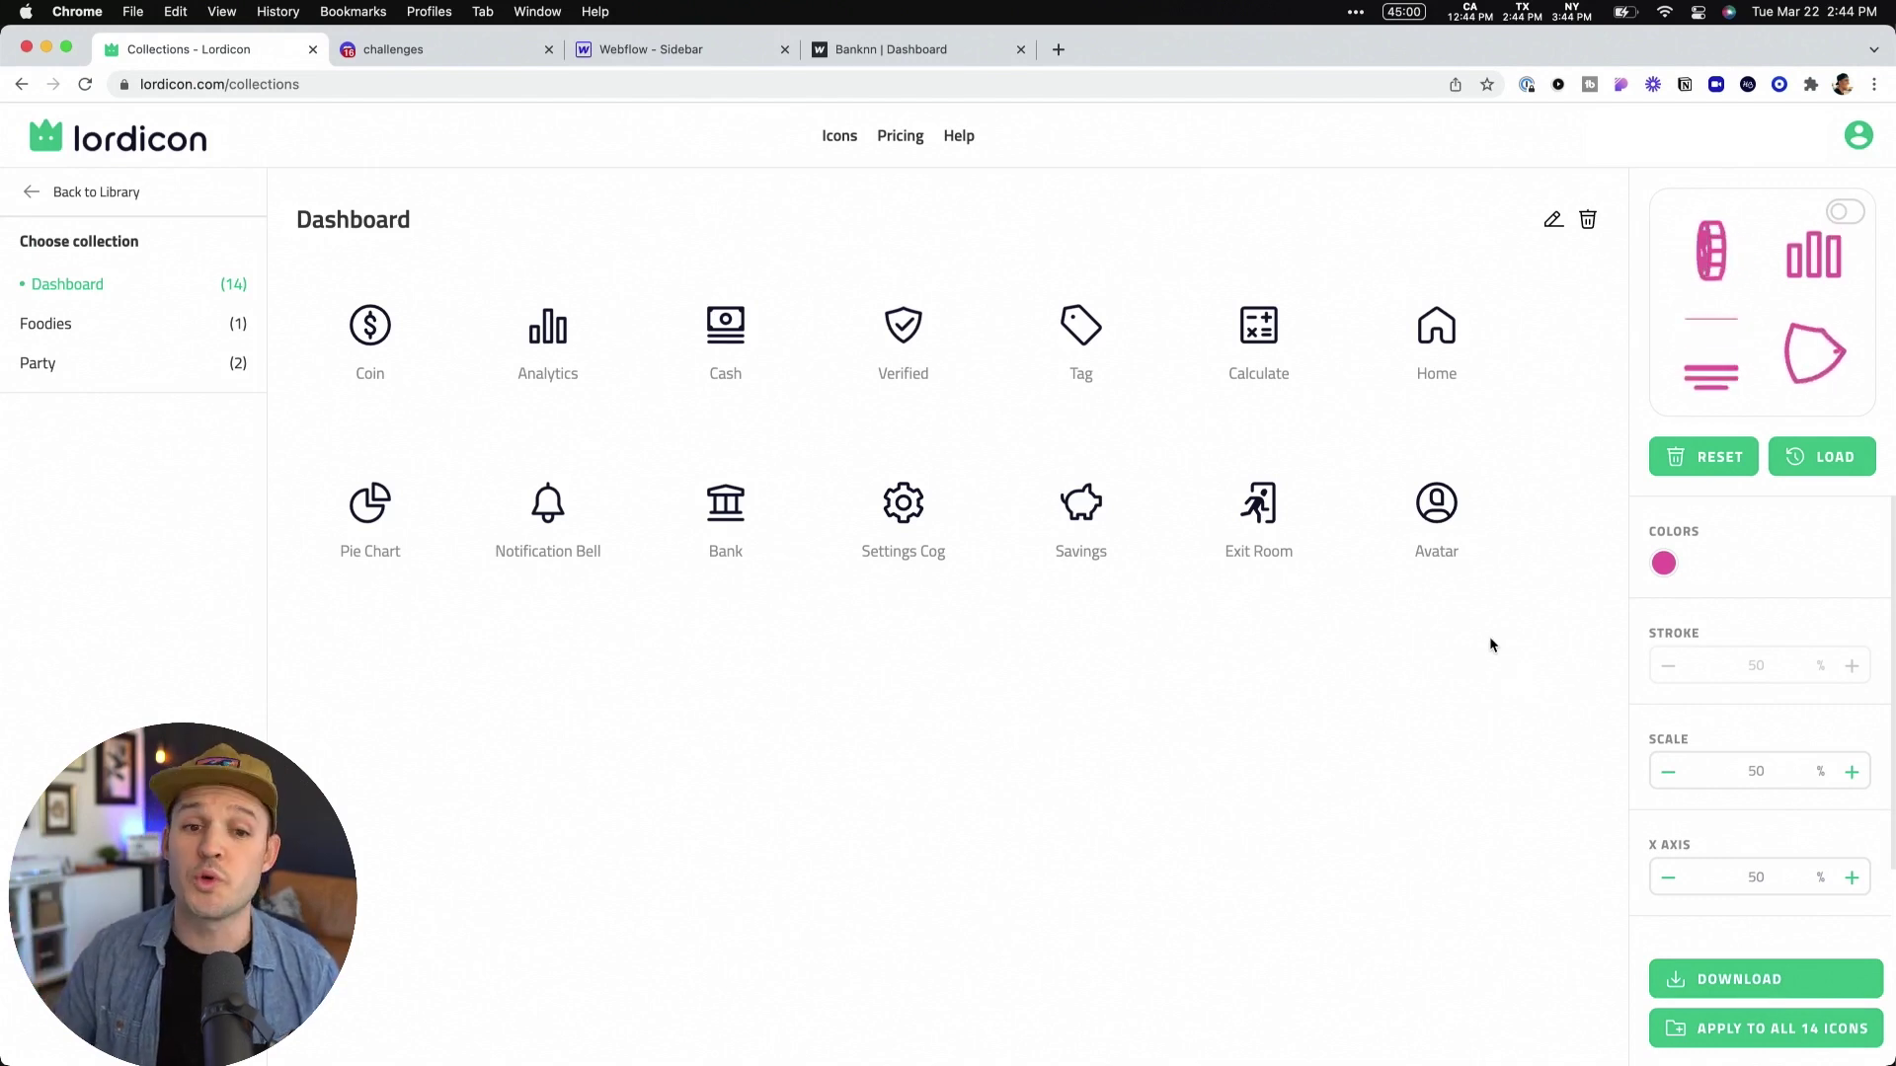
Step: Switch back to Figma and place the 41-home icon in front of the Dashboard label, centred under the logo icon
key(super+Tab)
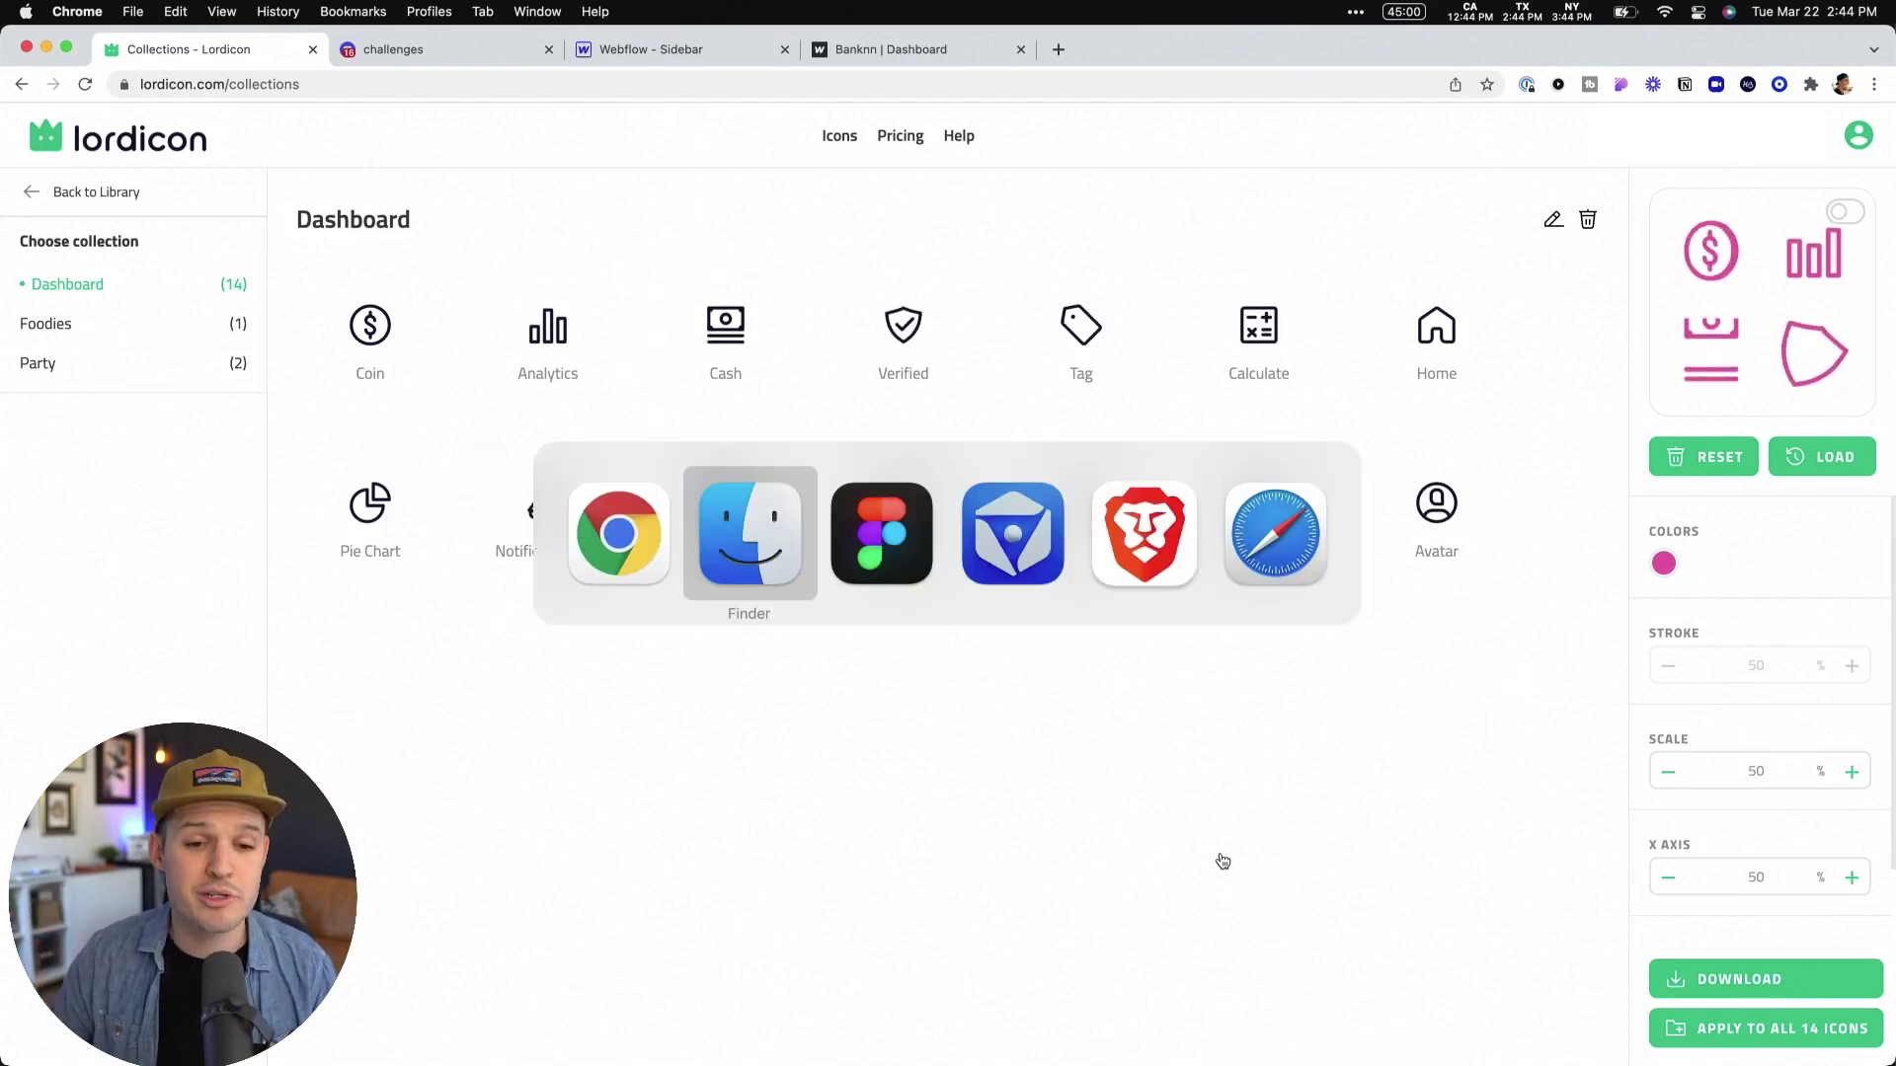
key(super+Tab)
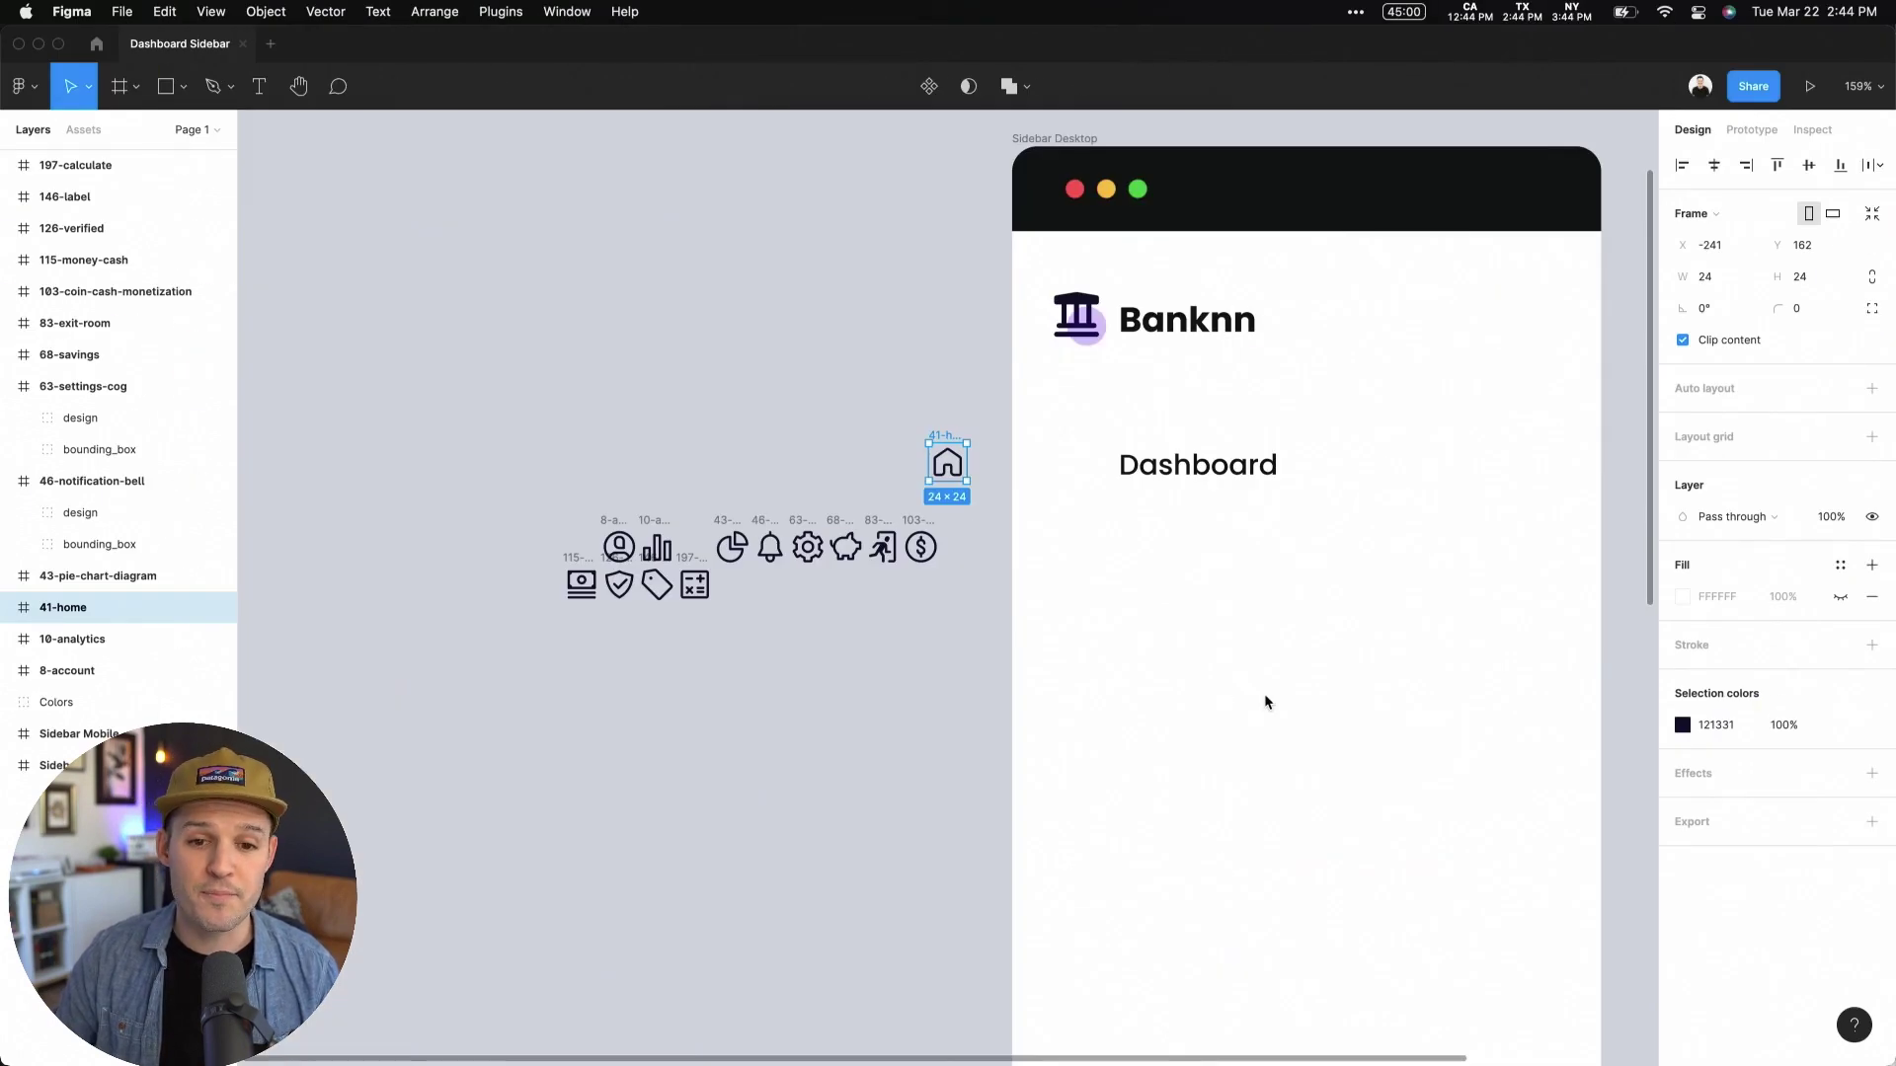
click(1264, 693)
scroll(1227, 699, right, 5)
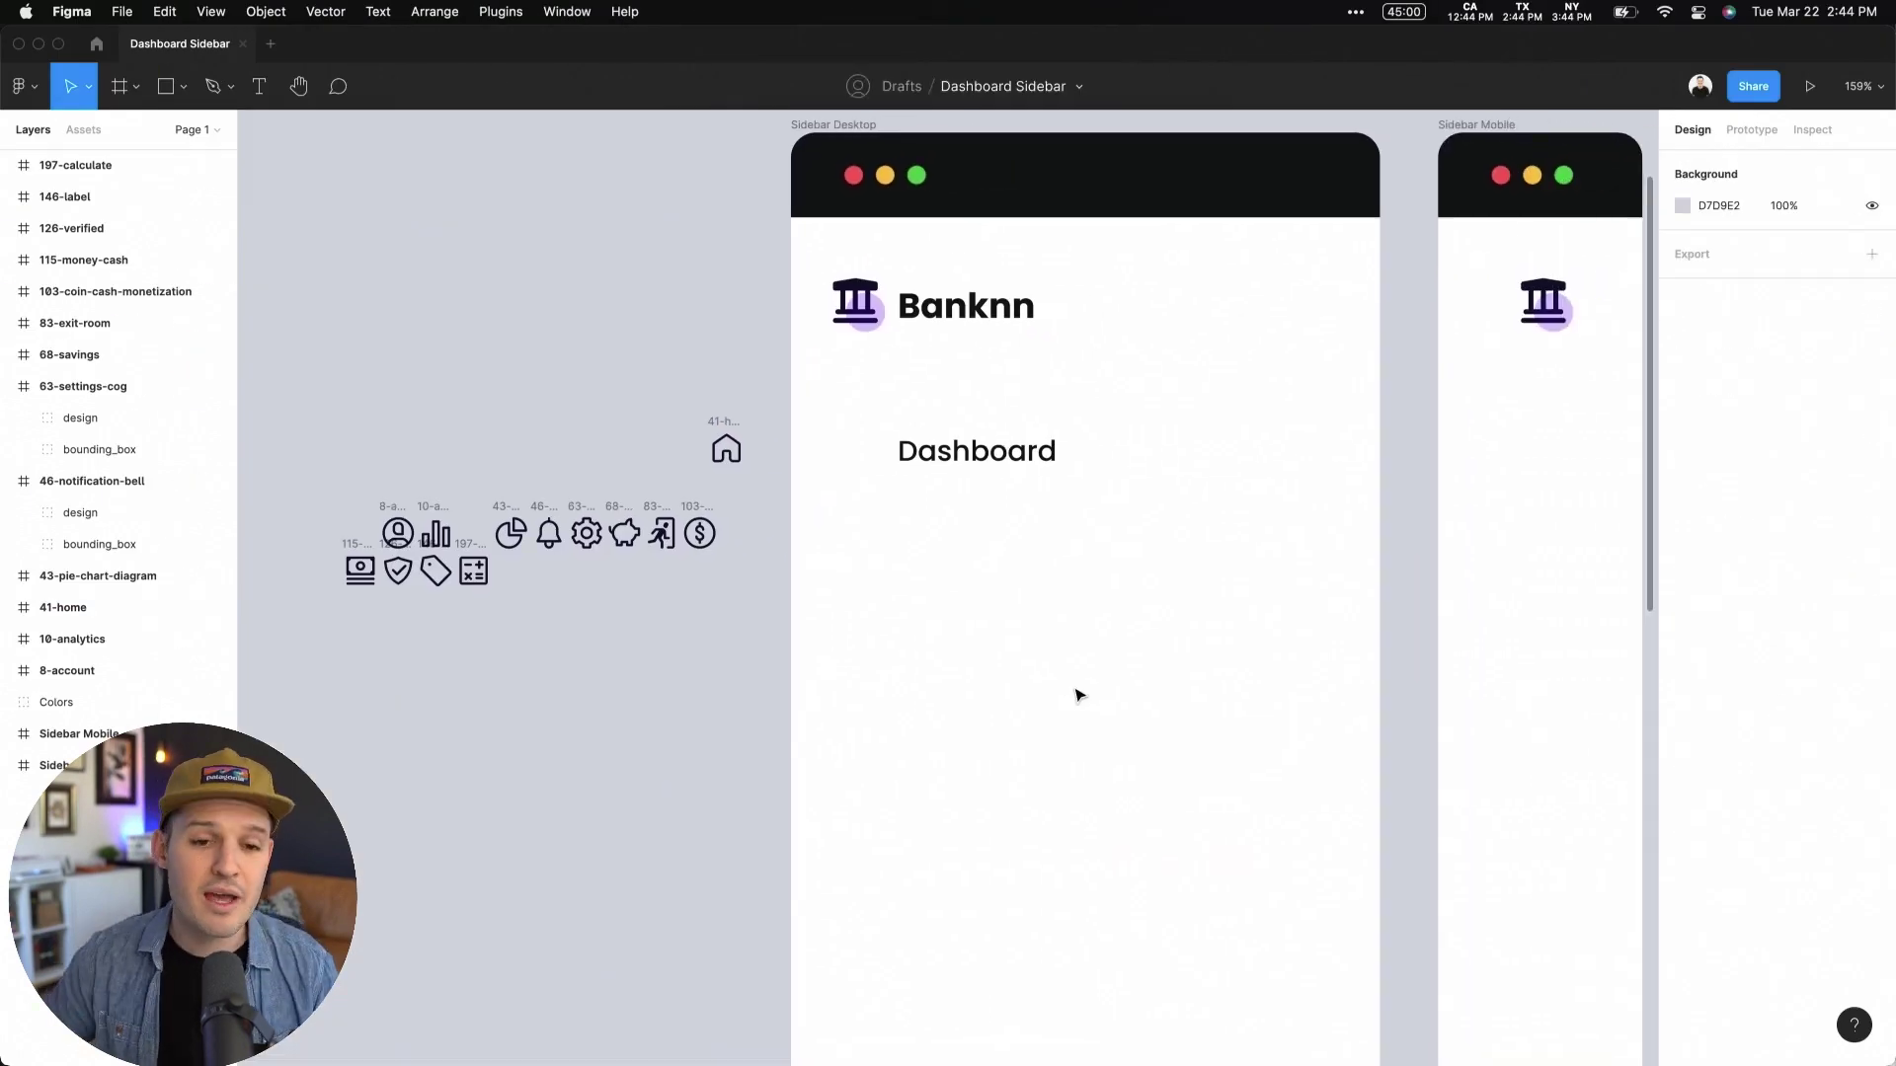
drag(723, 422, 856, 426)
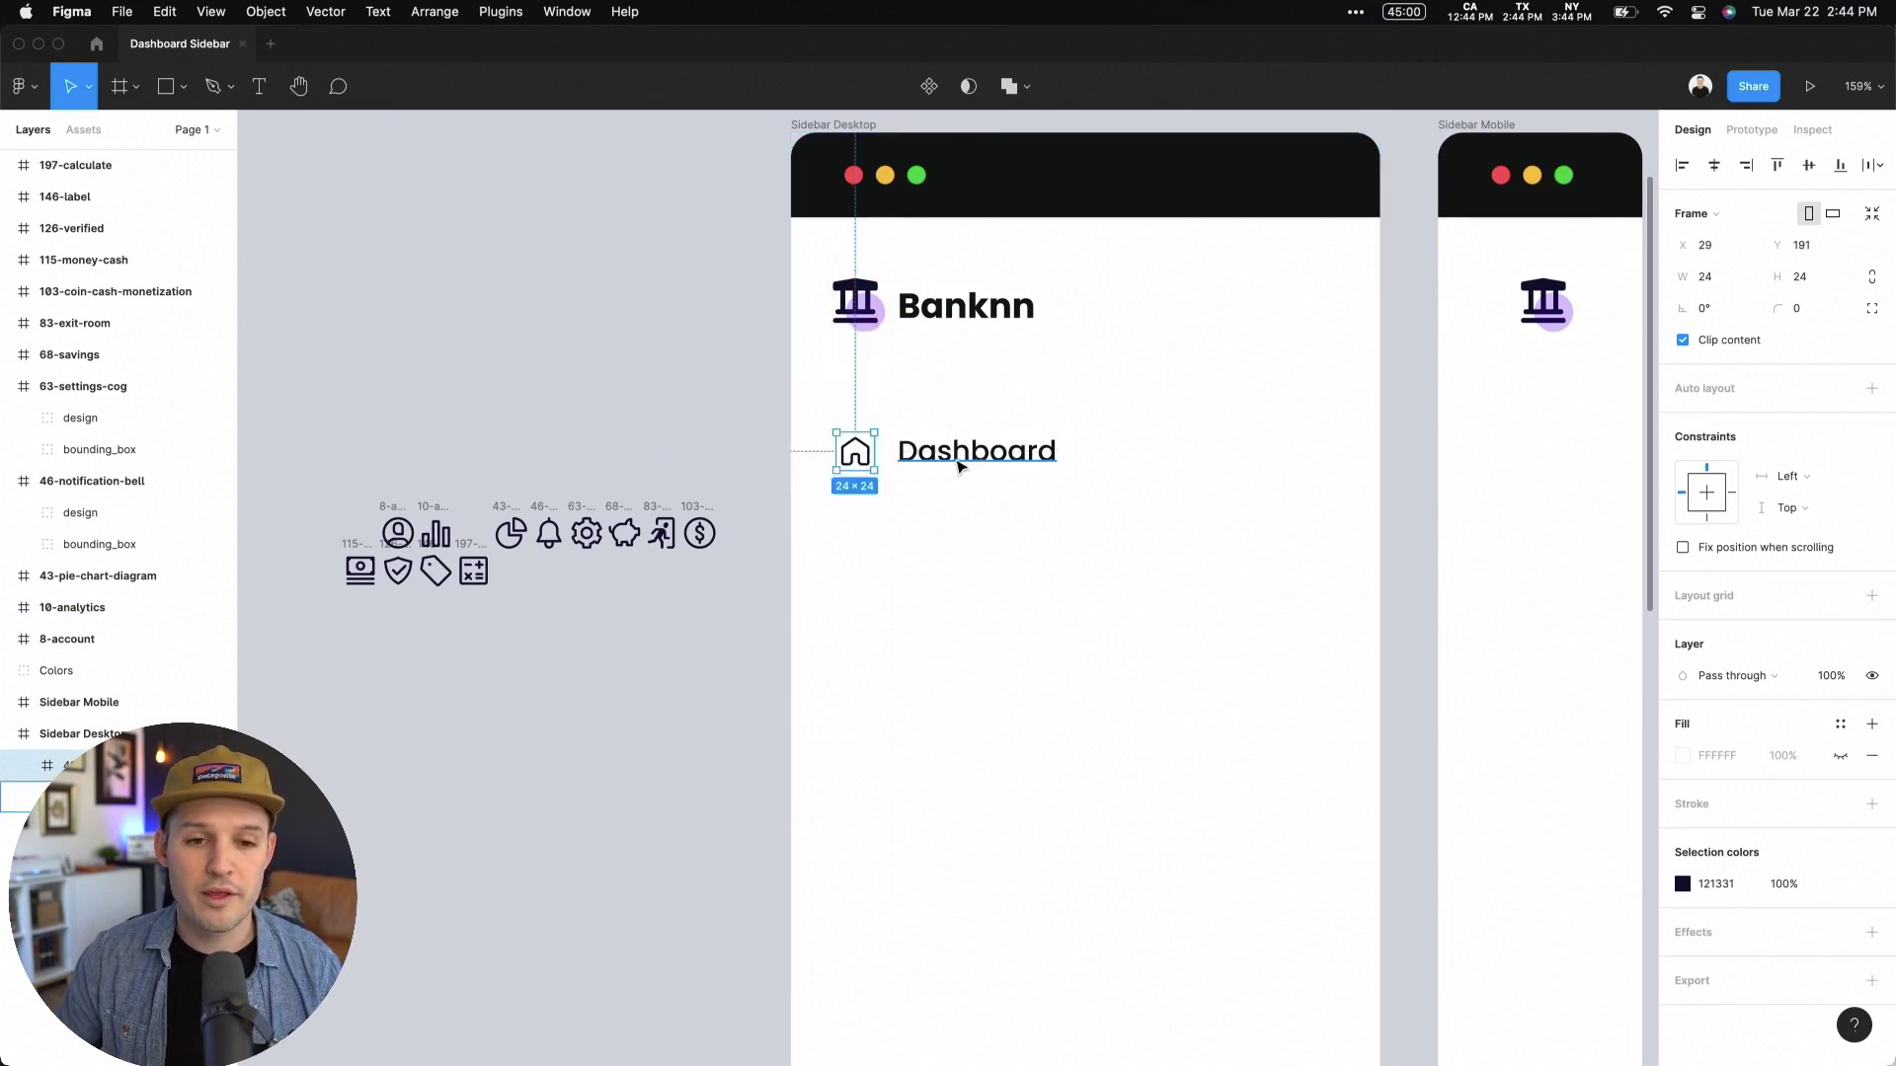
Step: Combine the home icon and Dashboard label into a vertically centred horizontal auto layout row and shift it to X 34
shift+click(959, 460)
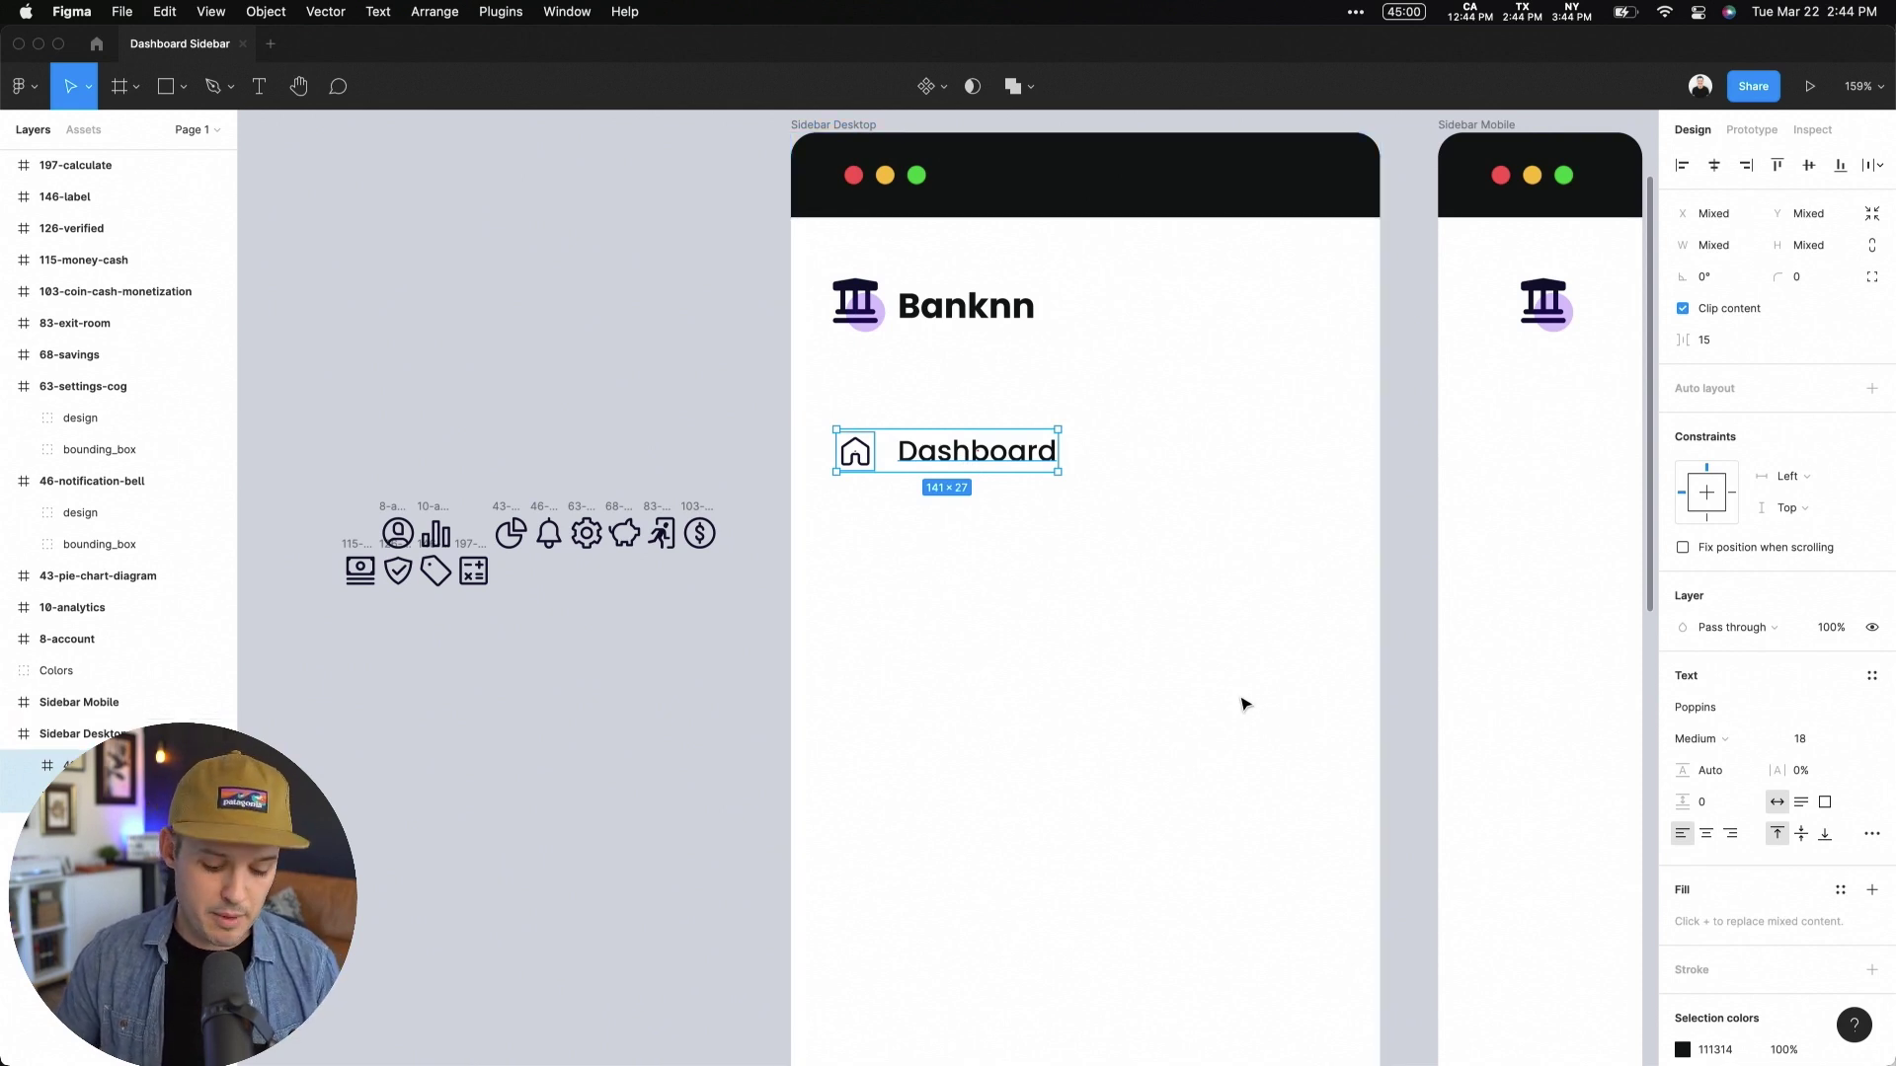
key(shift+a)
click(1871, 419)
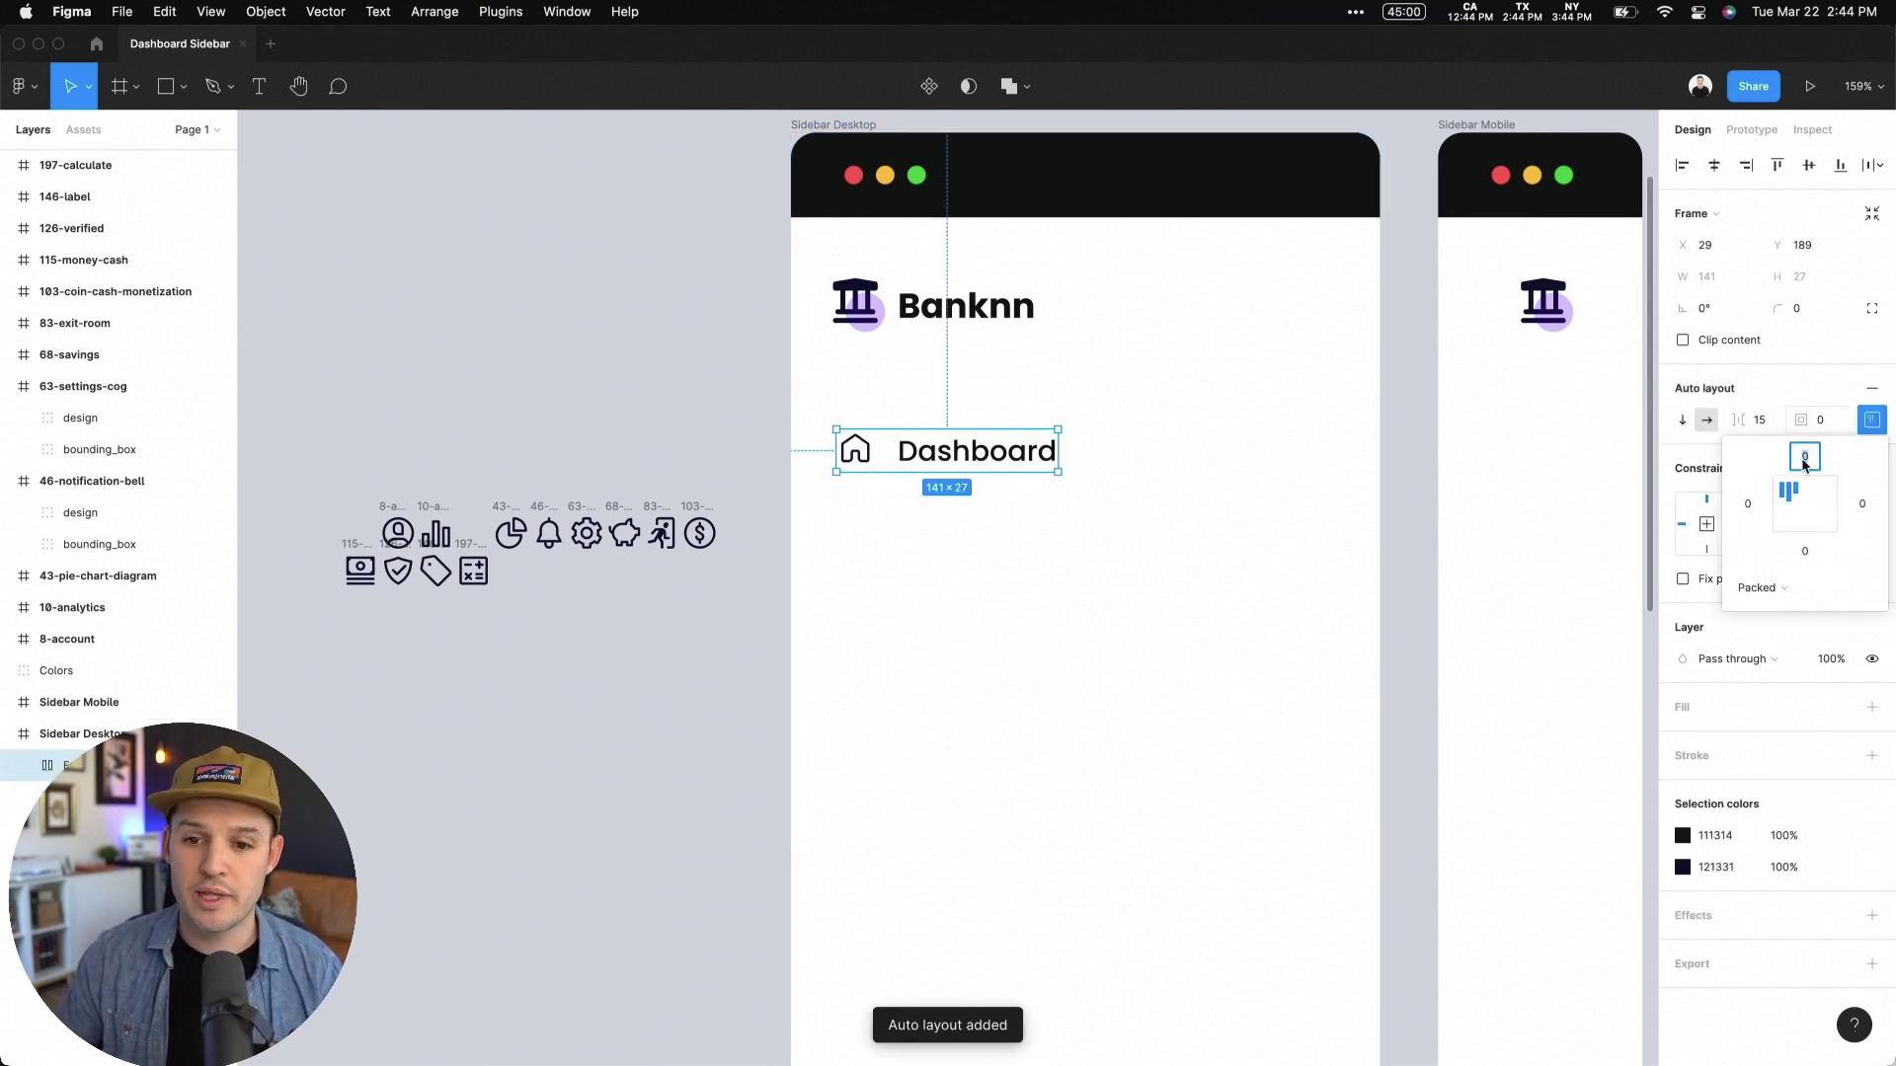
click(1046, 593)
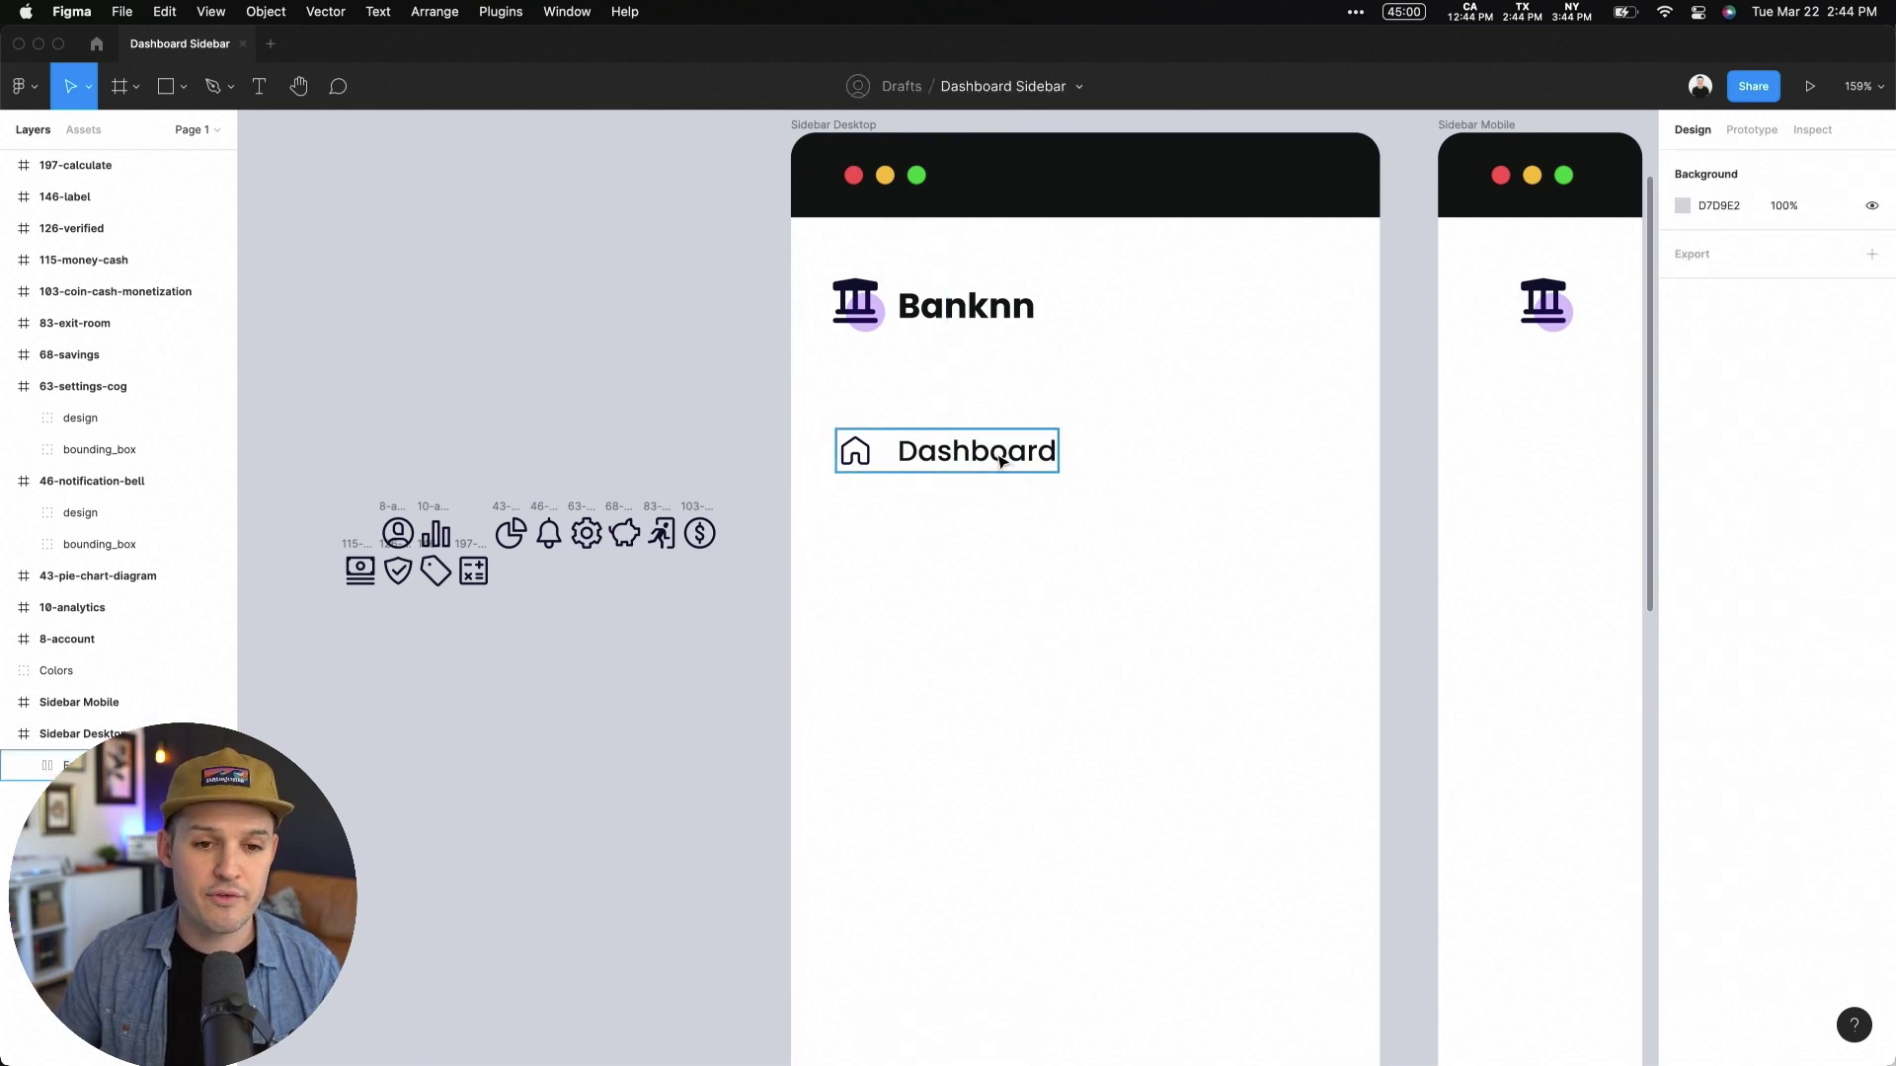
mouse_move(1002, 464)
mouse_down()
mouse_move(1024, 460)
mouse_move(1005, 462)
mouse_up()
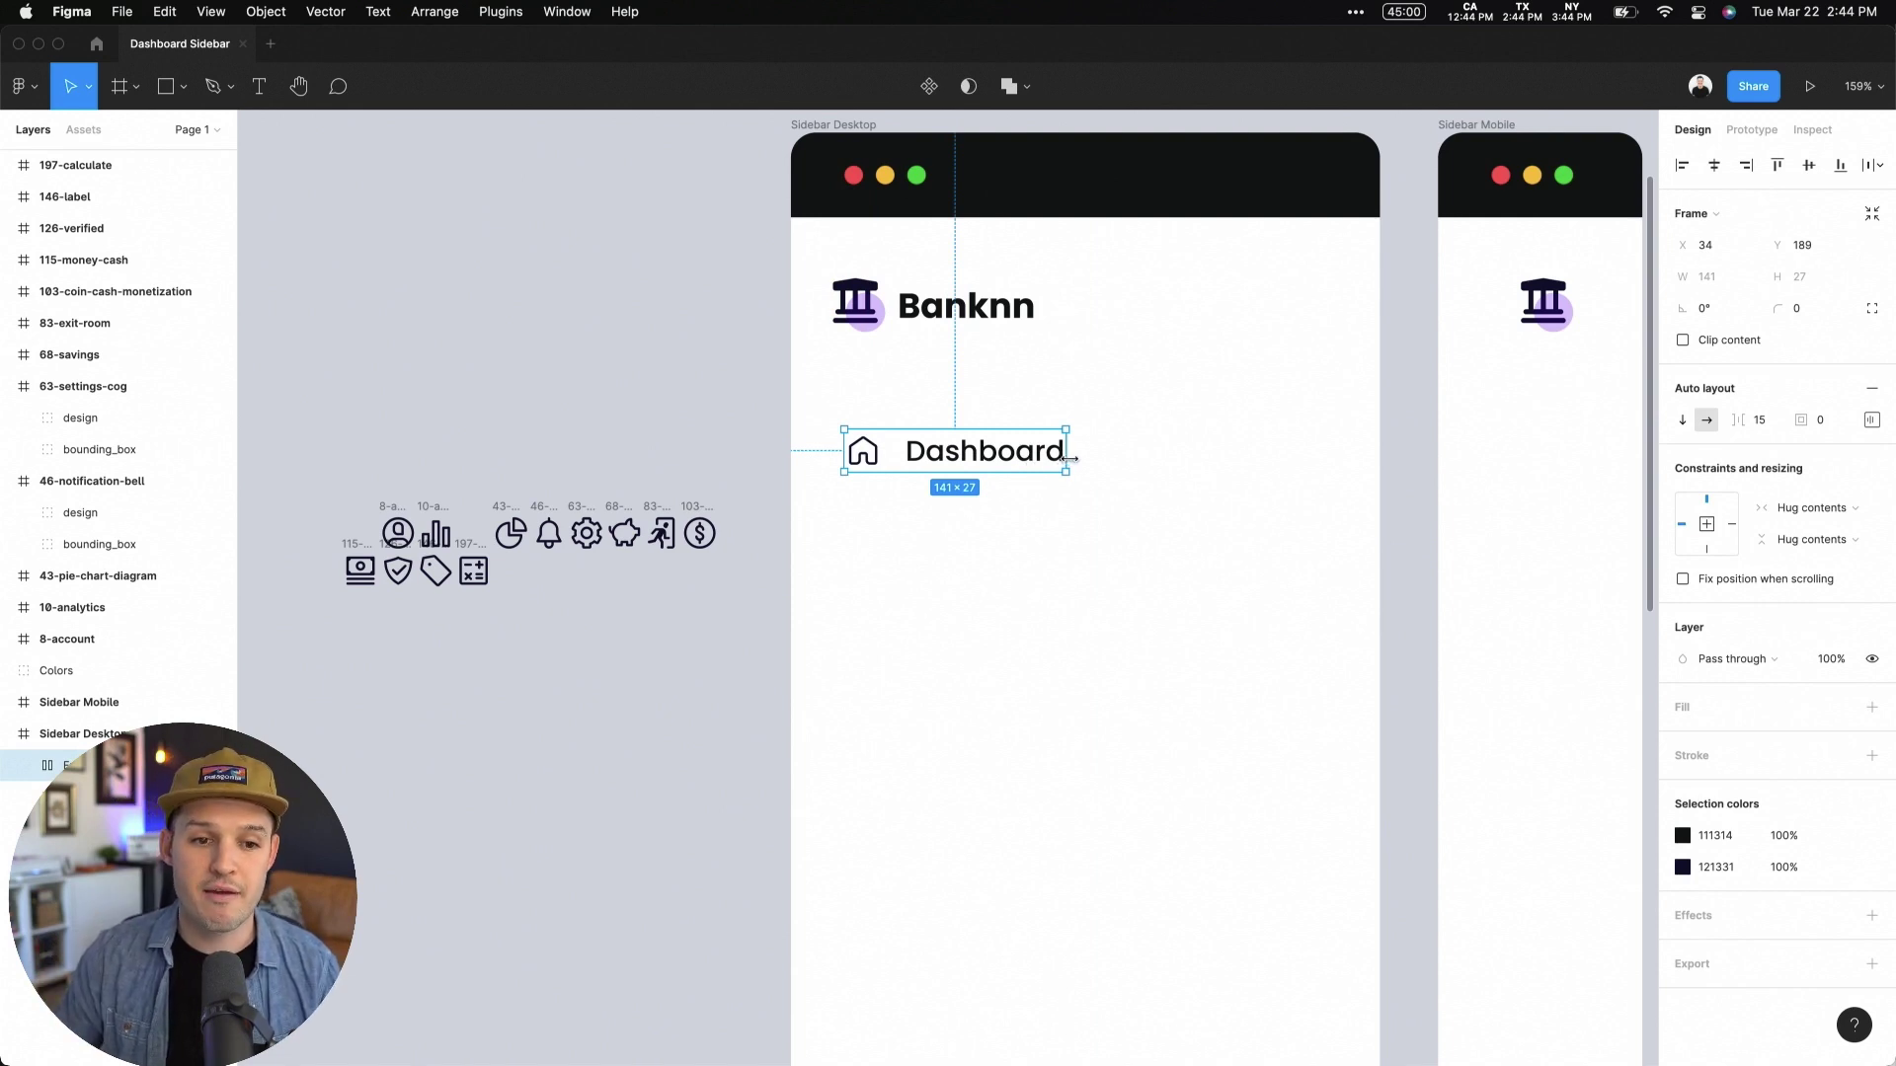
Step: Paste the ctrl-up chevron icon, rotate it 180°, and insert it at the end of the Dashboard row
key(super+v)
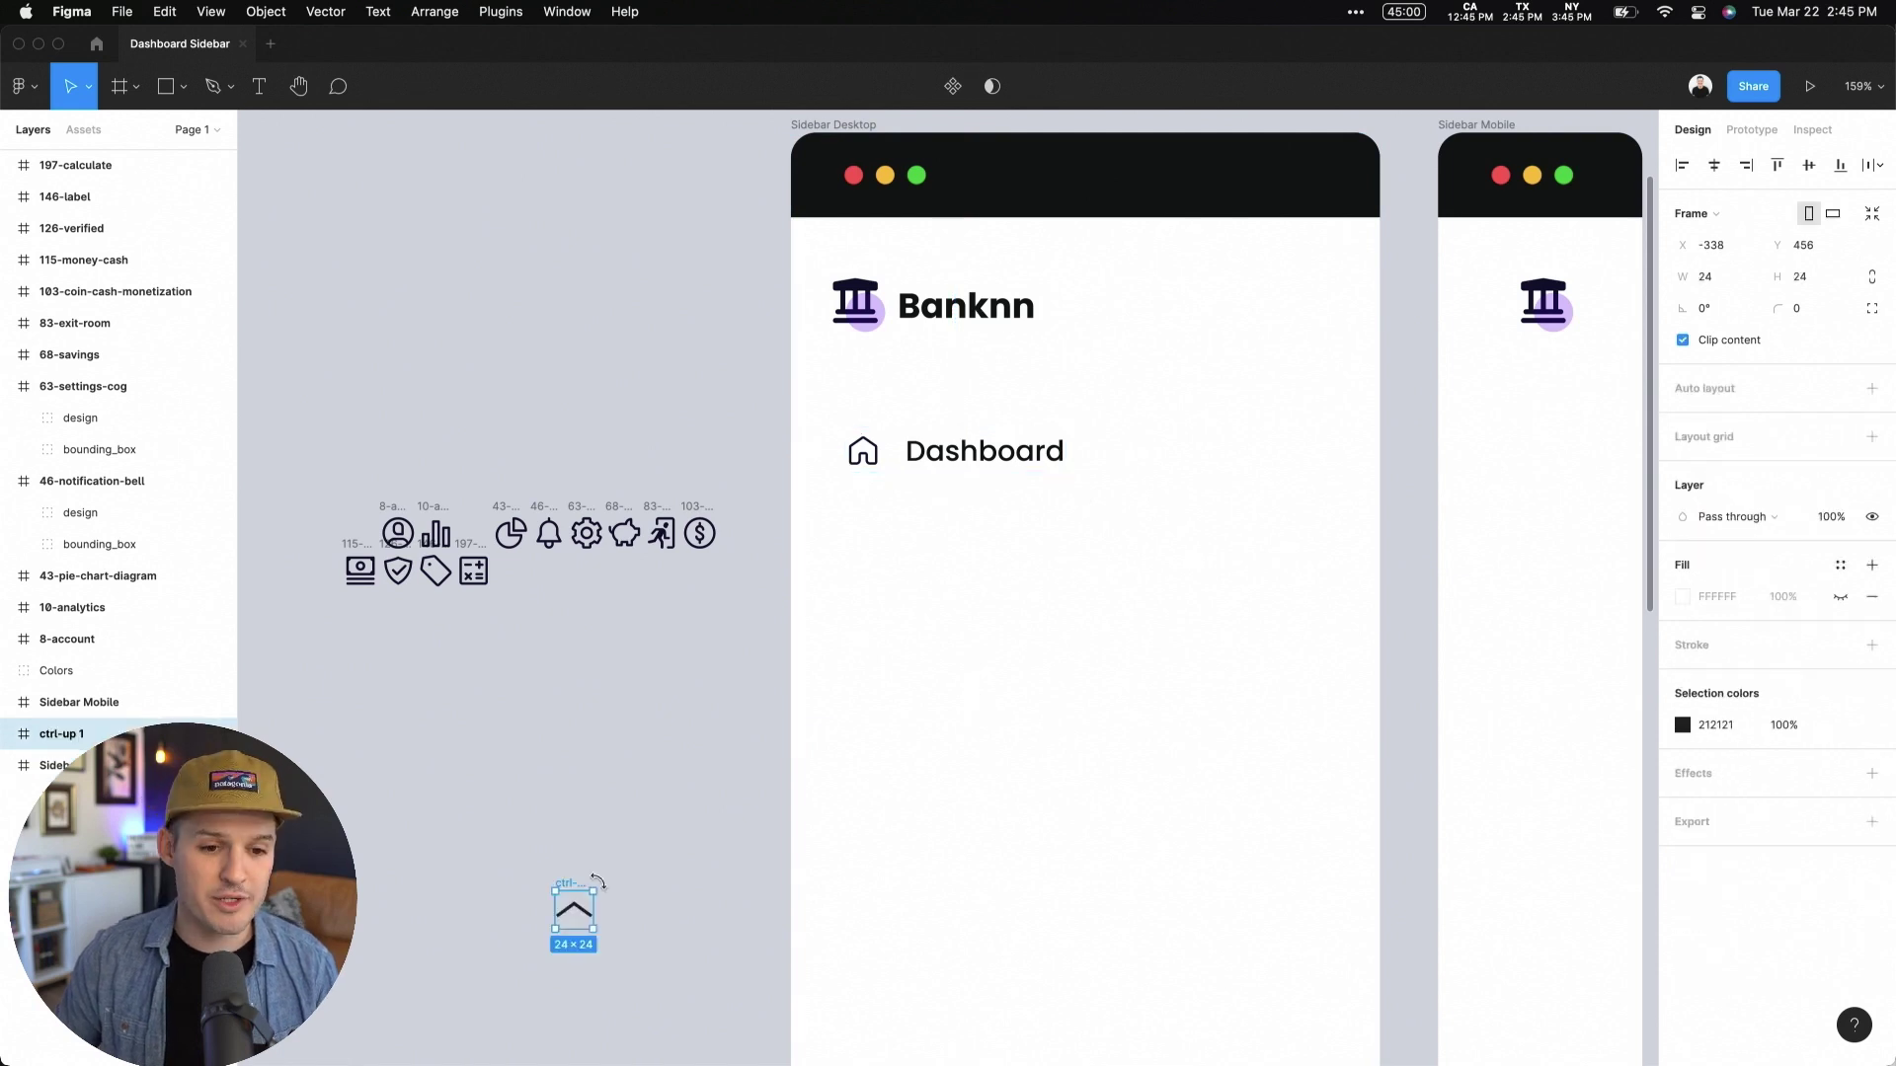
drag(571, 887, 1142, 499)
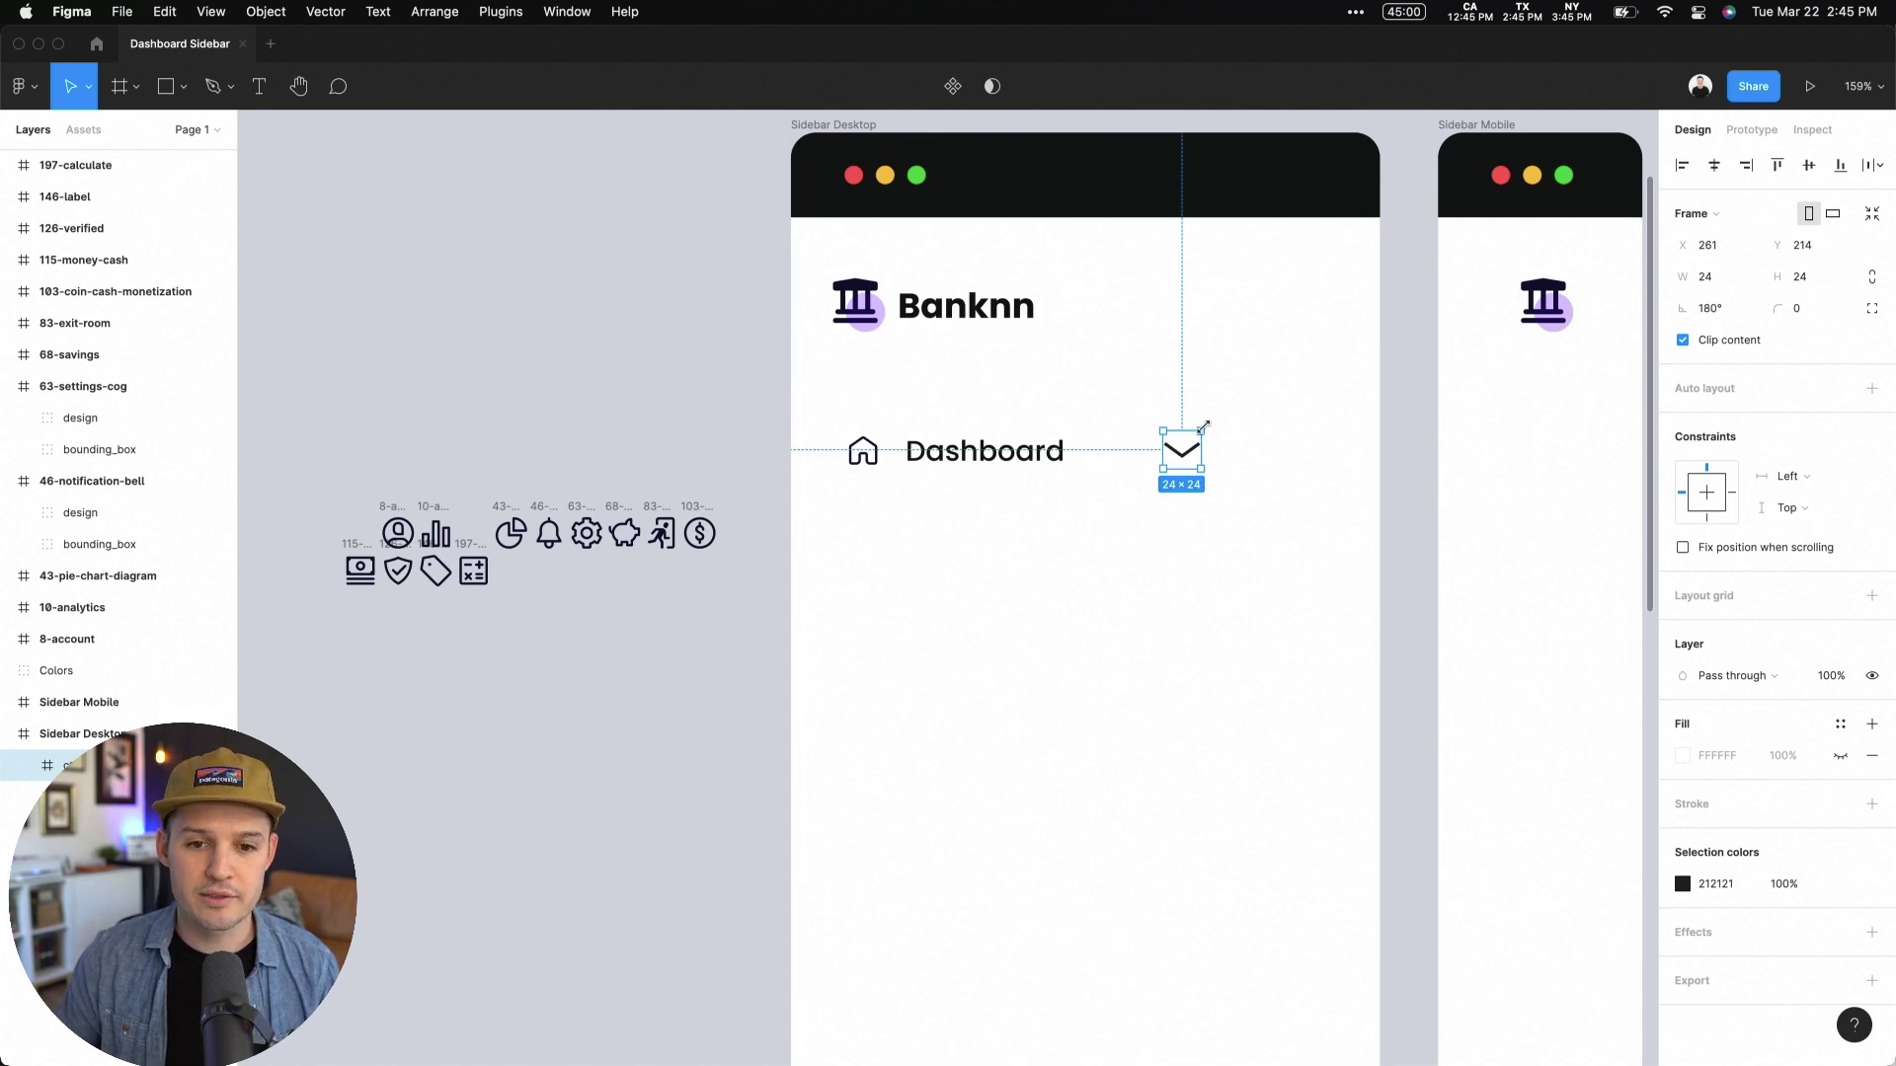
drag(1203, 427, 1091, 484)
Step: Widen the Dashboard label to about 254 px so the chevron moves toward the far edge of the sidebar
click(1047, 458)
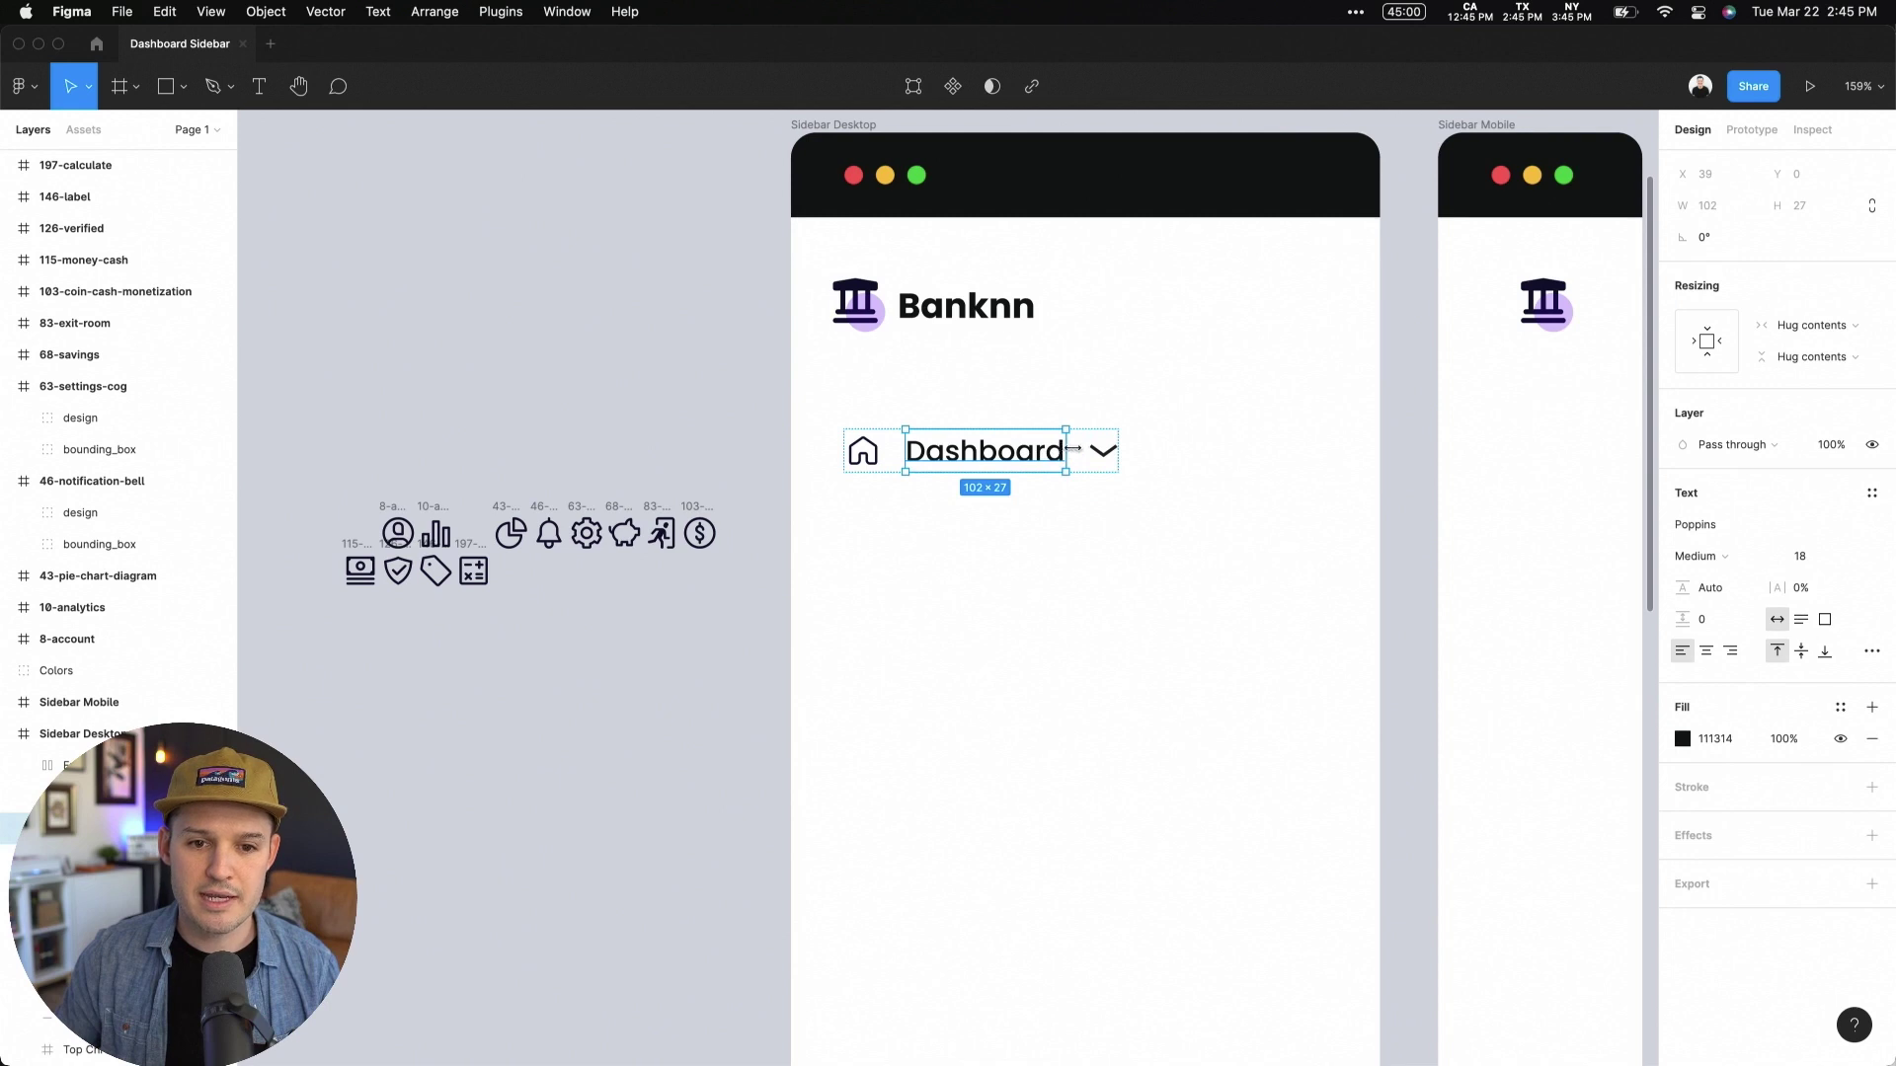
drag(1072, 449, 1303, 450)
click(1261, 622)
scroll(1223, 623, right, 1)
Step: Try replacing the Dashboard label with a long string of placeholder text, and undo the replacement
click(1090, 467)
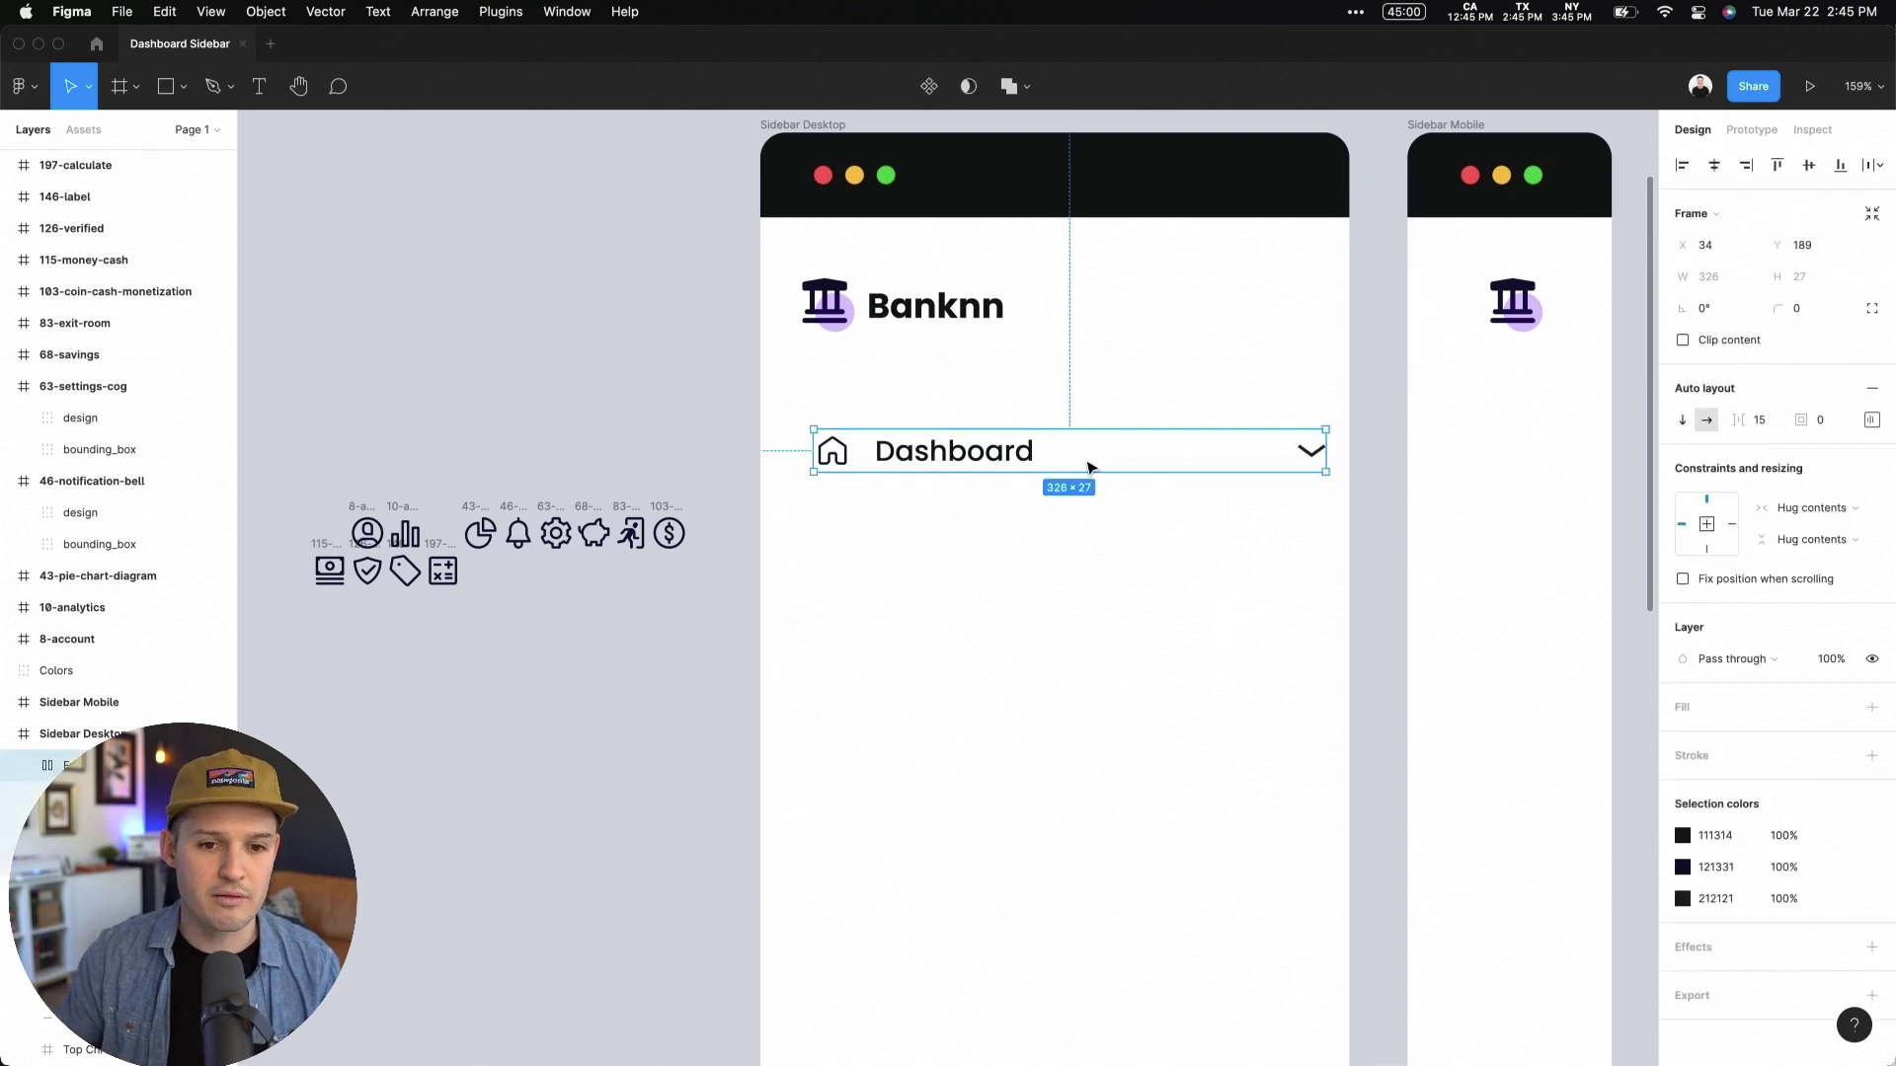
double_click(1090, 467)
key(super+a)
text(as;ldkjsalkdkj;lsakd;lsa)
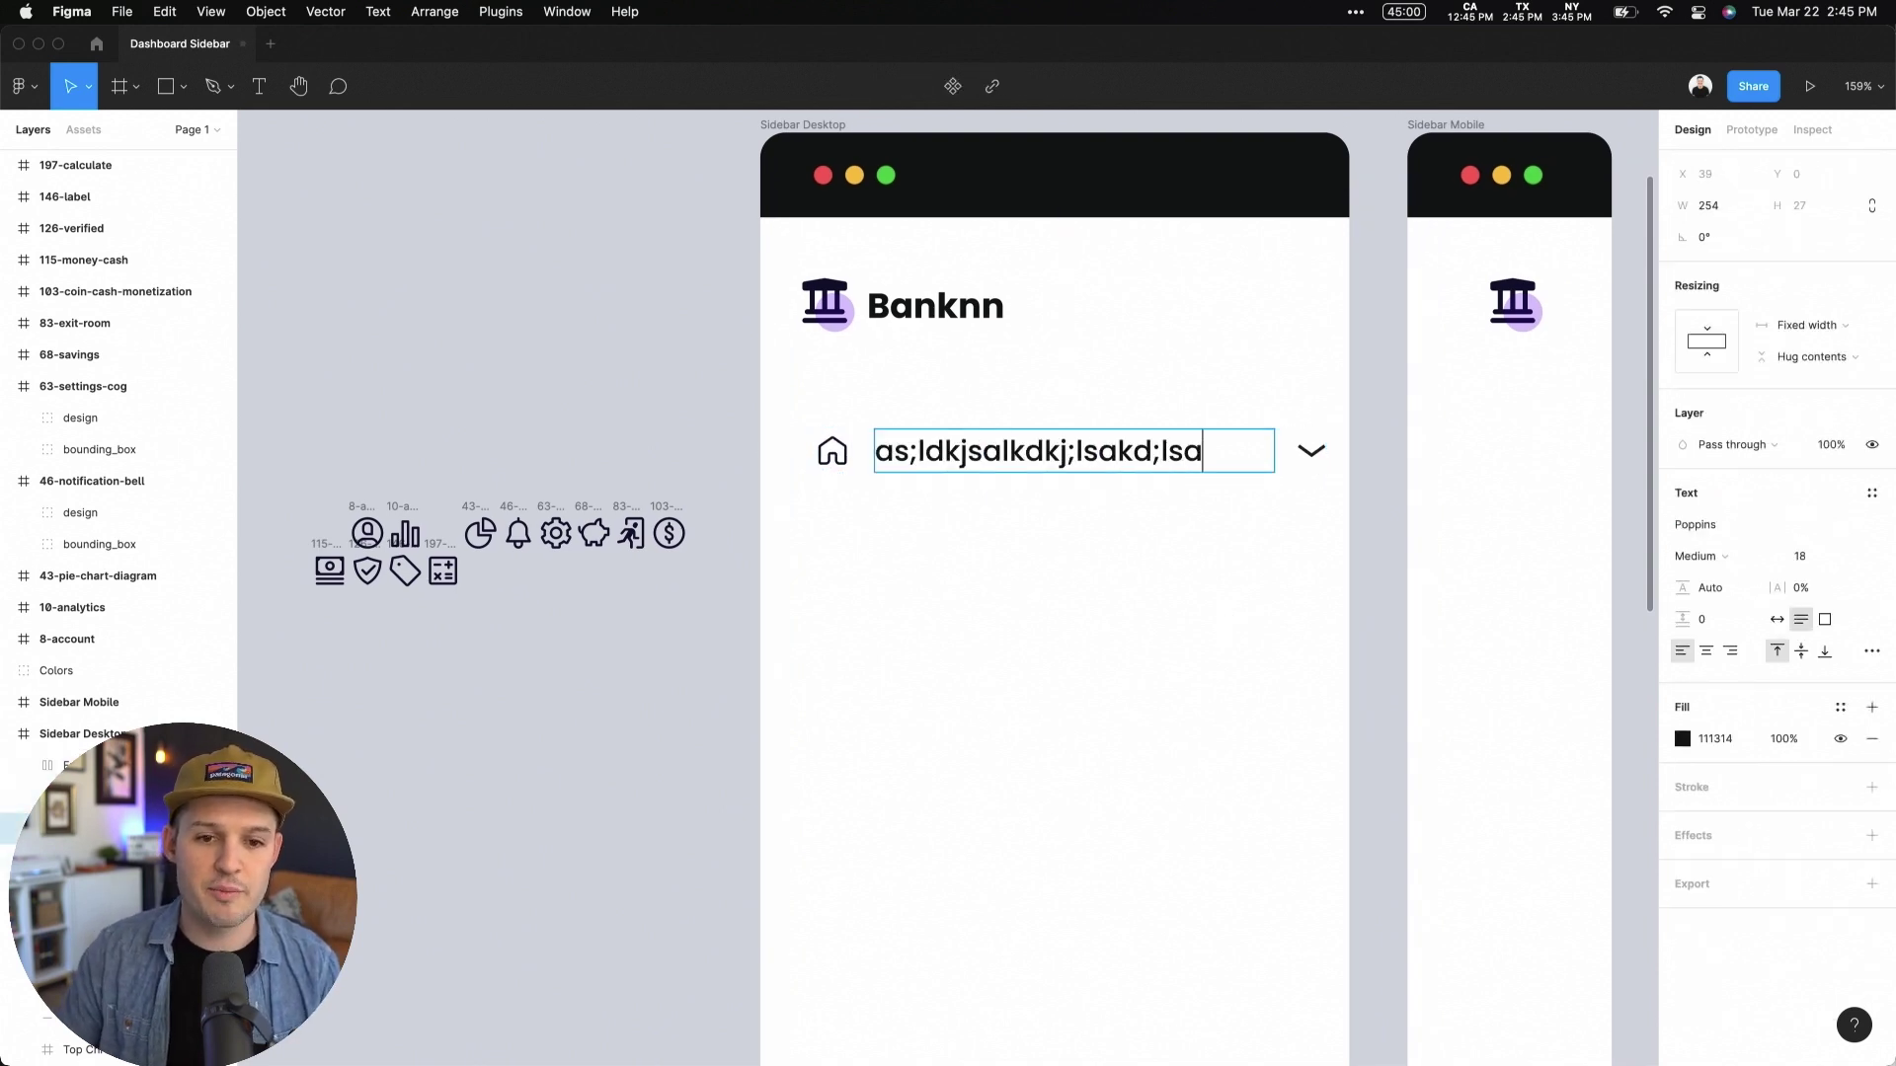
key(super+a)
key(Escape)
key(Return)
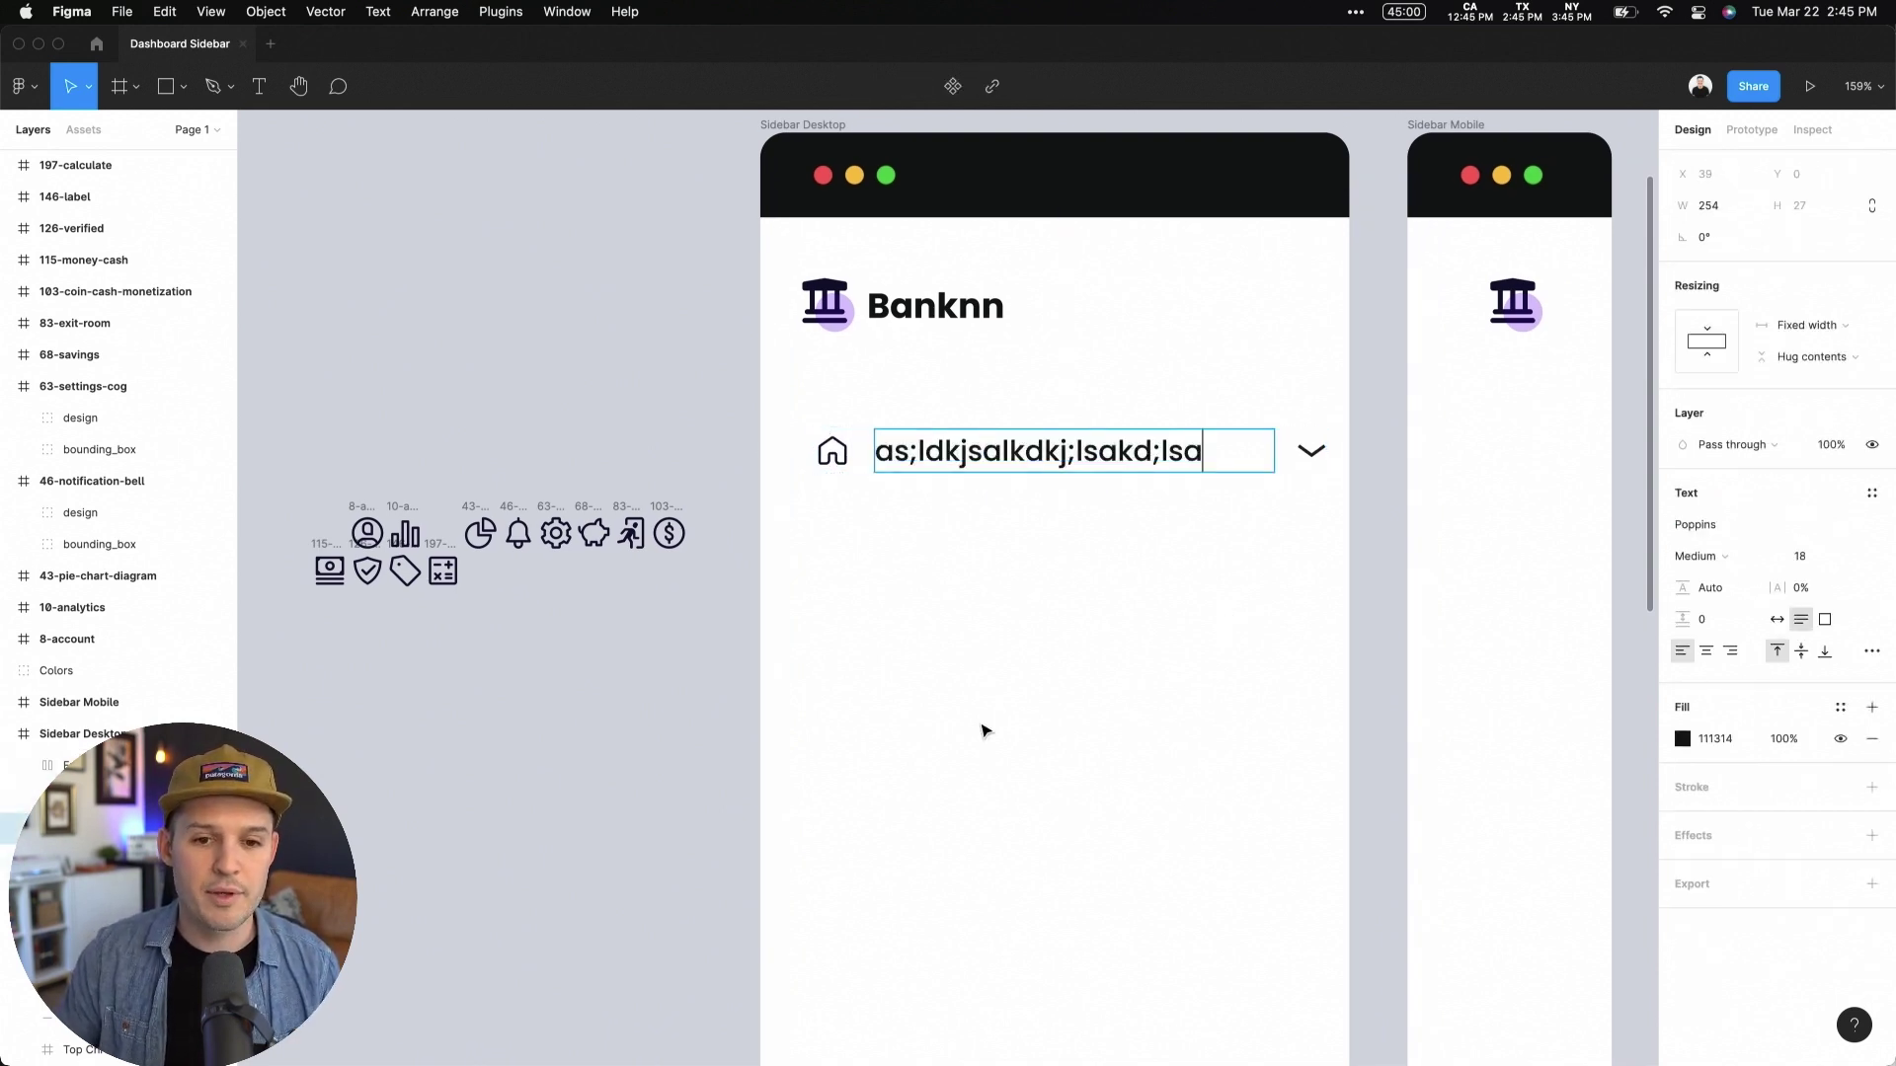
key(super+z)
key(Escape)
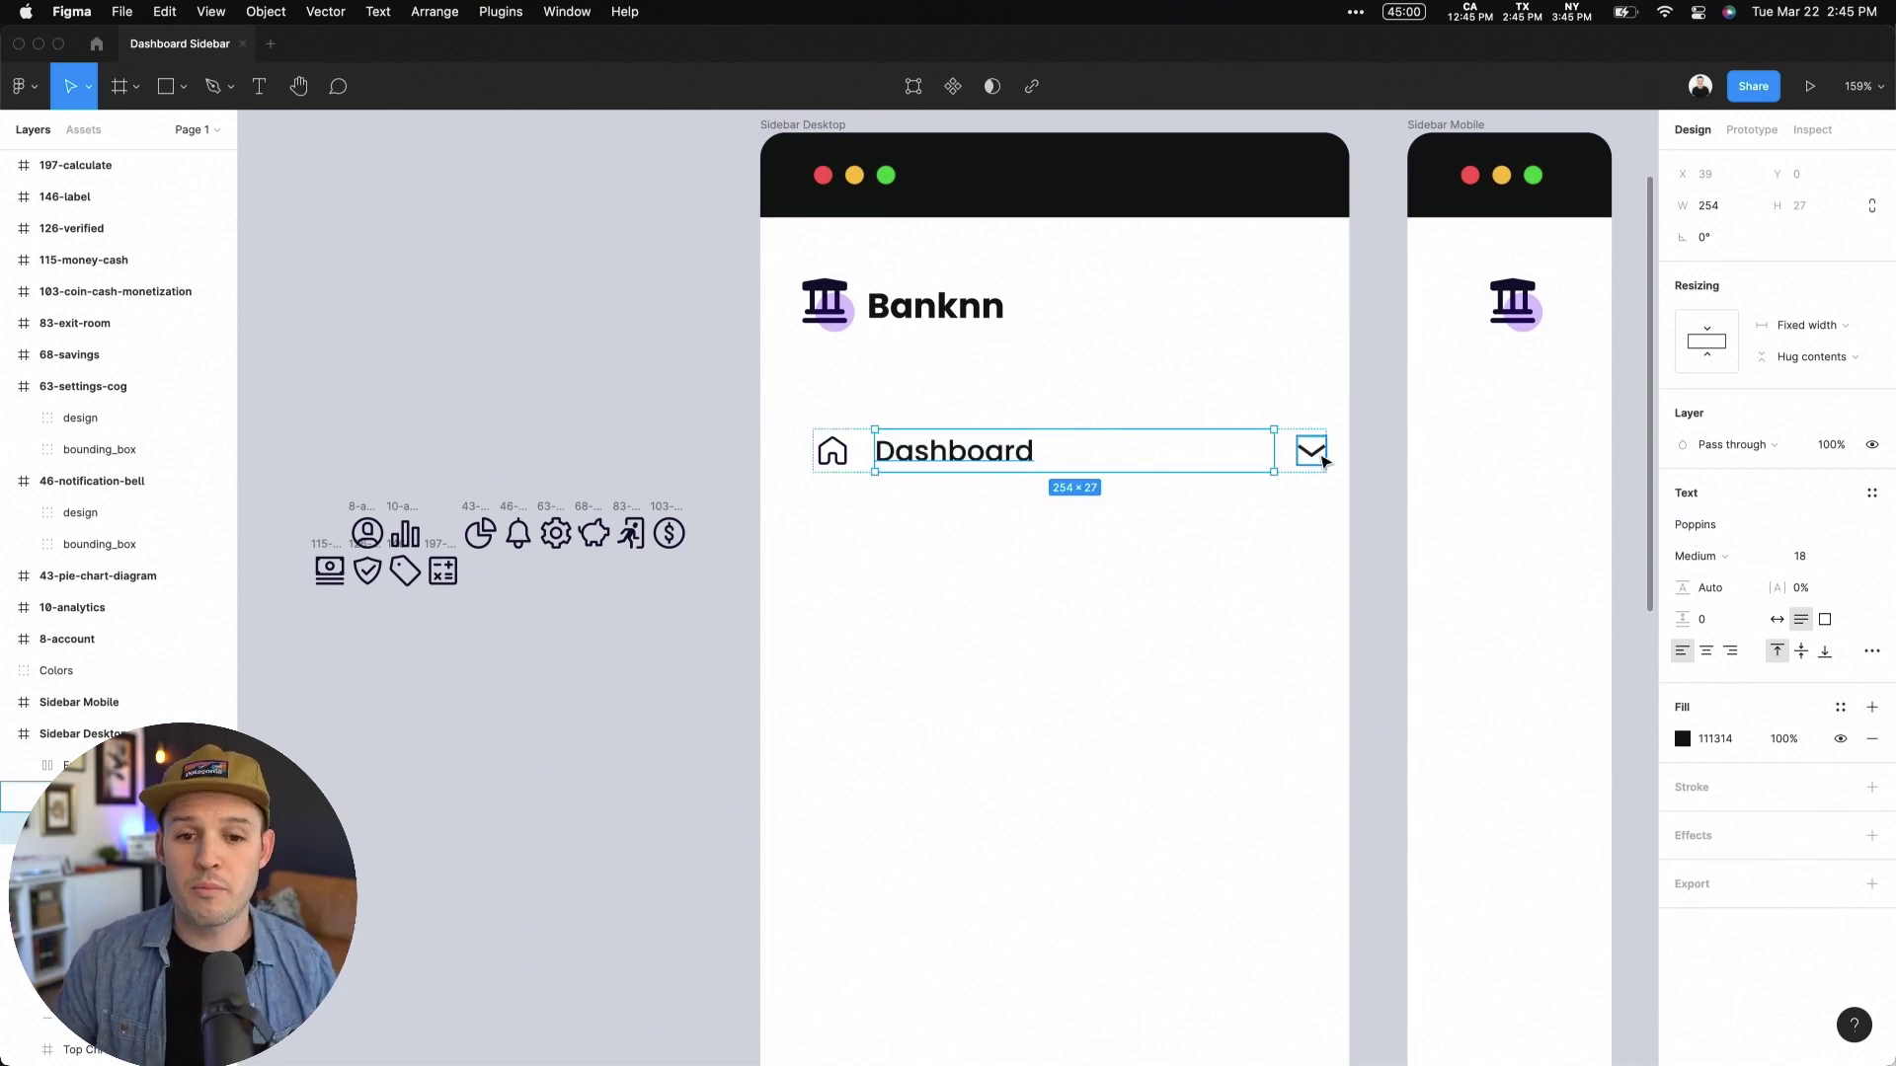
Step: Set the Dashboard row's auto layout spacing between items to 16
key(Escape)
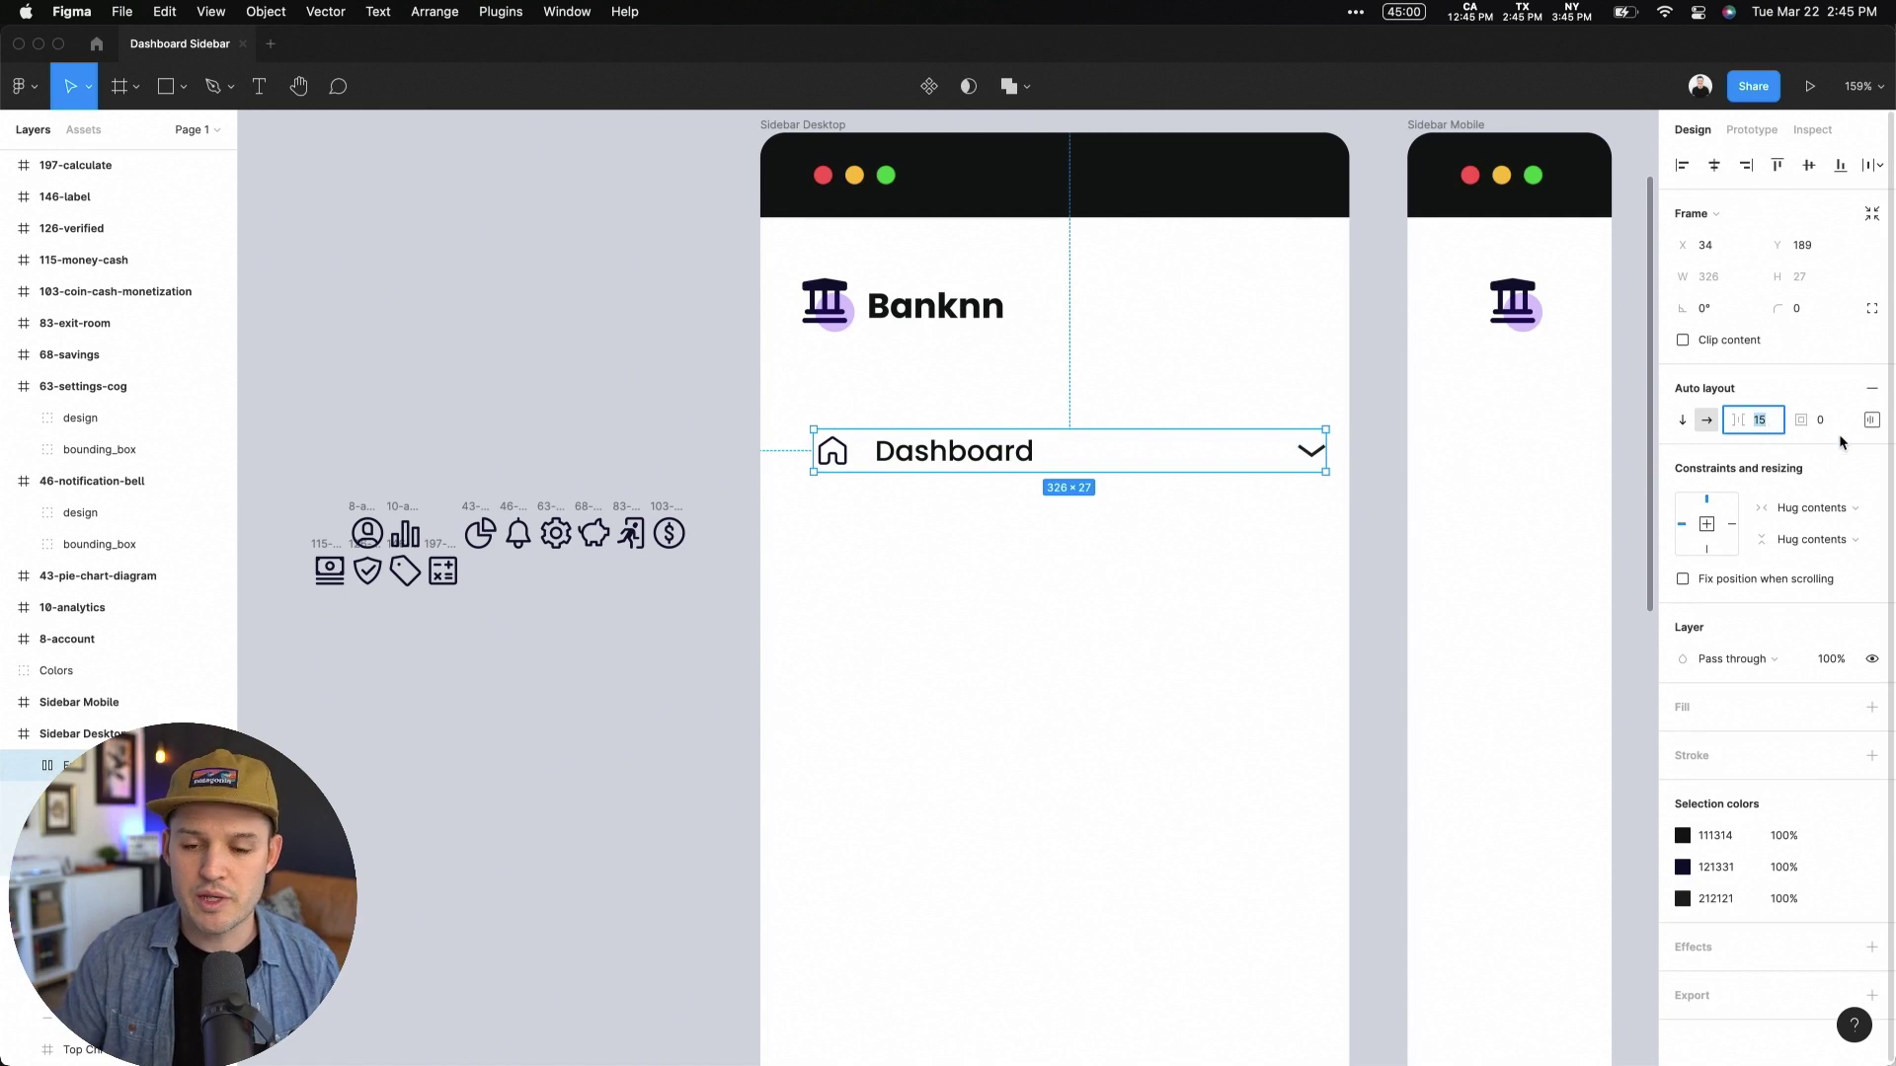
key(Up)
click(1075, 613)
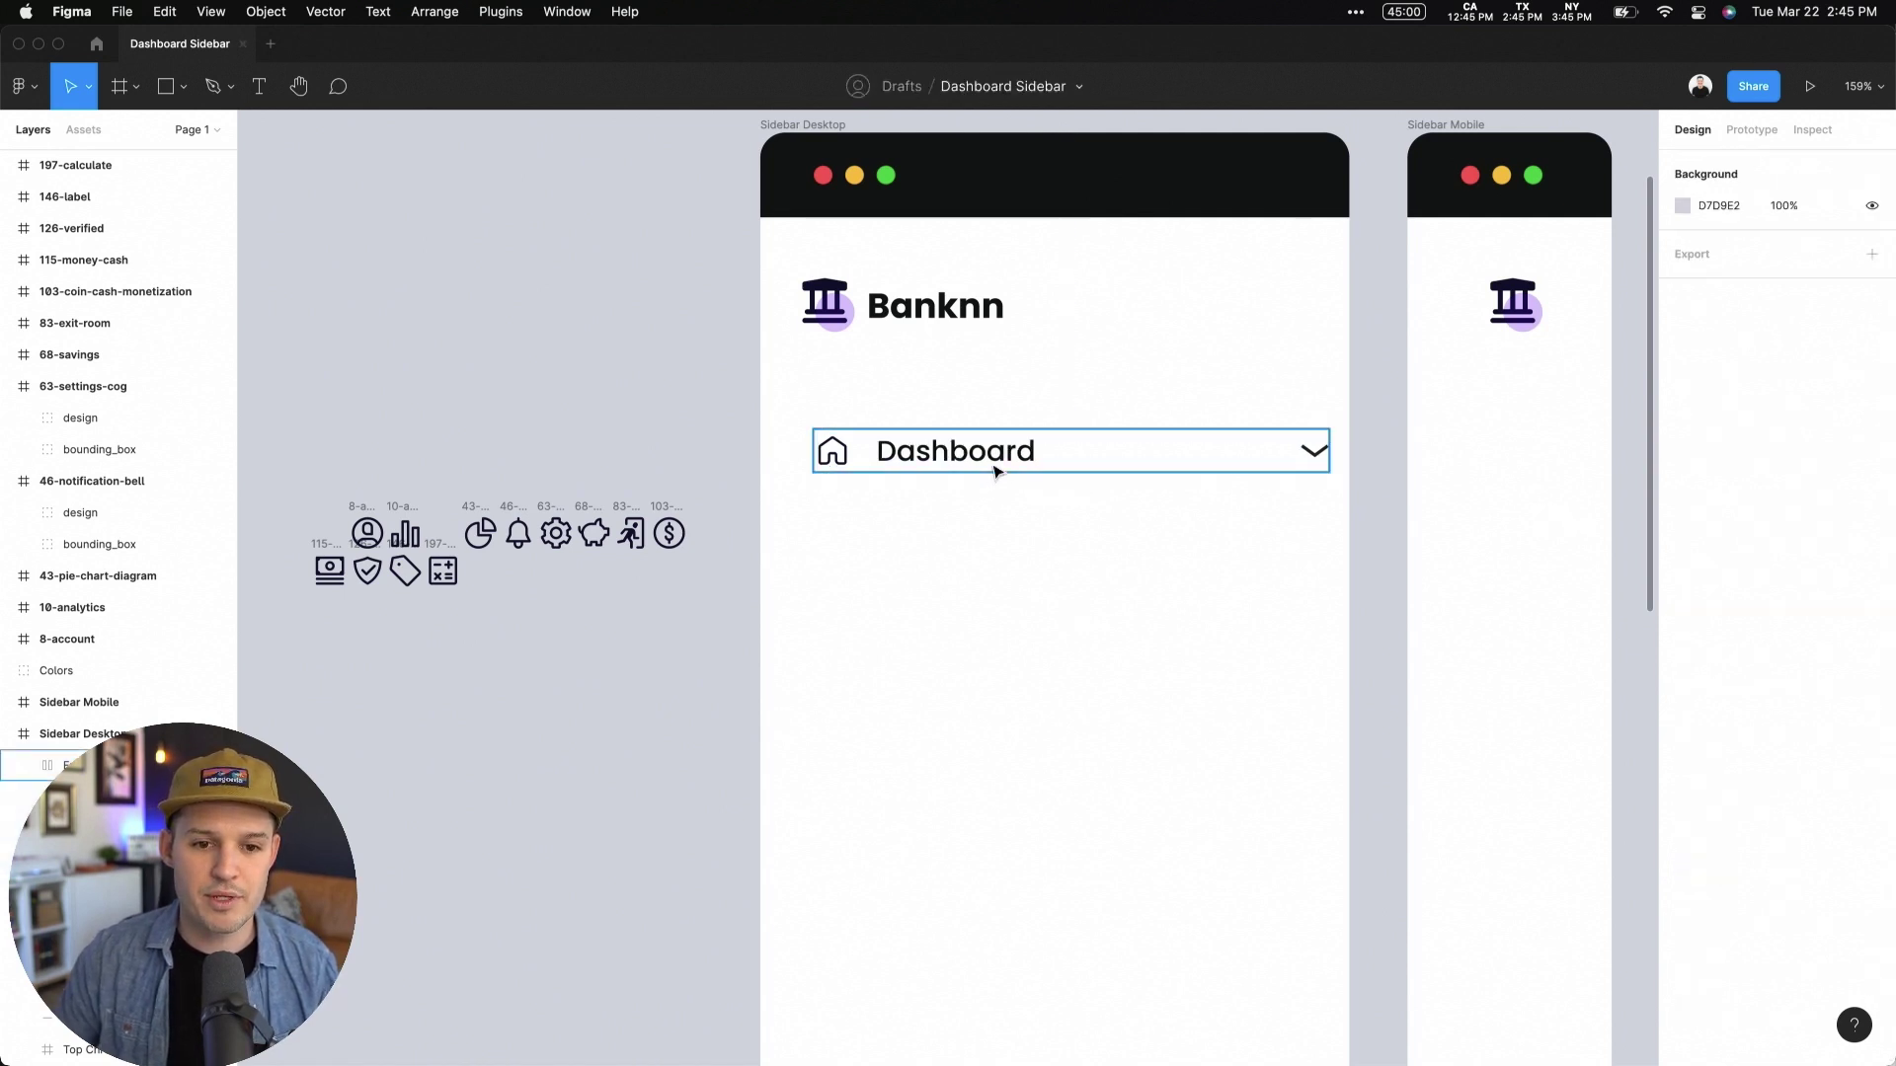
Step: Align the left edge of the Dashboard row with the Banknn logo group
click(995, 471)
shift+click(830, 311)
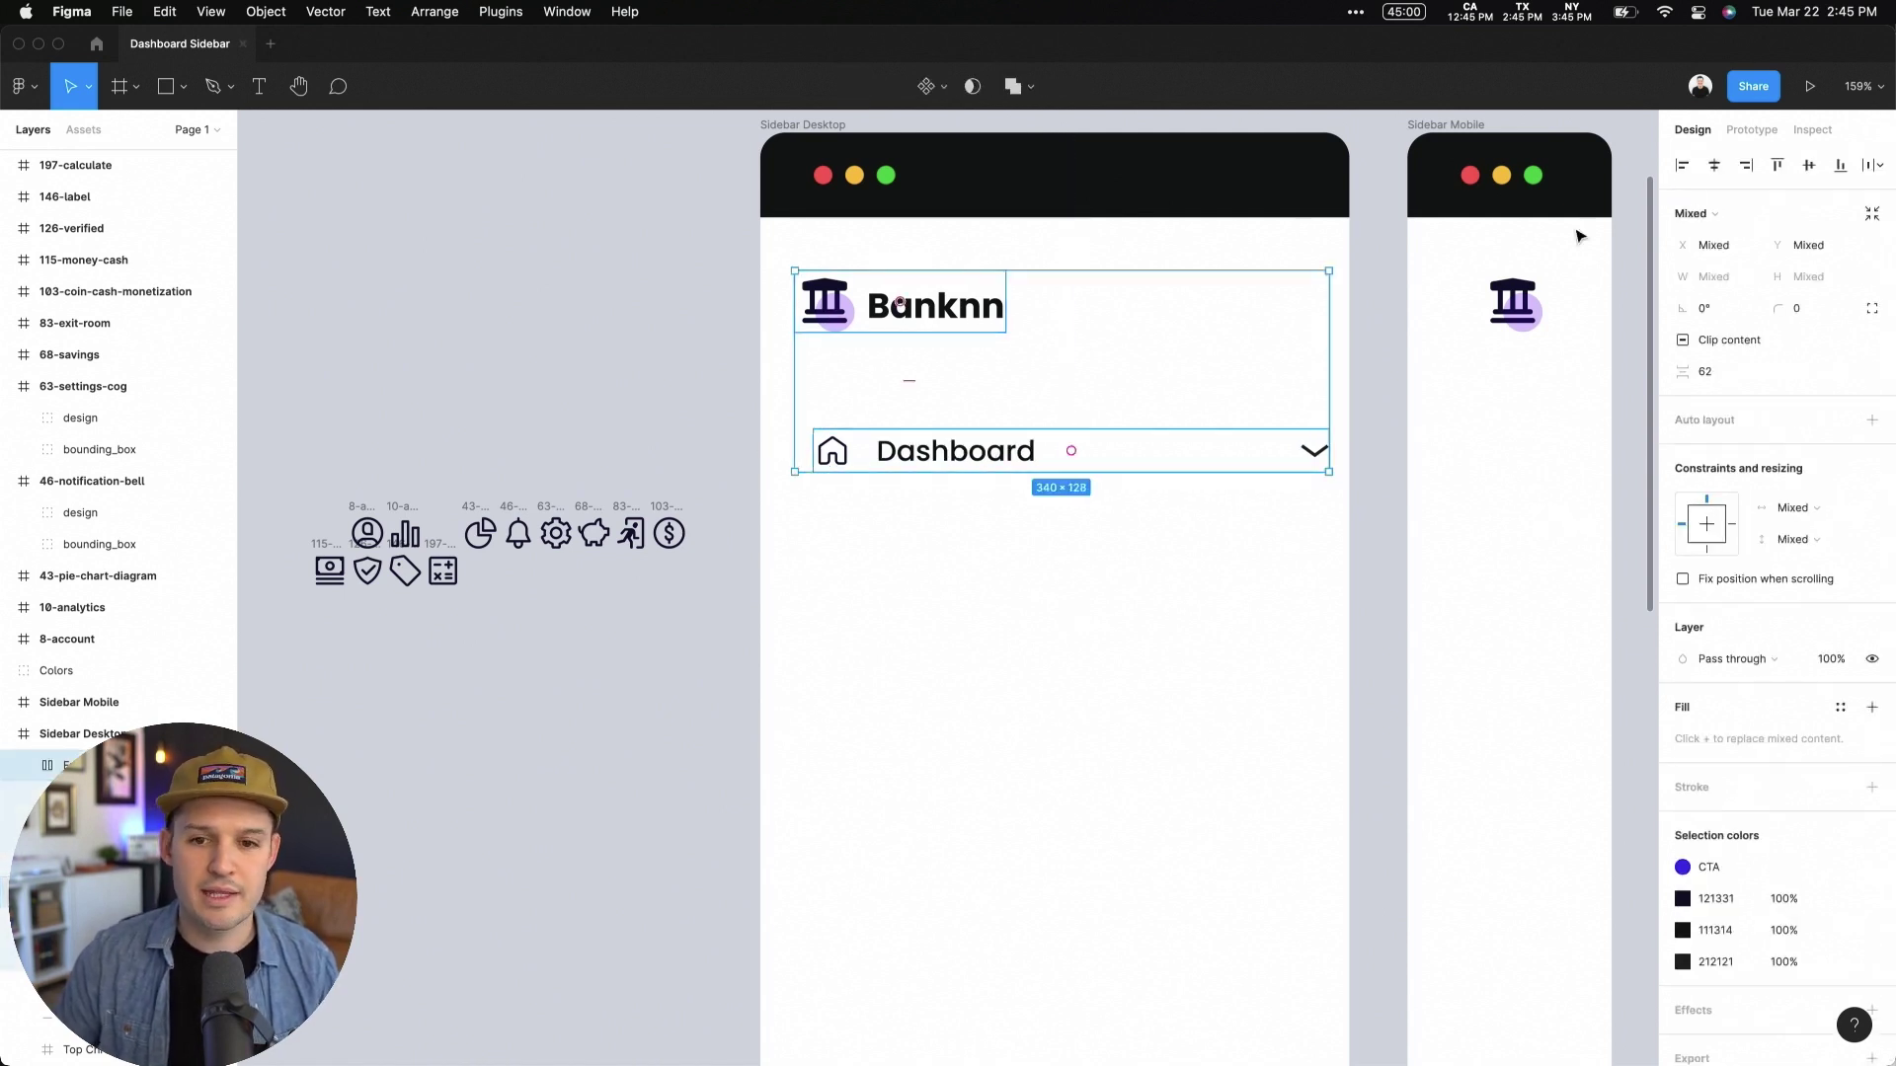
click(1103, 575)
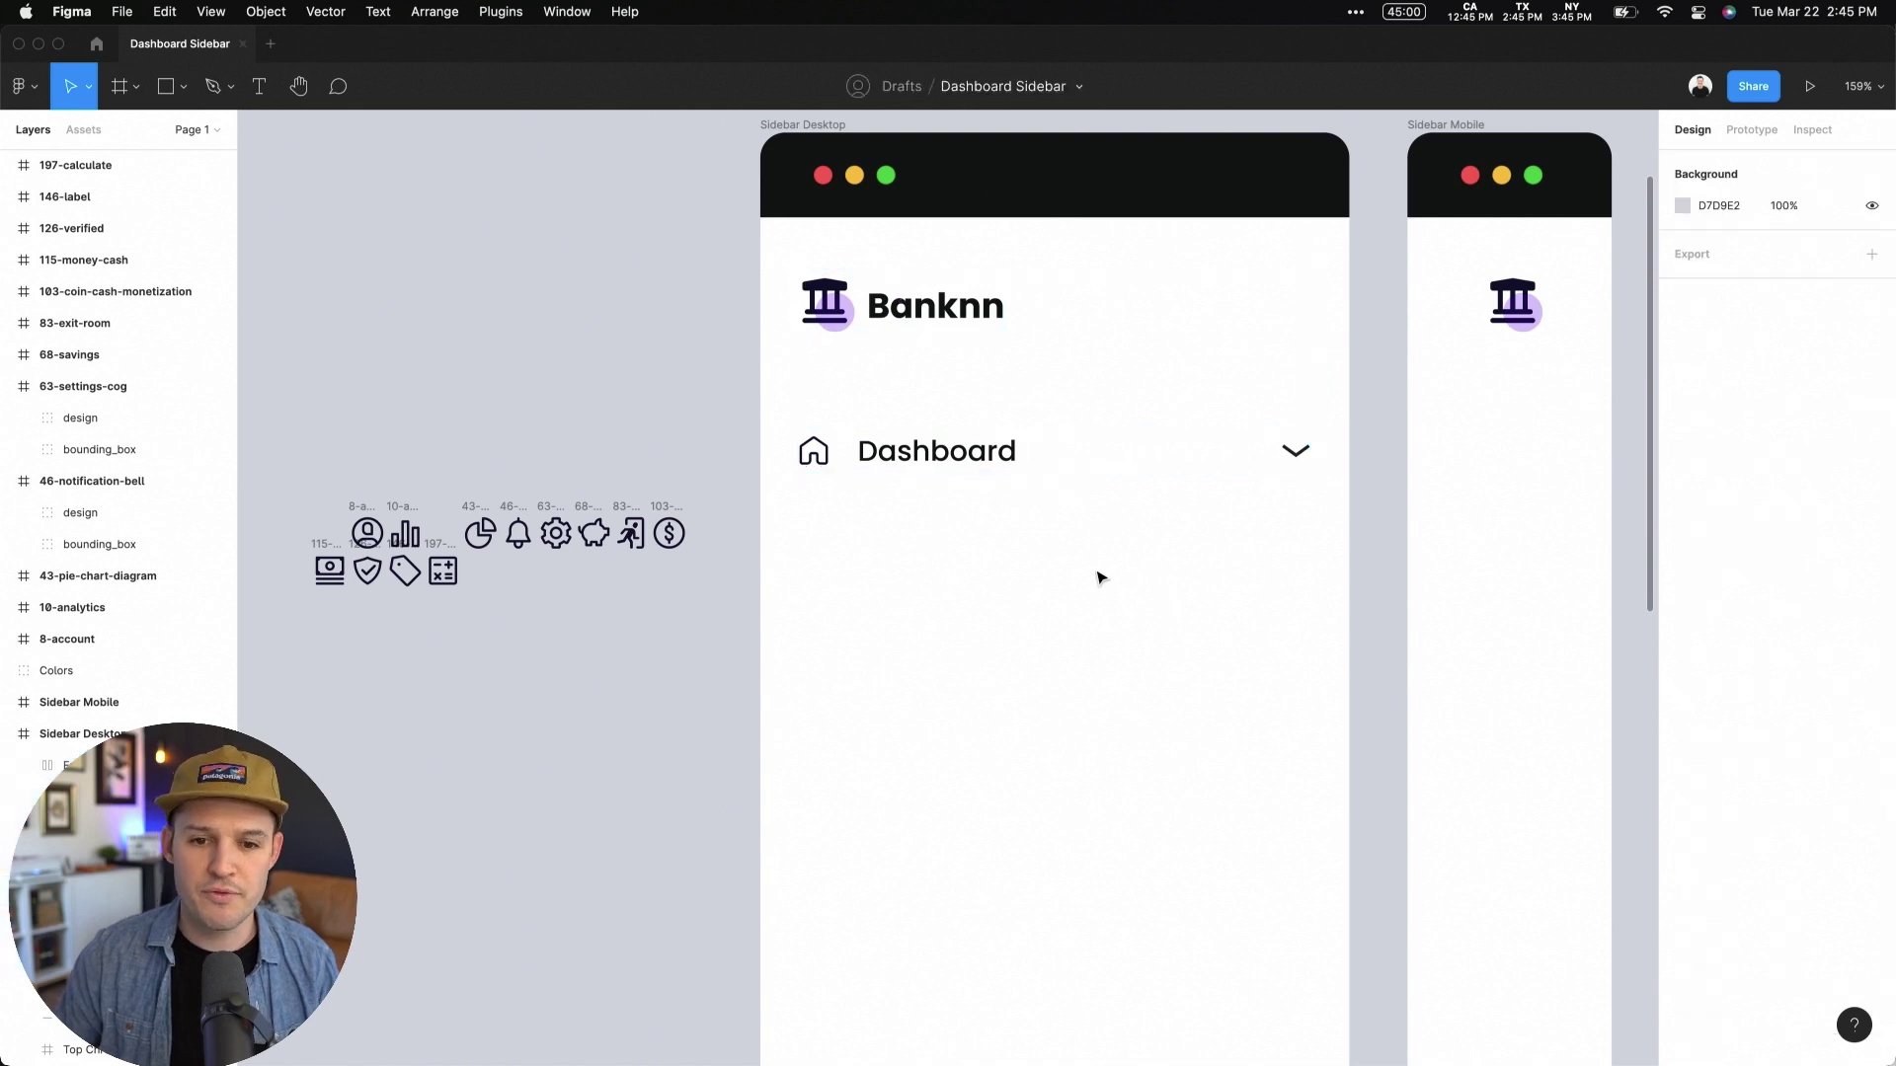
Step: Build Expenses, Savings, Budget, Reports, Settings, Notifications and Security rows from copies of the Dashboard row, each with its matching icon
click(1003, 450)
click(1295, 450)
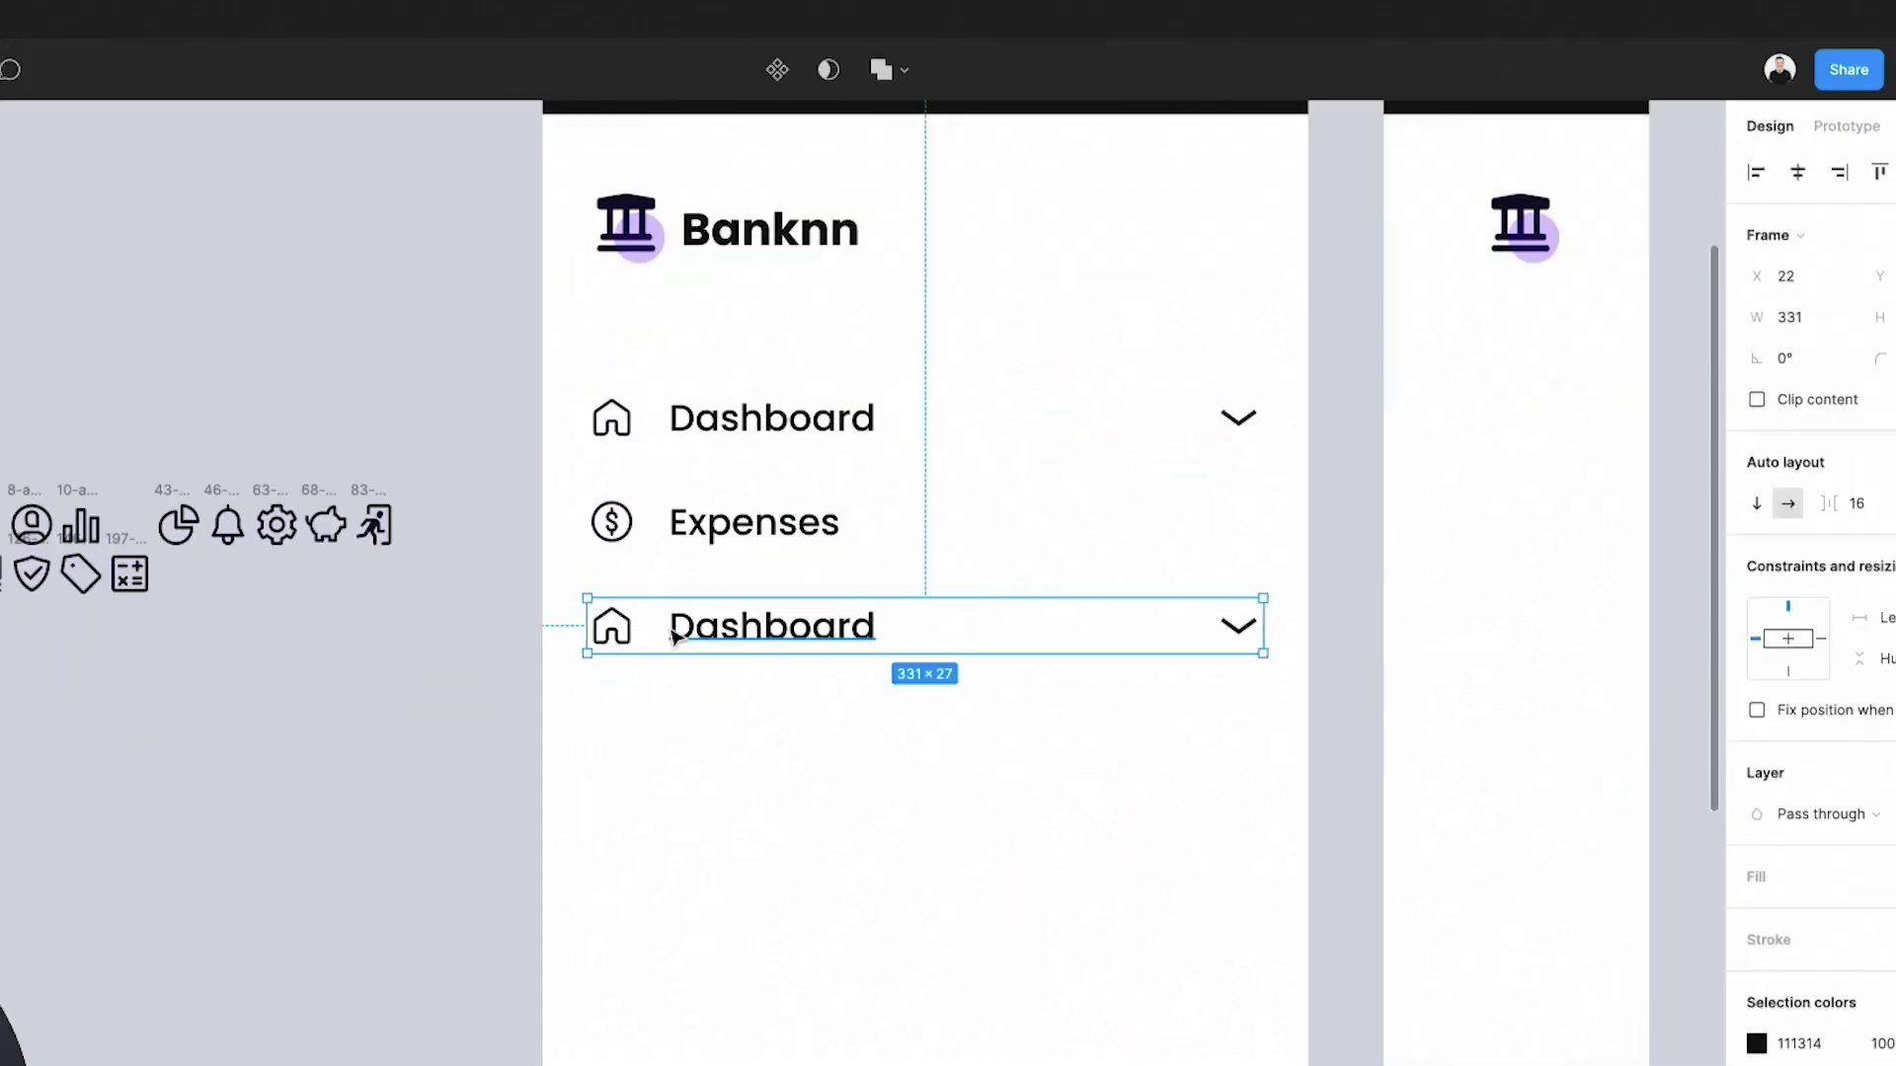
key(Delete)
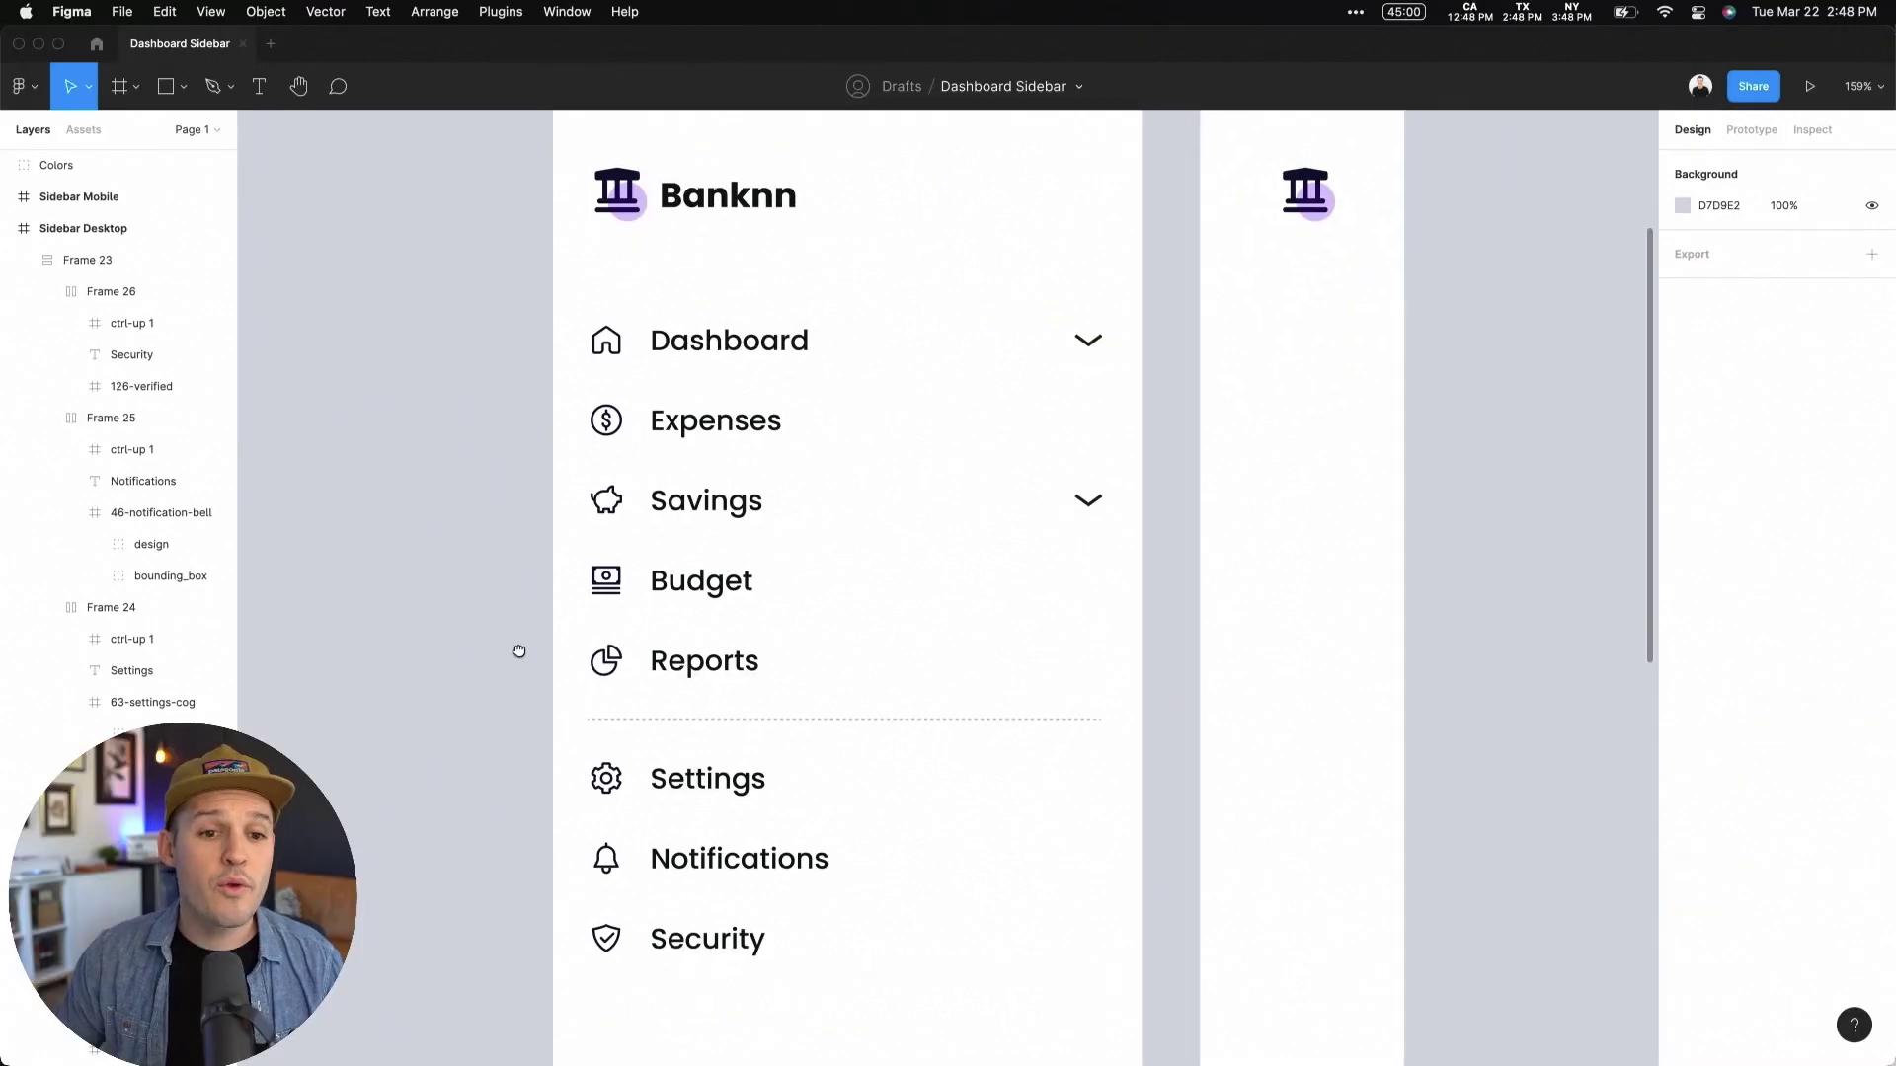
Step: Try a spacing of 48 between the items of the desktop sidebar's auto layout menu list
scroll(517, 651, down, 5)
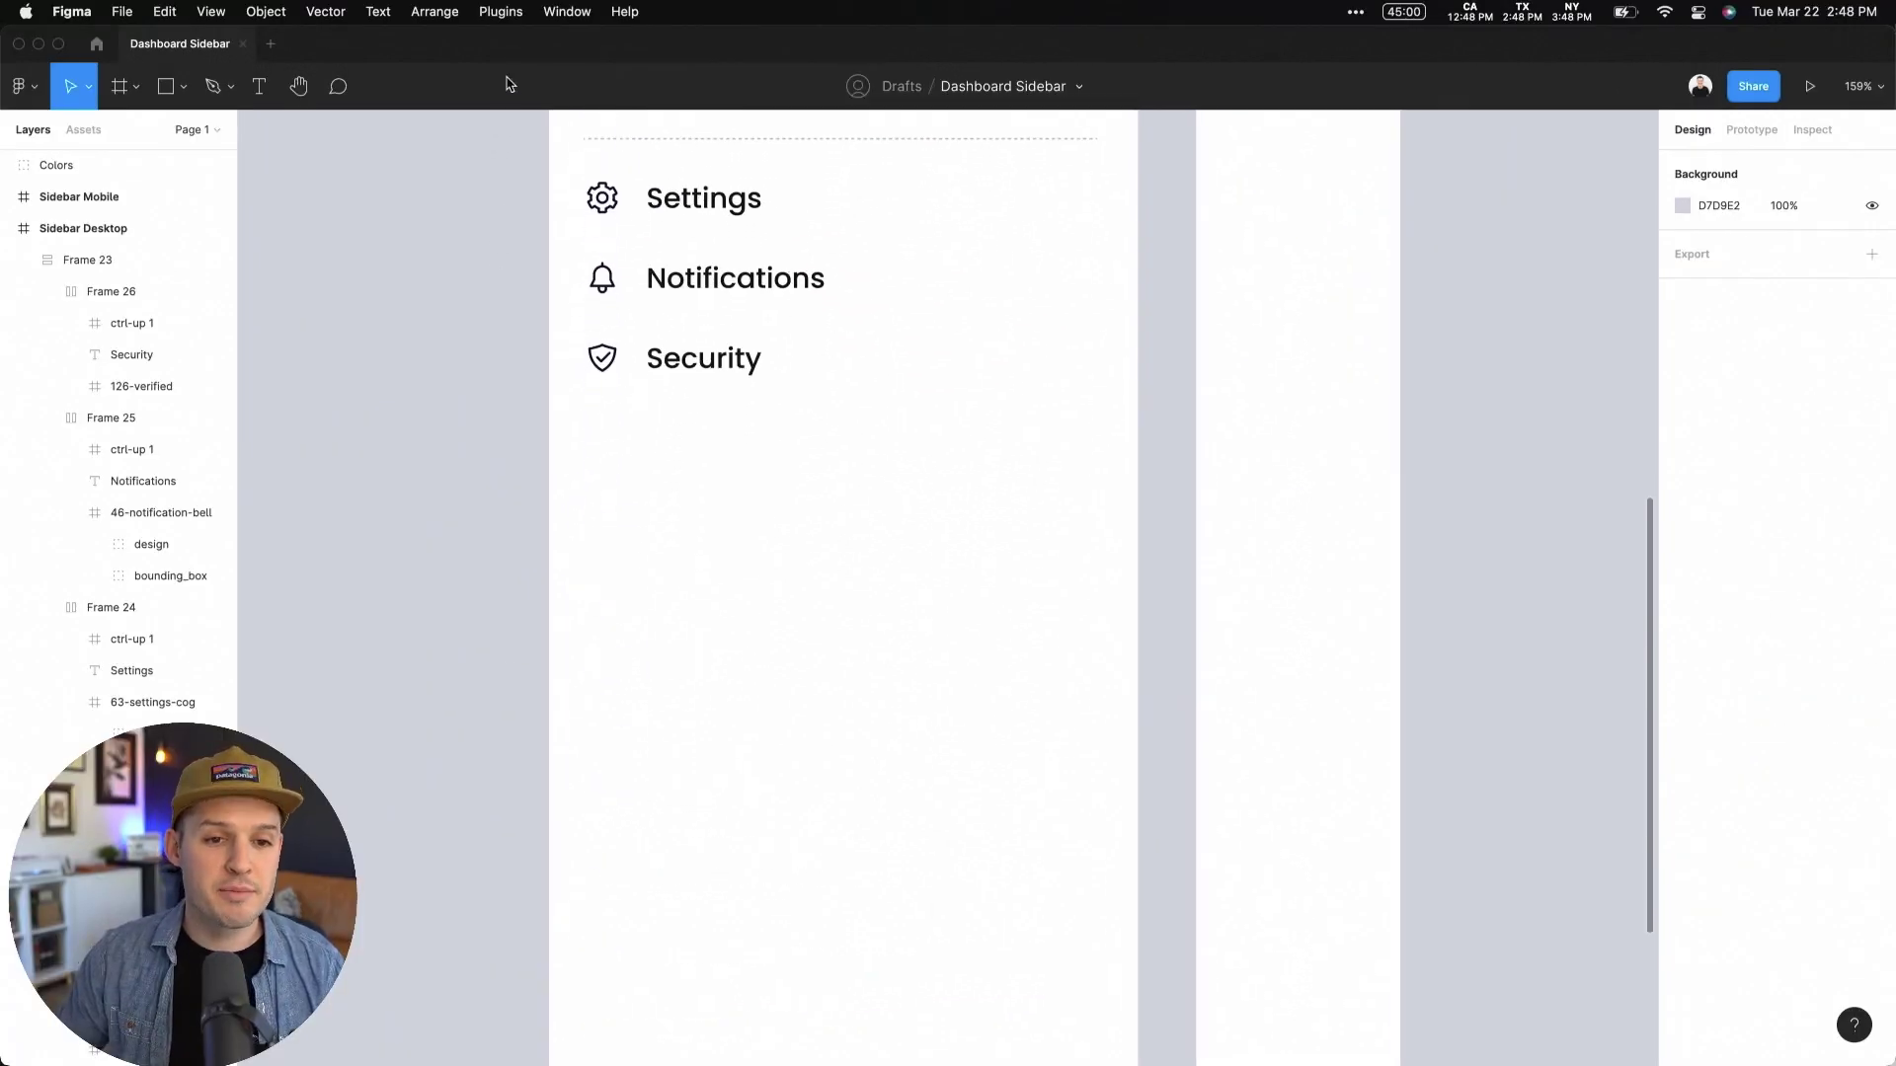
scroll(599, 583, up, 5)
key(shift+0)
scroll(656, 615, down, 5)
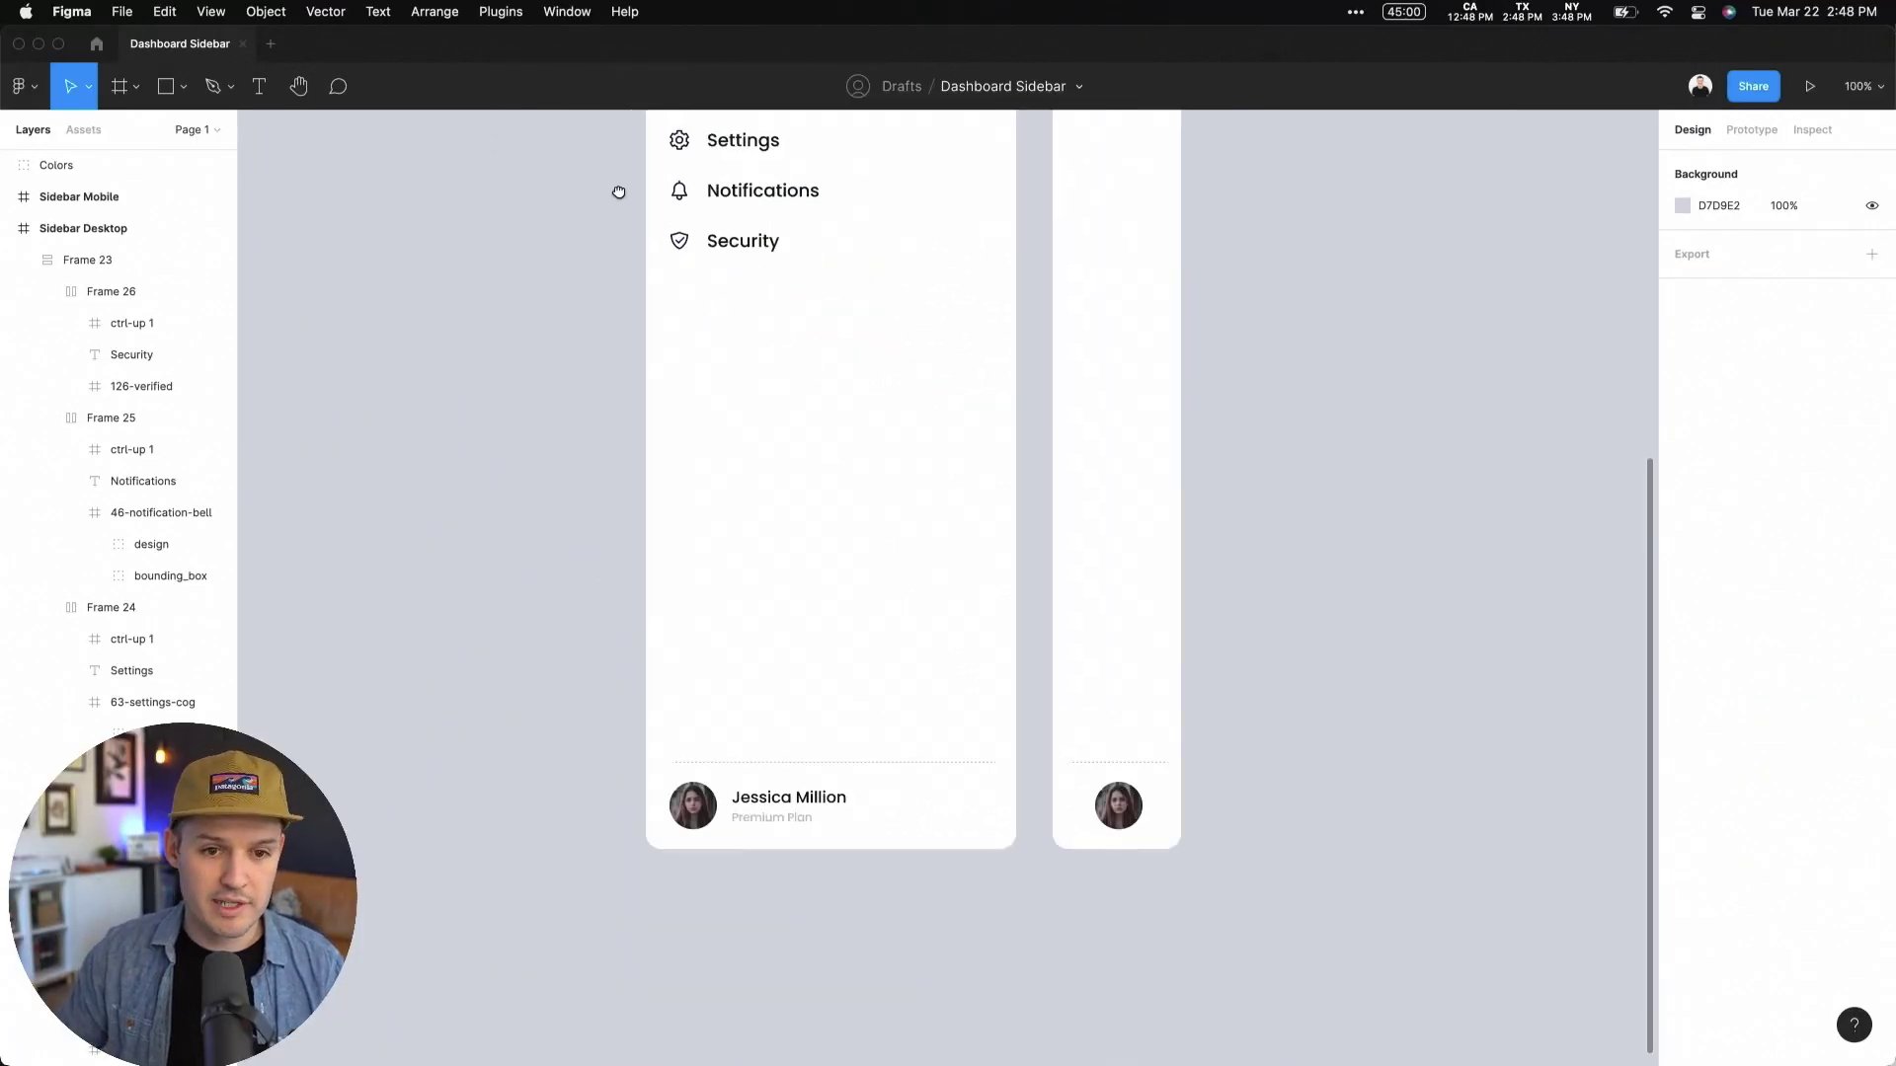
drag(618, 191, 673, 613)
click(935, 385)
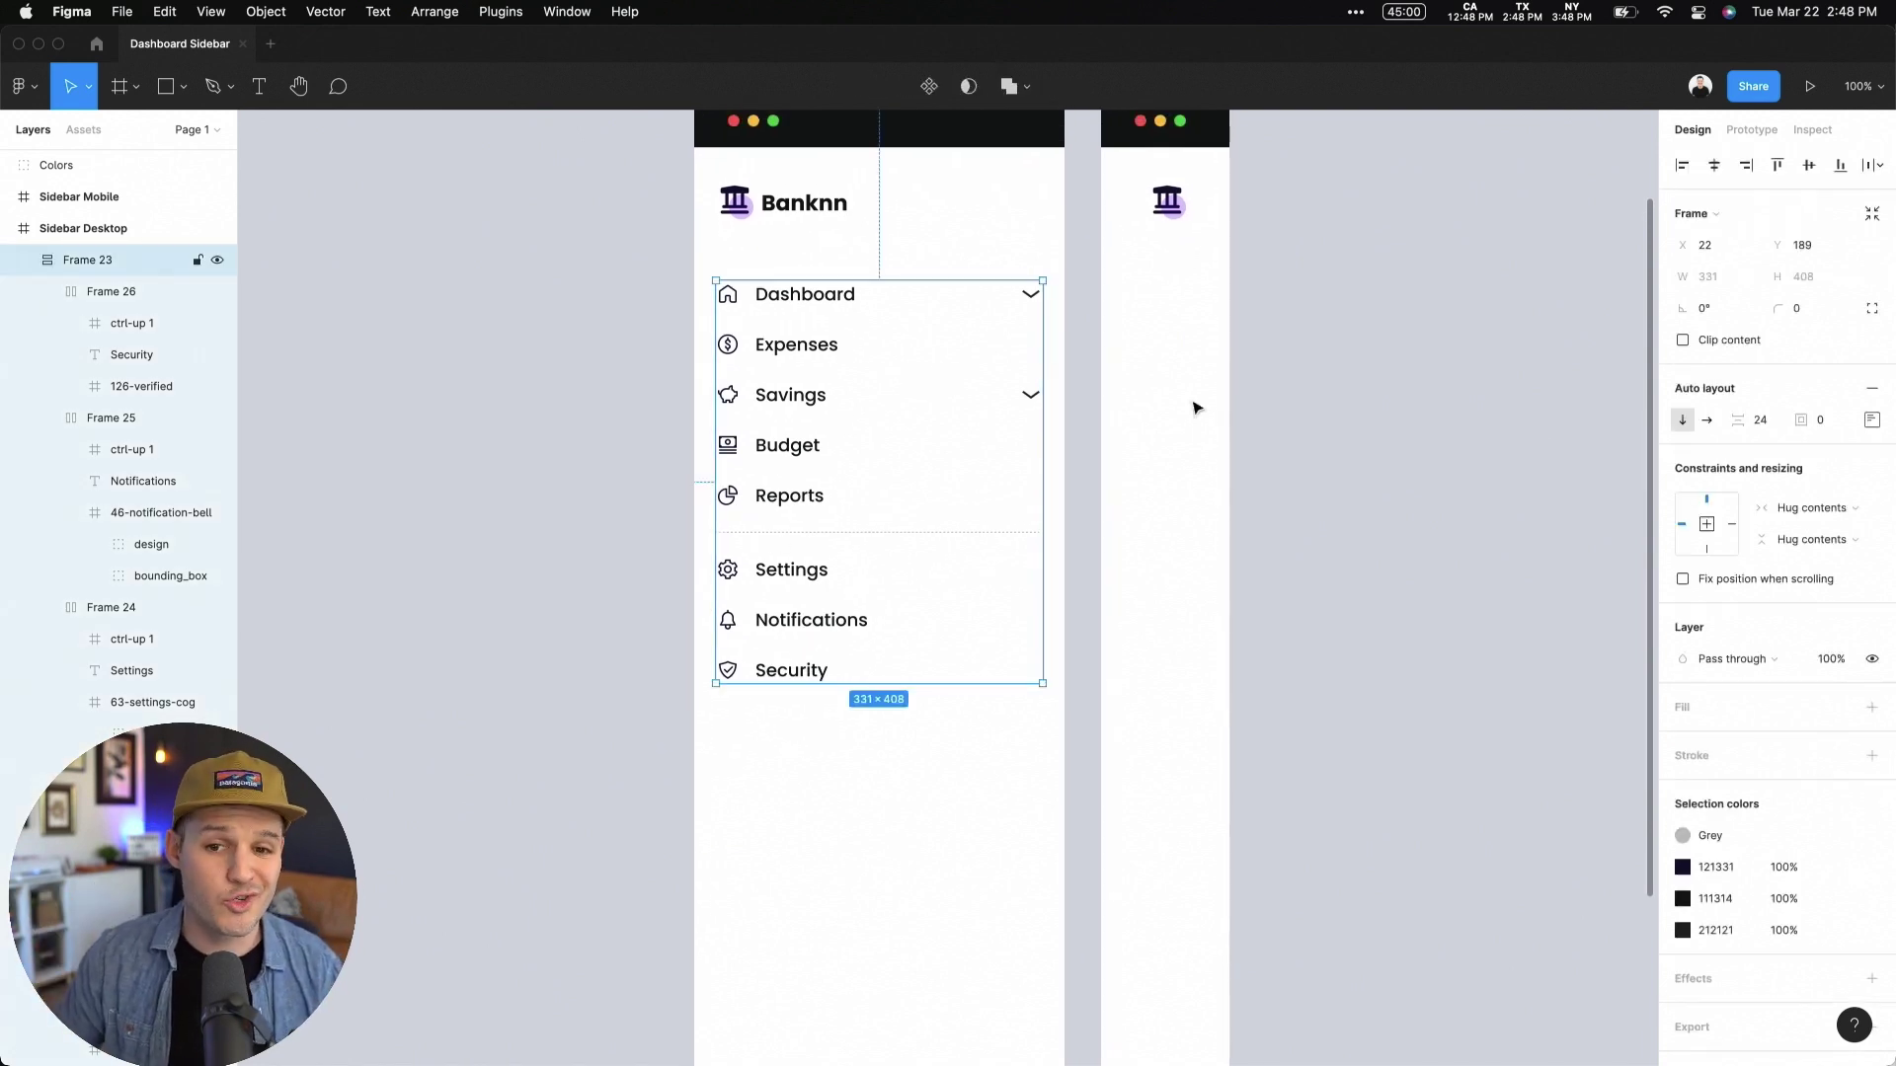
mouse_move(1745, 422)
mouse_down()
mouse_move(1770, 427)
mouse_move(1750, 418)
mouse_up()
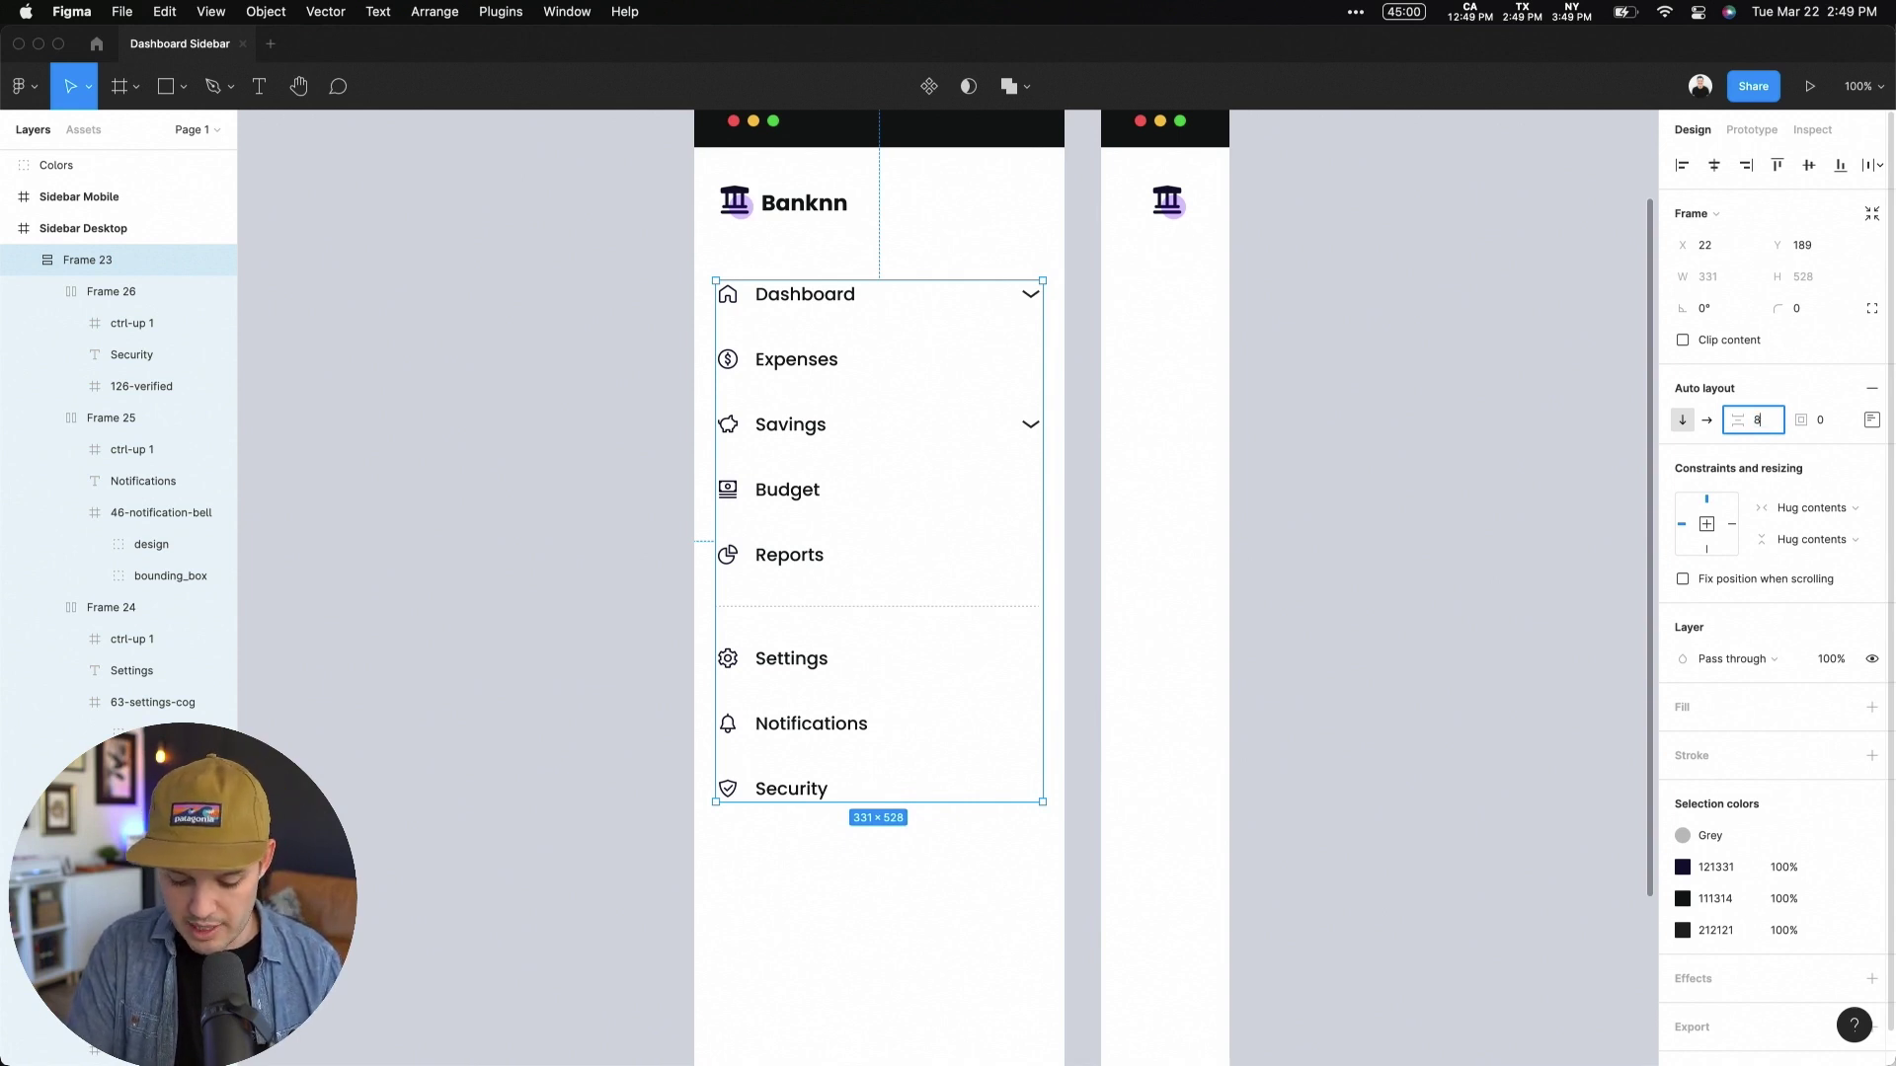
key(Tab)
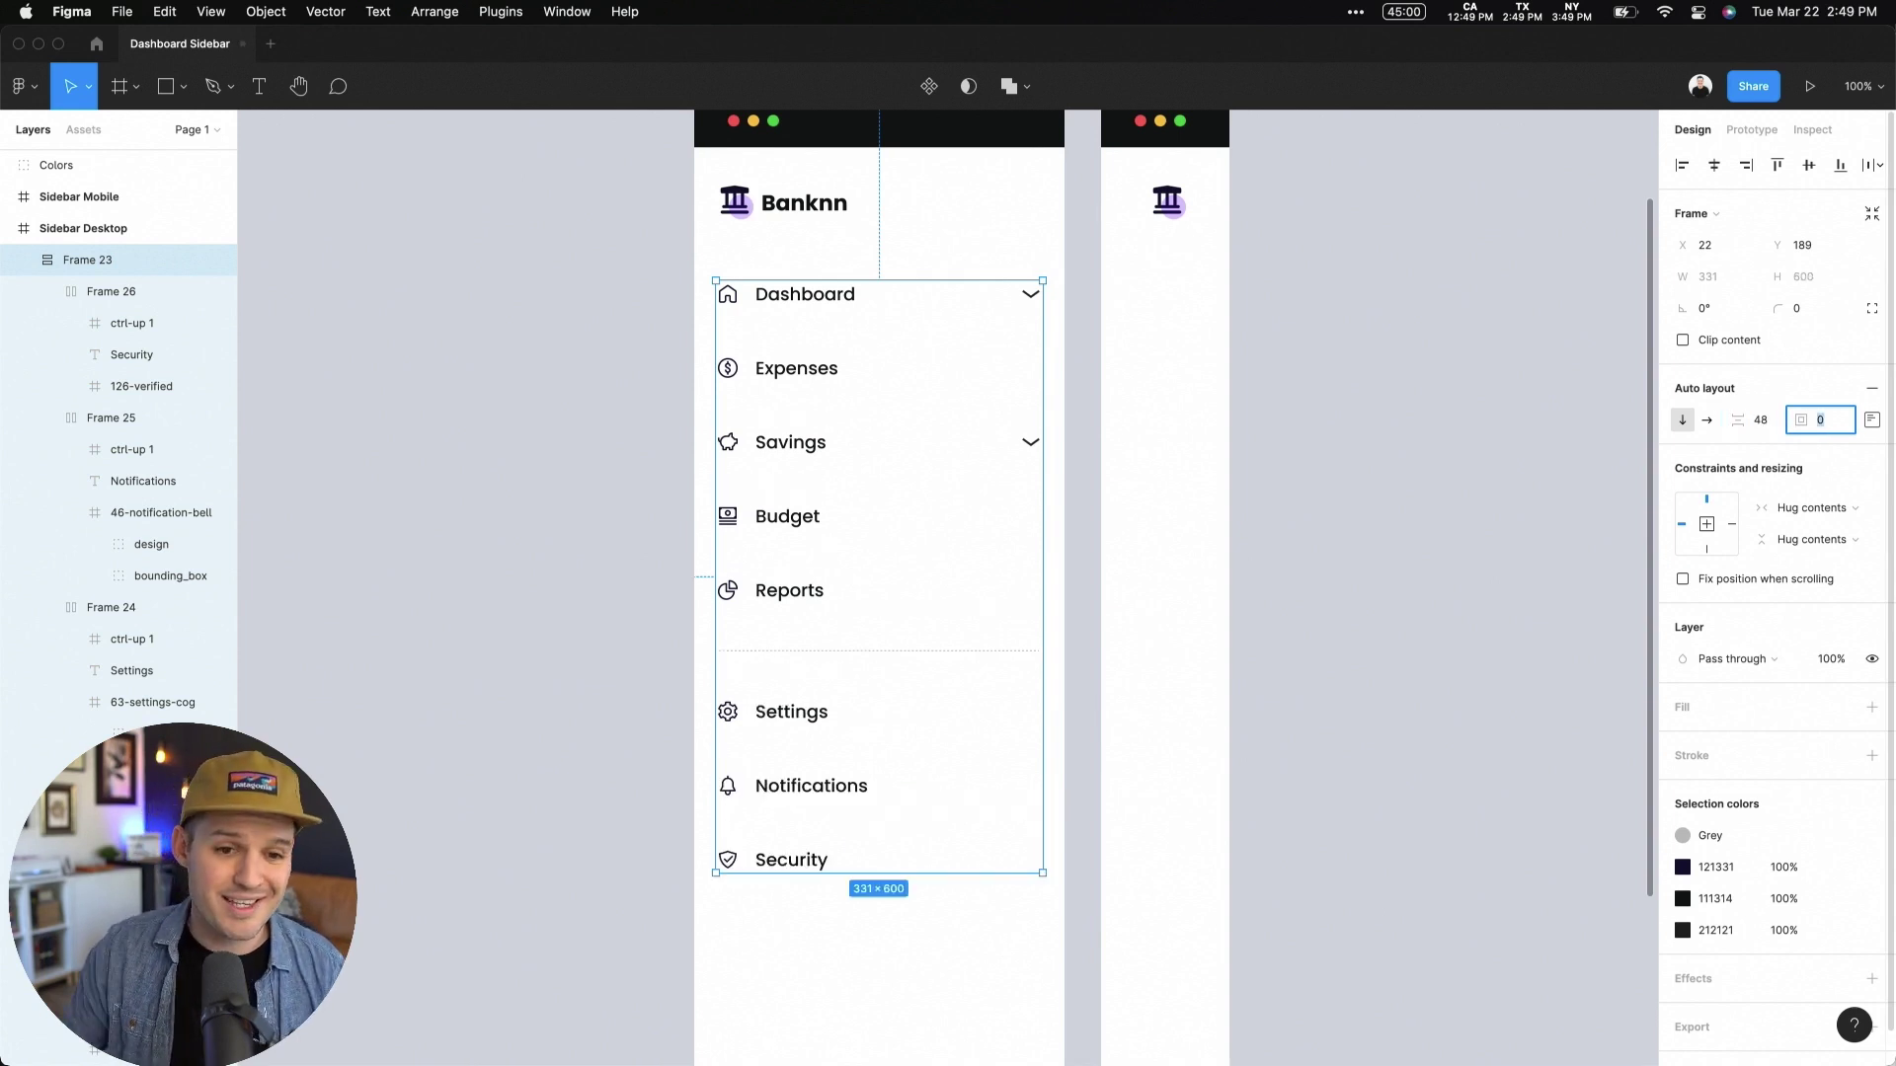
Step: Set the vertical spacing between the items of the desktop sidebar's menu list to 40
click(1770, 426)
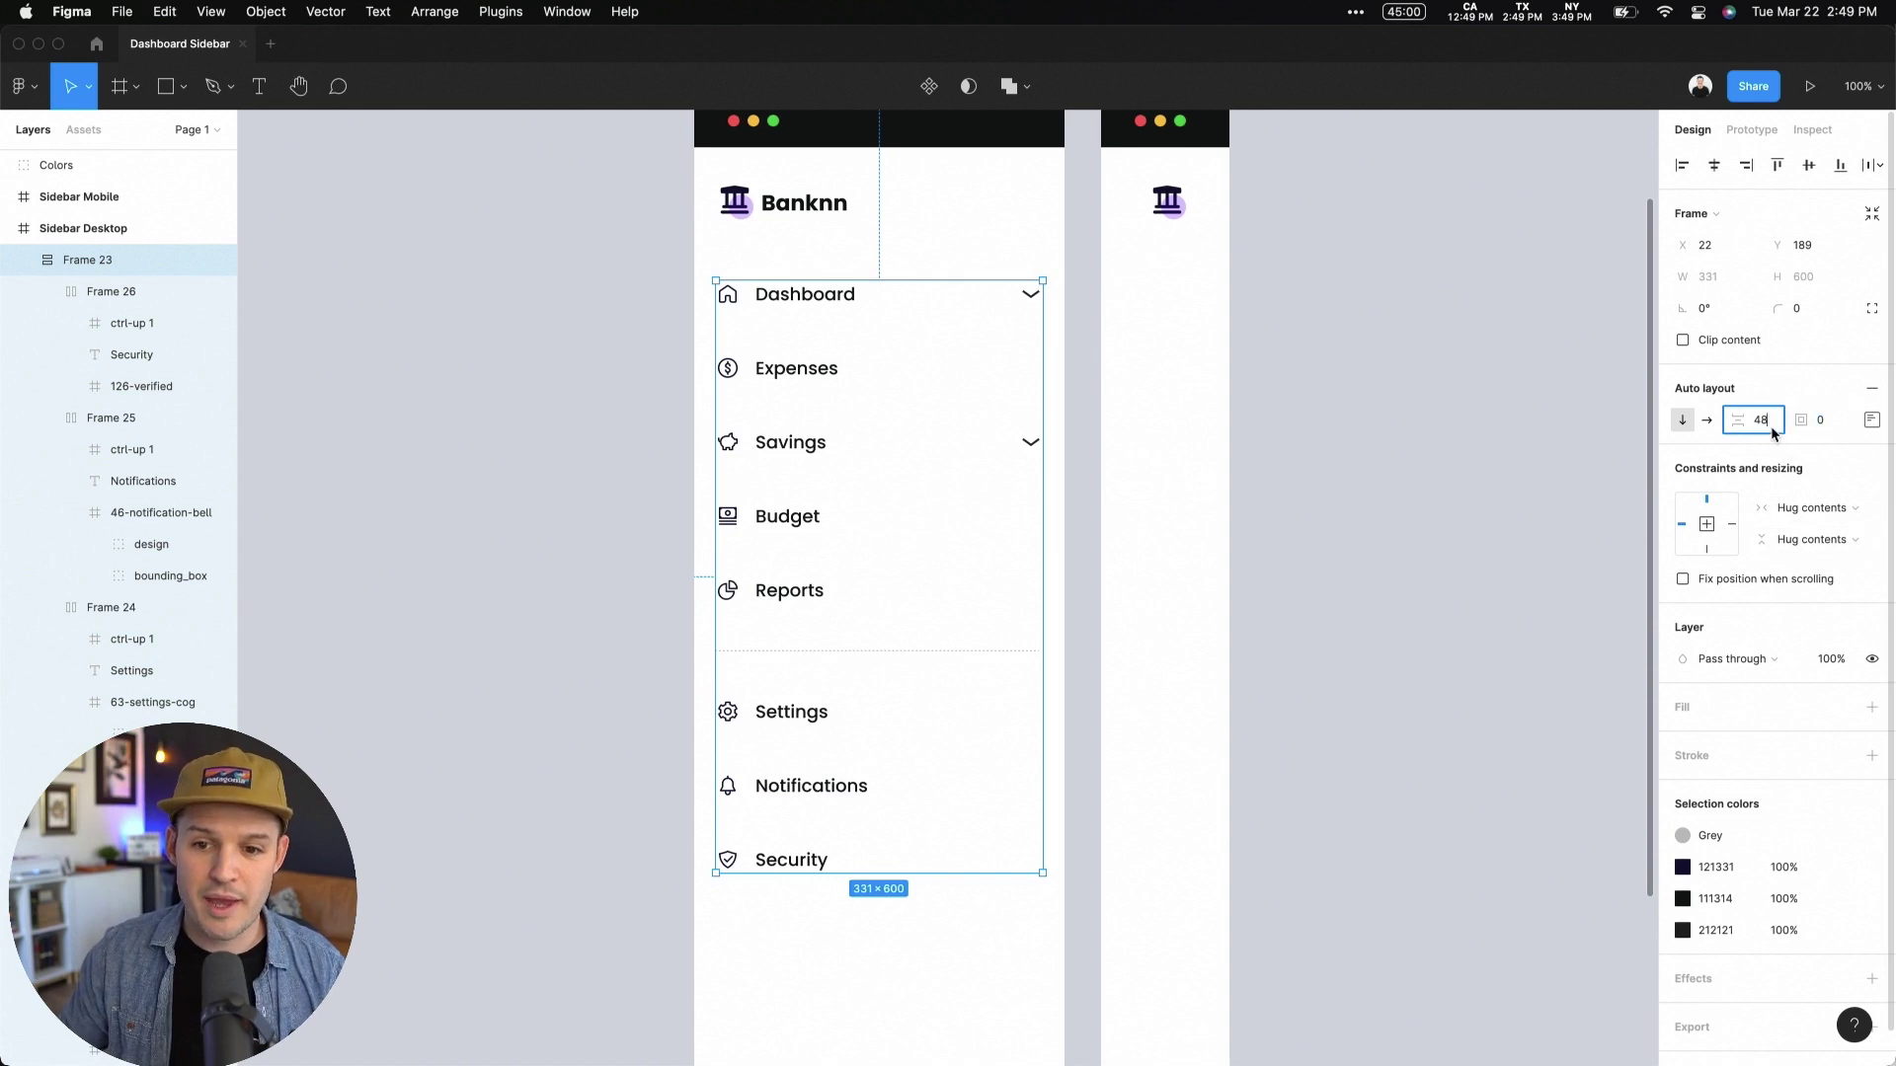
text(40)
key(Return)
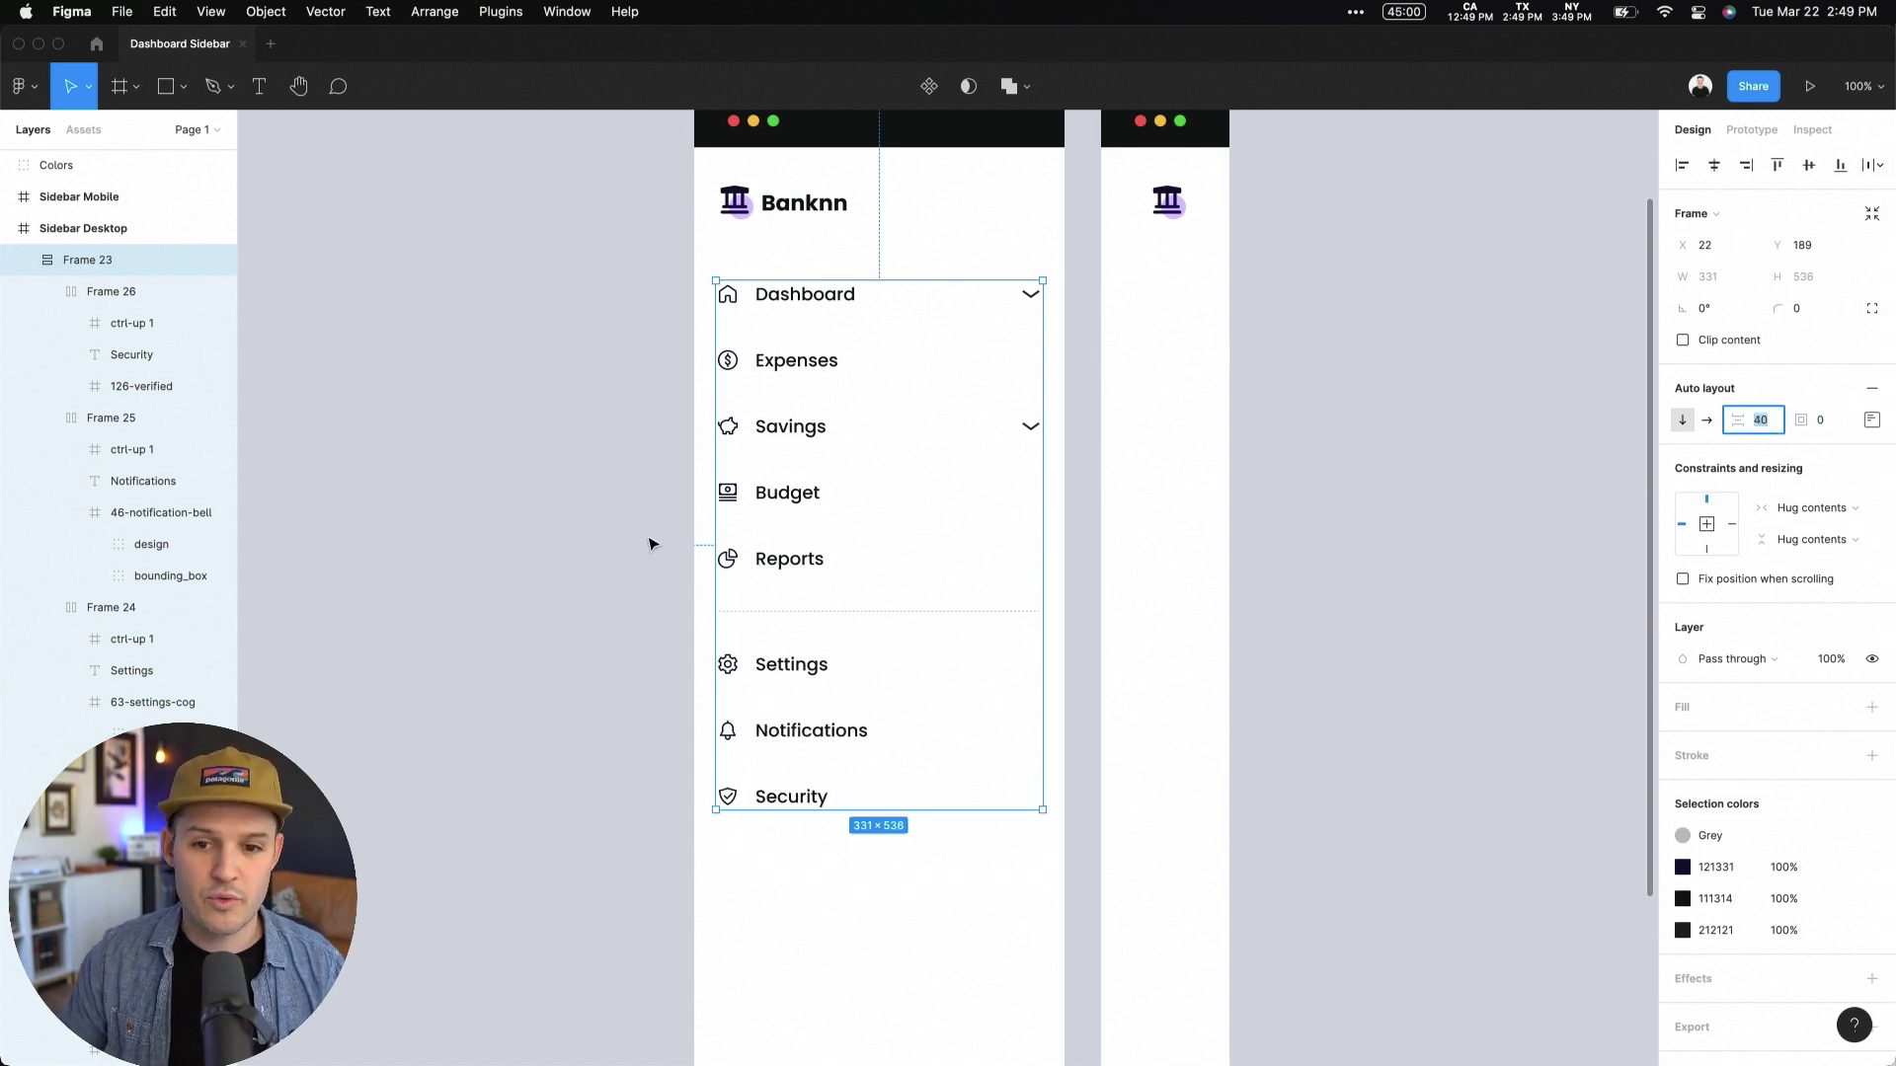
click(650, 544)
Step: Examine the spacing of the menu rows, divider and profile section in the desktop sidebar
scroll(1185, 524, down, 5)
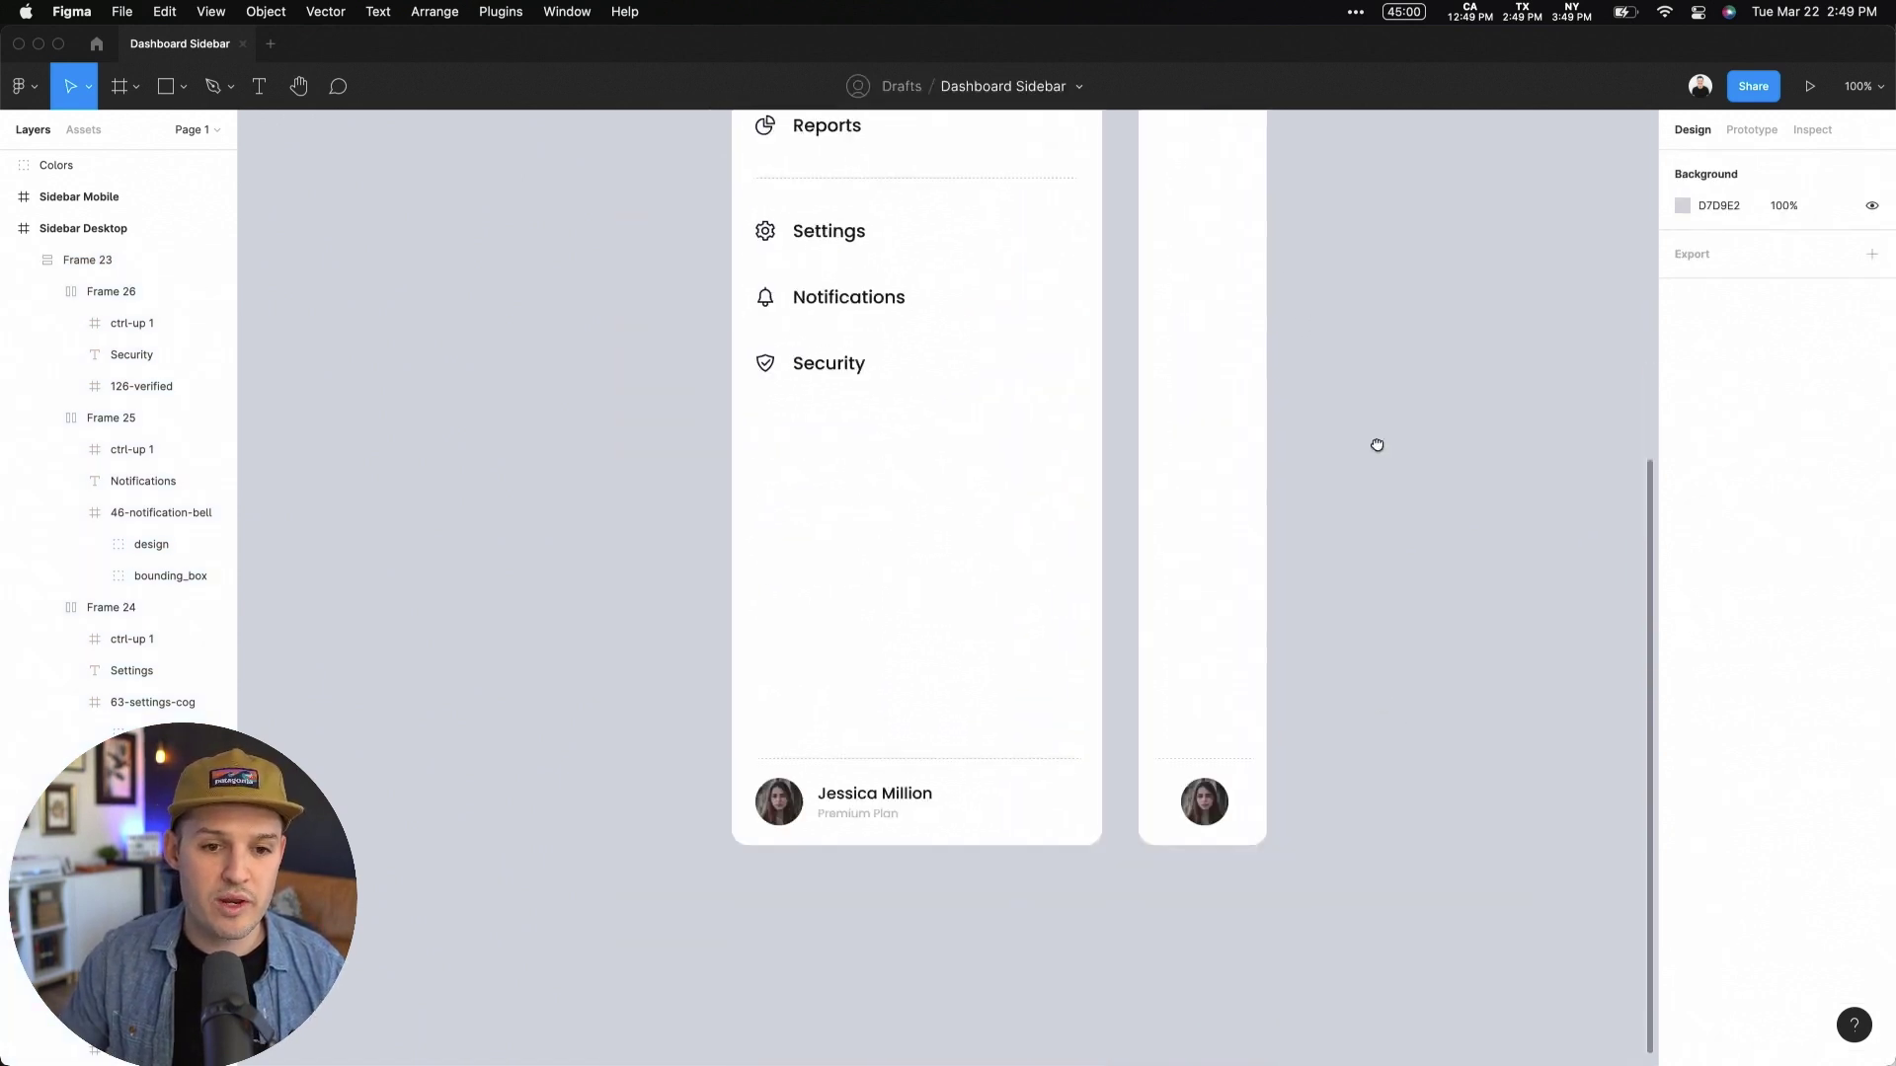
scroll(1316, 672, up, 3)
drag(566, 791, 1270, 267)
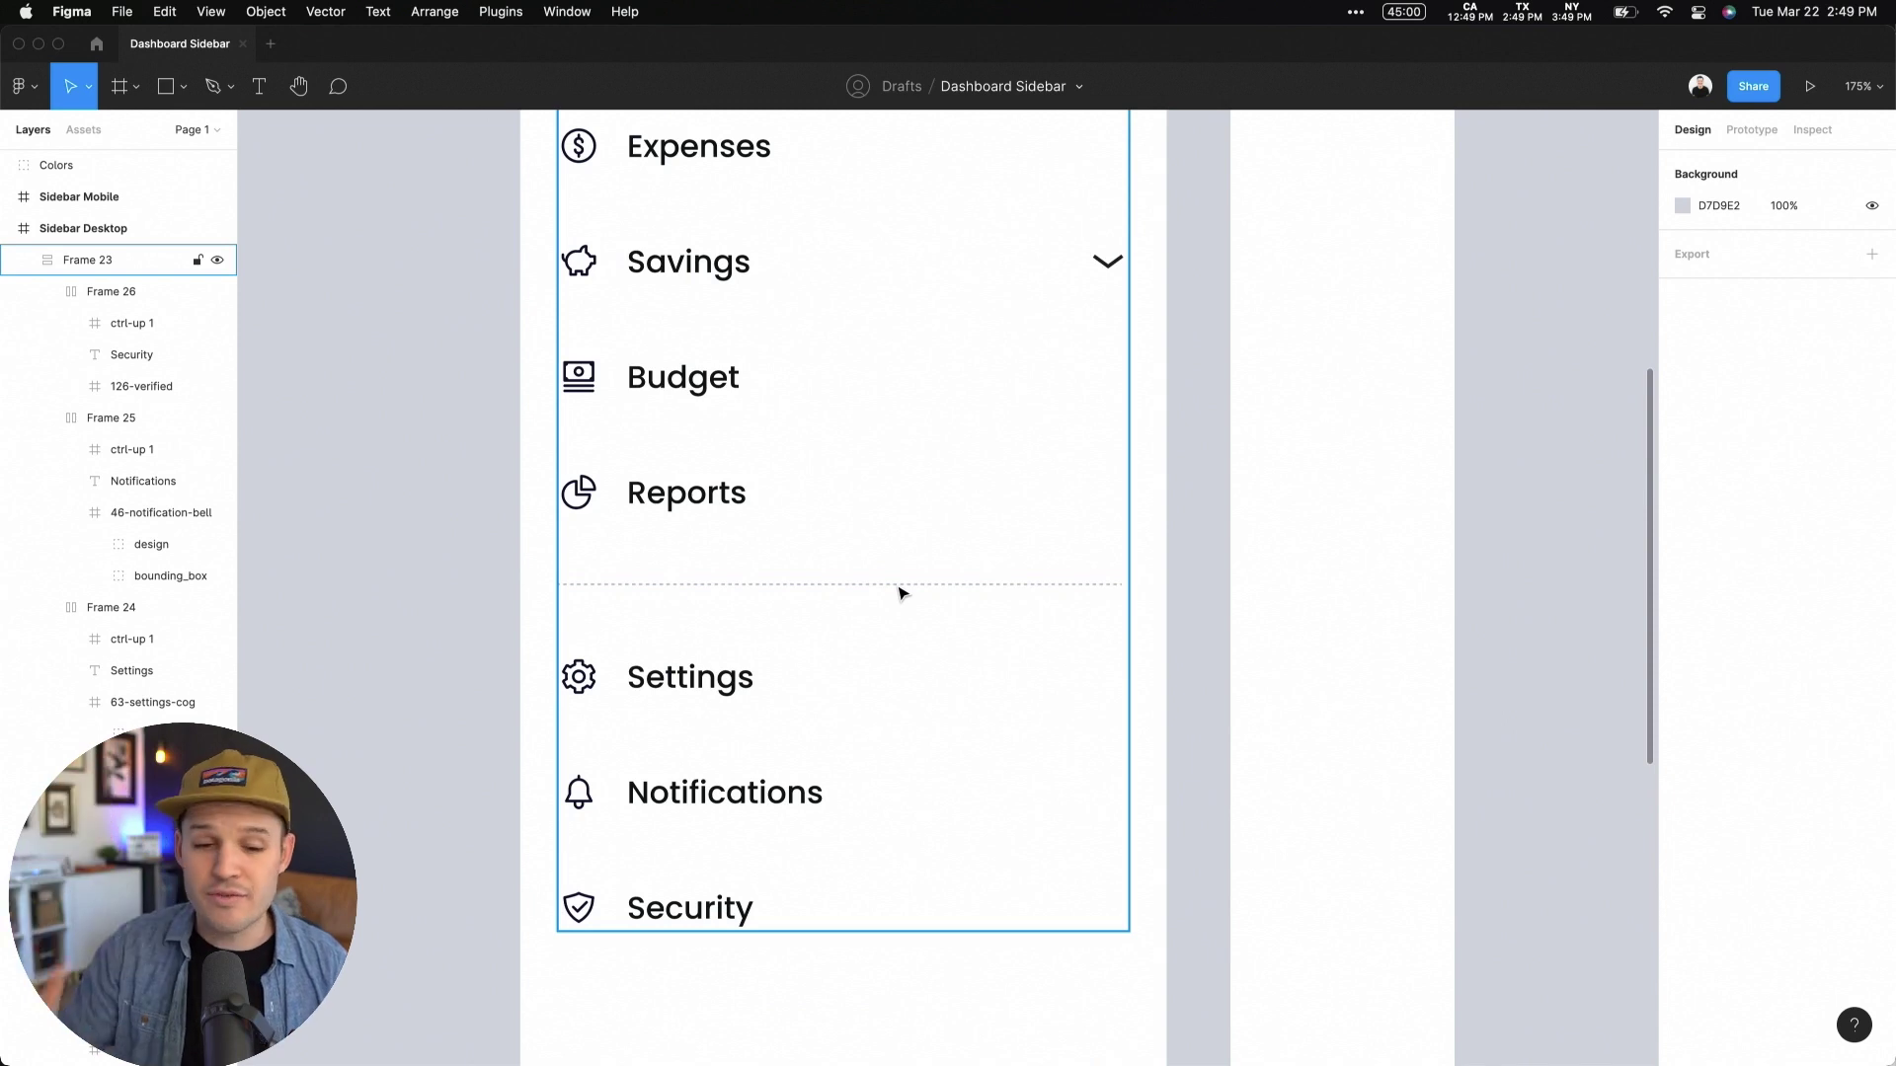
drag(800, 296, 926, 775)
key(shift+0)
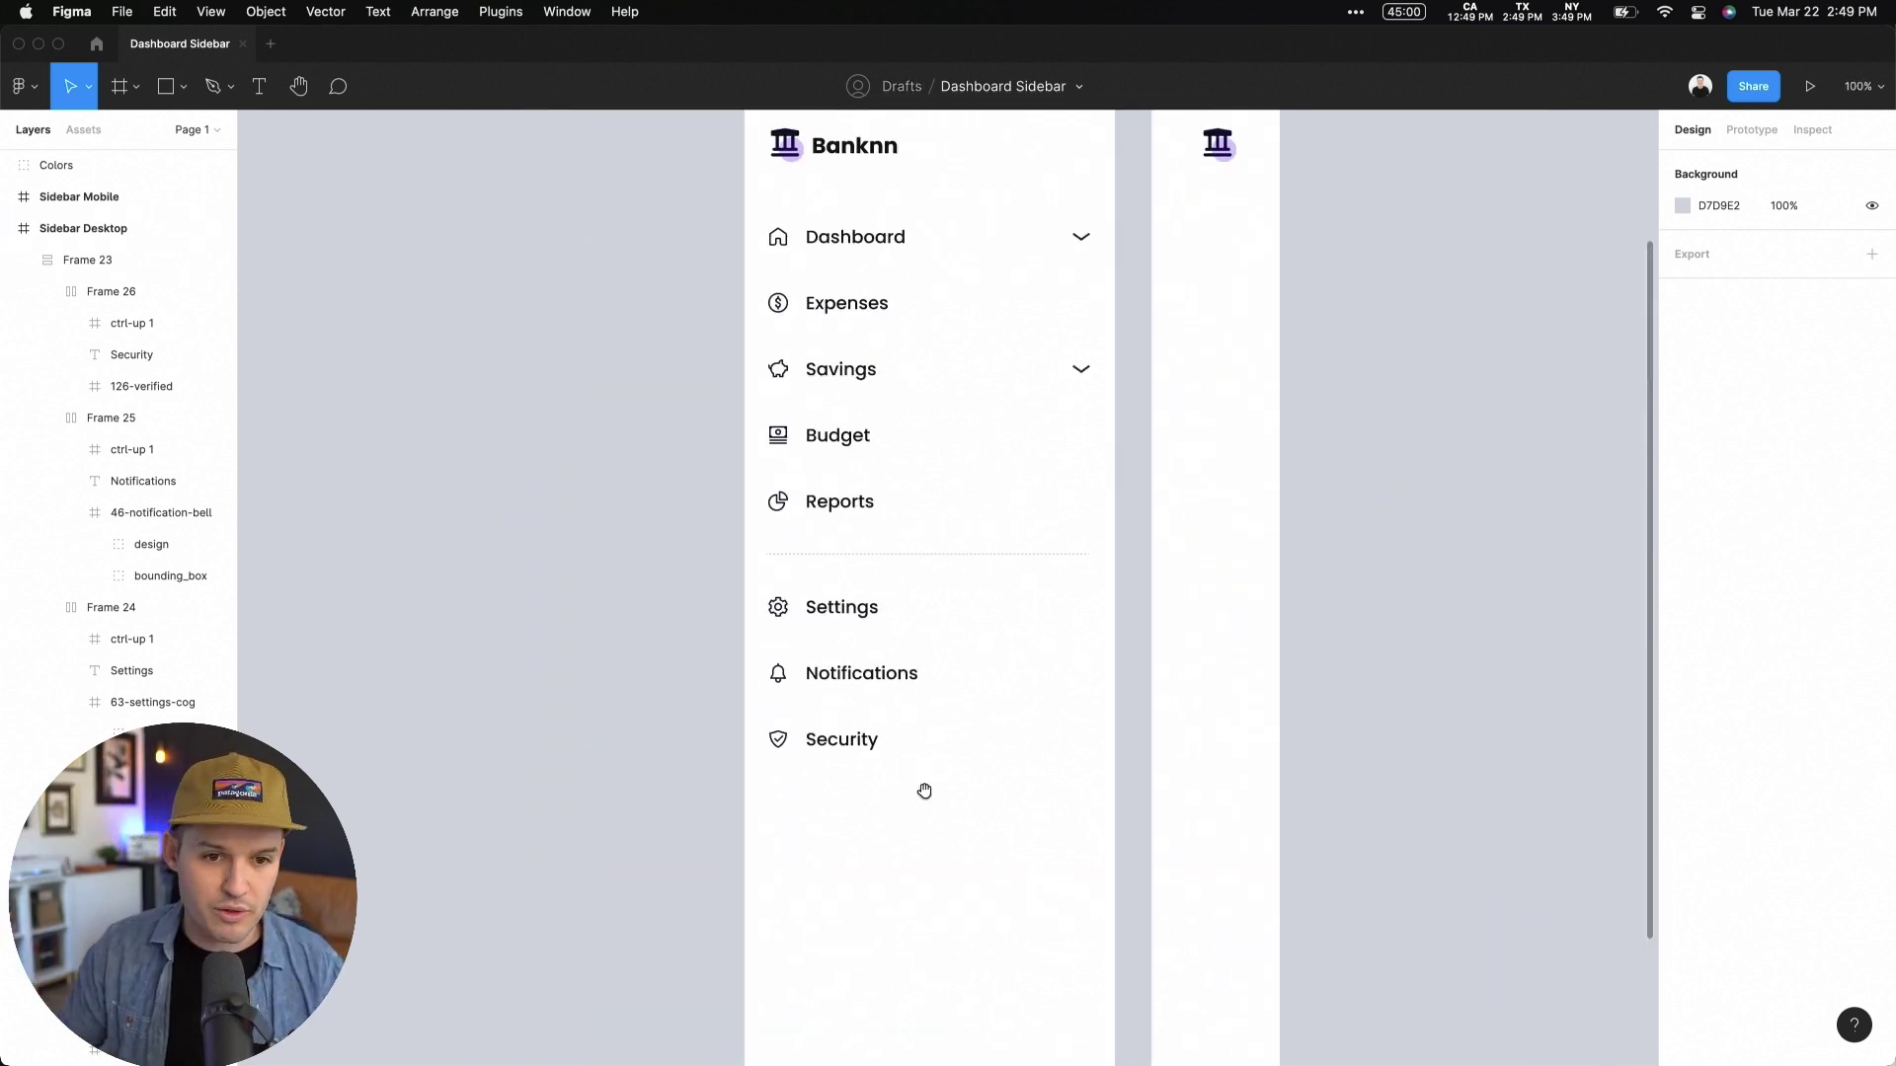
scroll(925, 791, up, 4)
super+click(842, 553)
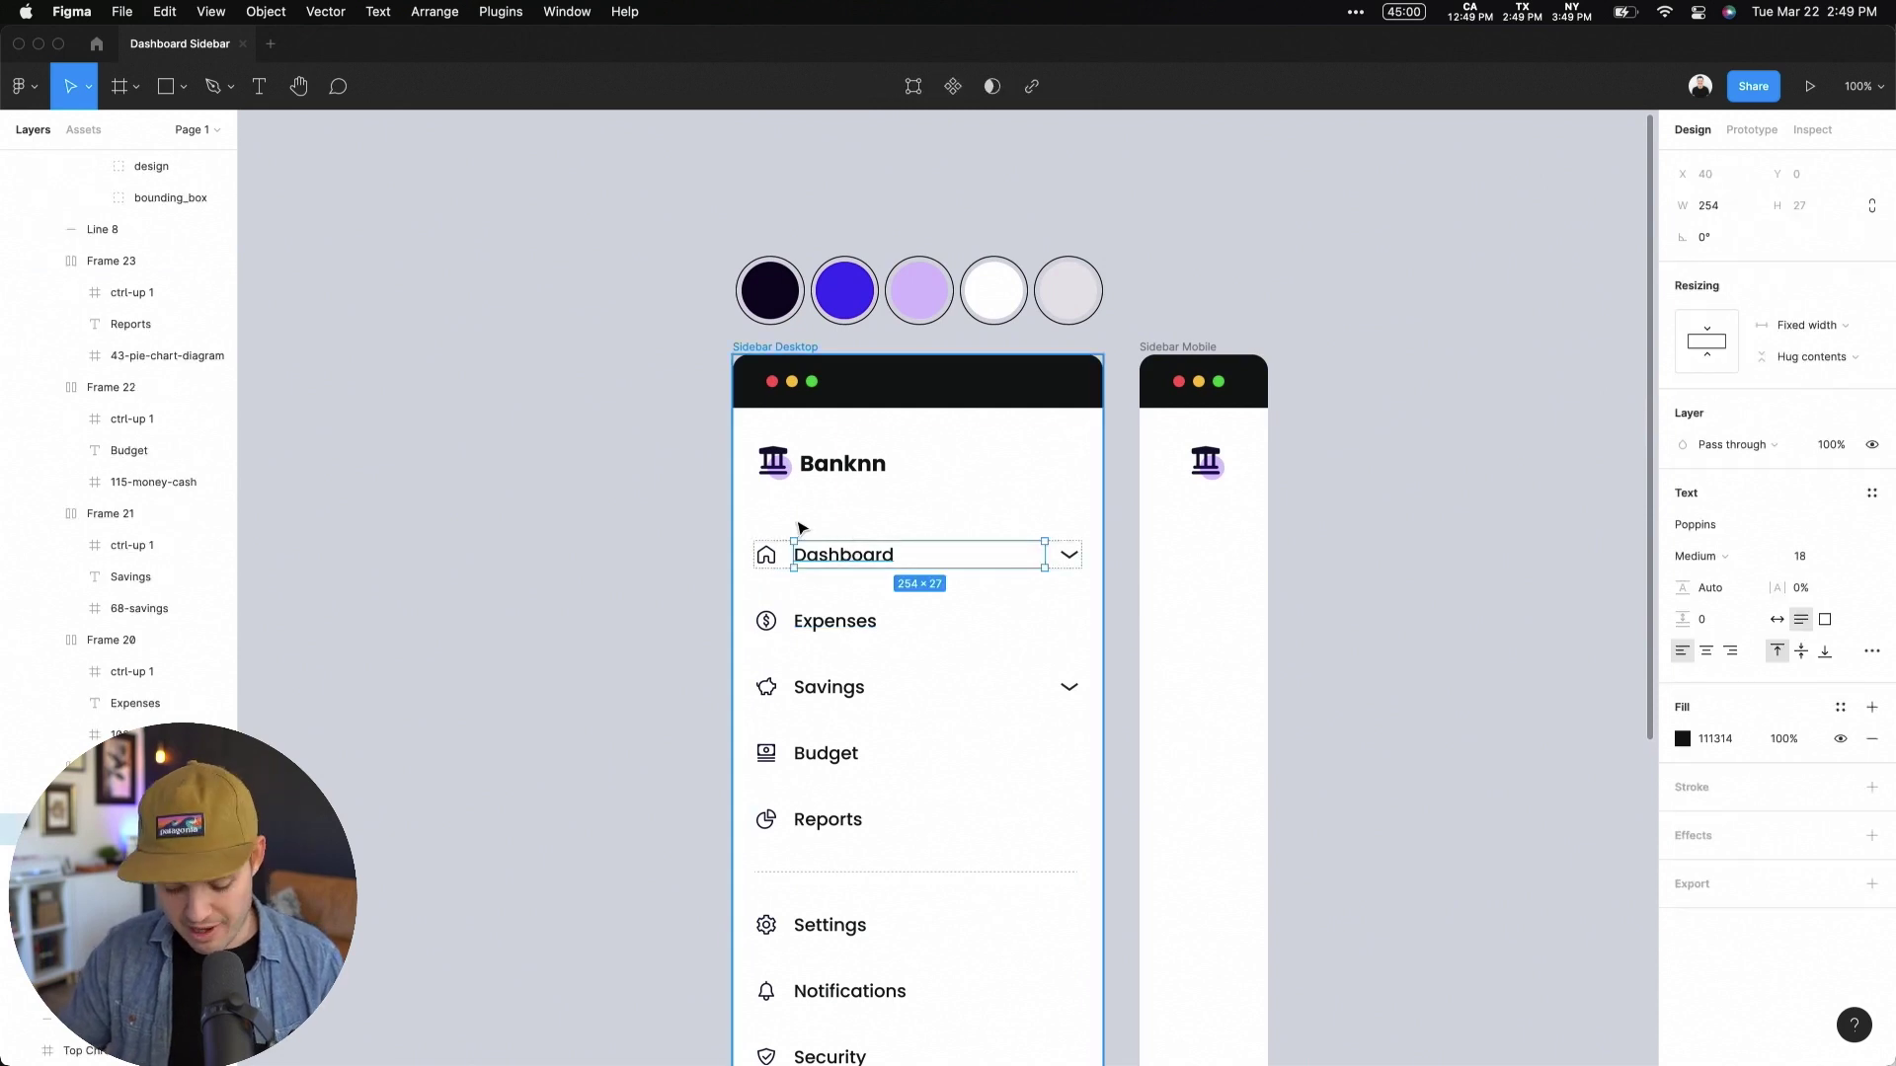
click(589, 652)
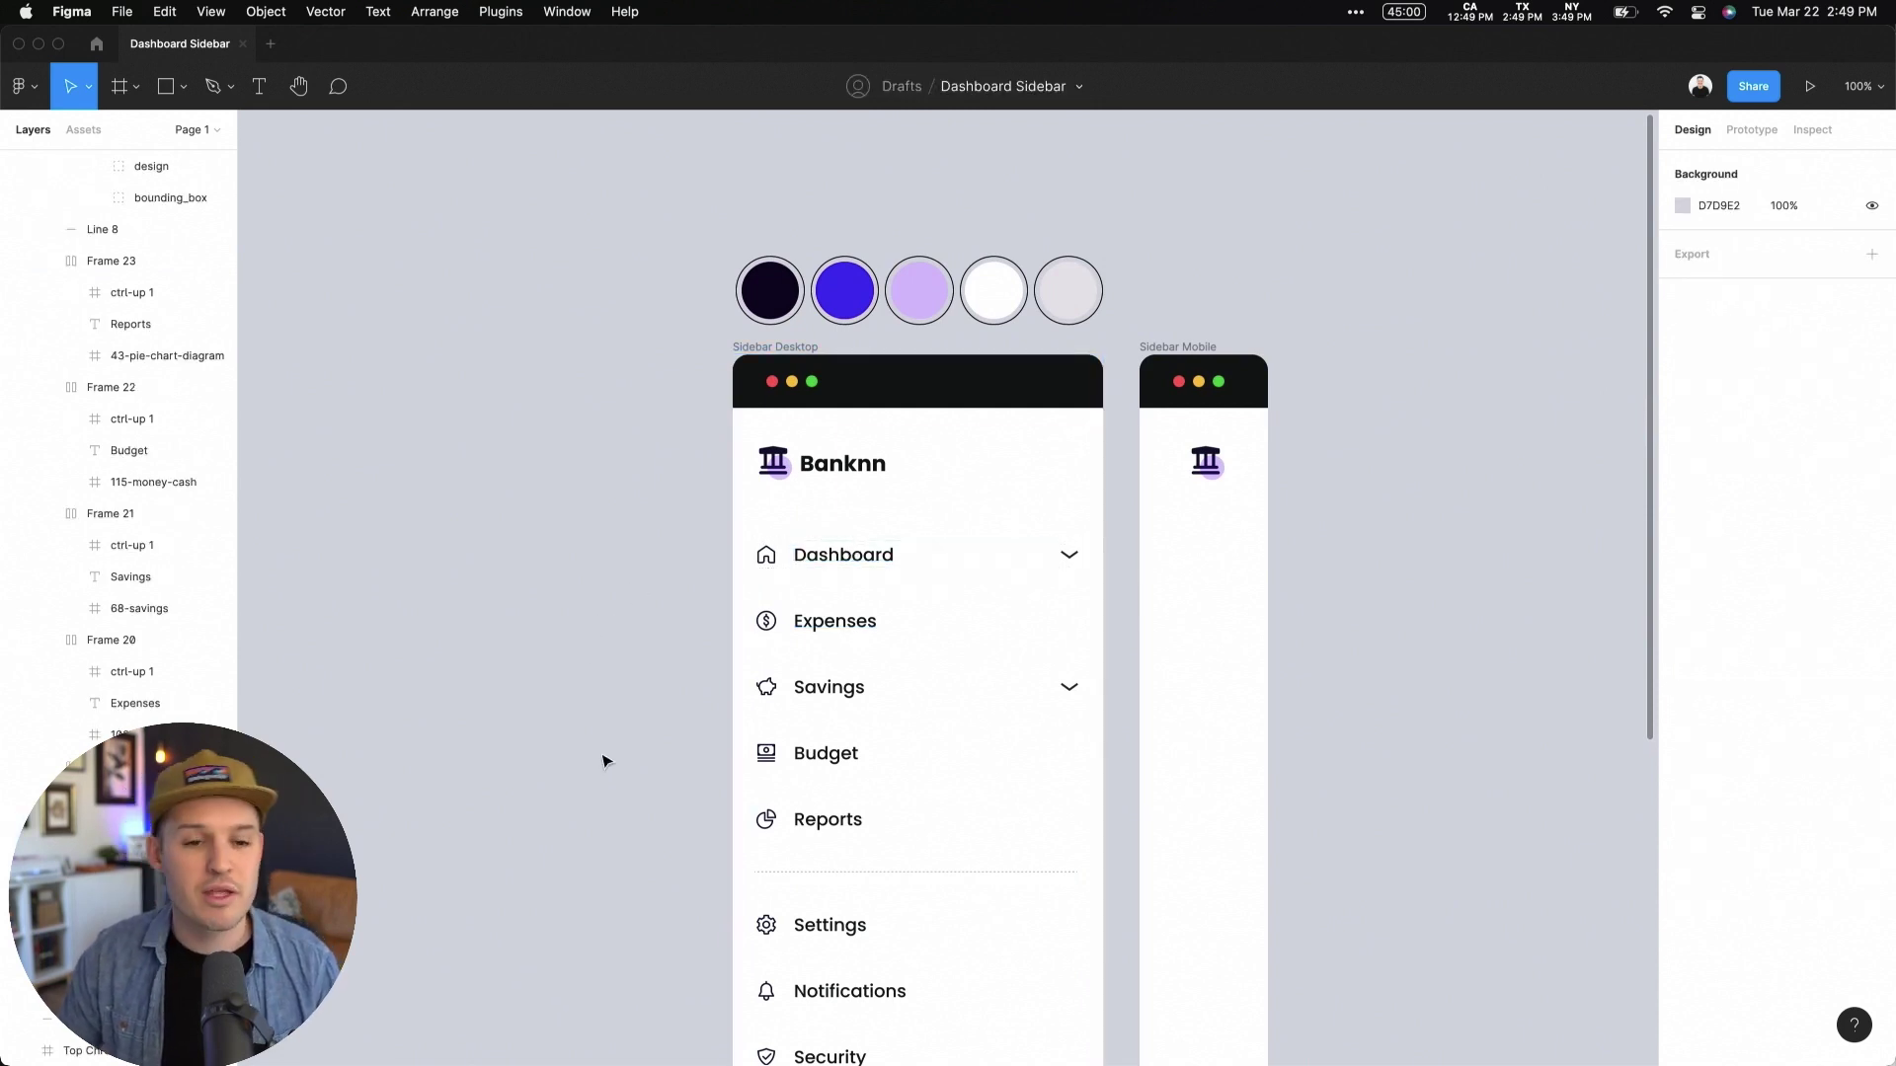
drag(615, 882, 619, 364)
scroll(880, 431, up, 5)
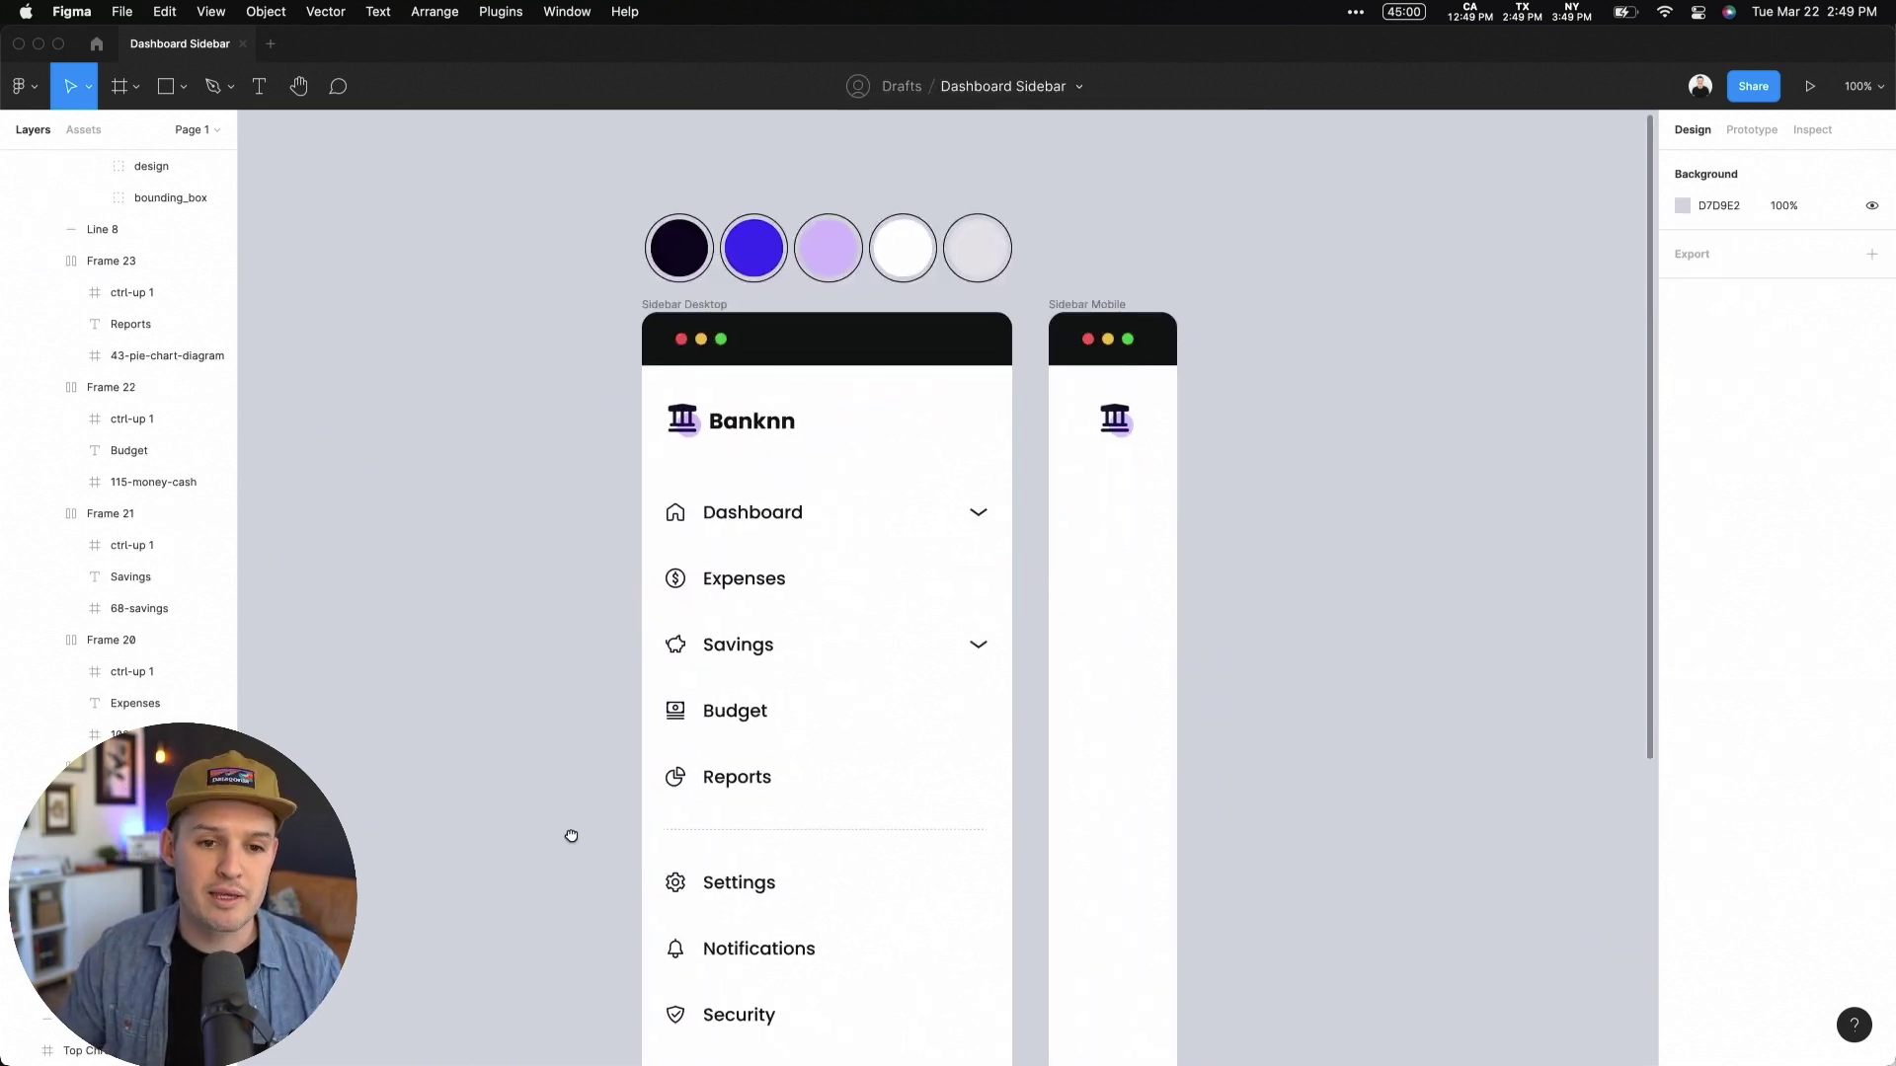
Step: Add a Main Menu heading above Dashboard and a Preferences heading above Settings, in Poppins Medium size 14 with light grey DBDBDB fill
drag(561, 795, 1049, 353)
click(759, 470)
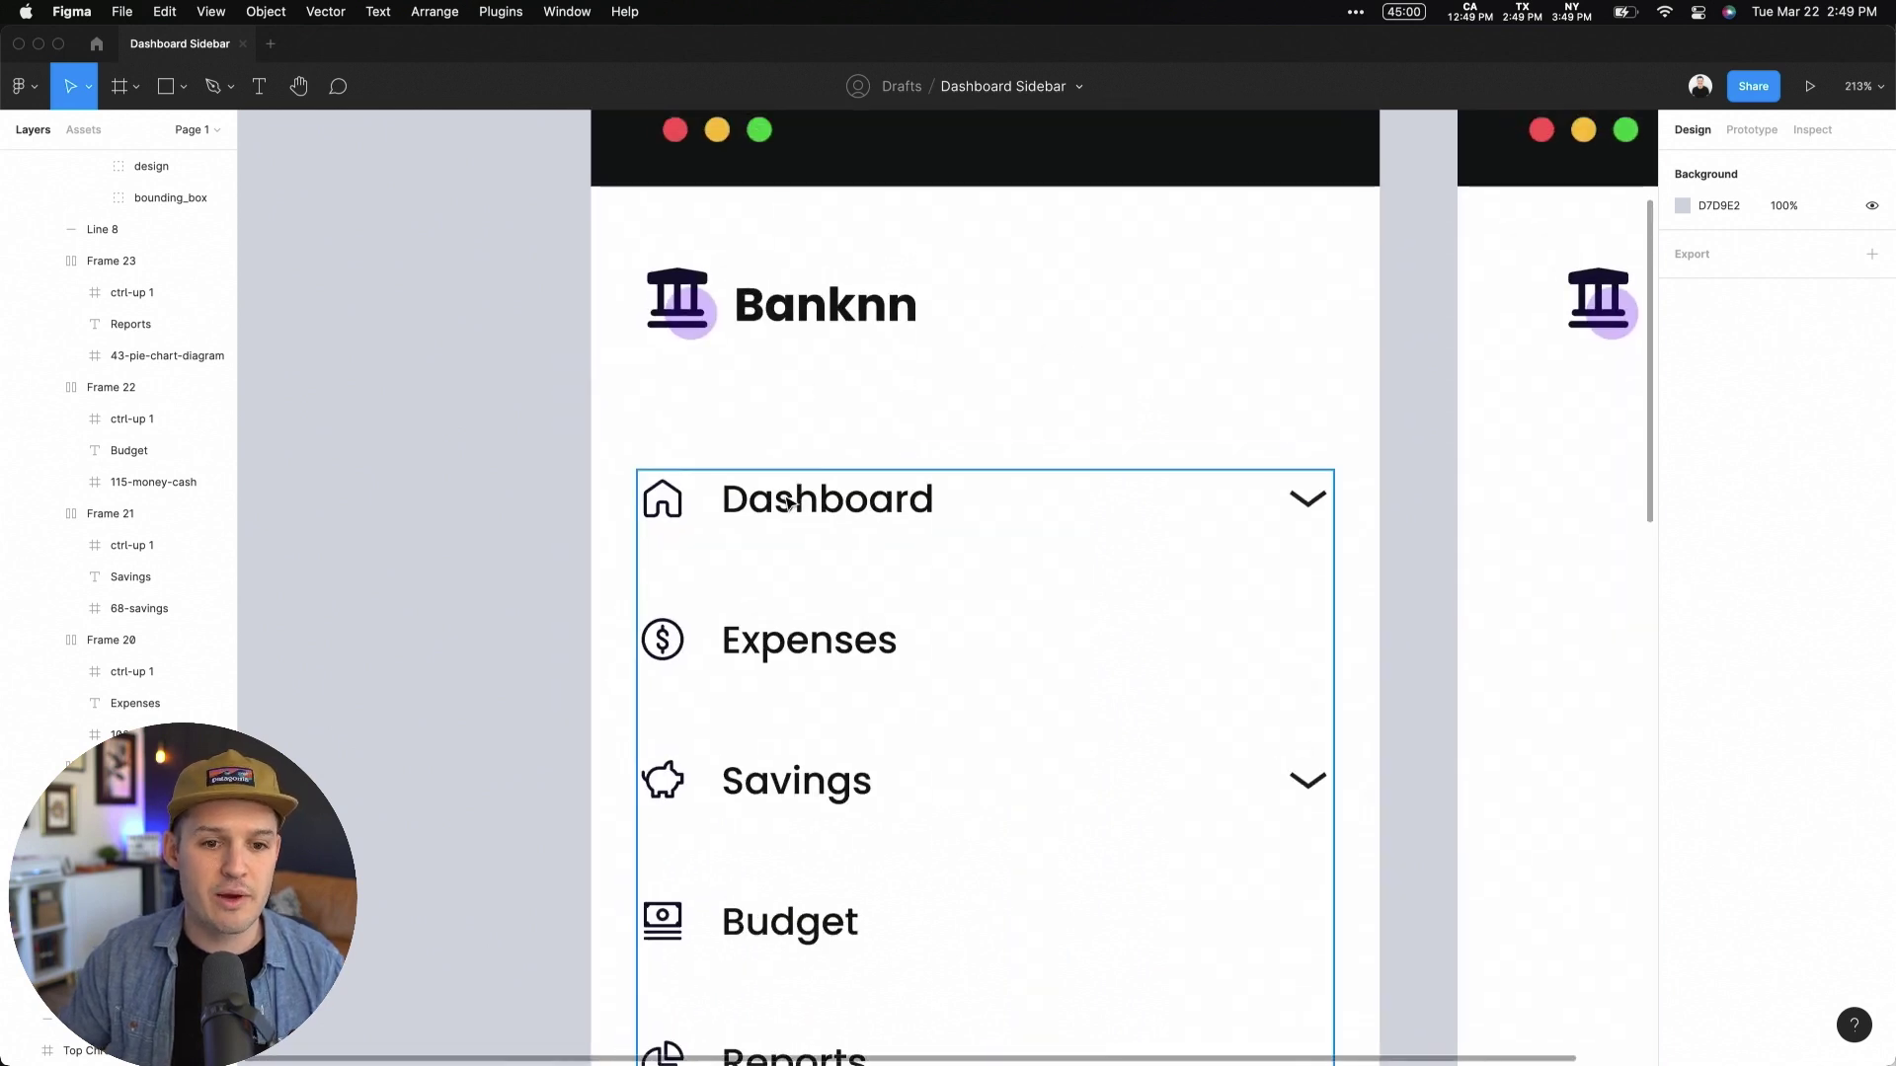
key(ctrl+d)
key(Return)
text(Main Menu)
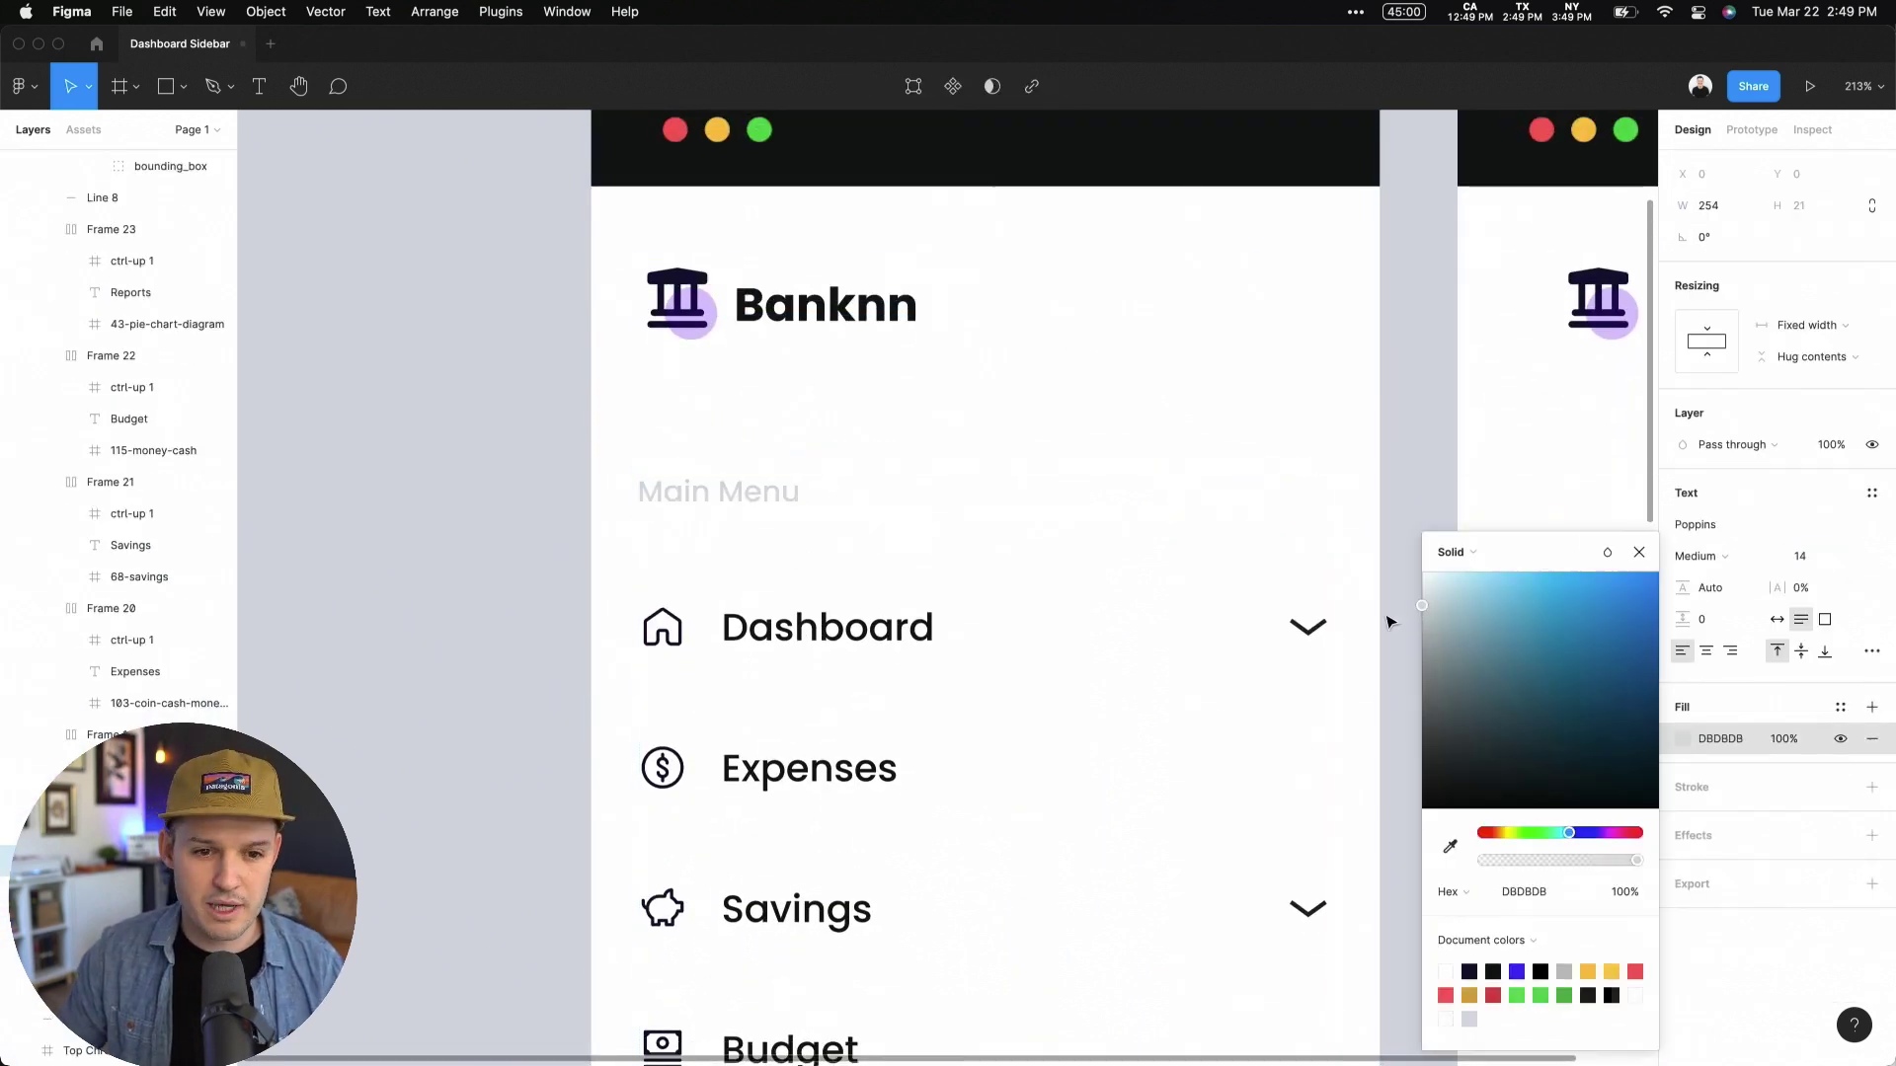
key(Escape)
key(shift+0)
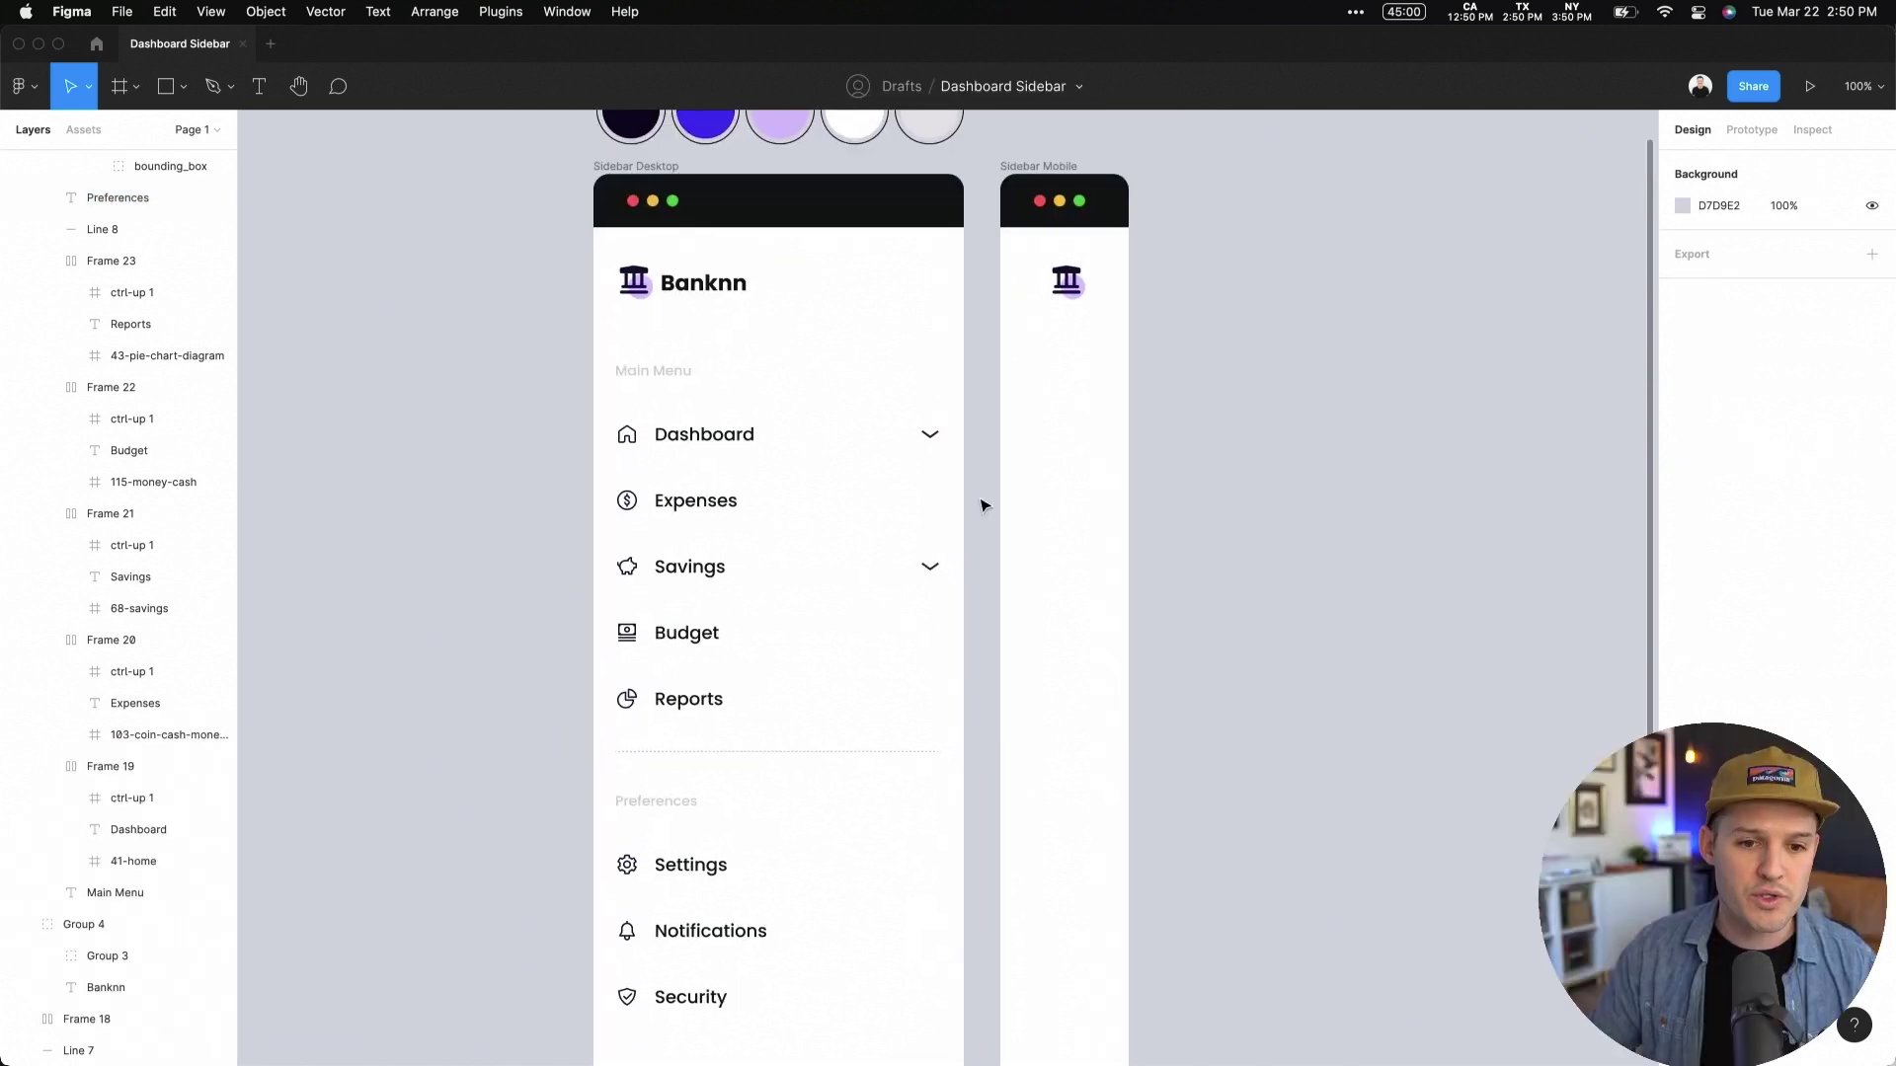
Step: Draw a thin vertical rectangle about 4 × 67 along the desktop sidebar's right edge, level with the Dashboard row
drag(533, 355, 1008, 606)
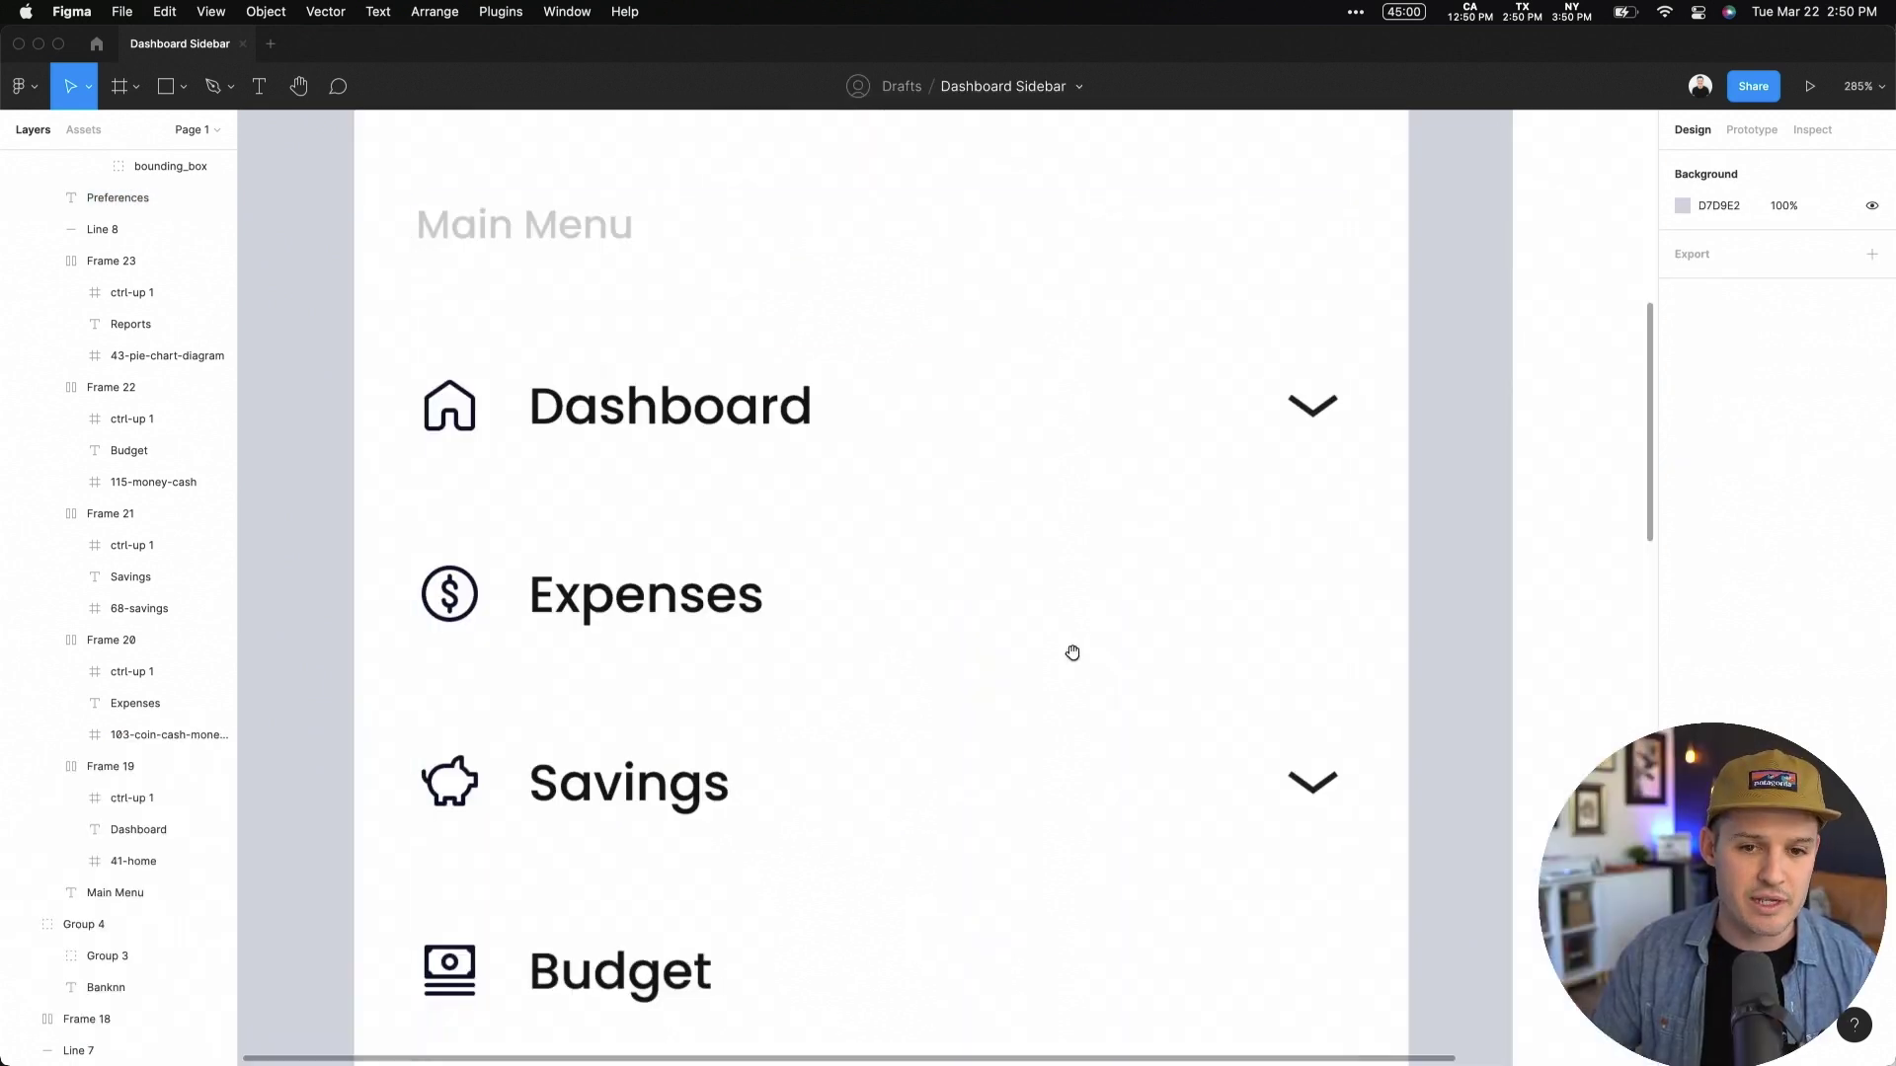
key(r)
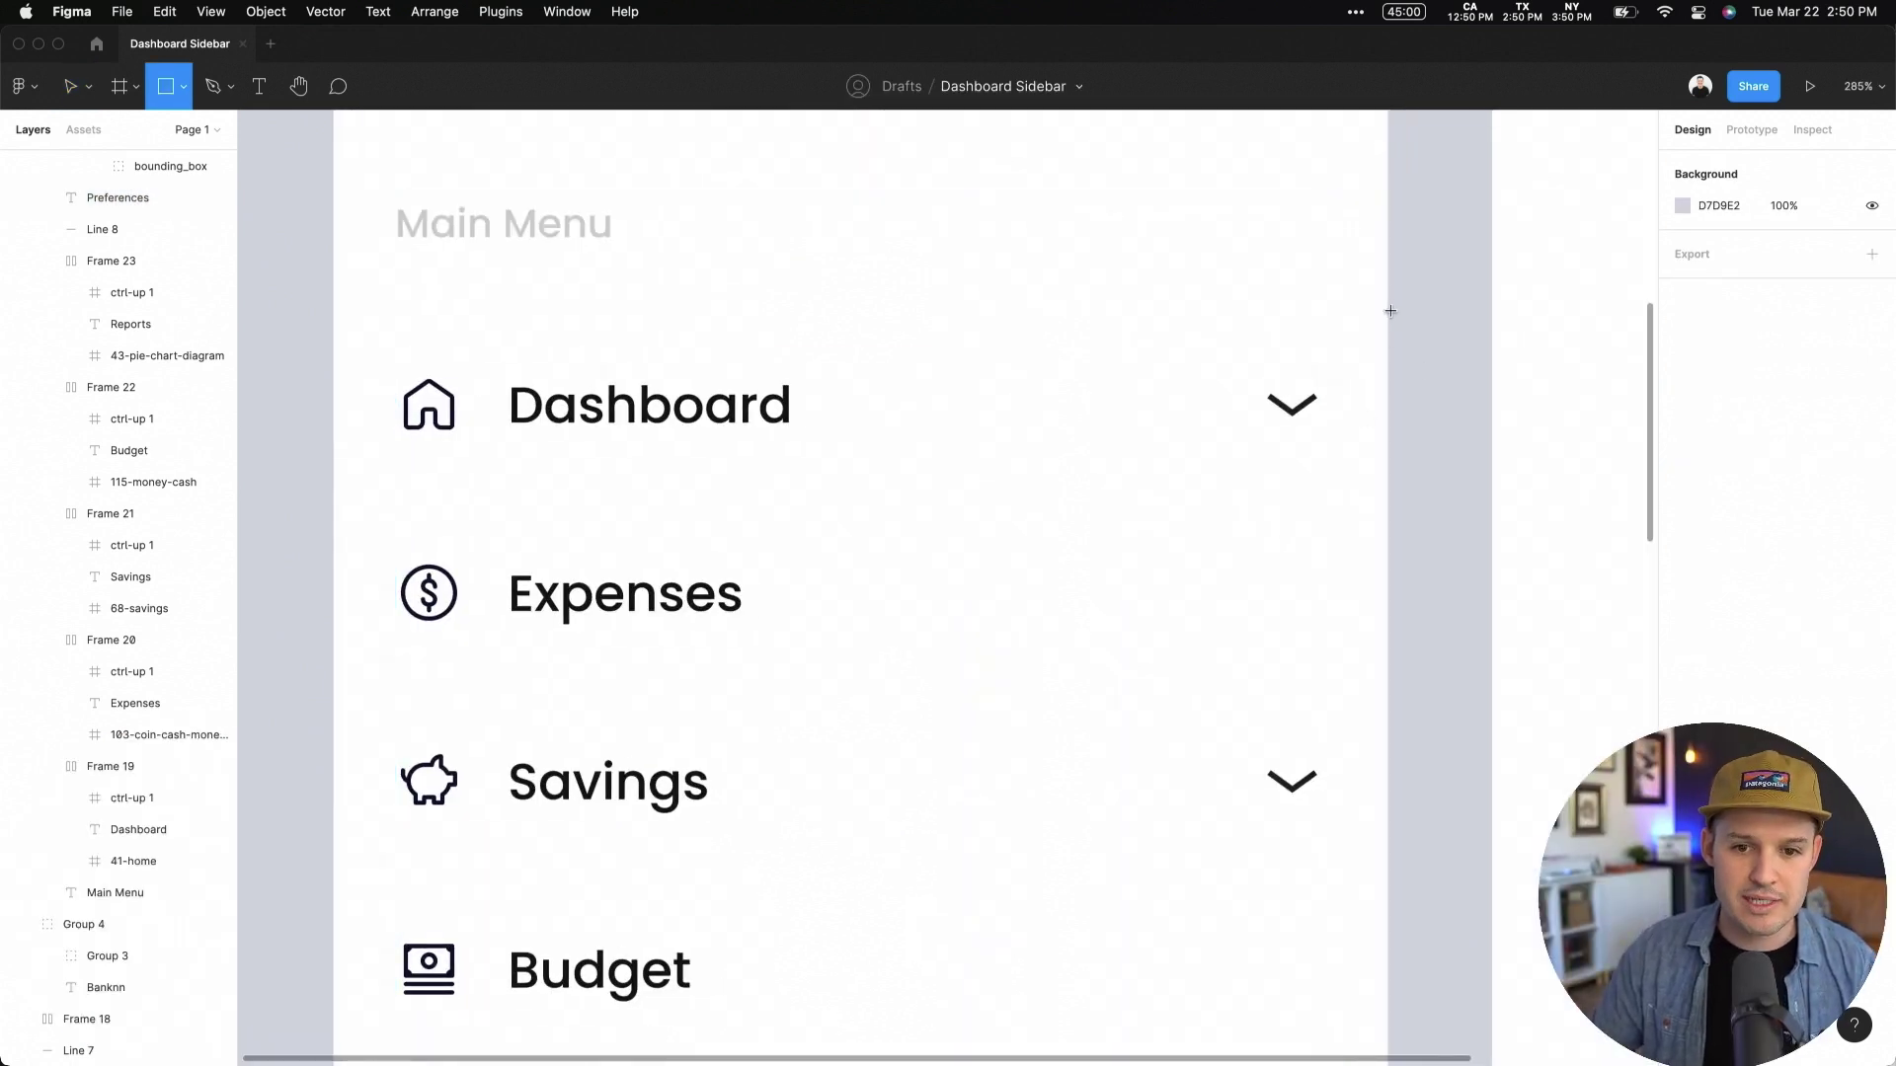
drag(1388, 305, 1376, 494)
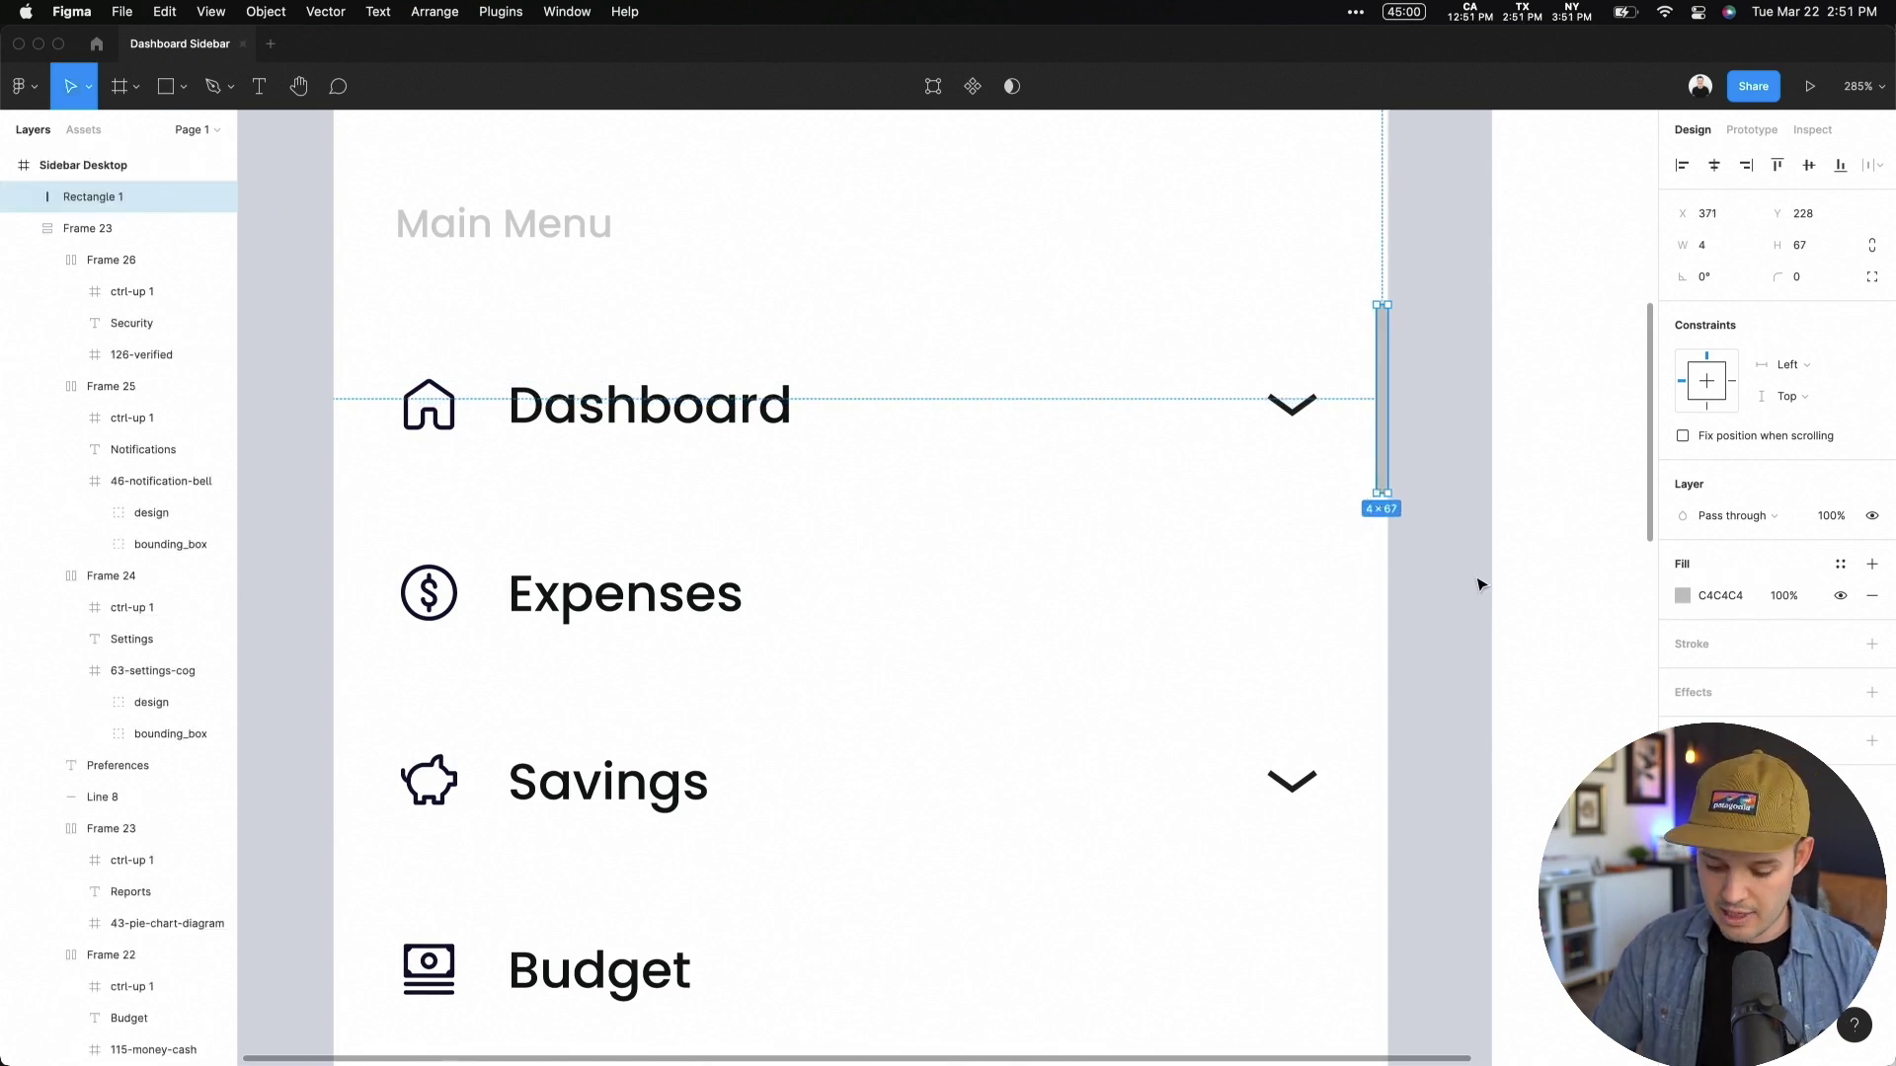
Step: Fill the thin rectangle beside the Dashboard row with the blue-violet sampled from the colour palette above the frames
key(shift+1)
key(i)
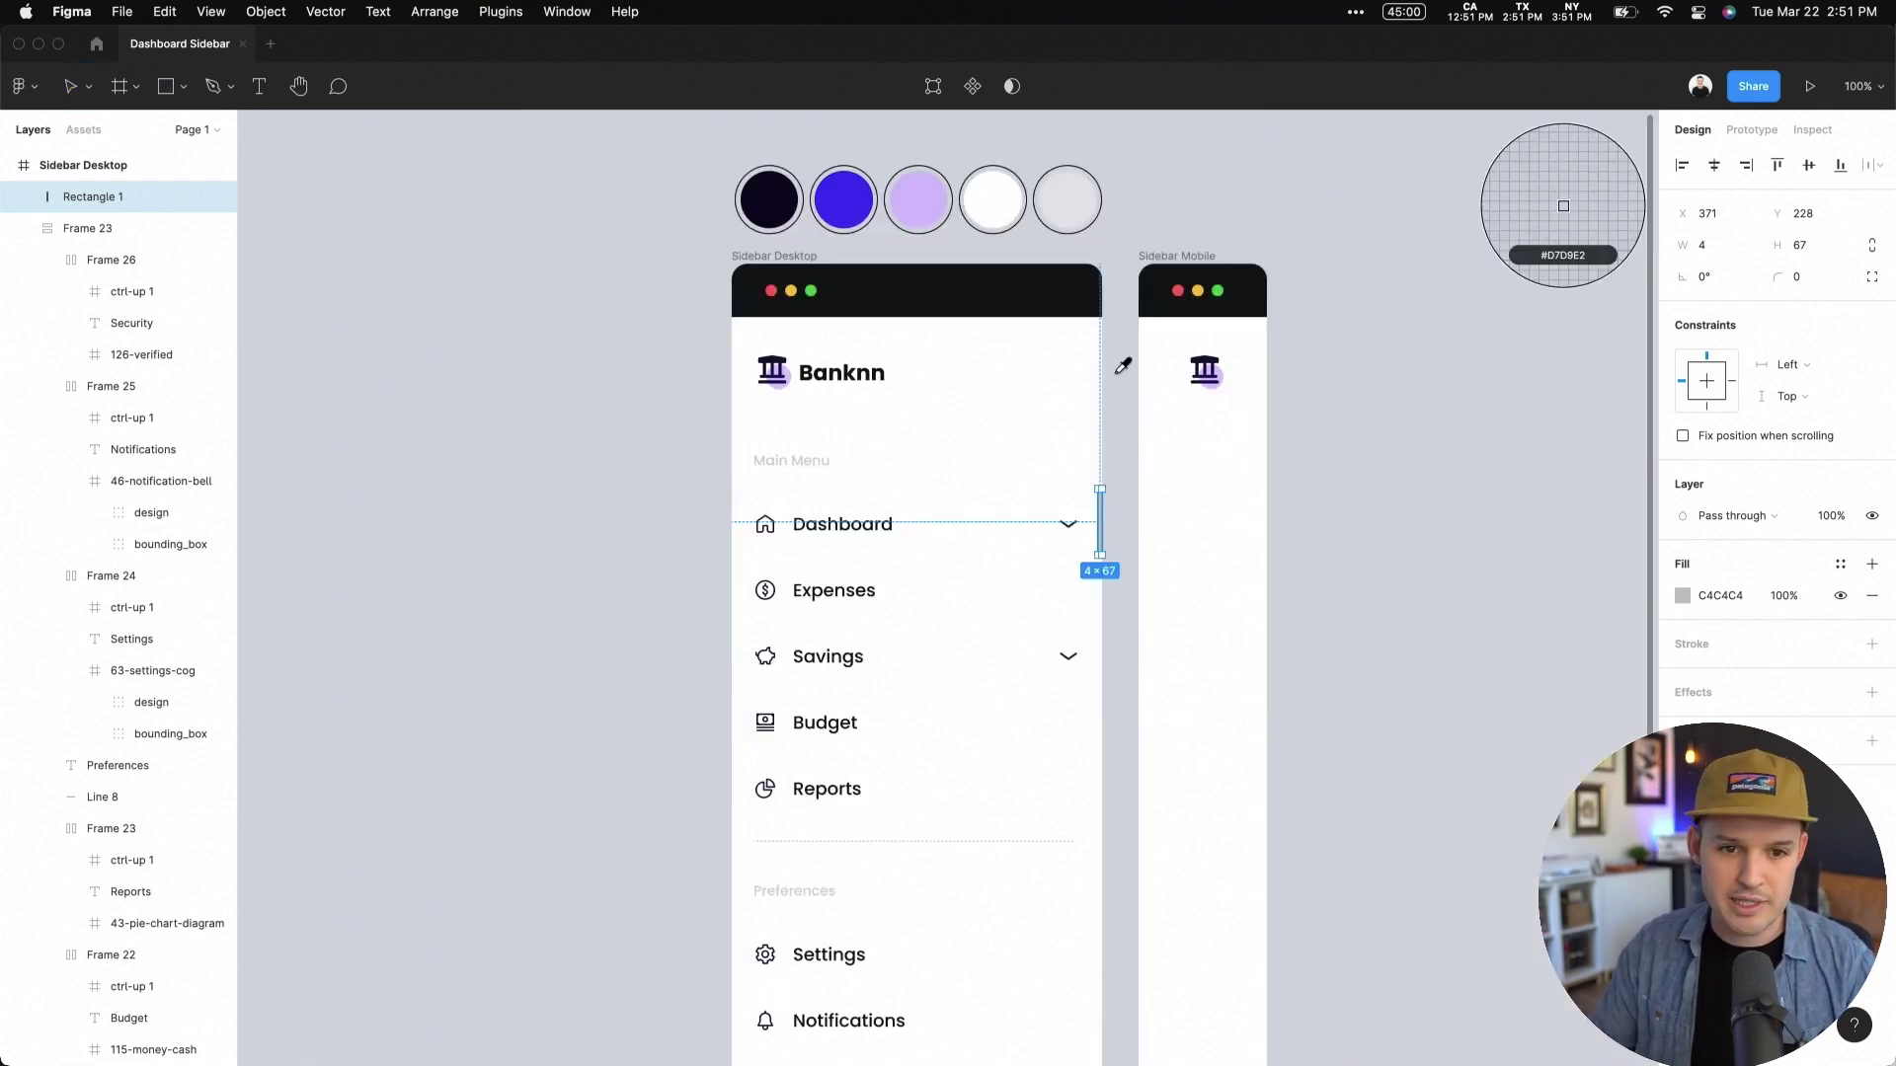
click(848, 204)
click(1359, 495)
scroll(1061, 501, up, 5)
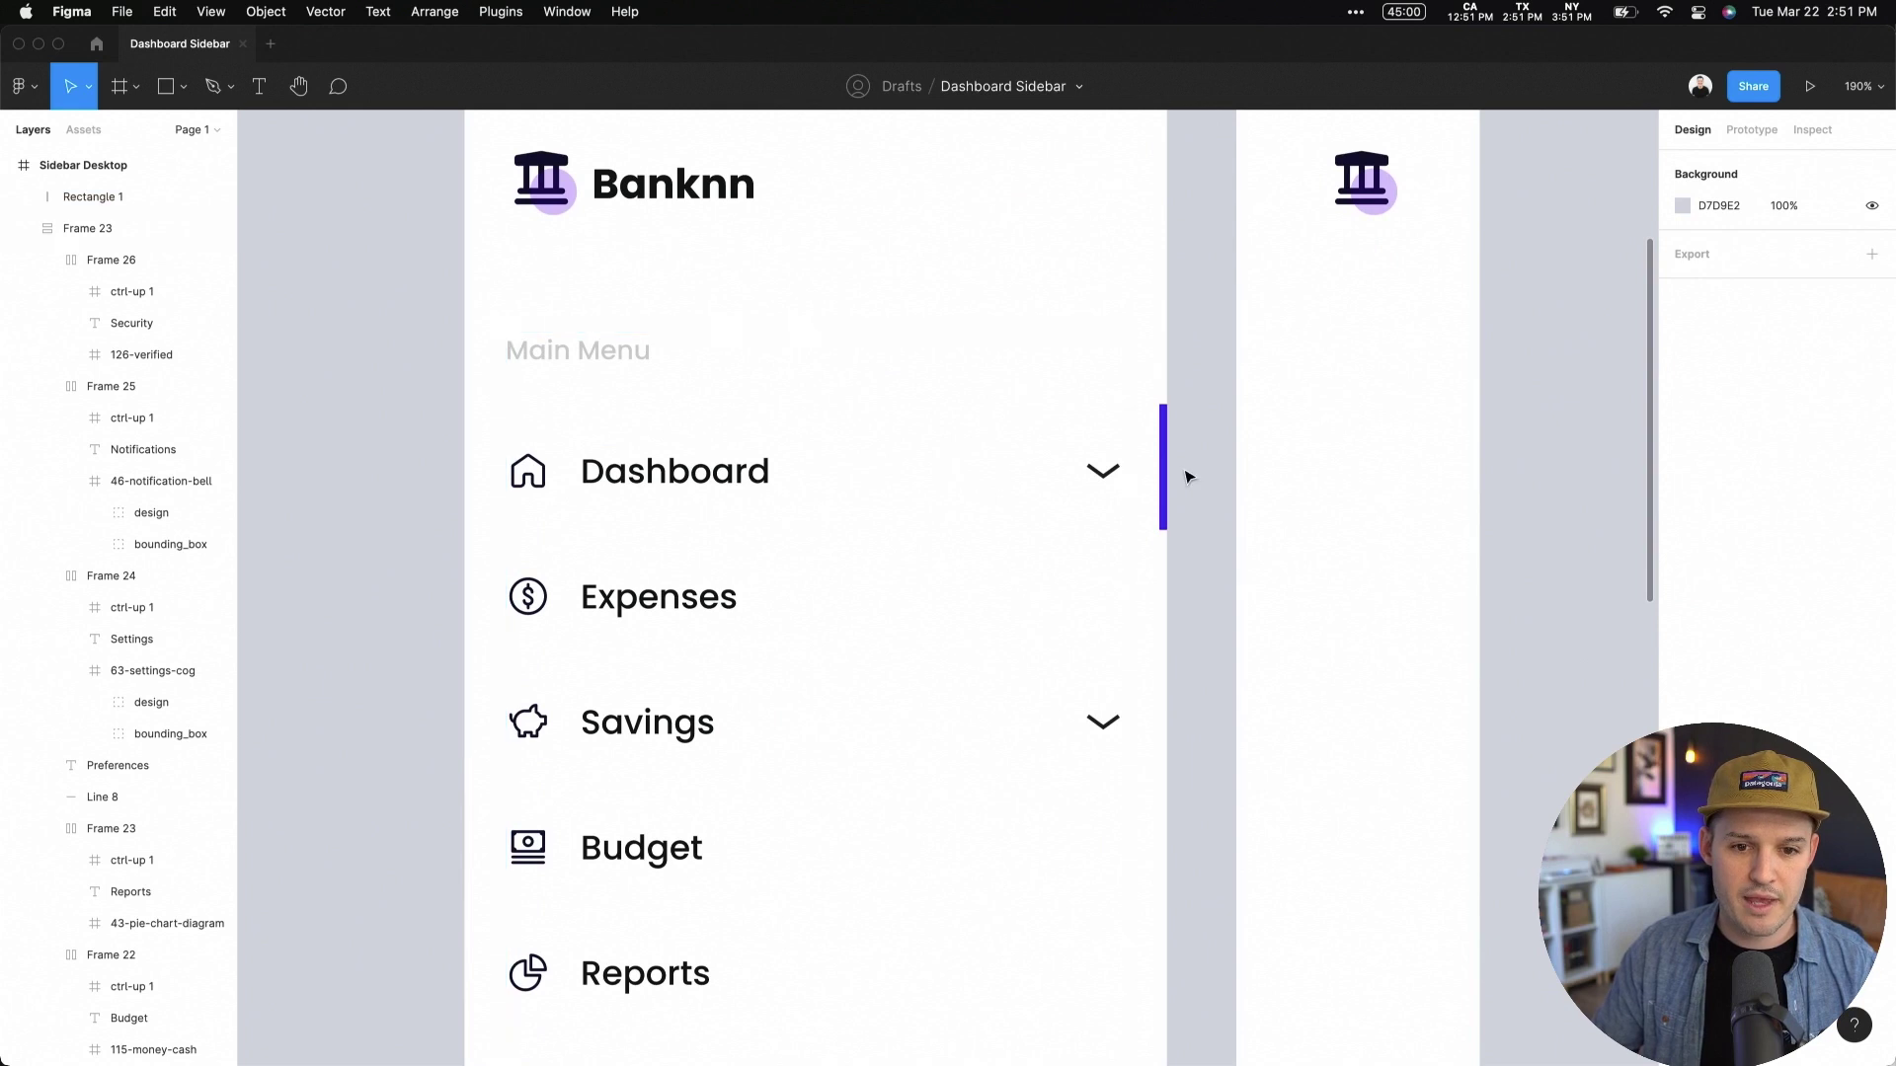
Step: Select the Dashboard row together with the accent bar to check how they line up vertically
click(800, 484)
click(800, 484)
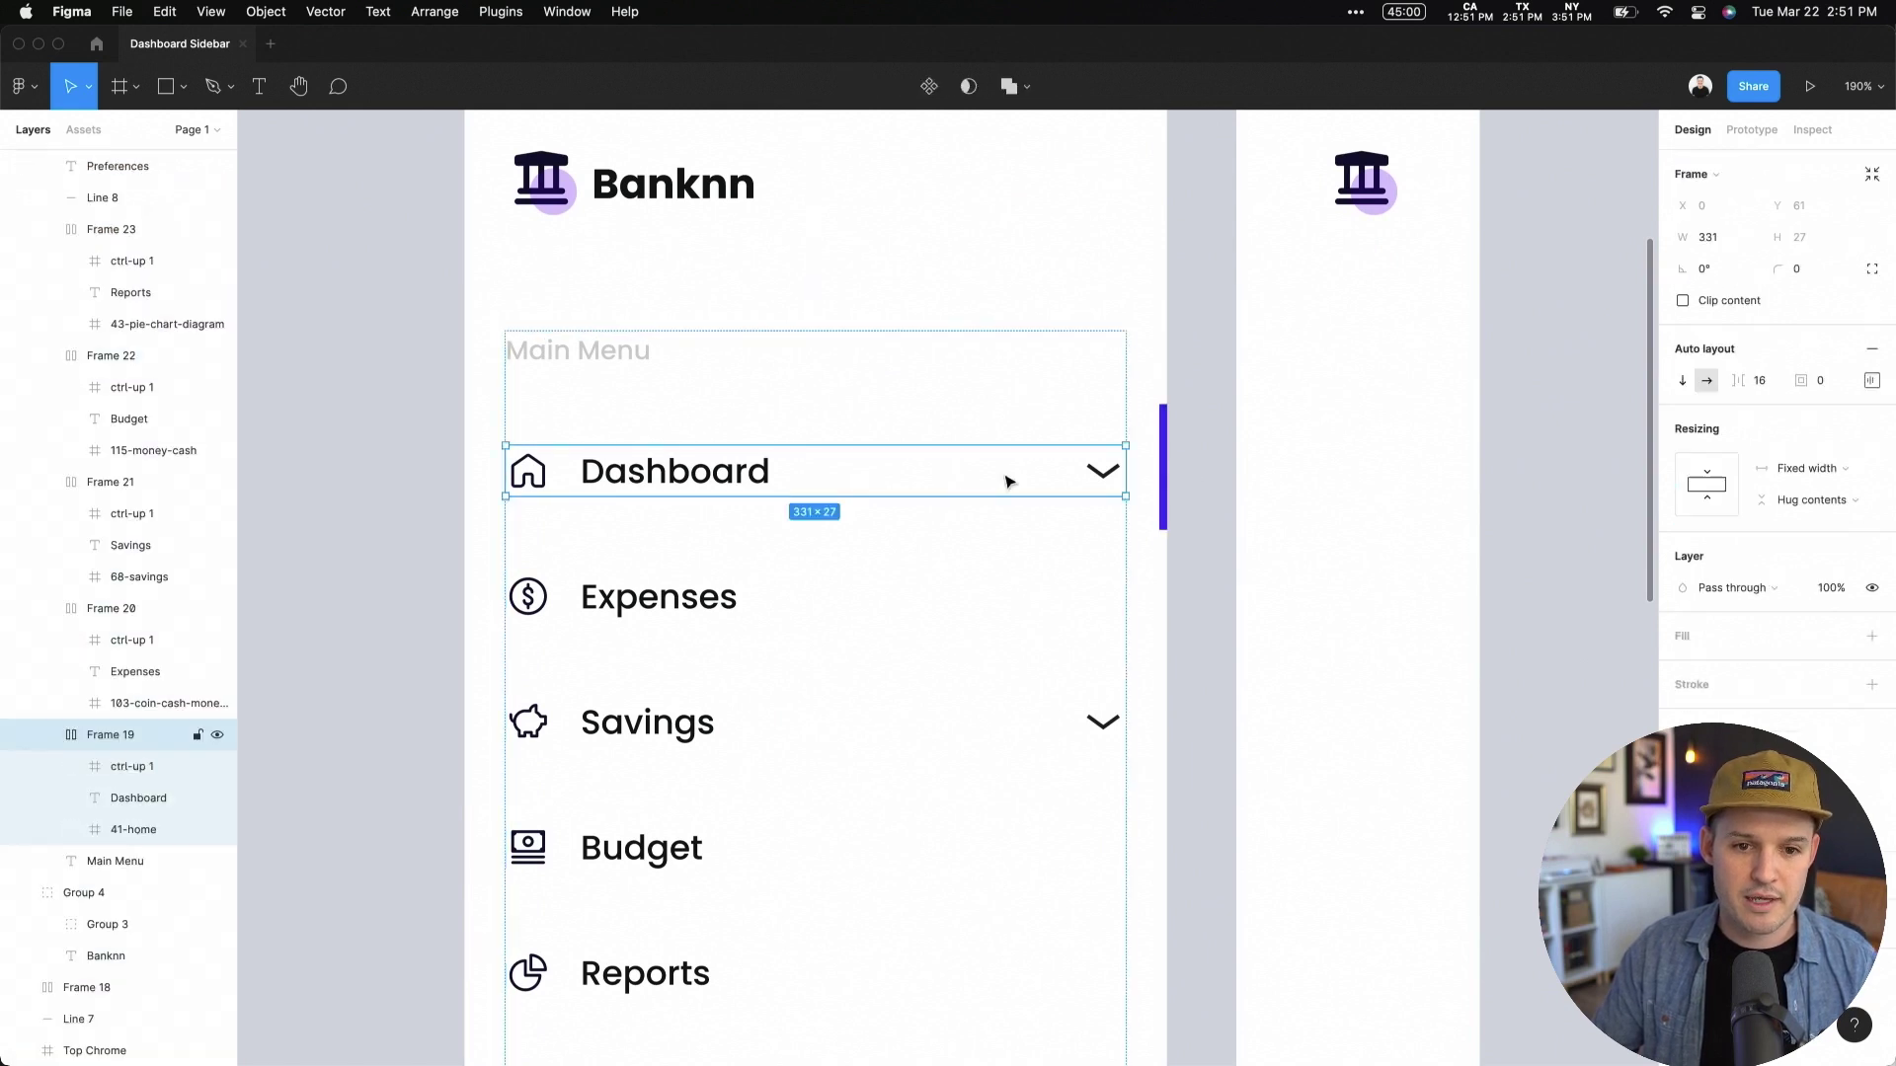
shift+click(1163, 472)
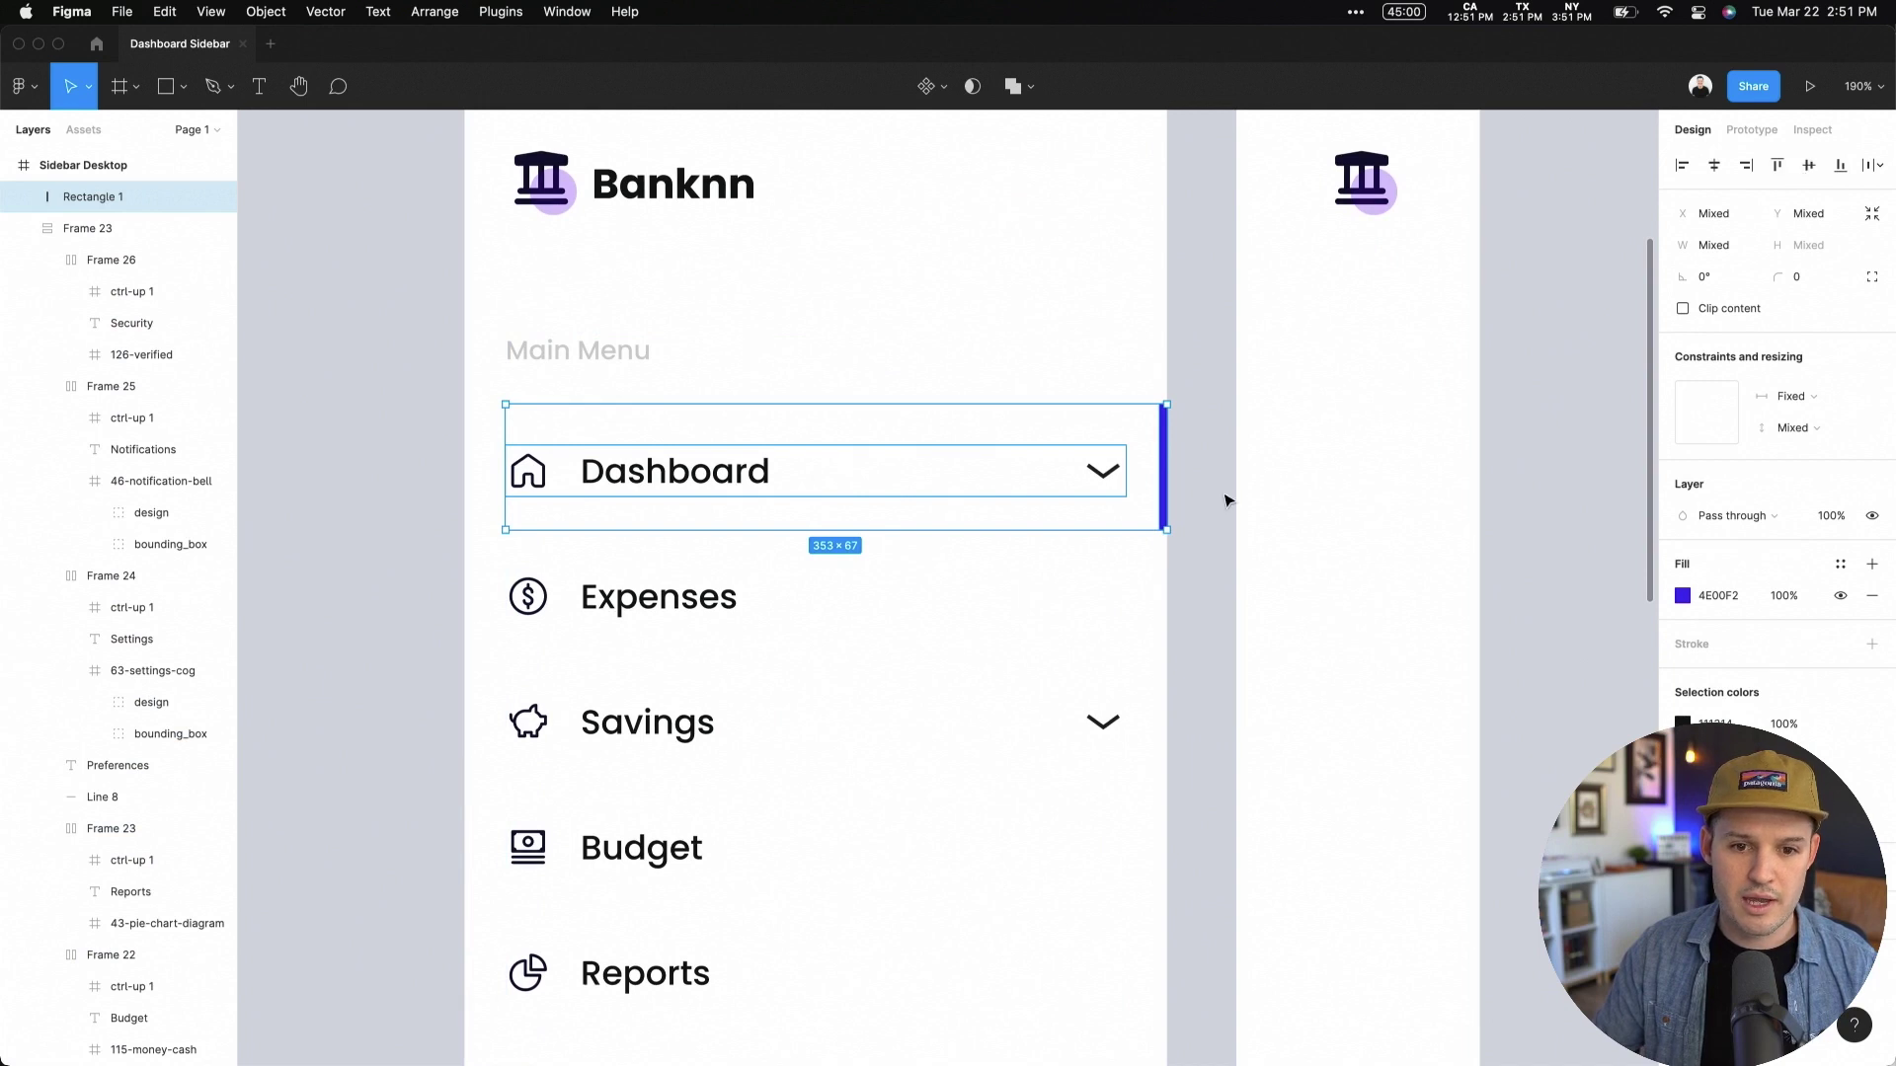
click(1213, 499)
scroll(1206, 563, down, 2)
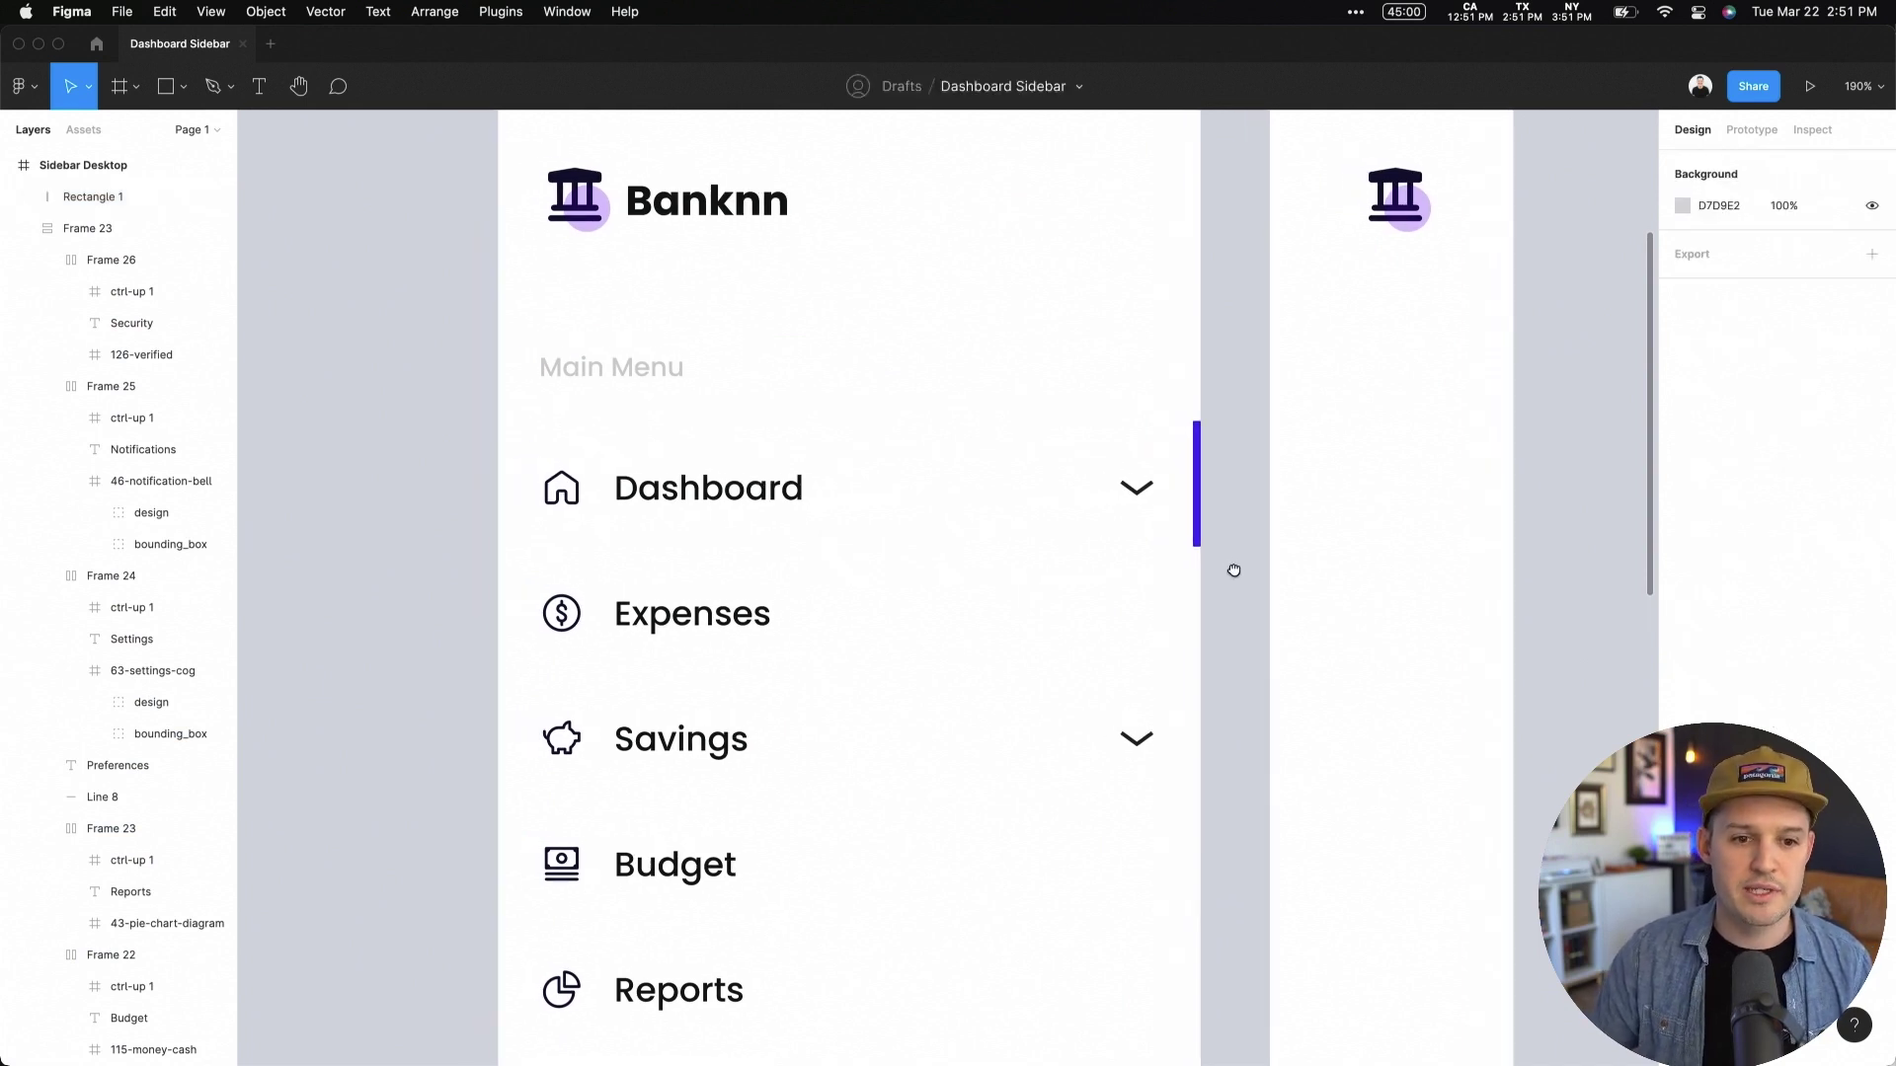
Step: Change the Dashboard label's text fill to the blue-violet document colour
click(583, 449)
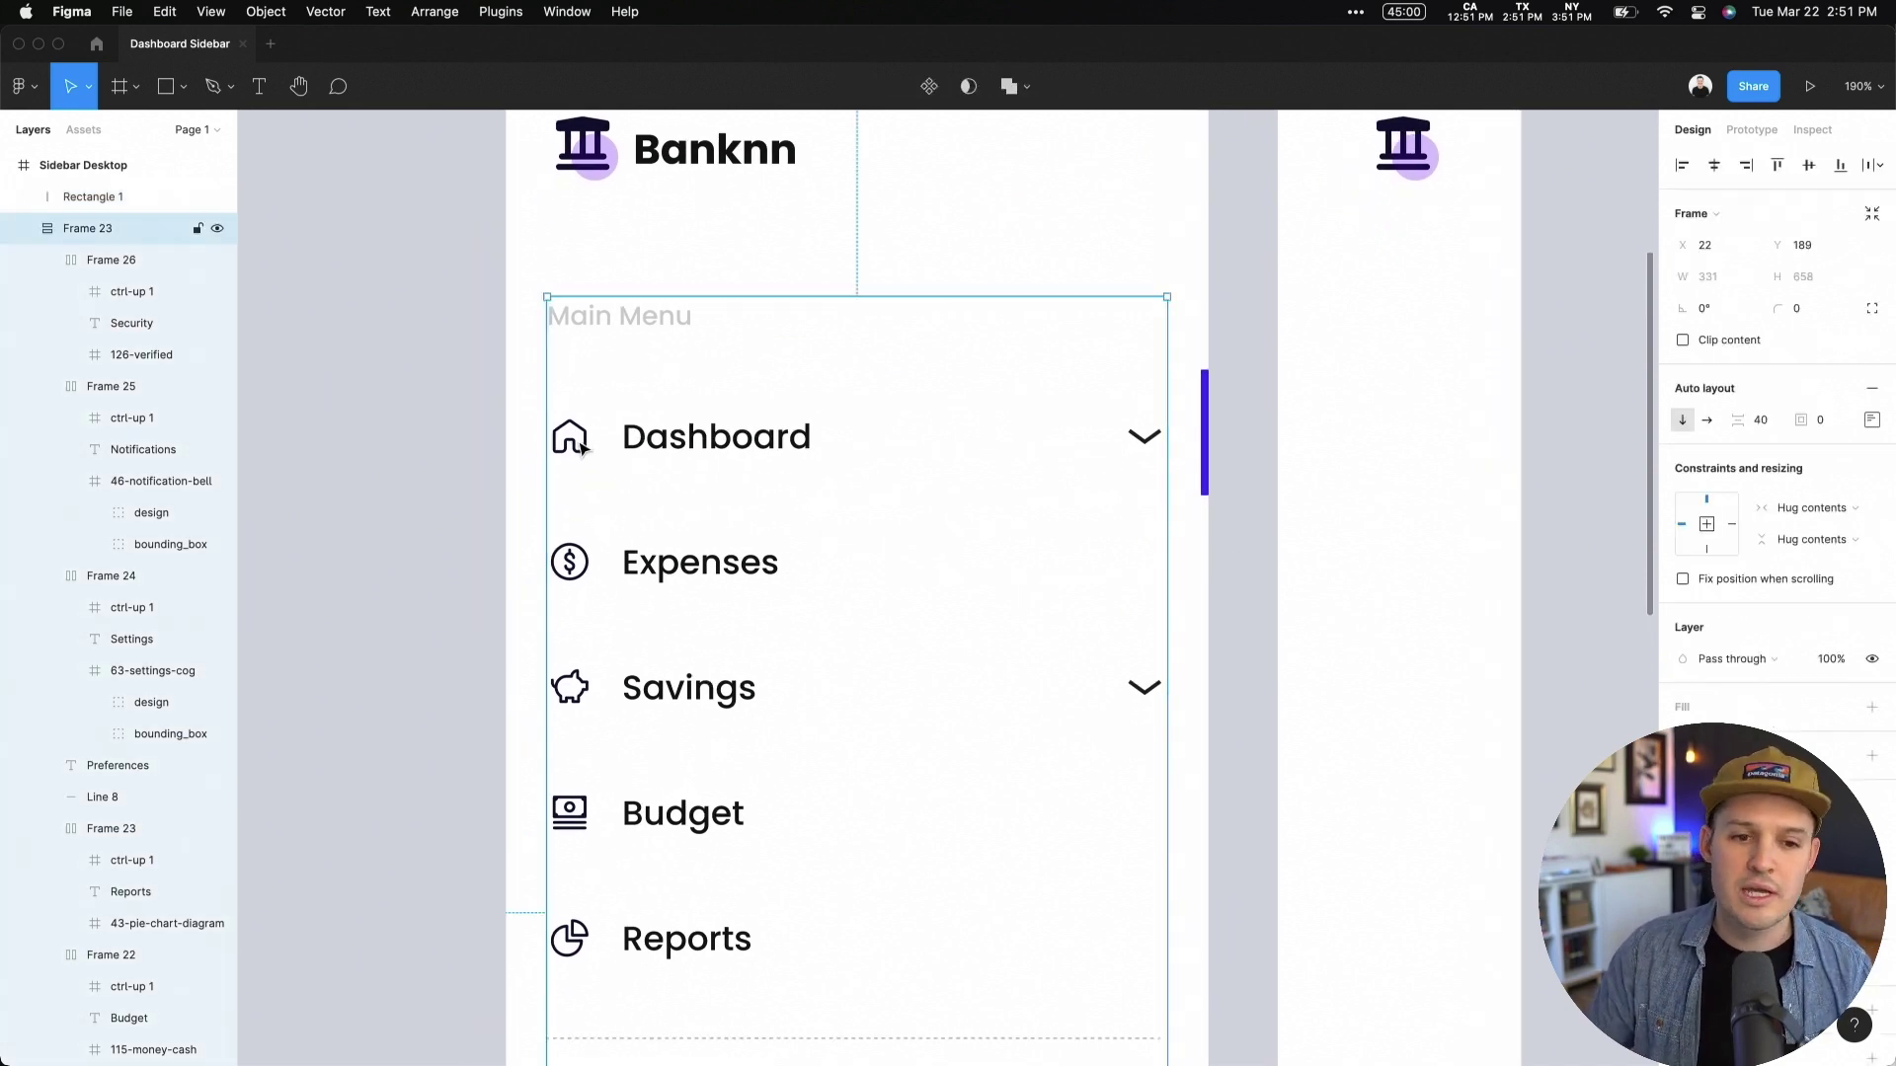
double_click(582, 448)
double_click(583, 446)
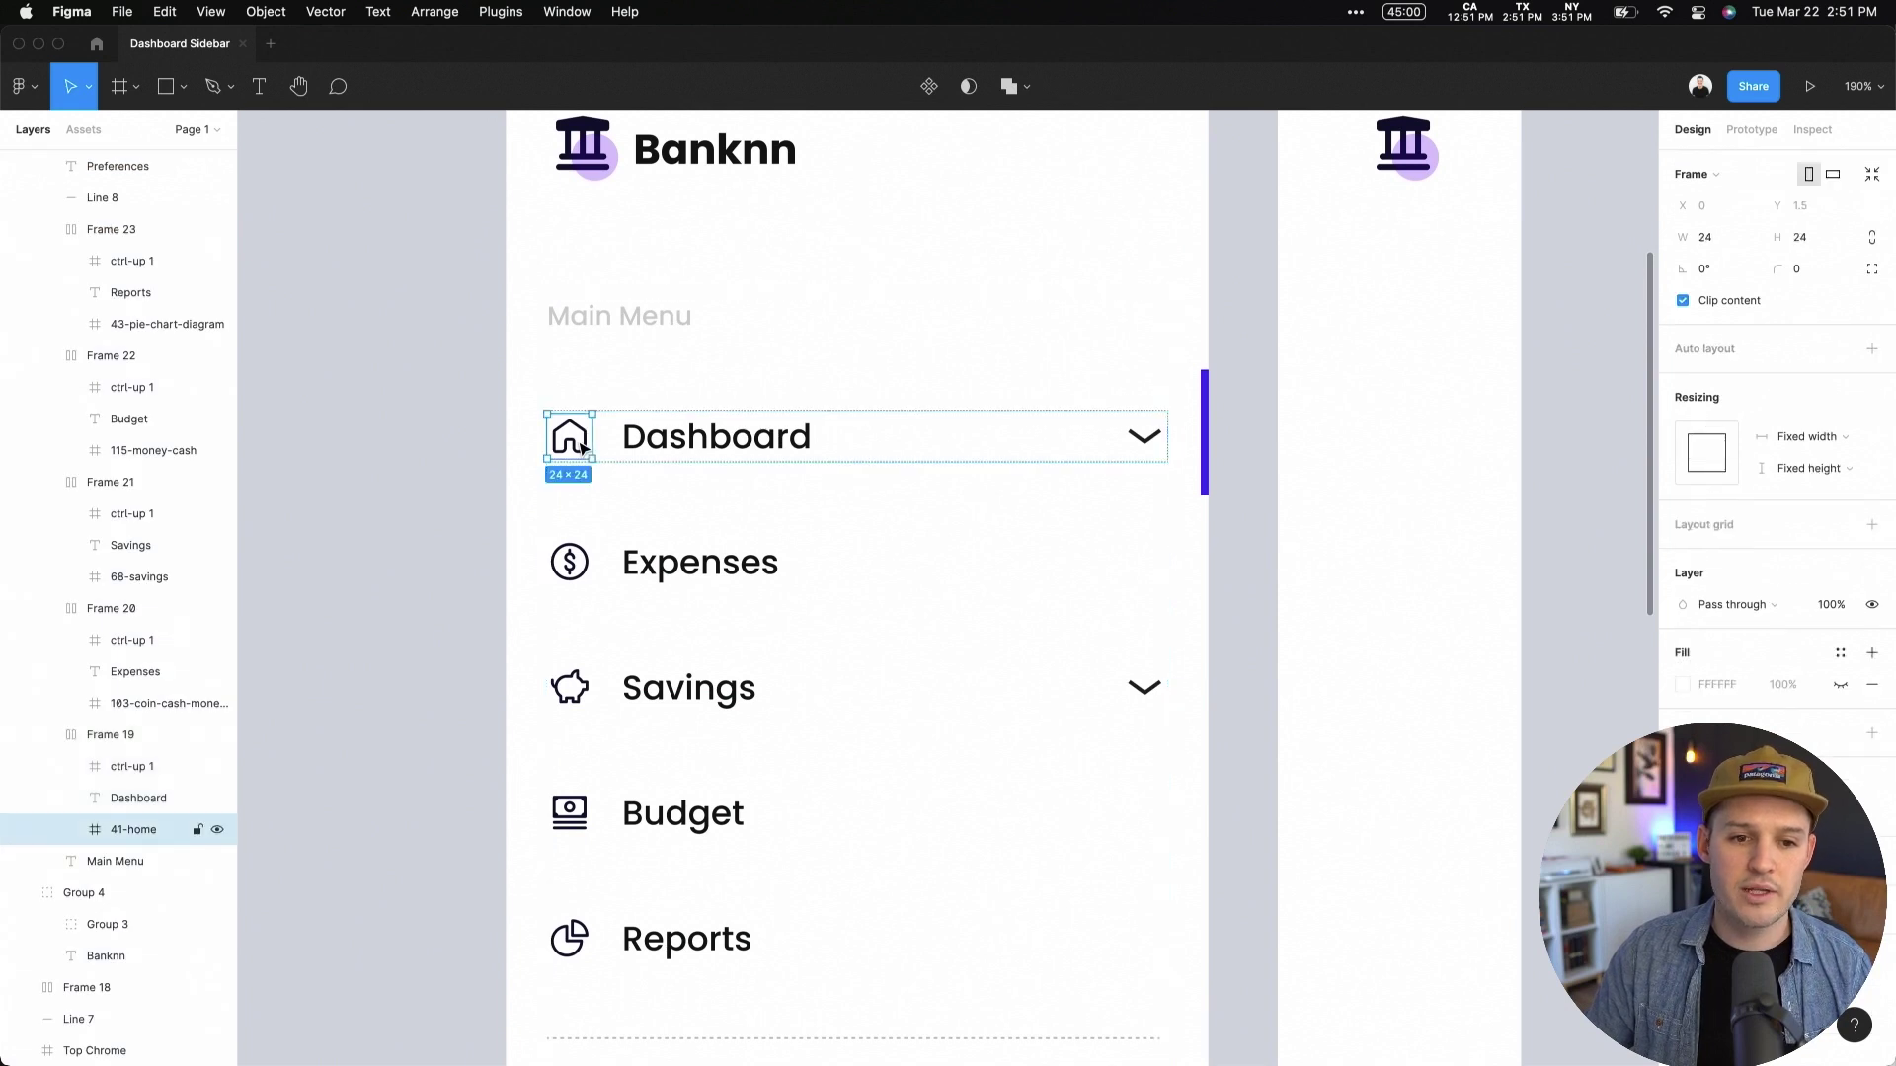
click(647, 443)
click(1685, 739)
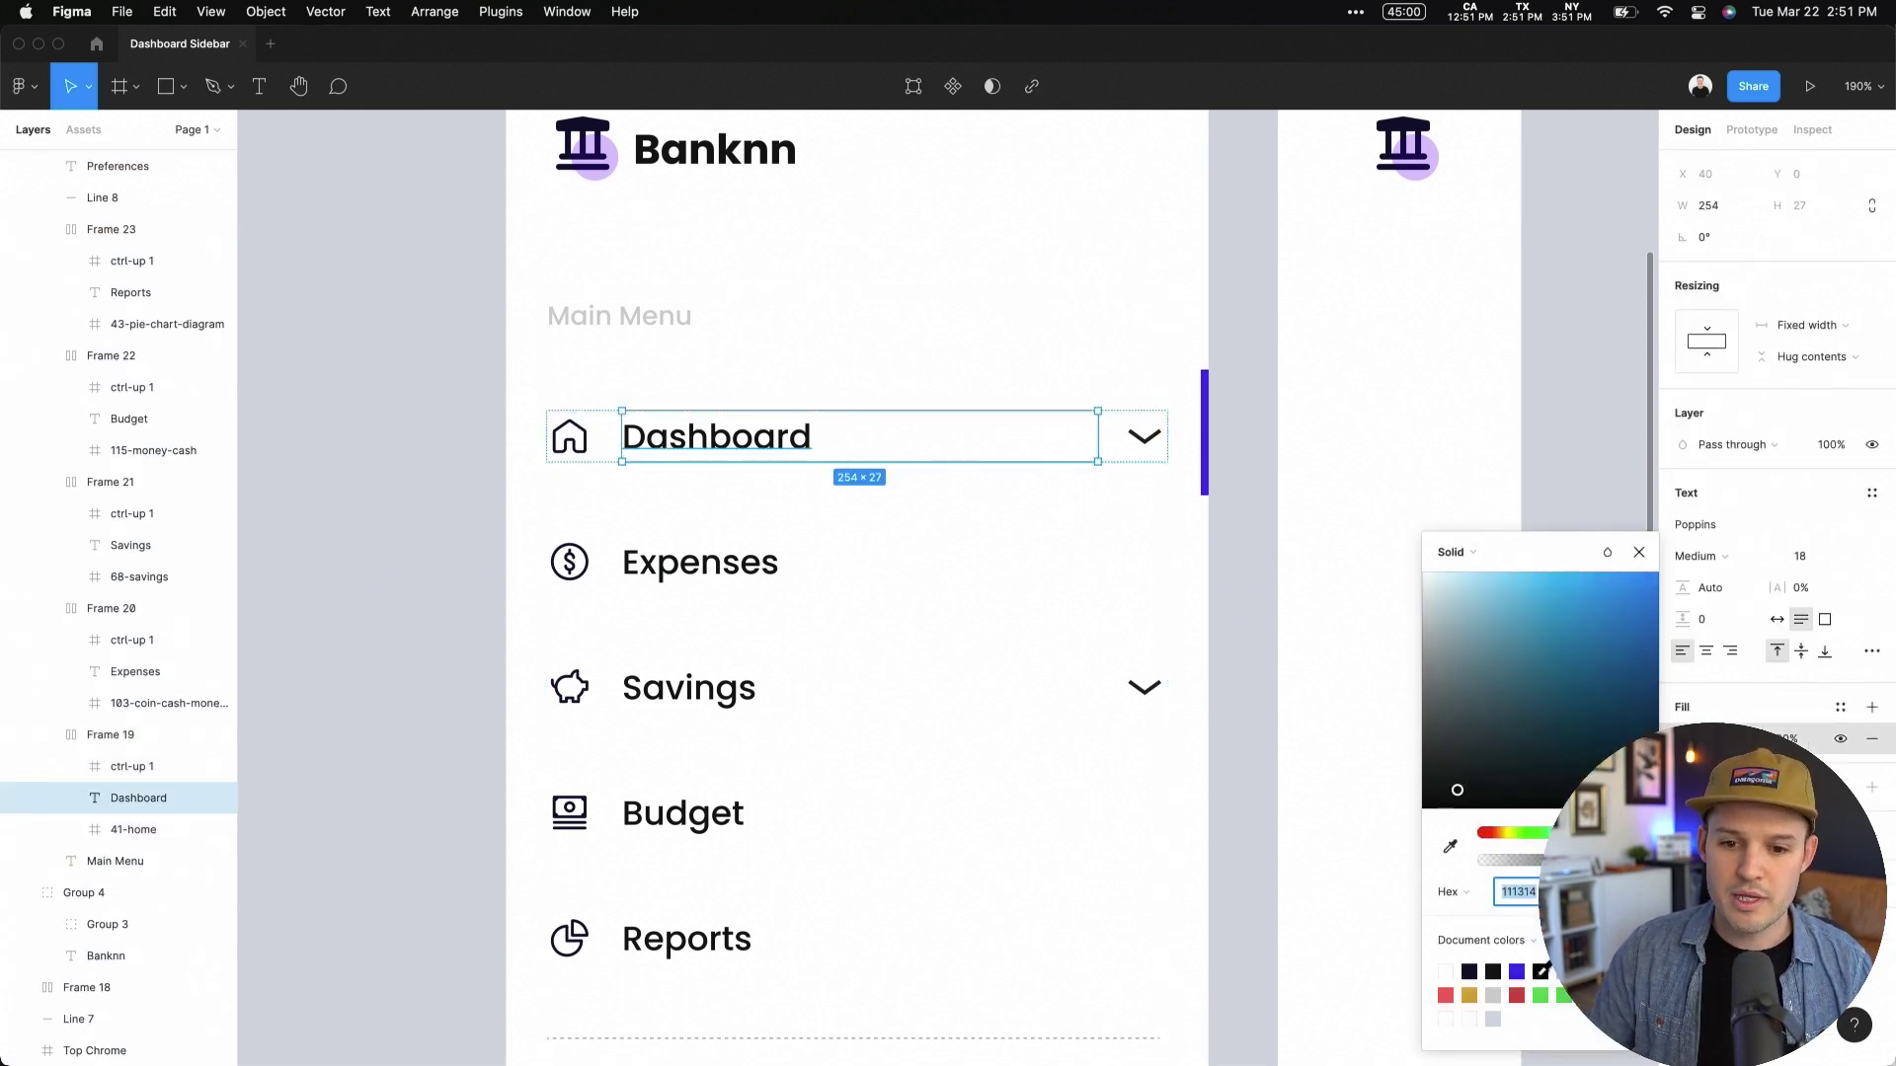
click(1517, 972)
click(1271, 647)
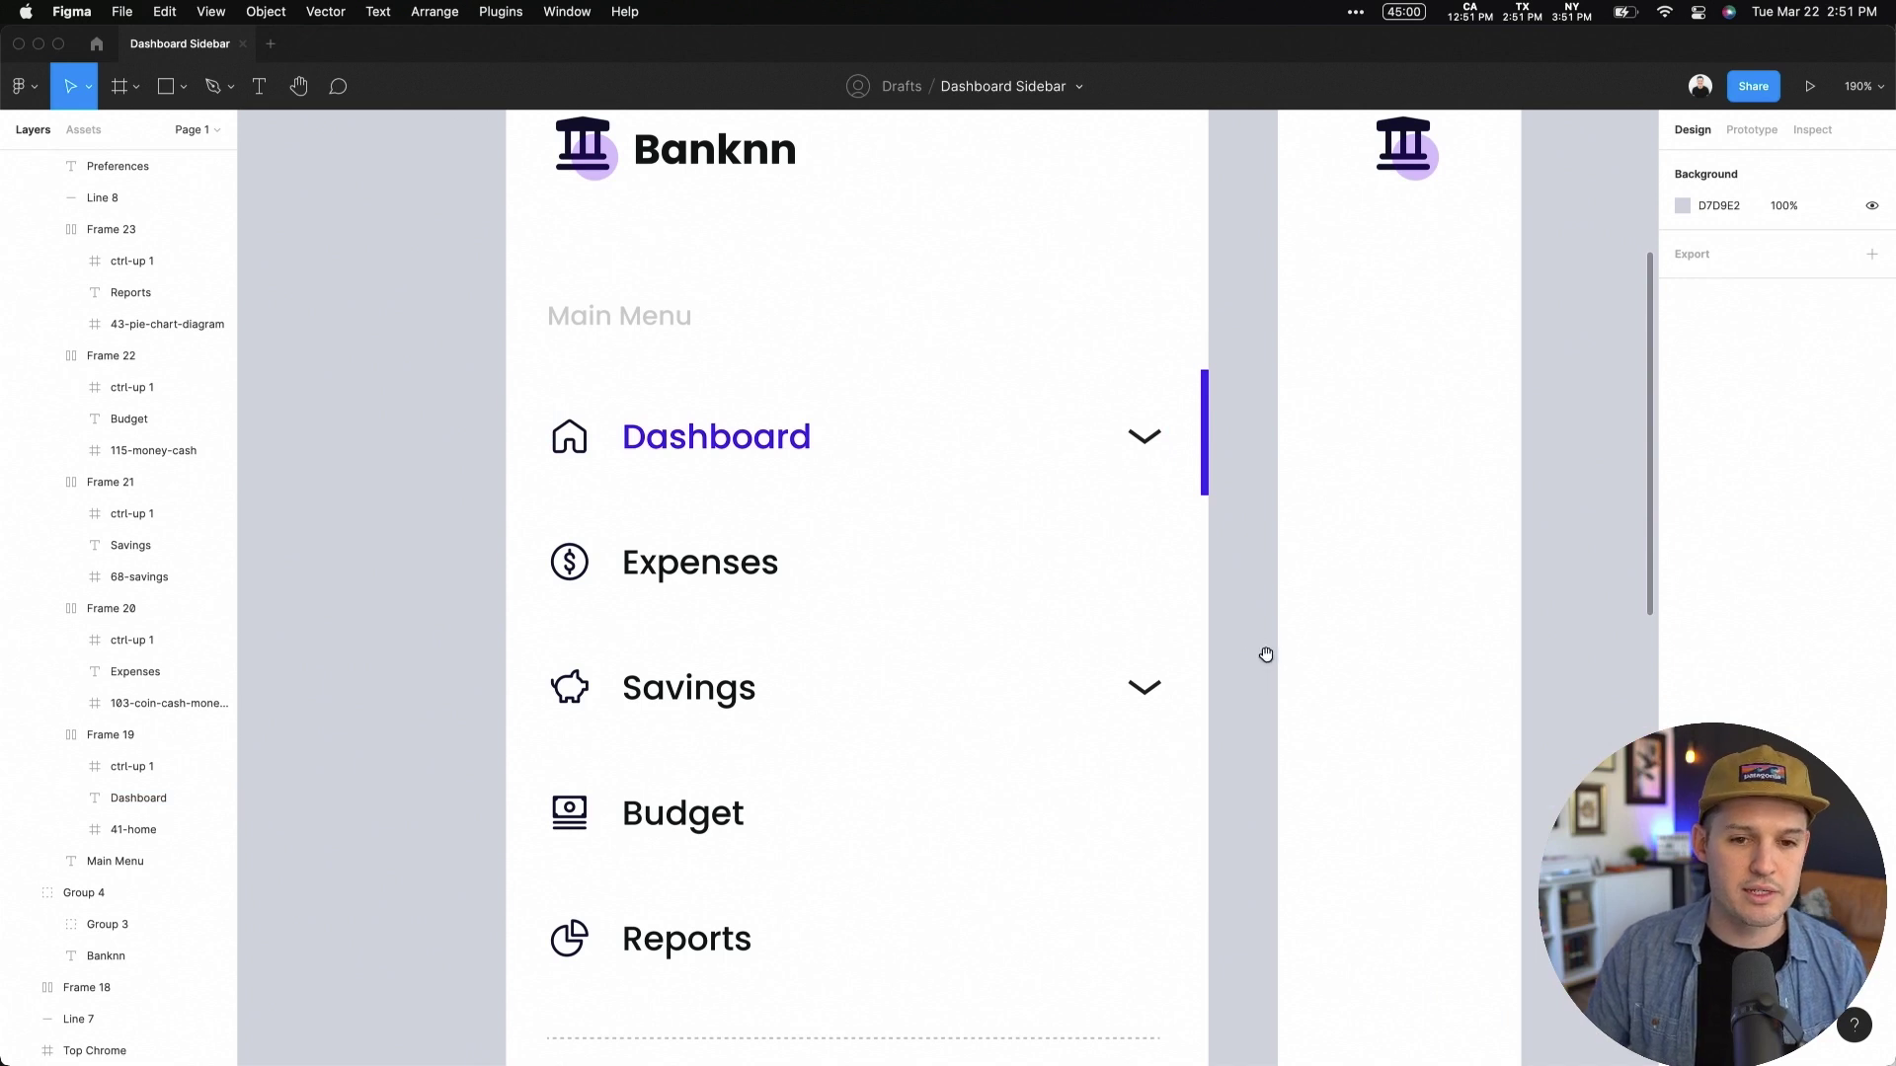
Step: Examine the desktop sidebar's menu sections alongside the icon-only mobile sidebar
drag(1266, 654, 1283, 791)
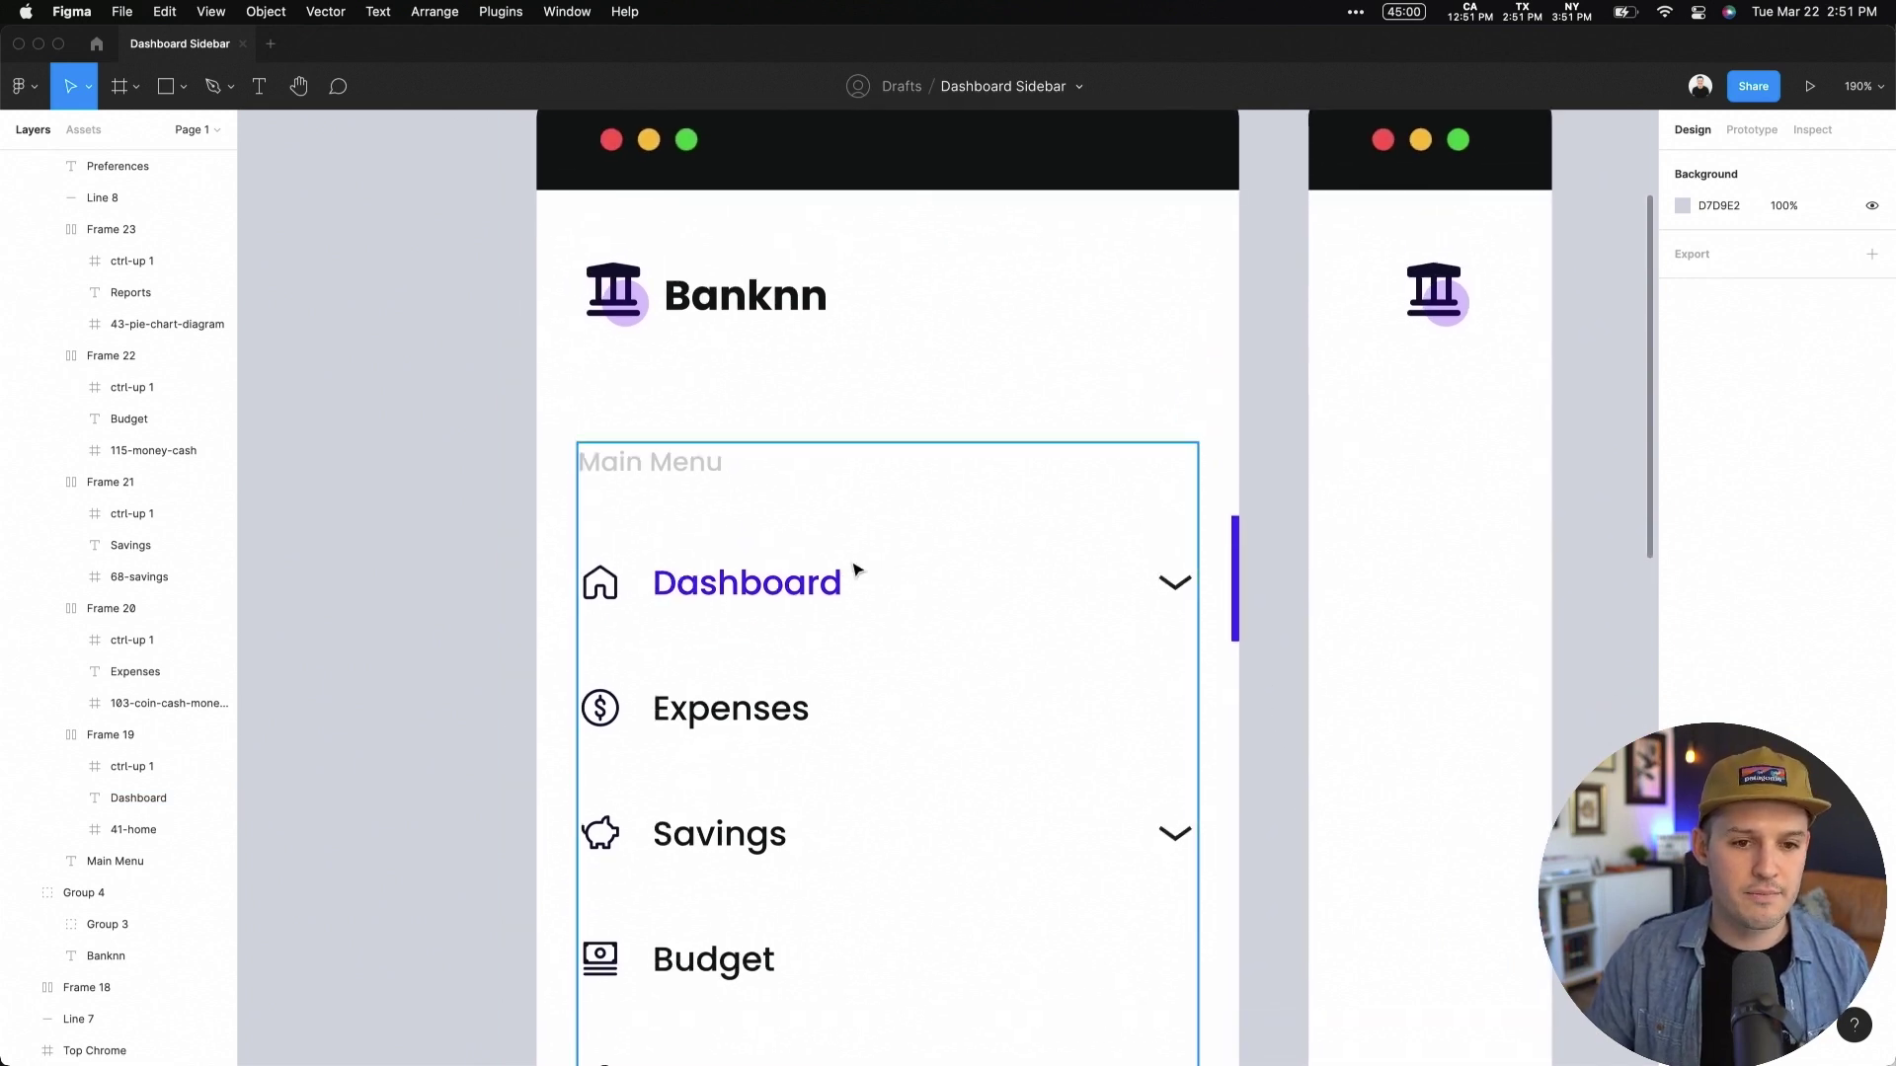
scroll(772, 640, down, 5)
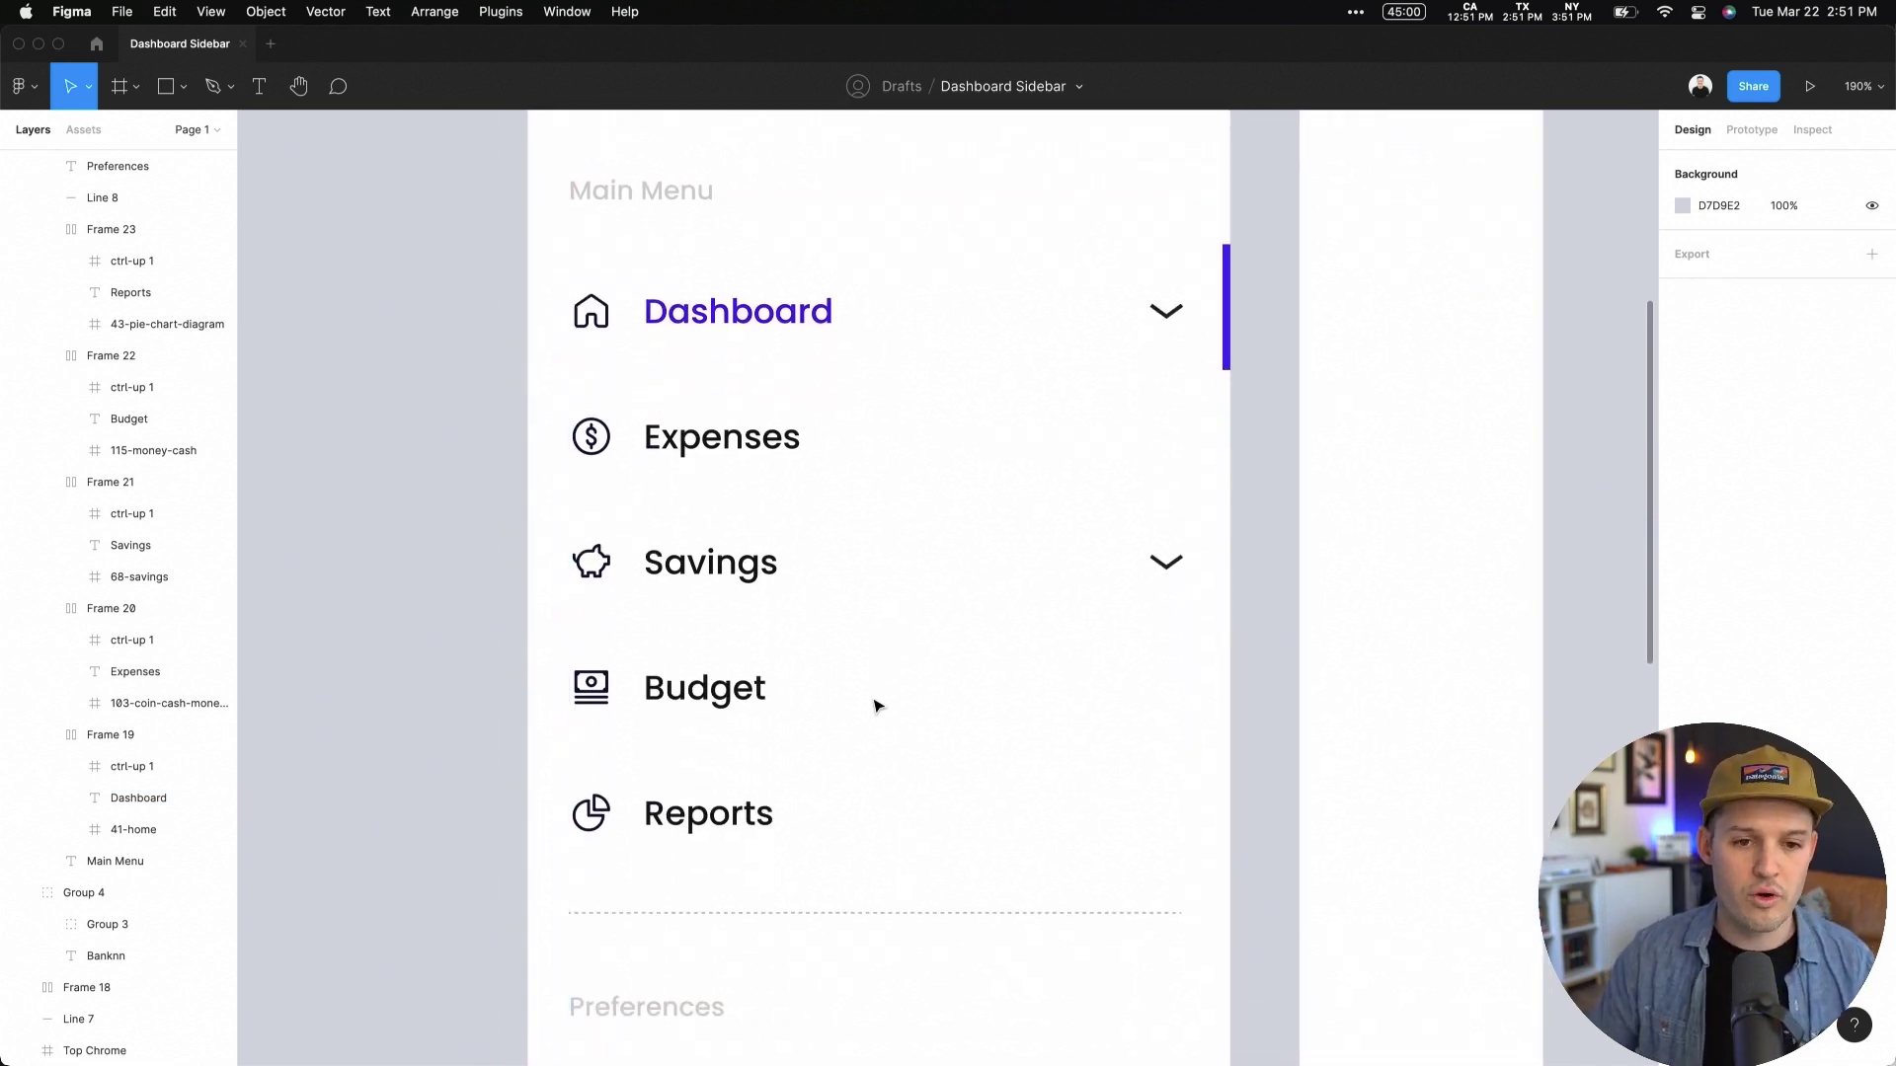
key(shift+0)
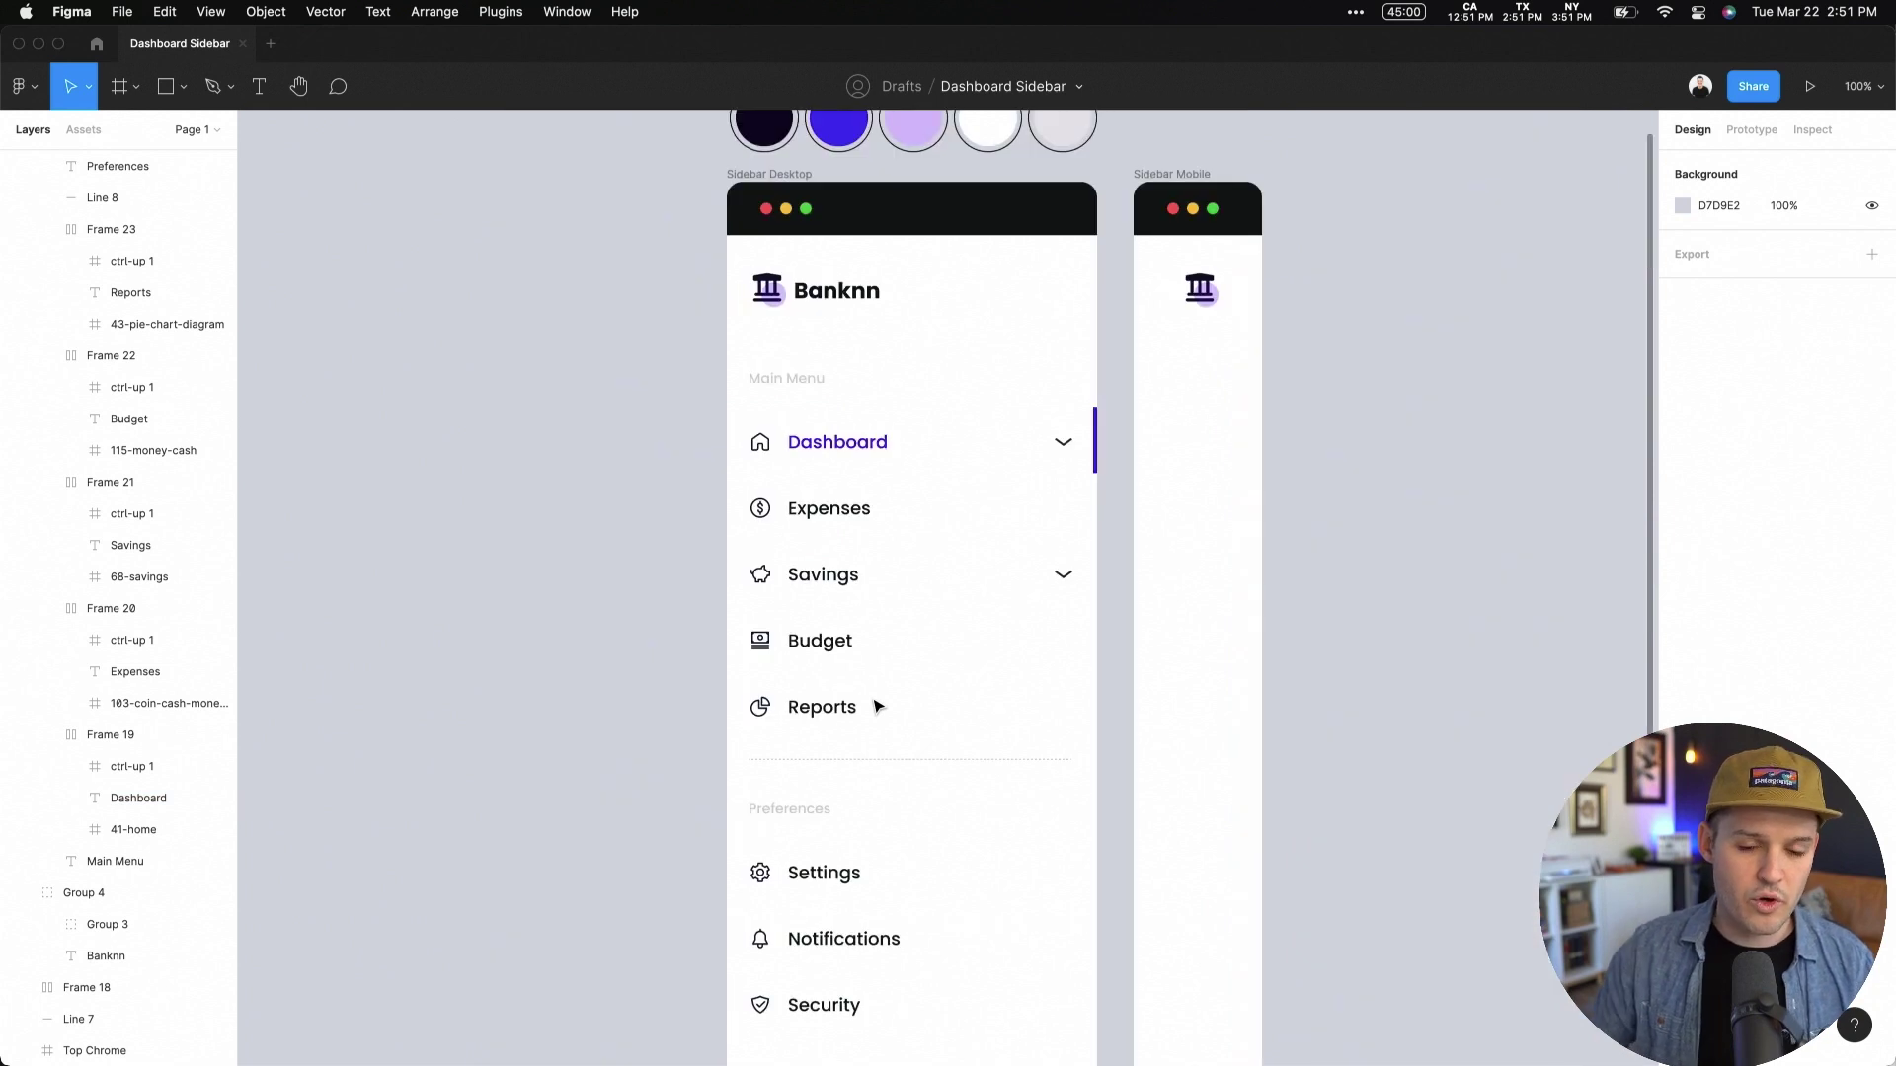
drag(878, 707, 784, 428)
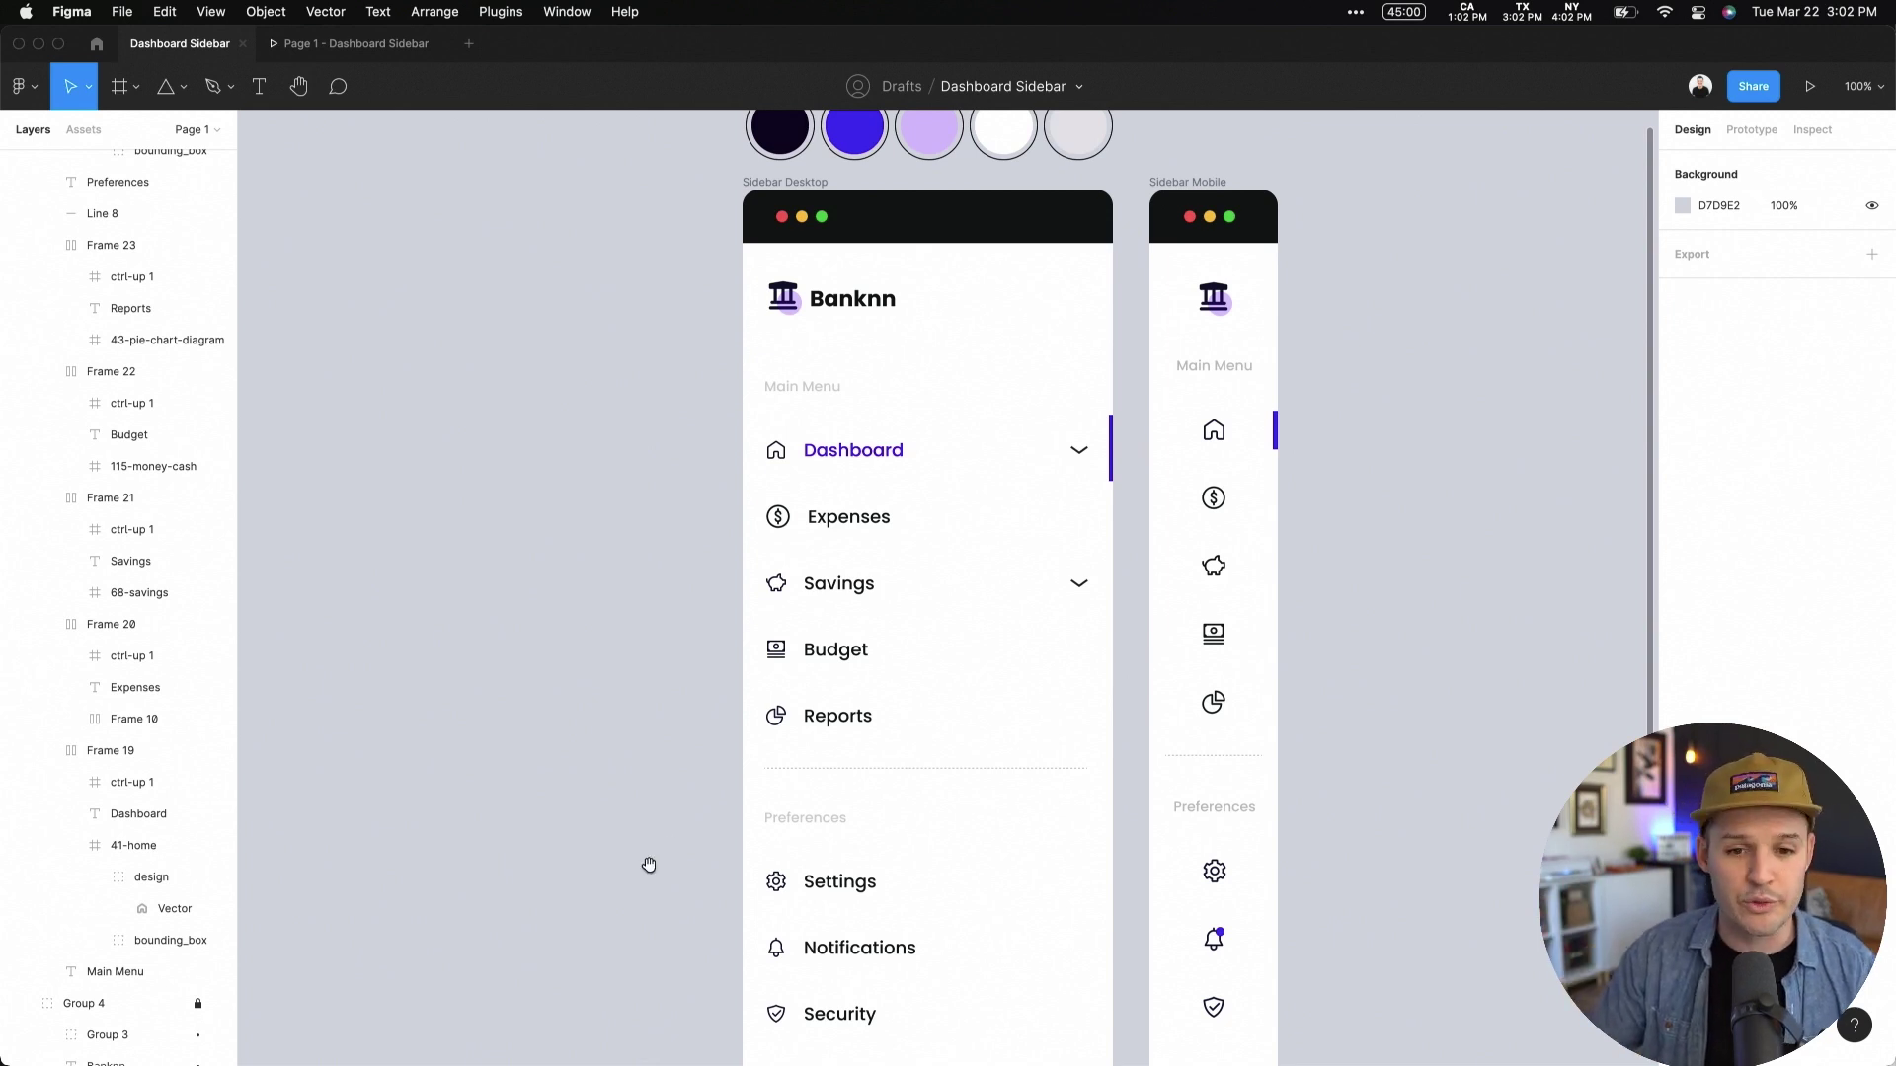
scroll(648, 863, down, 6)
scroll(669, 267, up, 4)
scroll(768, 787, up, 3)
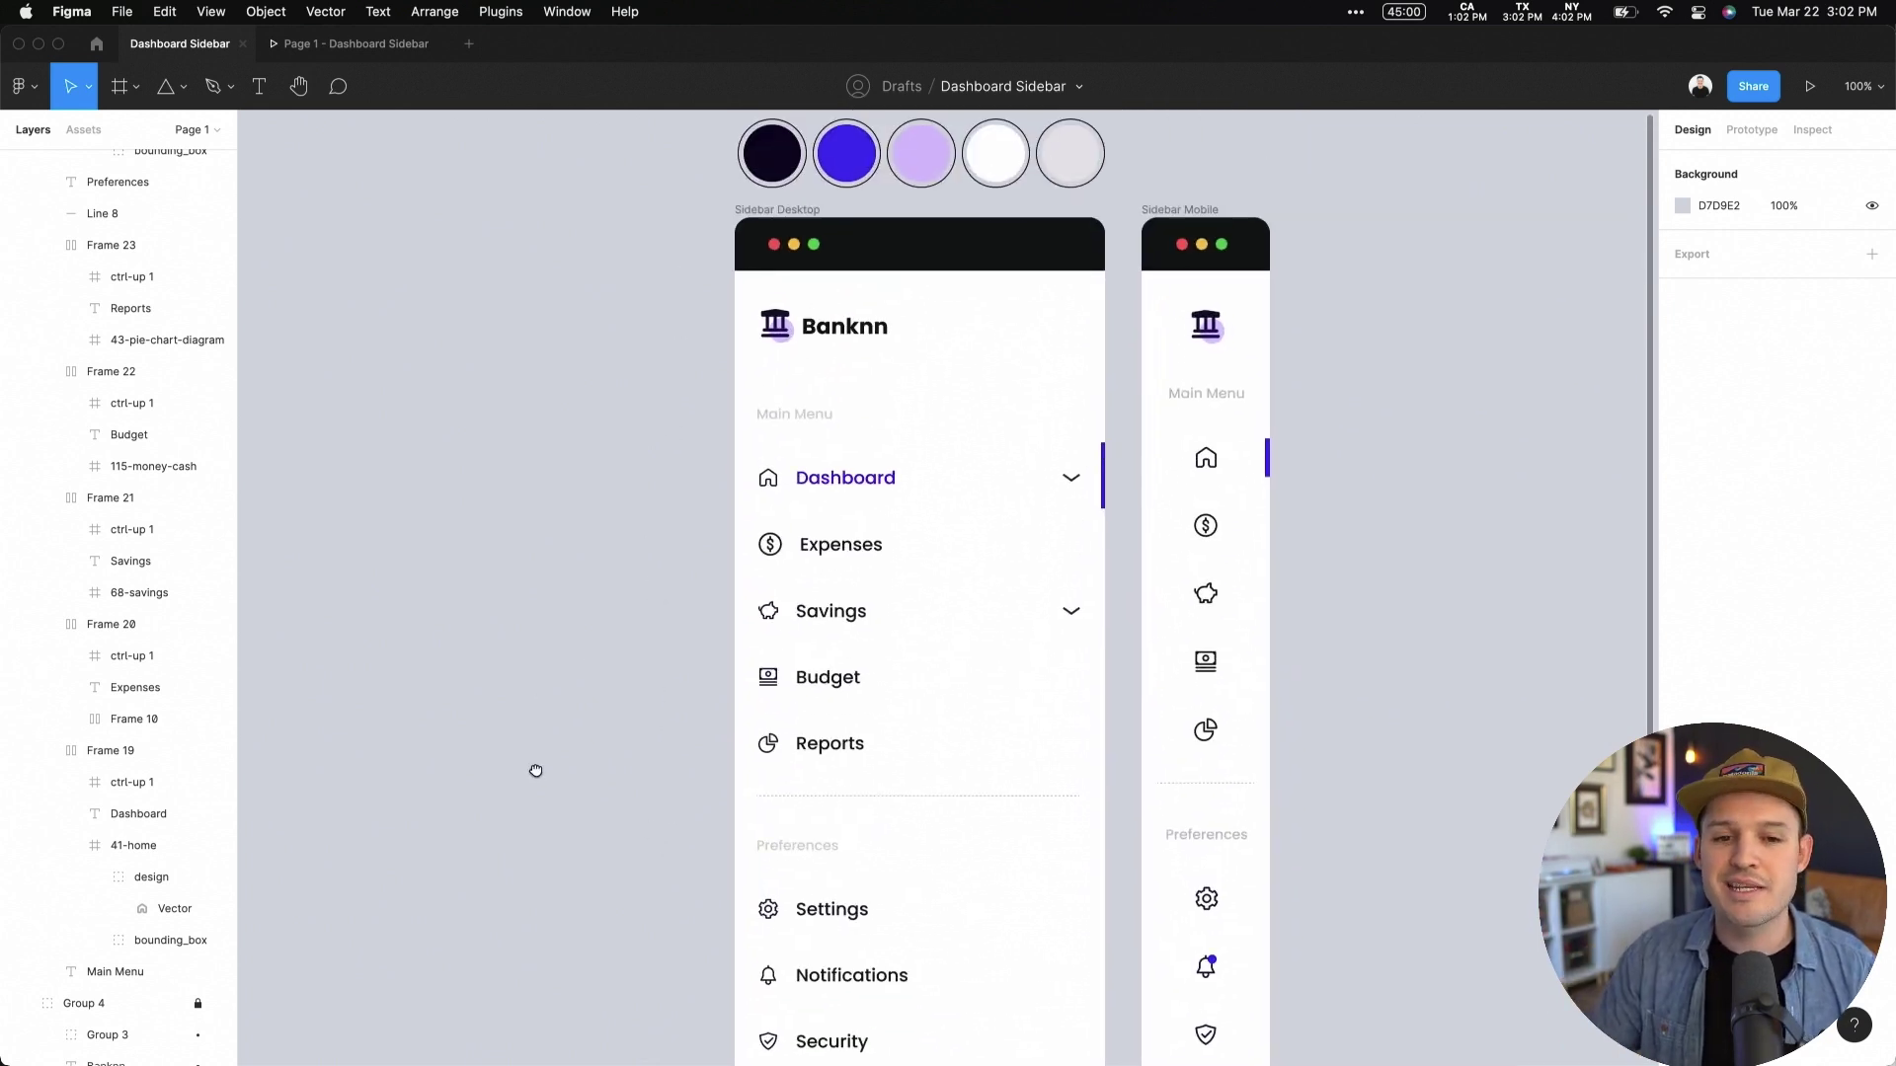
scroll(533, 770, right, 1)
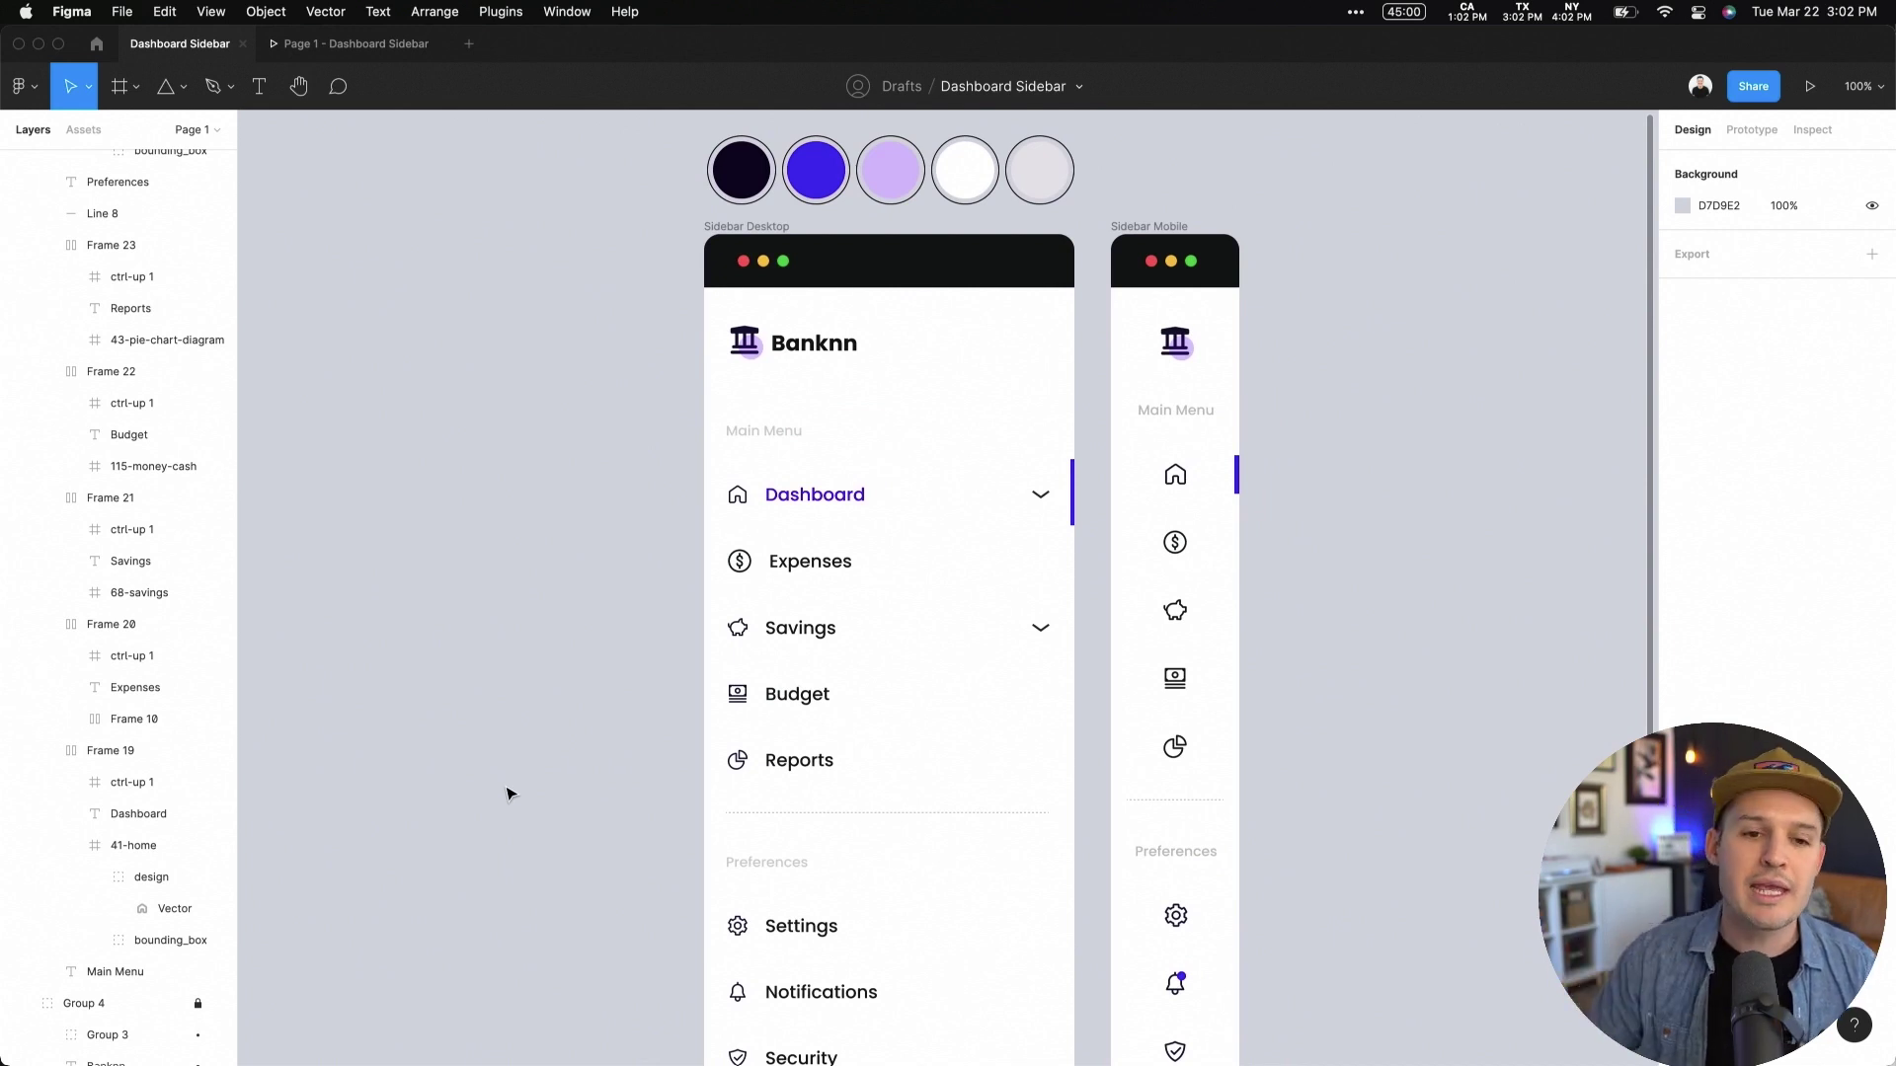
Step: Copy the Expenses row from the desktop sidebar and paste it onto the empty canvas beside the frame
double_click(780, 568)
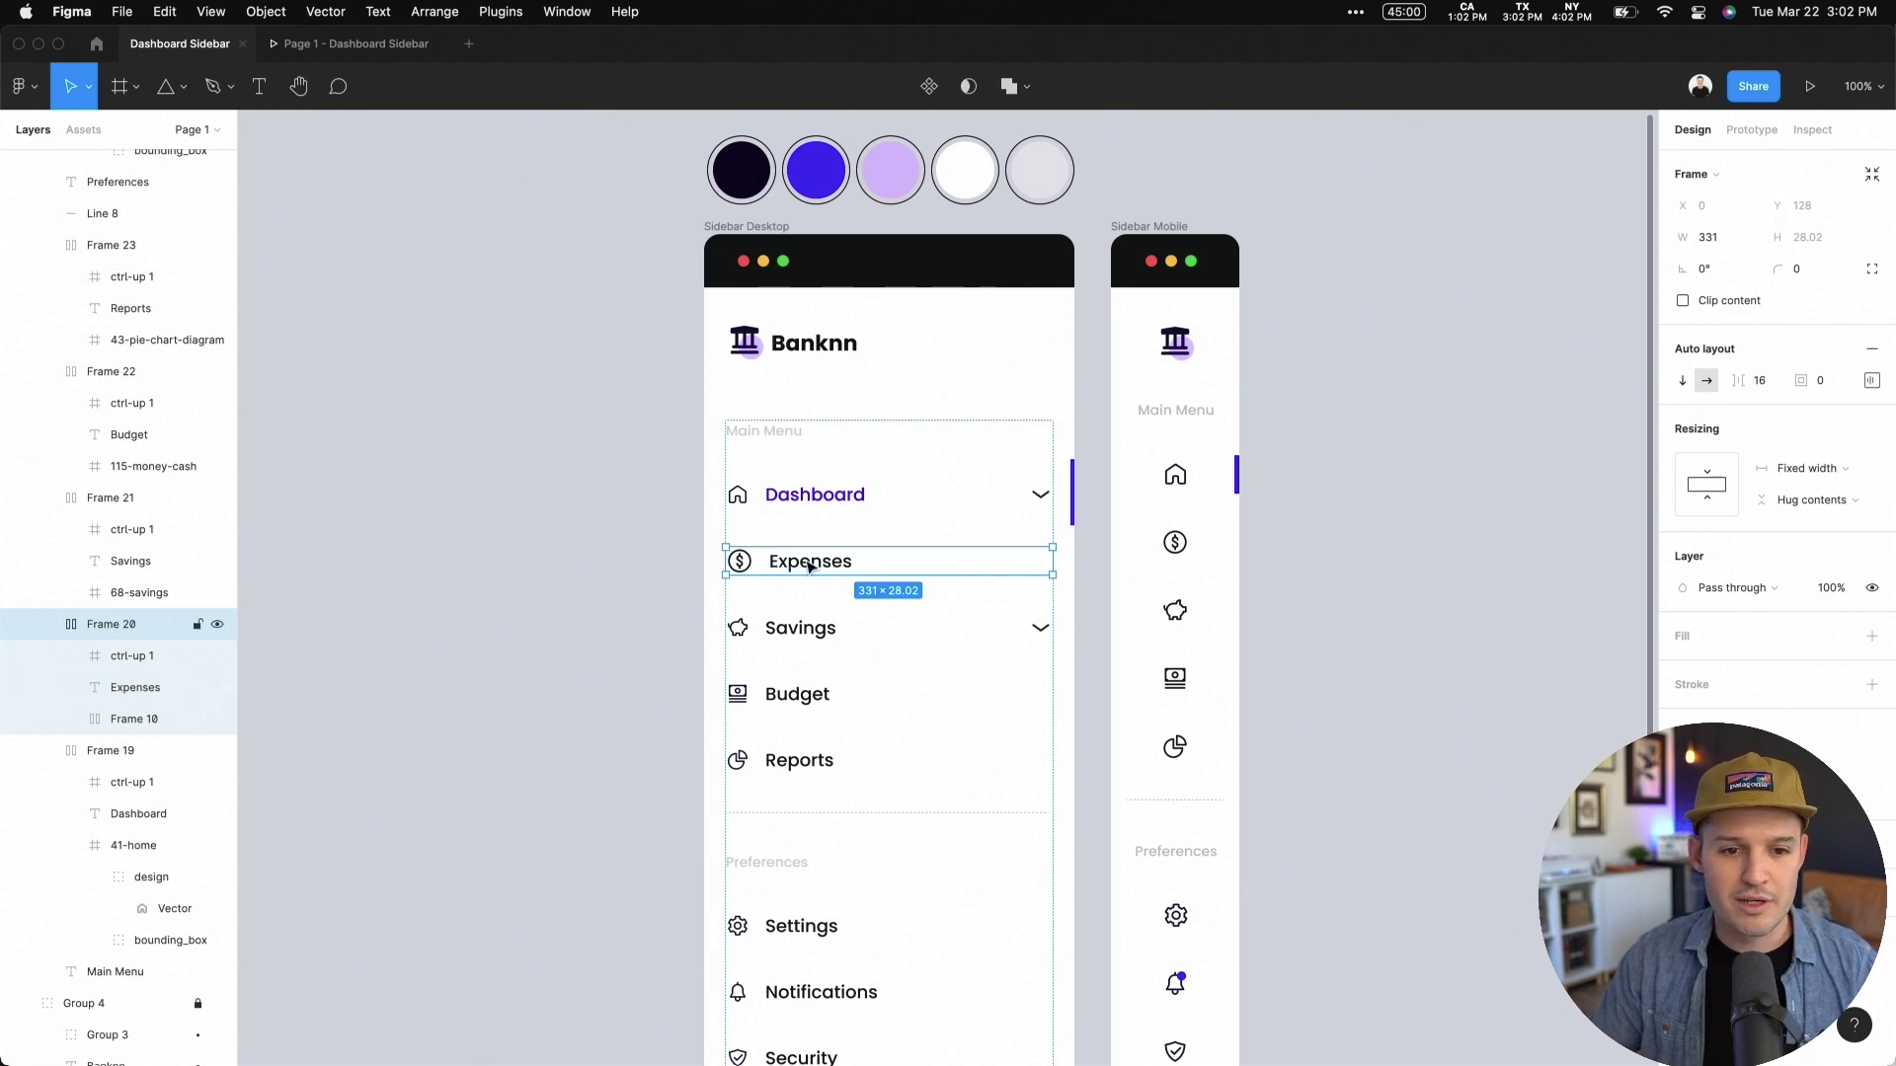
key(super+c)
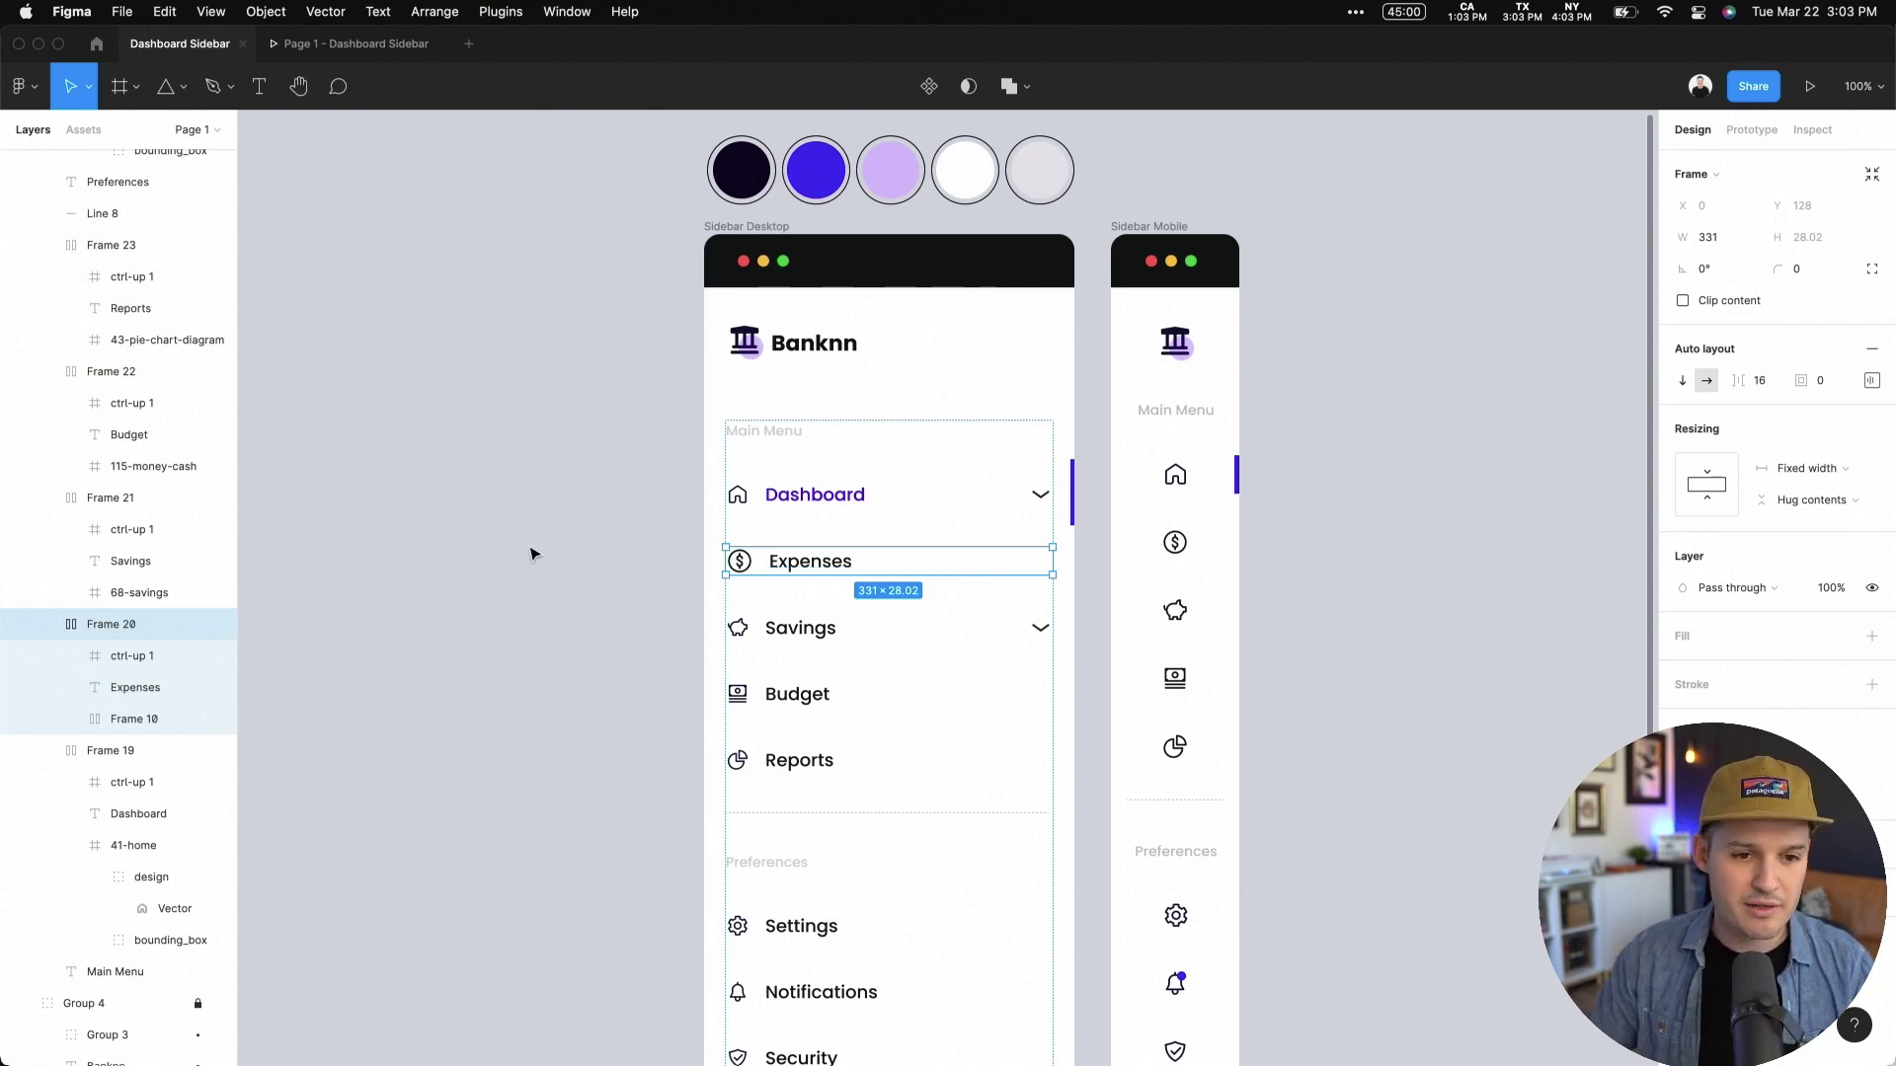
click(529, 550)
scroll(652, 542, left, 10)
right_click(775, 544)
click(828, 554)
drag(770, 527, 1209, 684)
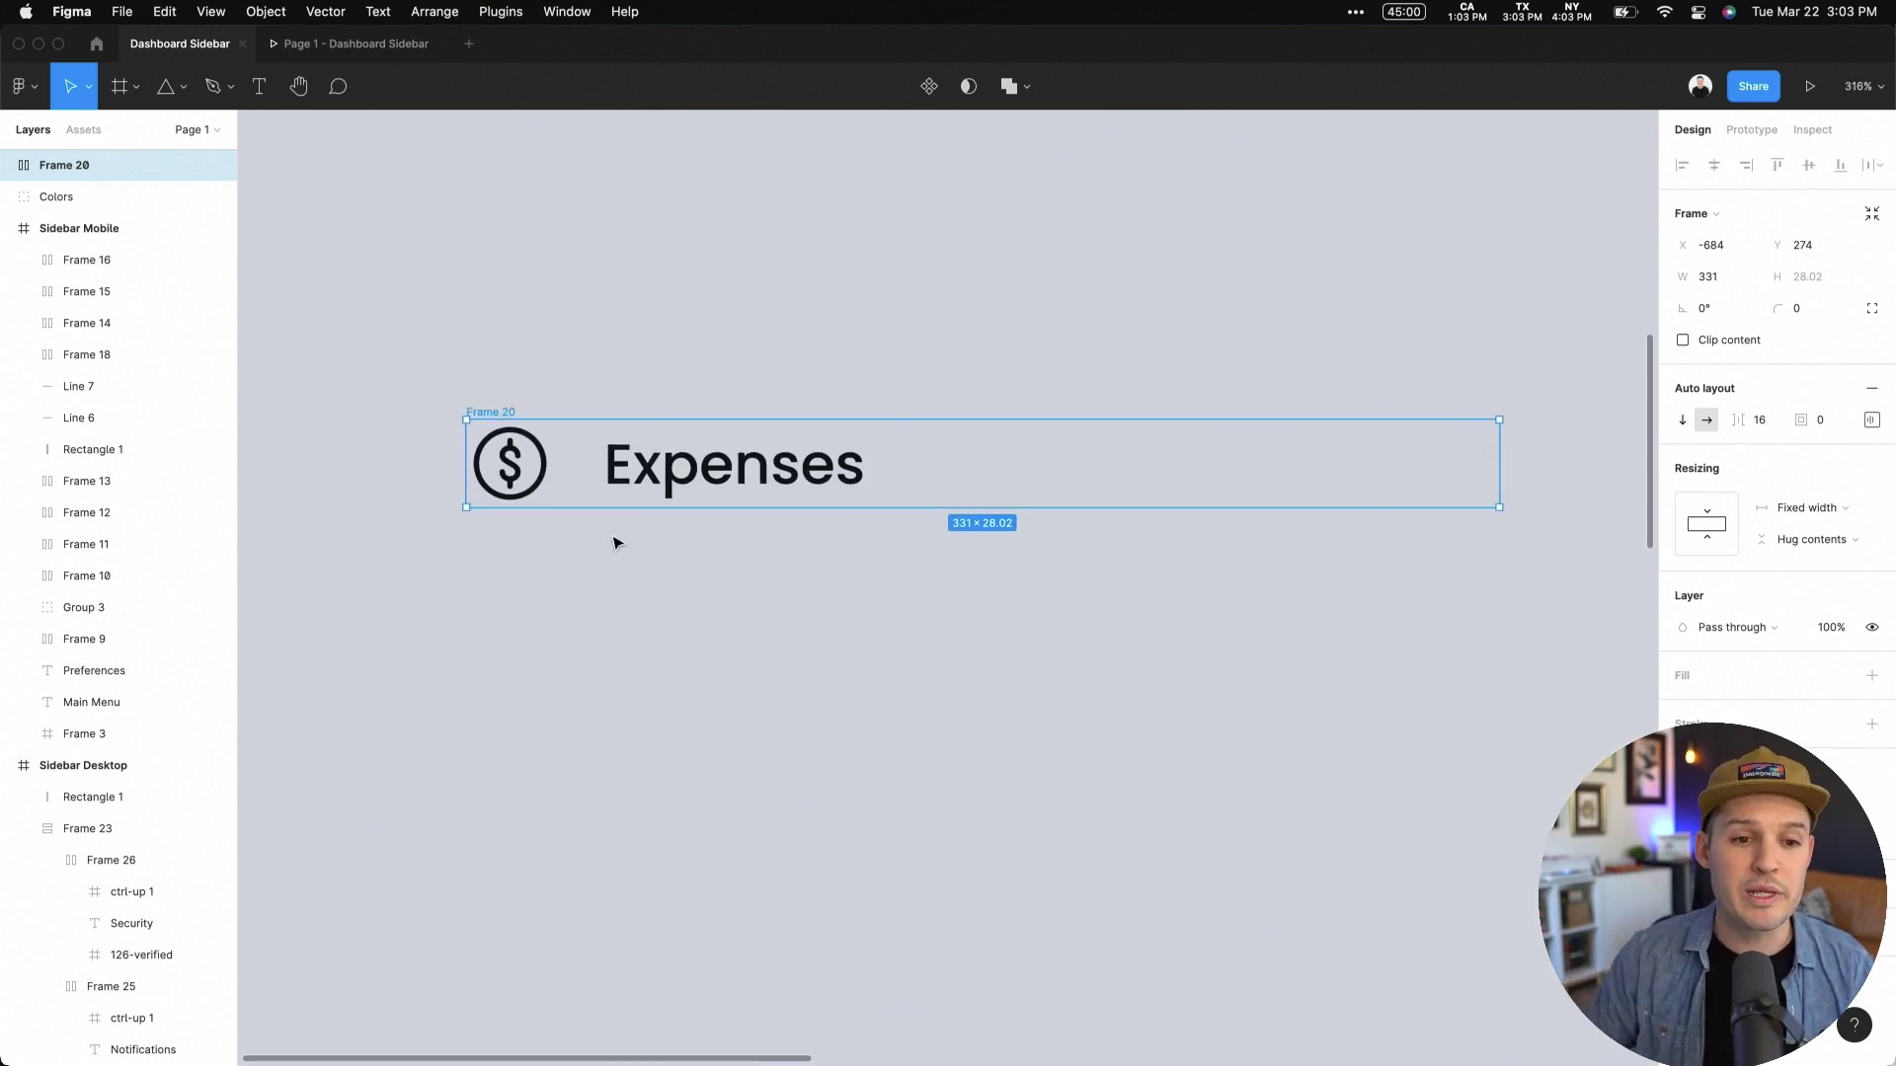
Step: Import the 103-coin-cash-monetization GIF onto the canvas and scale it down to 28 × 28 below the copied Expenses row
click(511, 461)
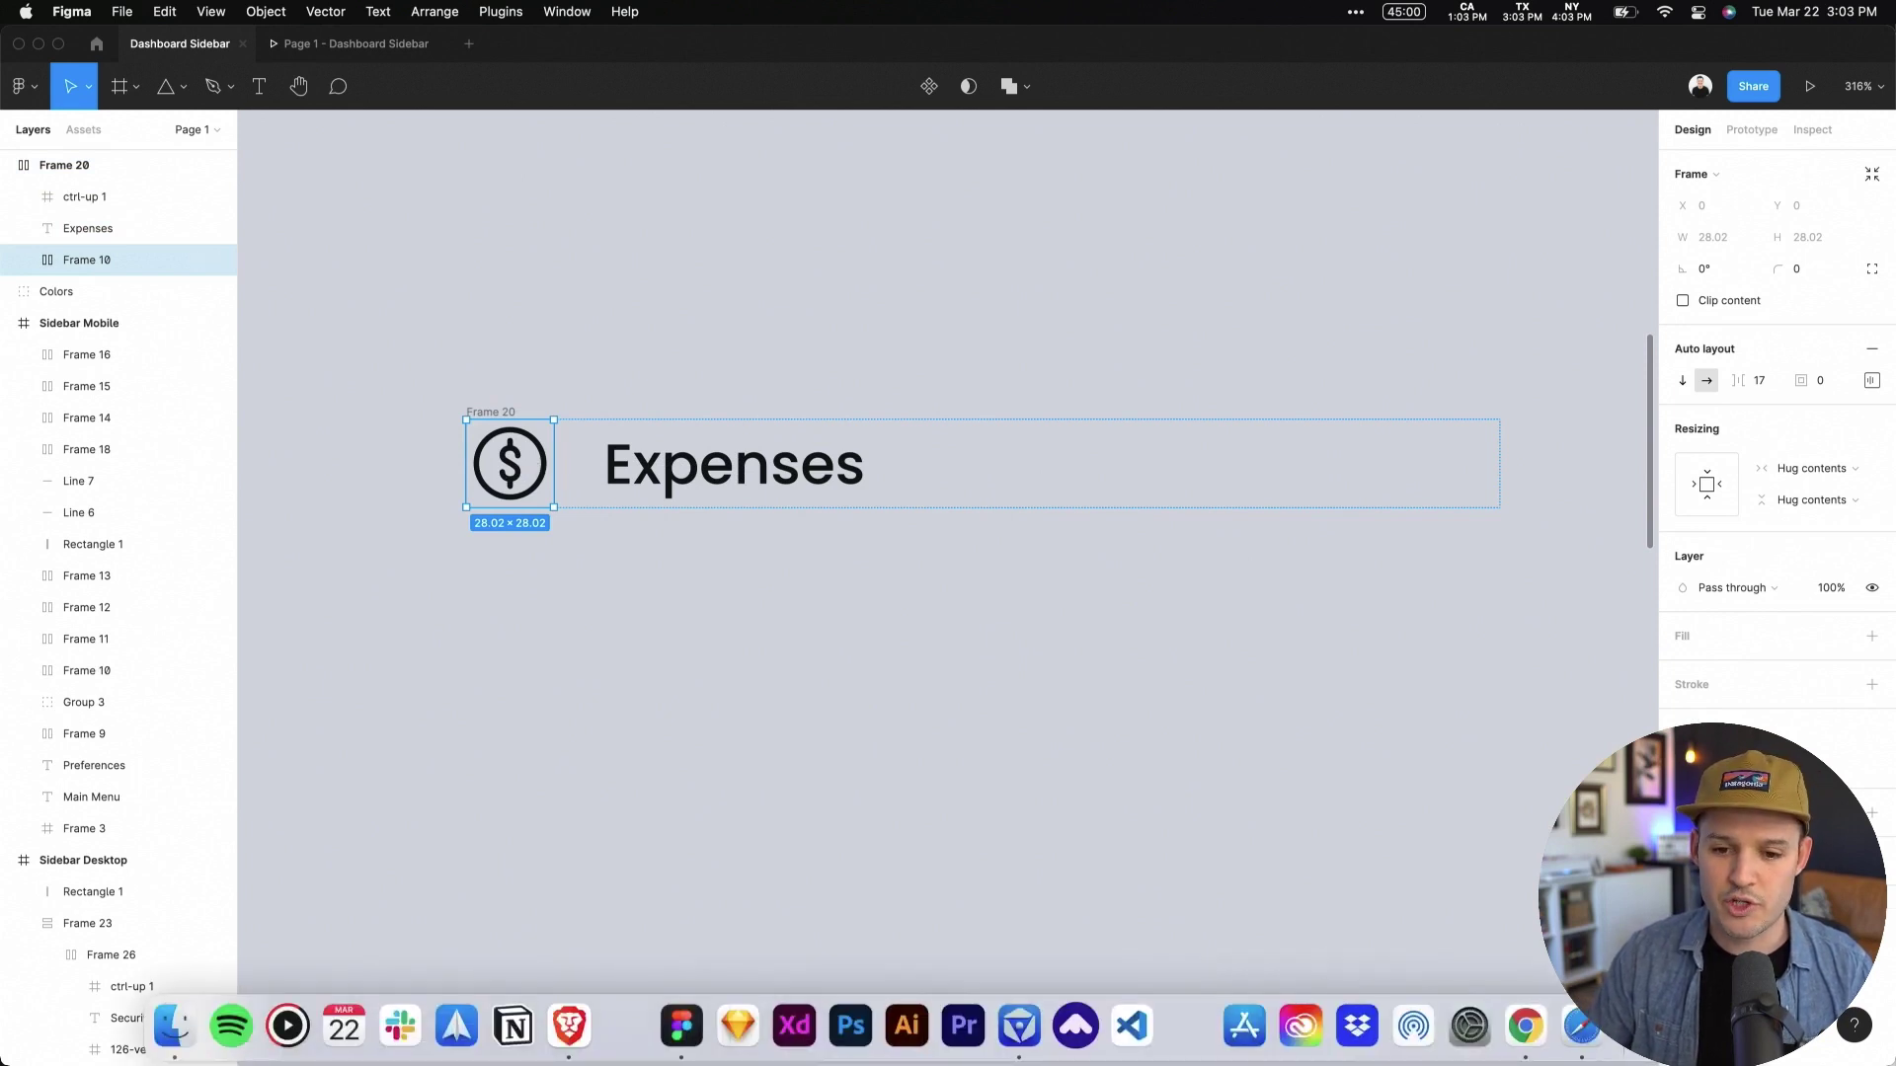
click(1669, 1027)
drag(1471, 945, 830, 761)
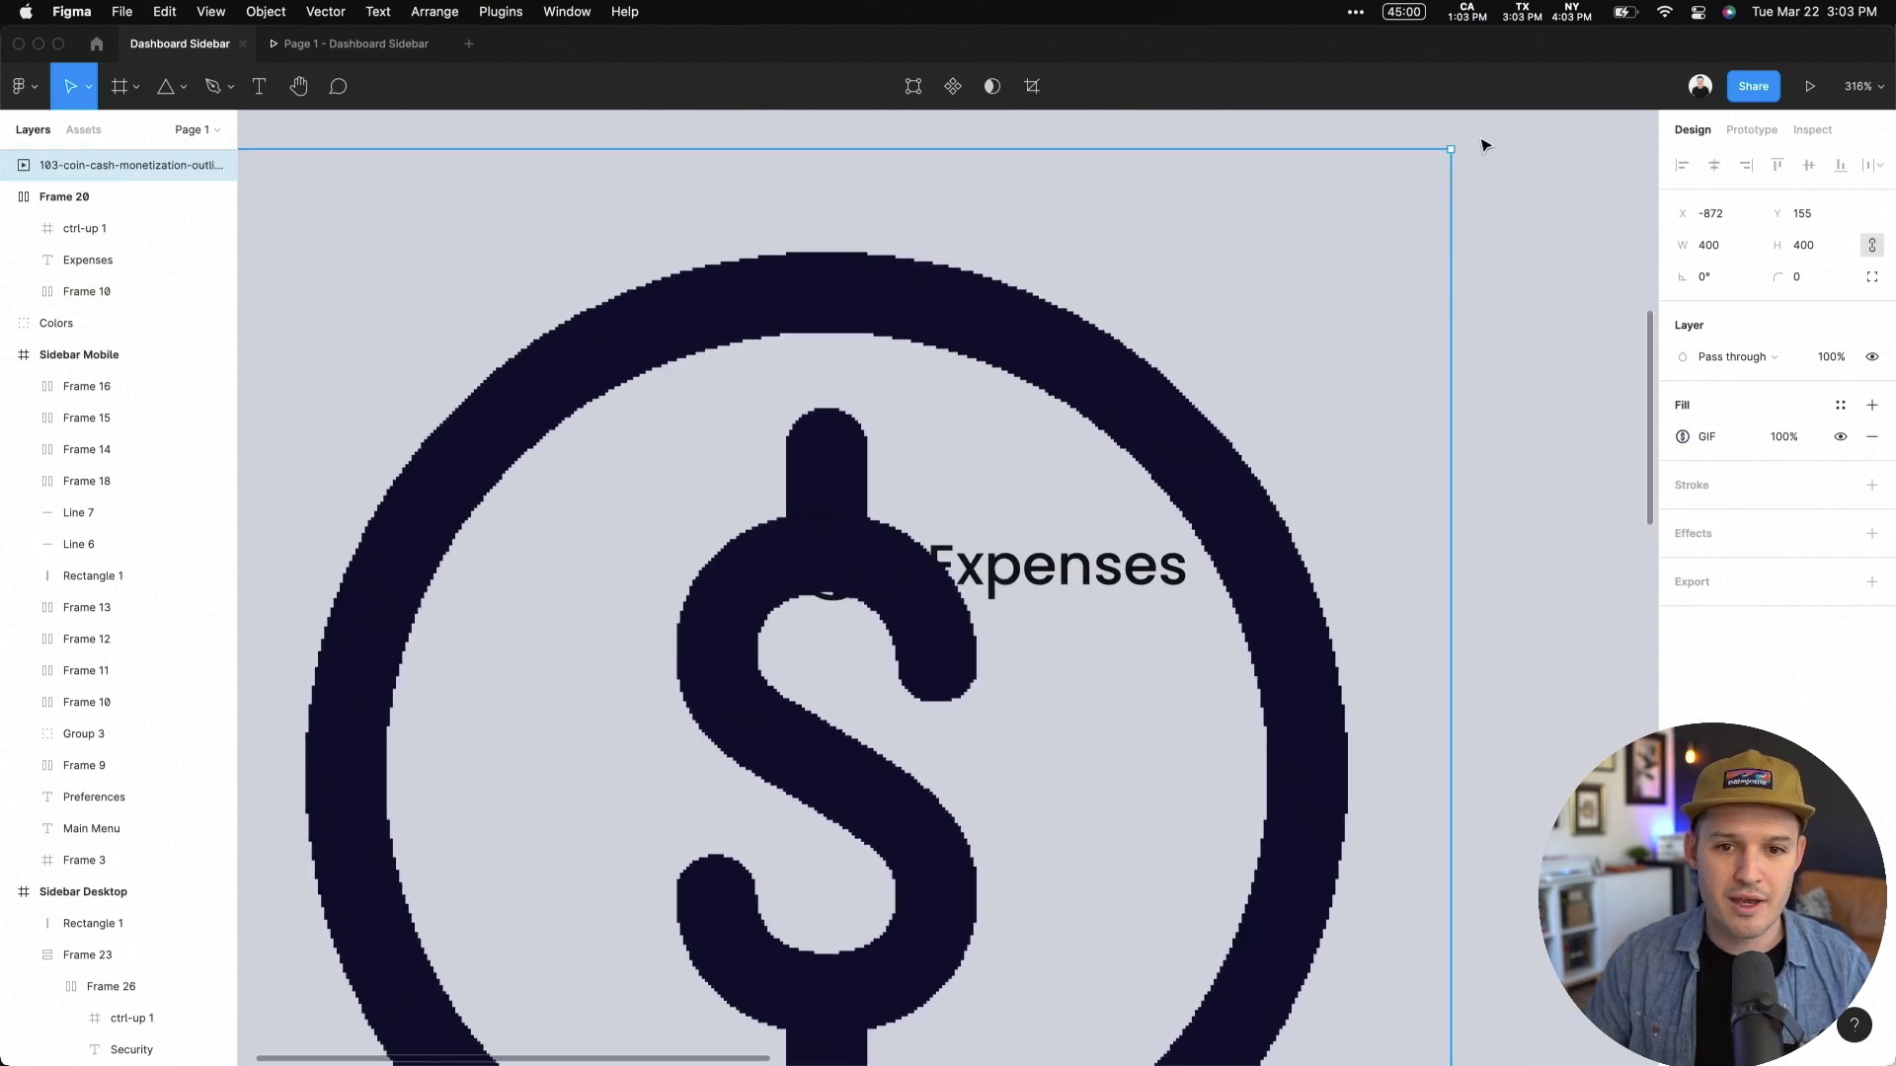
drag(1448, 147, 872, 731)
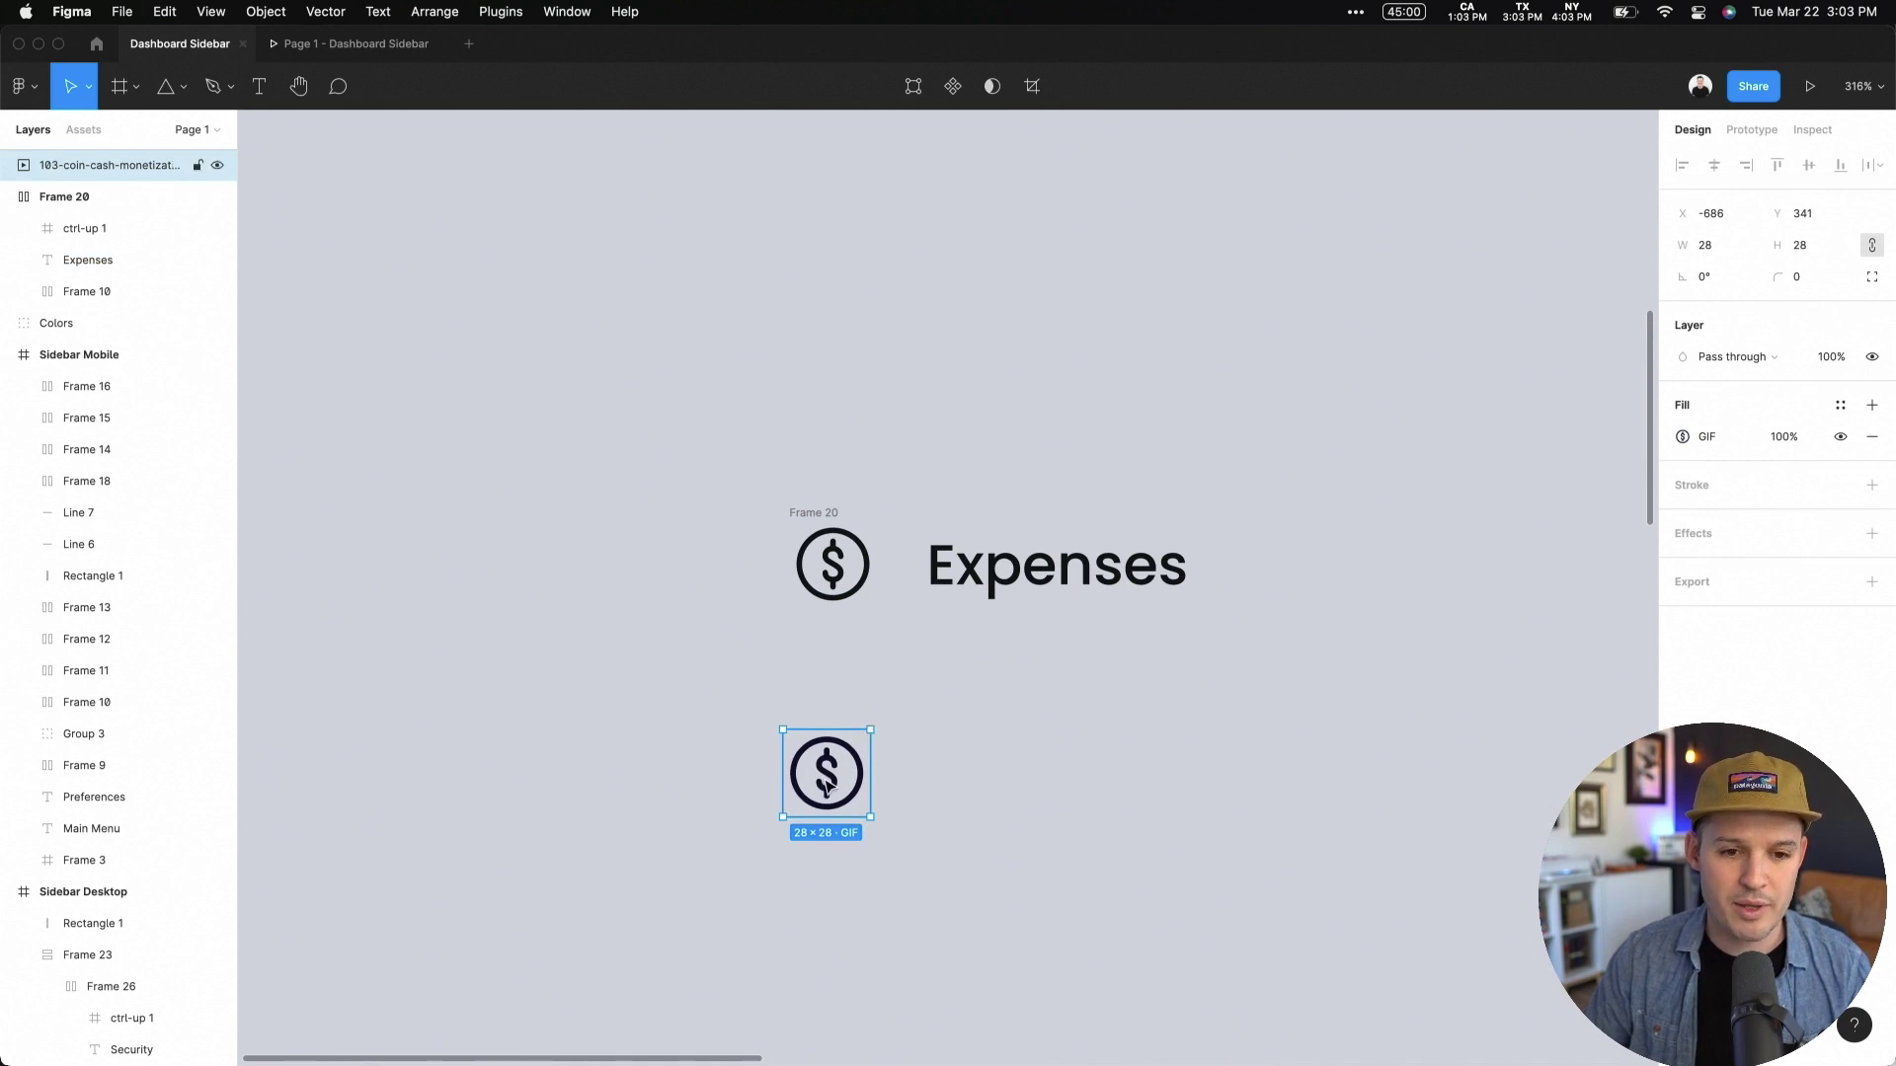
Step: Nest the coin GIF inside the copied Expenses row's icon frame and remove the duplicate dollar icon
click(852, 578)
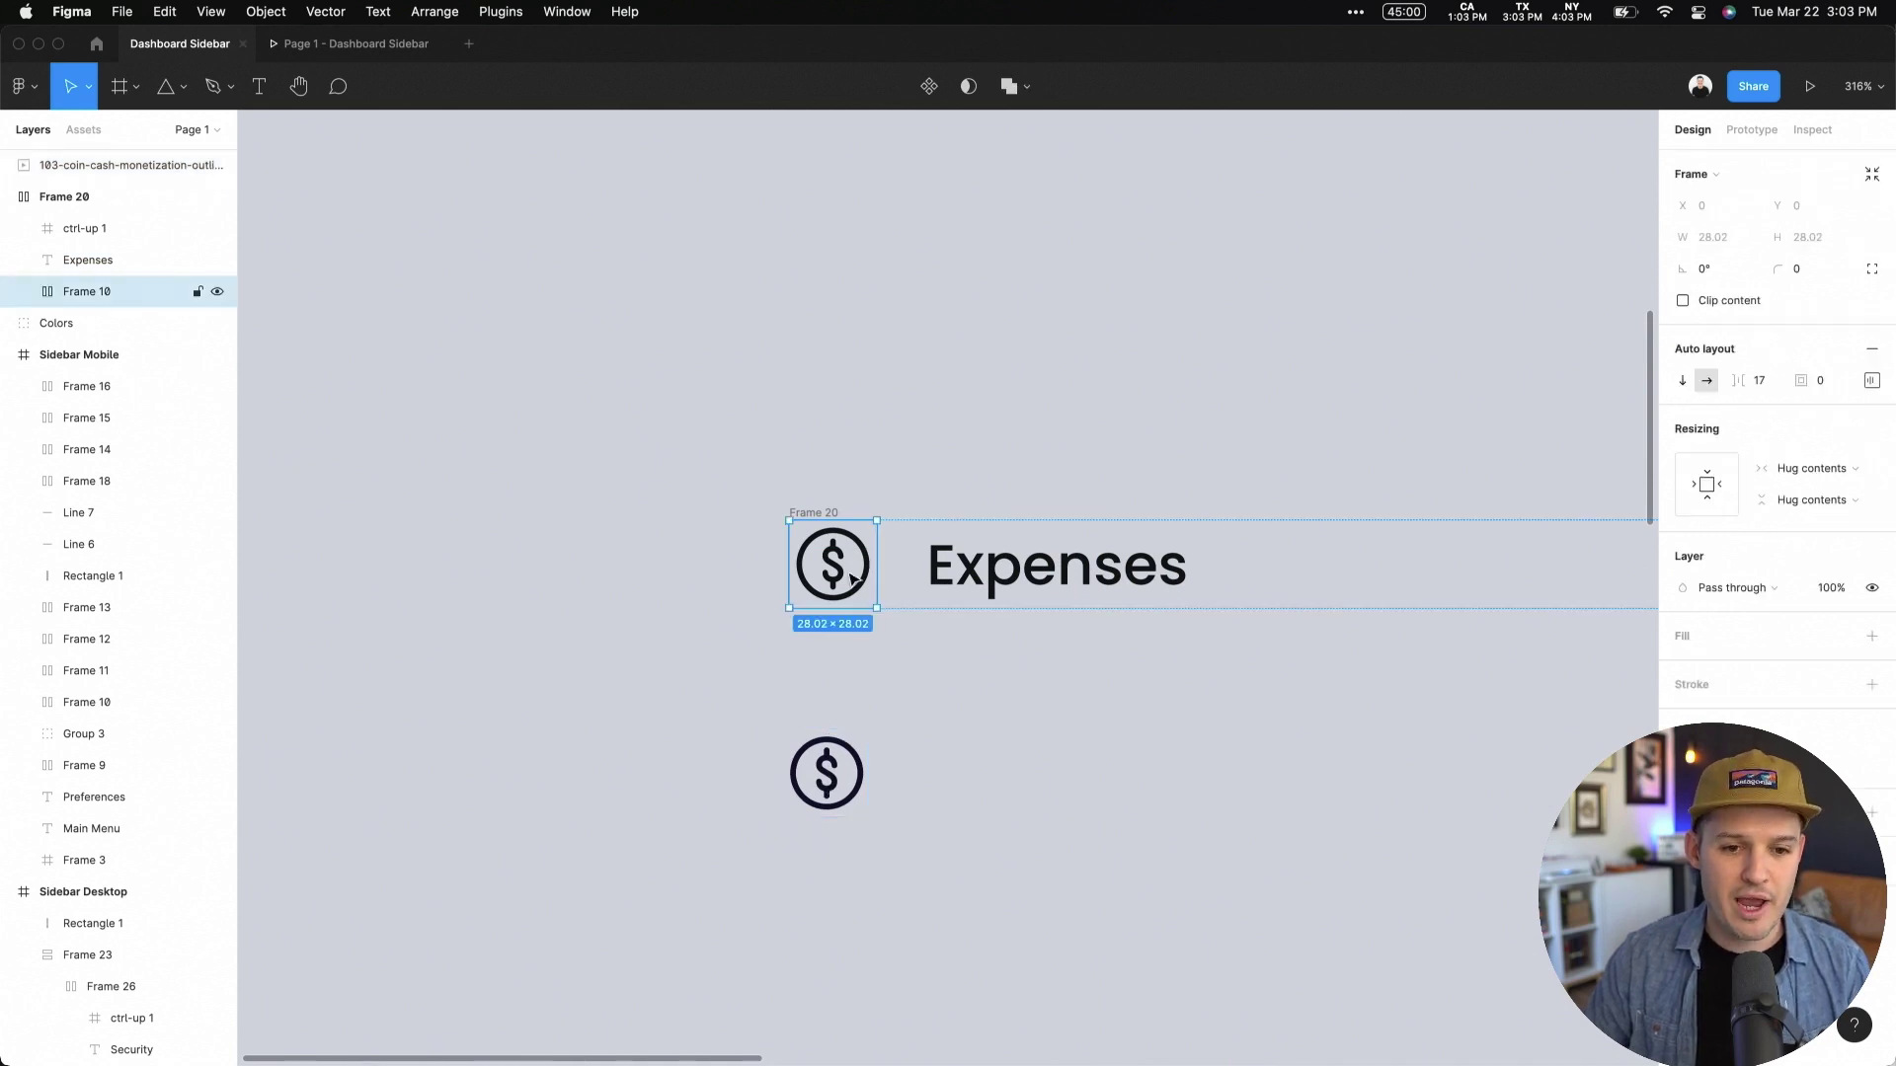
click(828, 770)
right_click(827, 770)
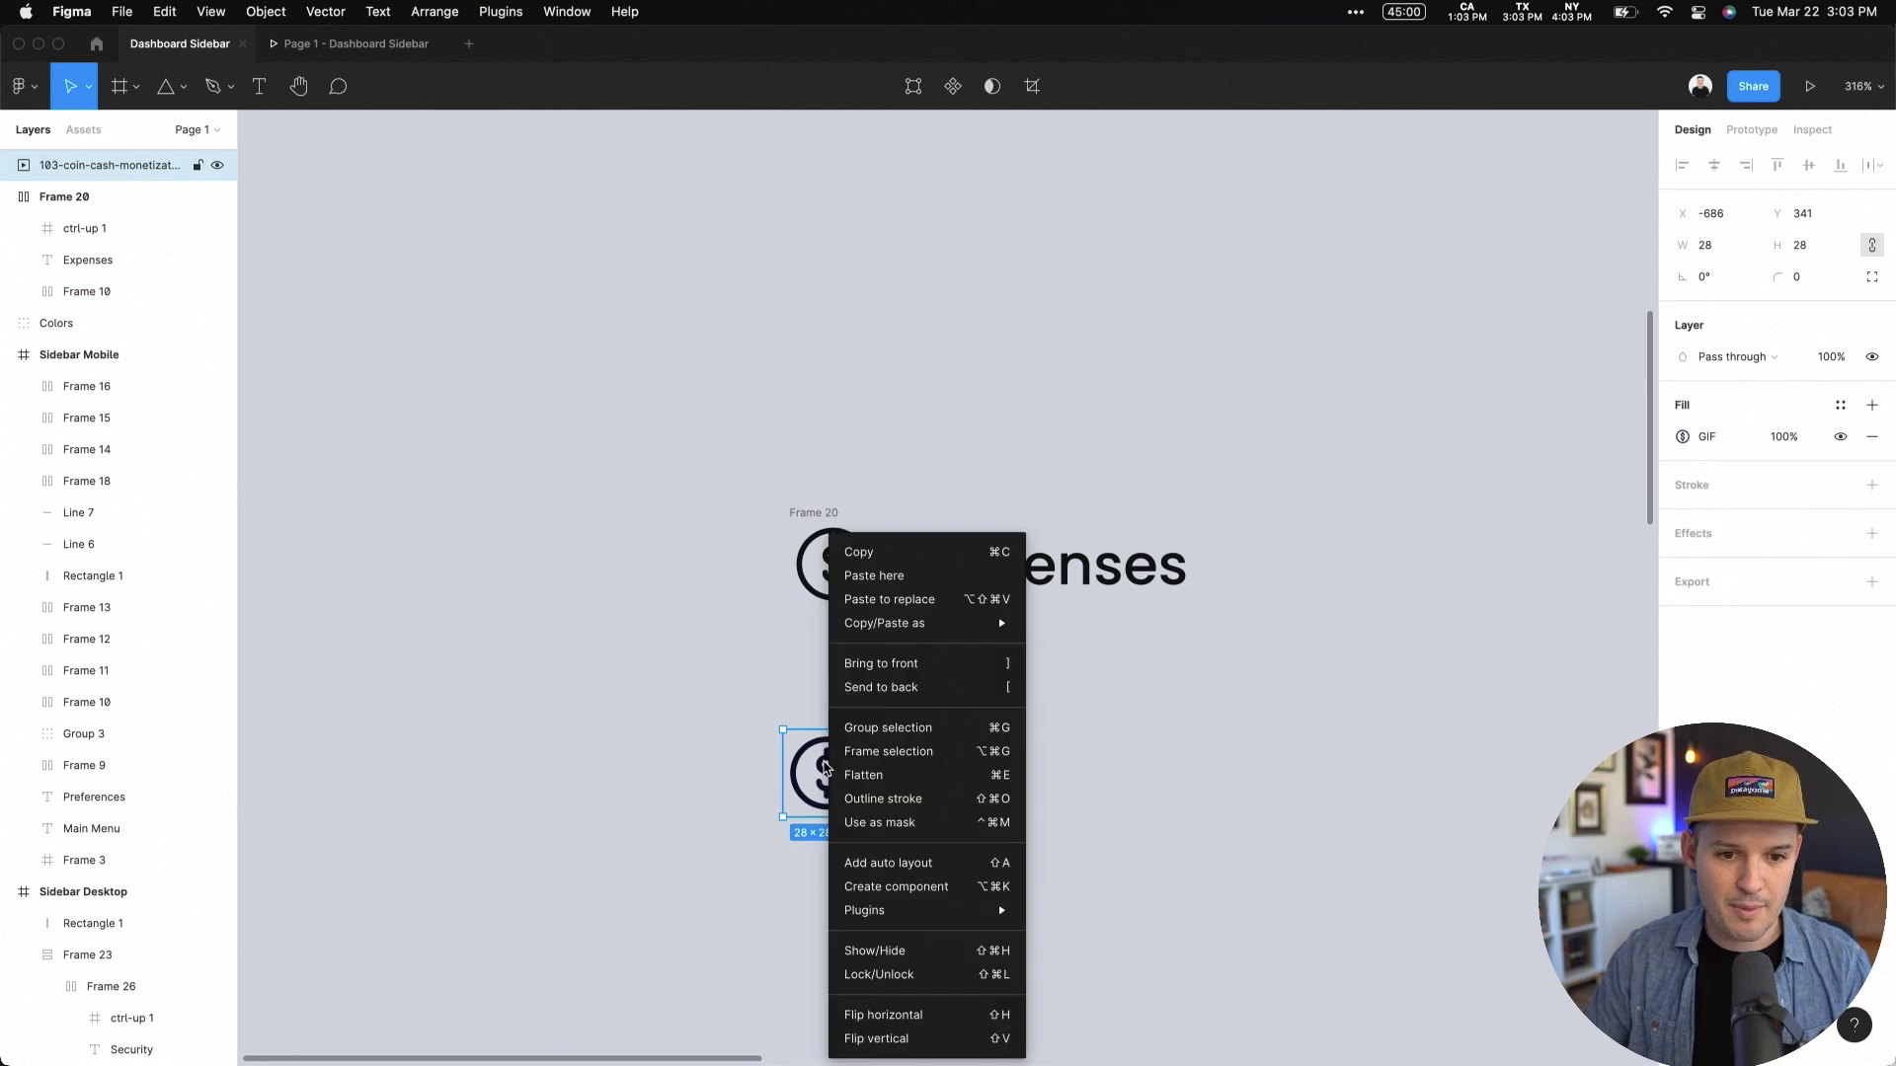
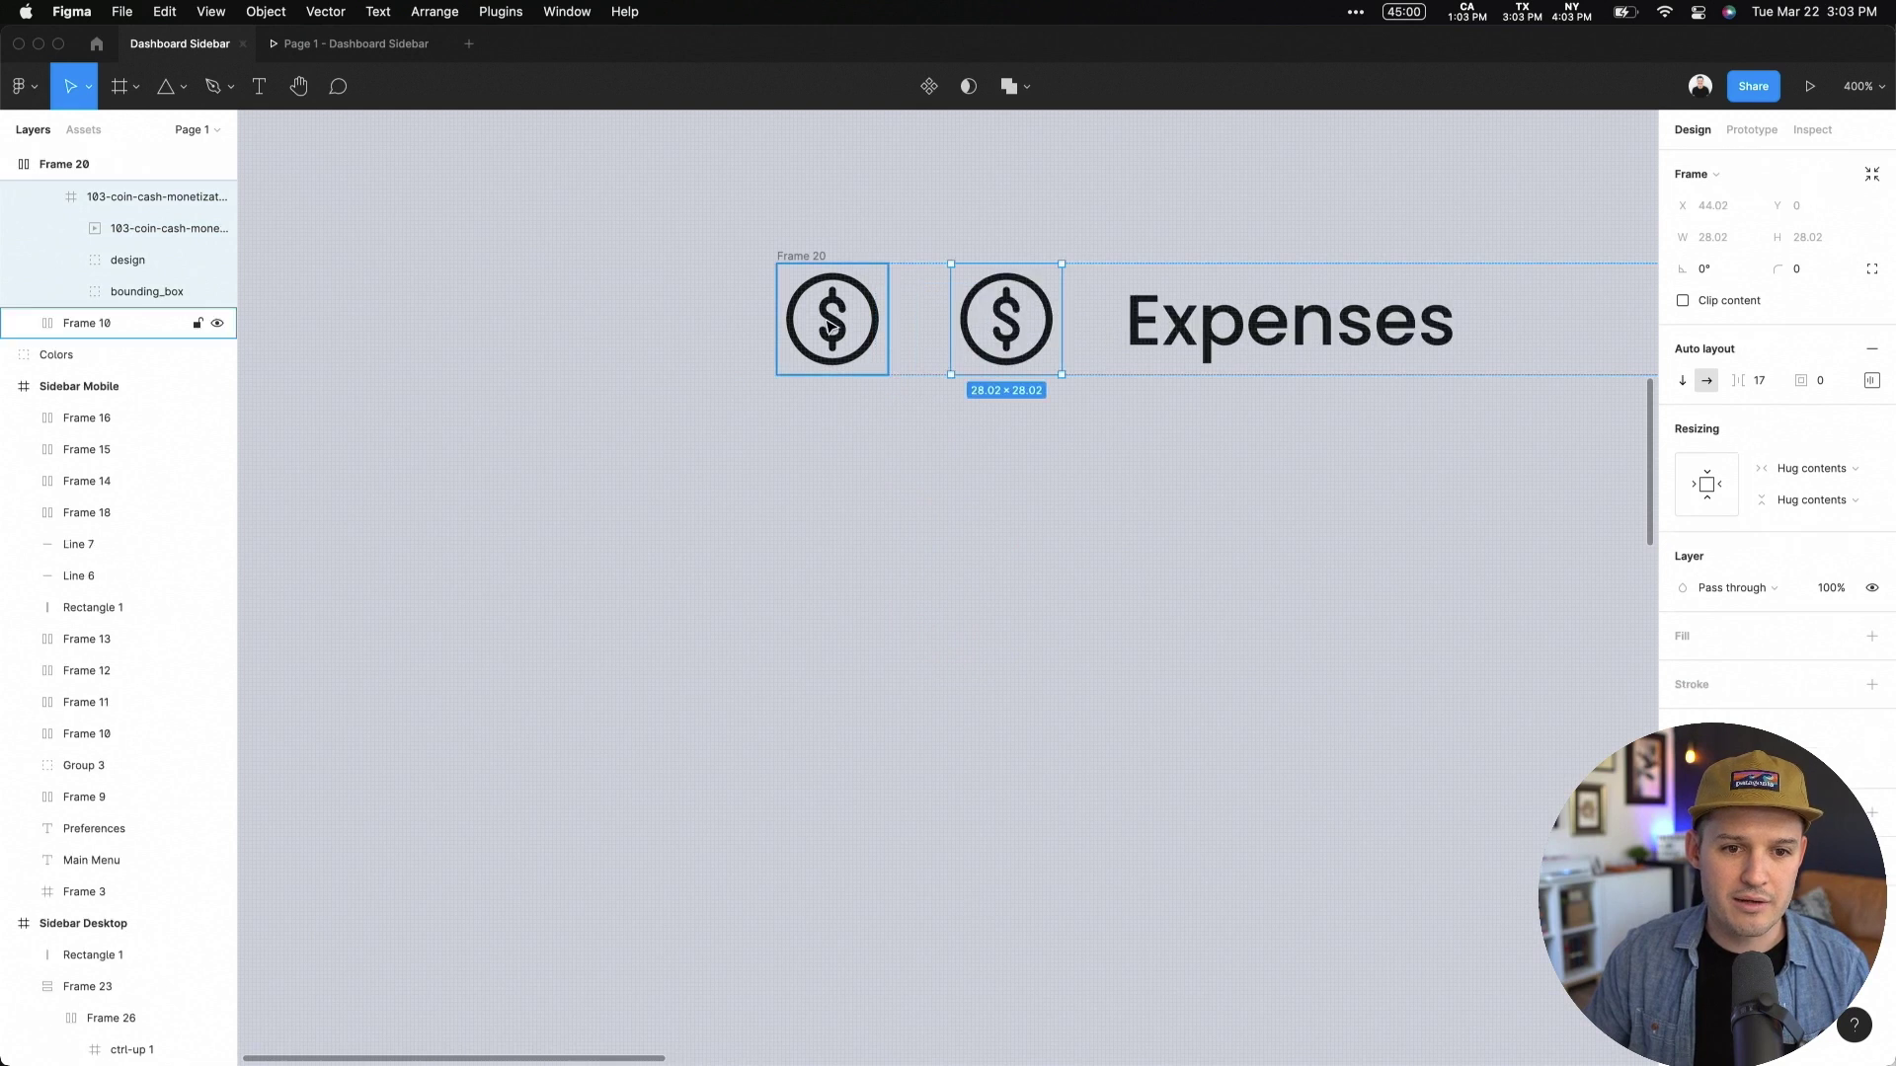
key(Delete)
key(super+z)
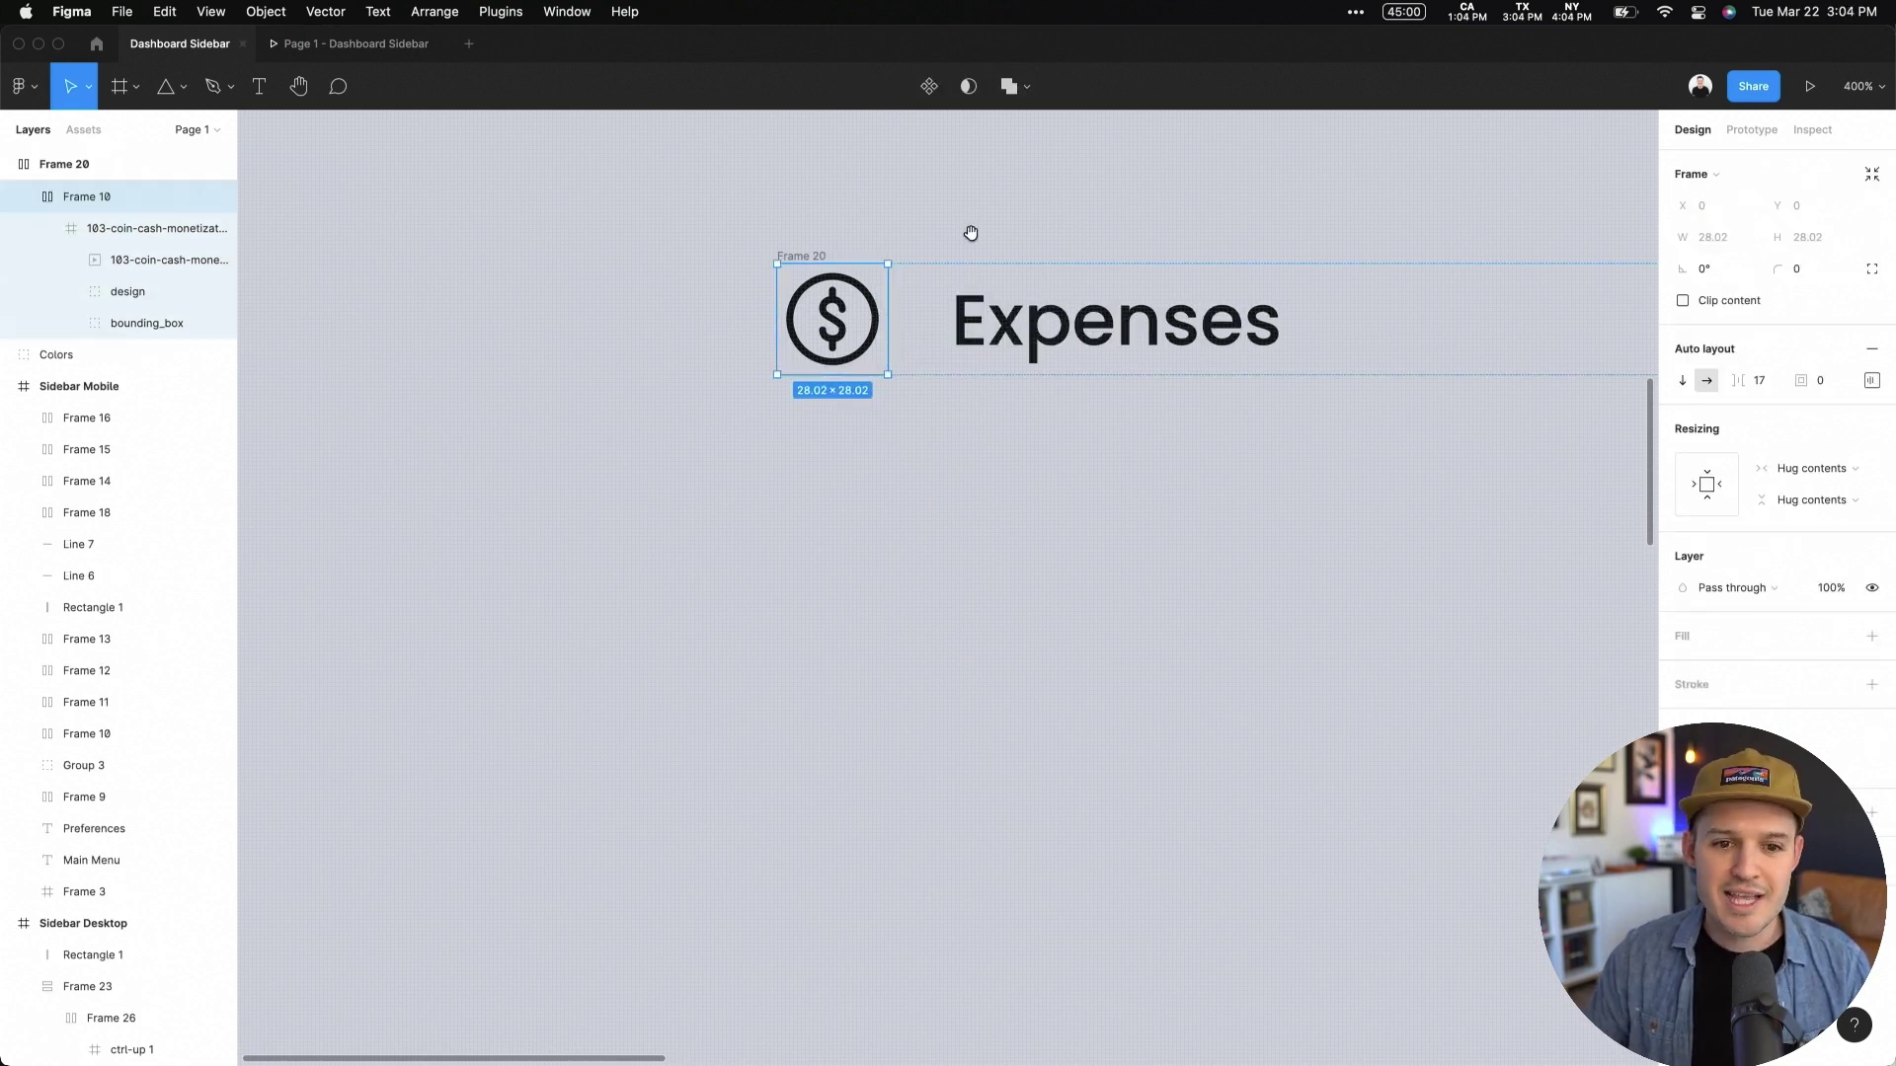
Step: Convert the copied Expenses row into a component and move it to about X -697, Y 264
drag(970, 233, 648, 313)
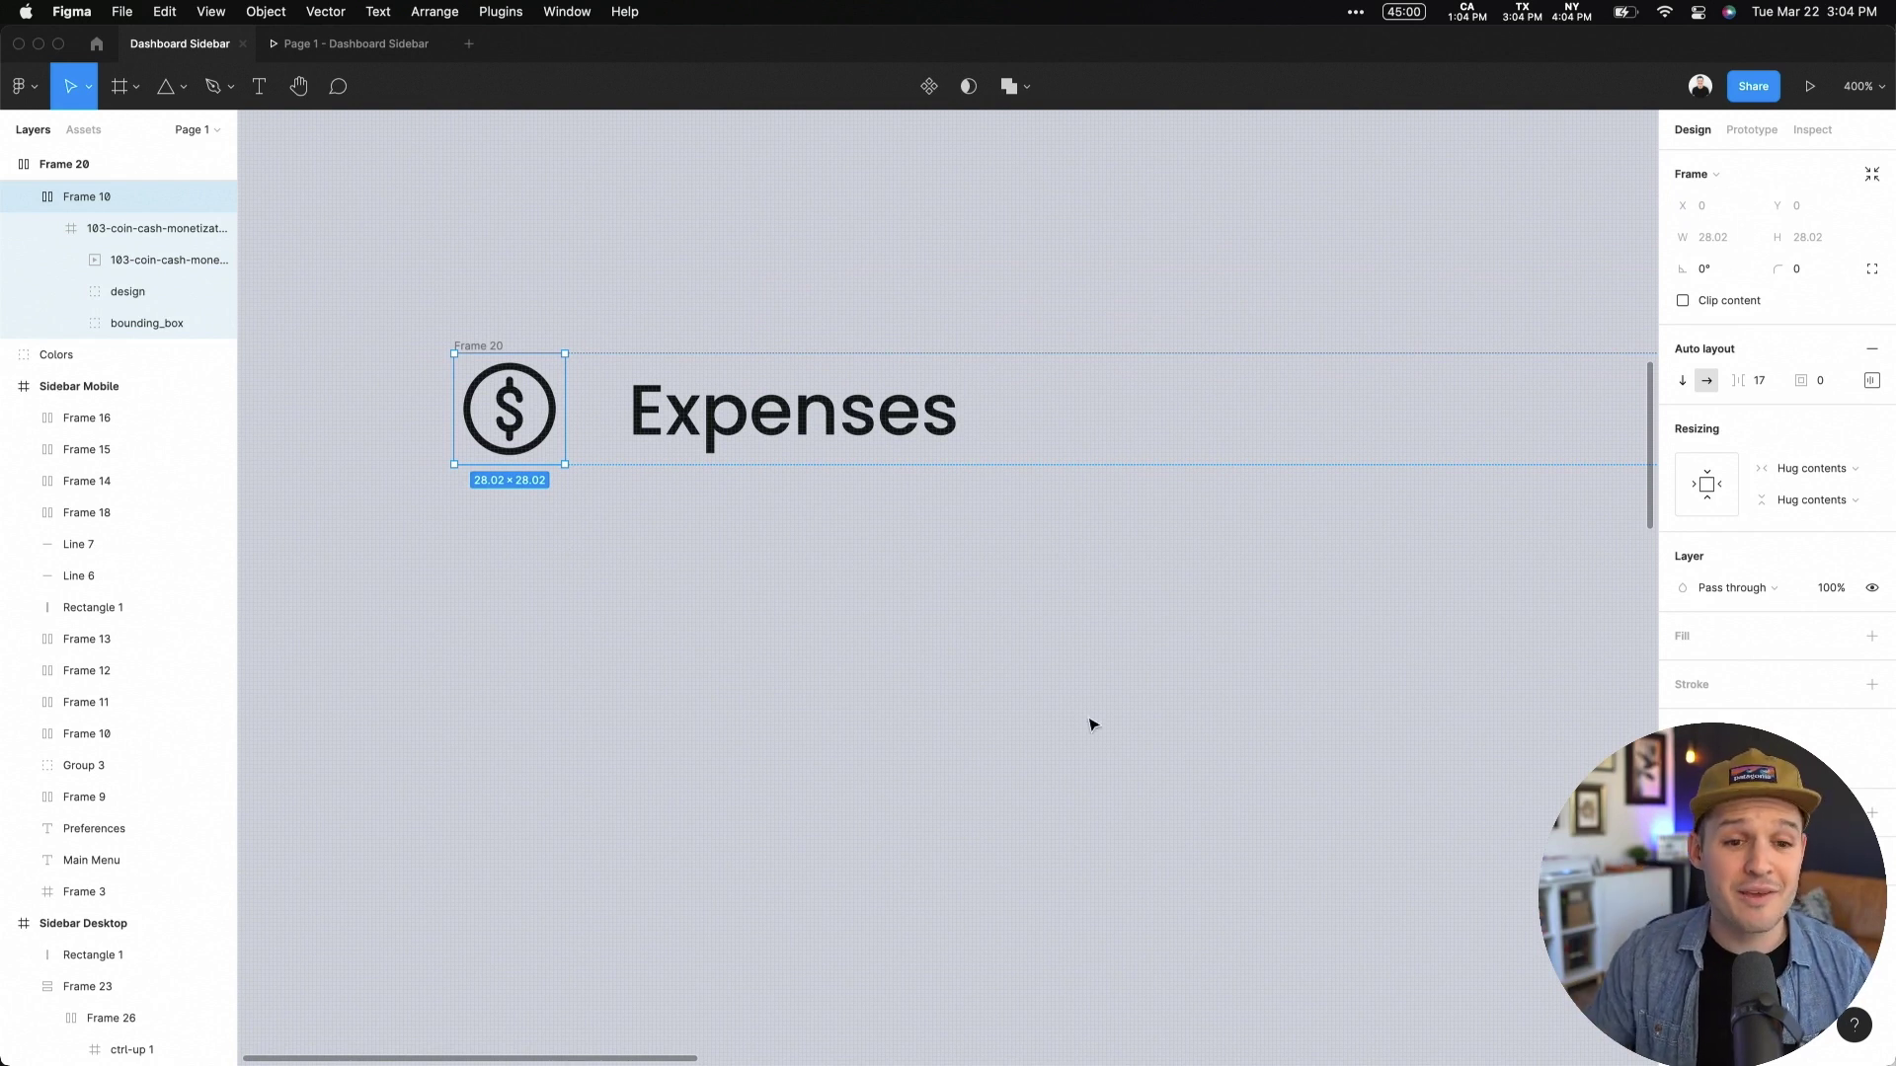
click(1024, 596)
click(498, 345)
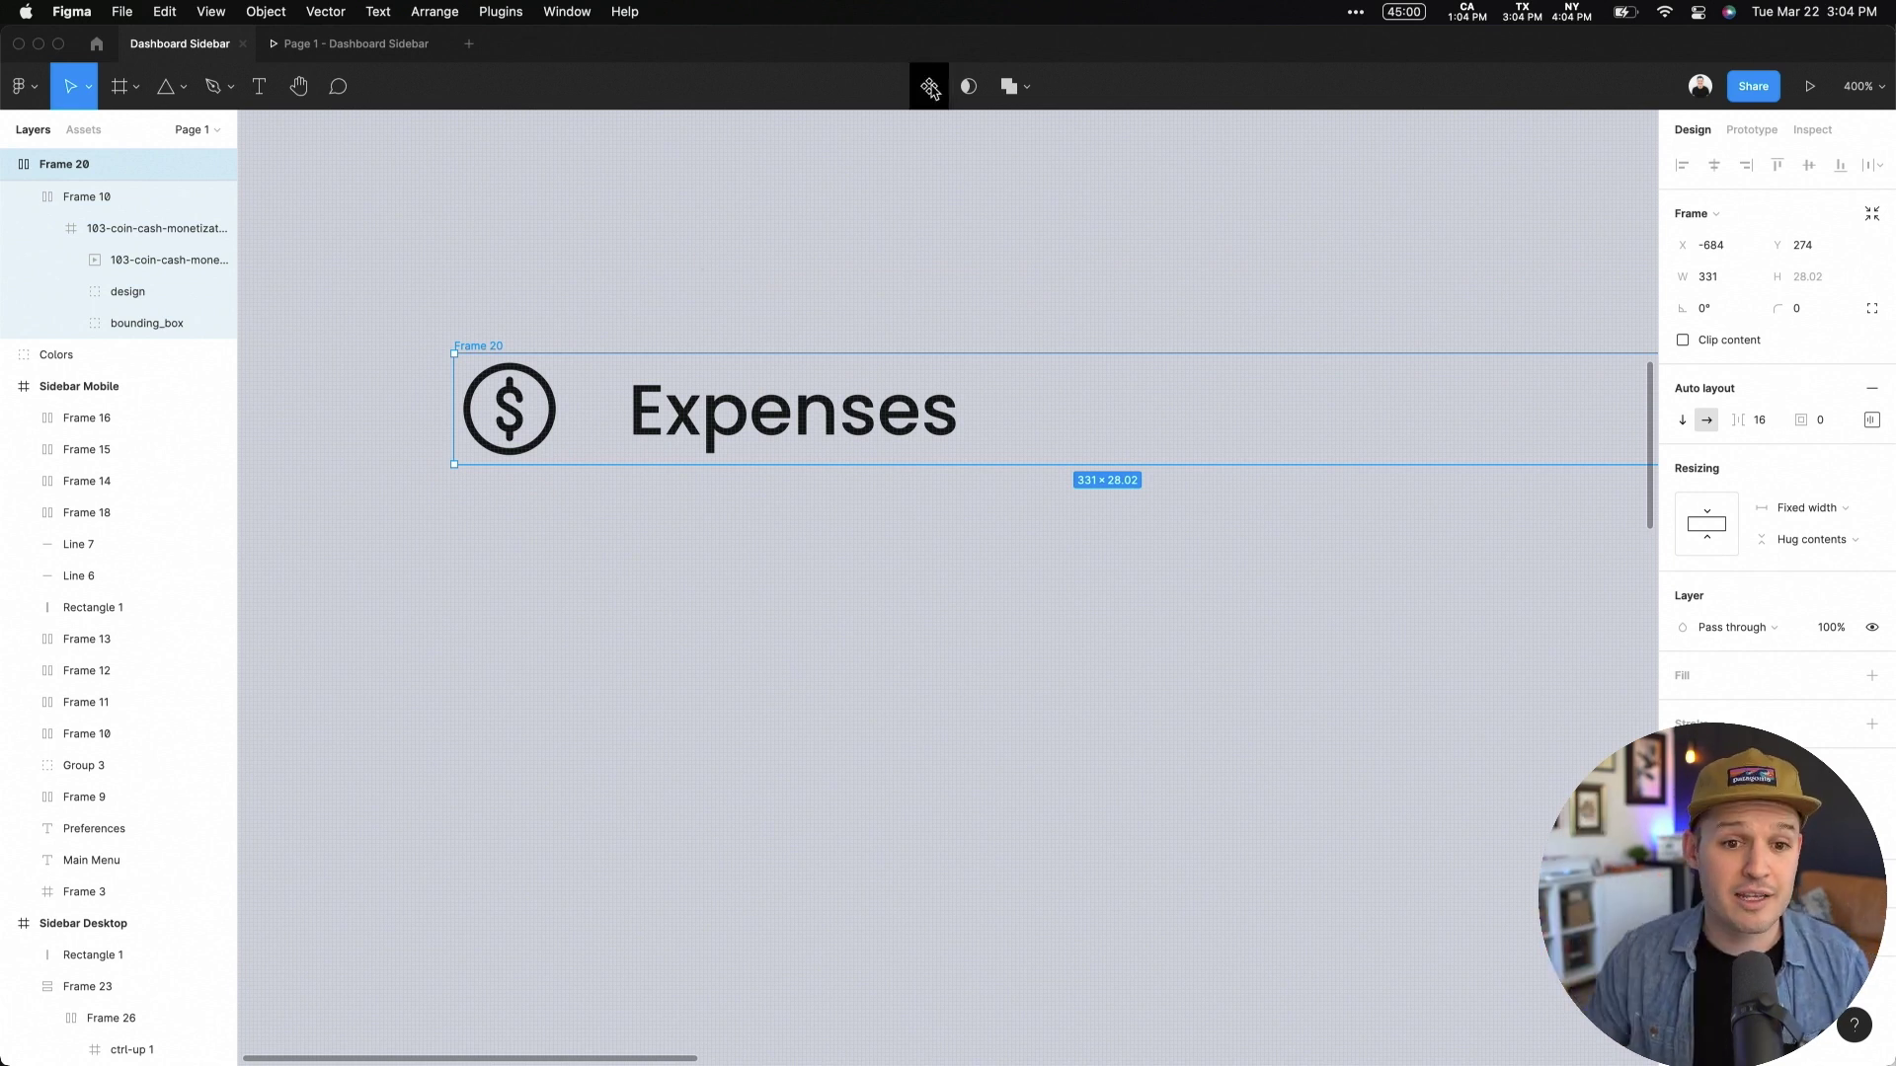
click(929, 86)
drag(496, 346, 458, 315)
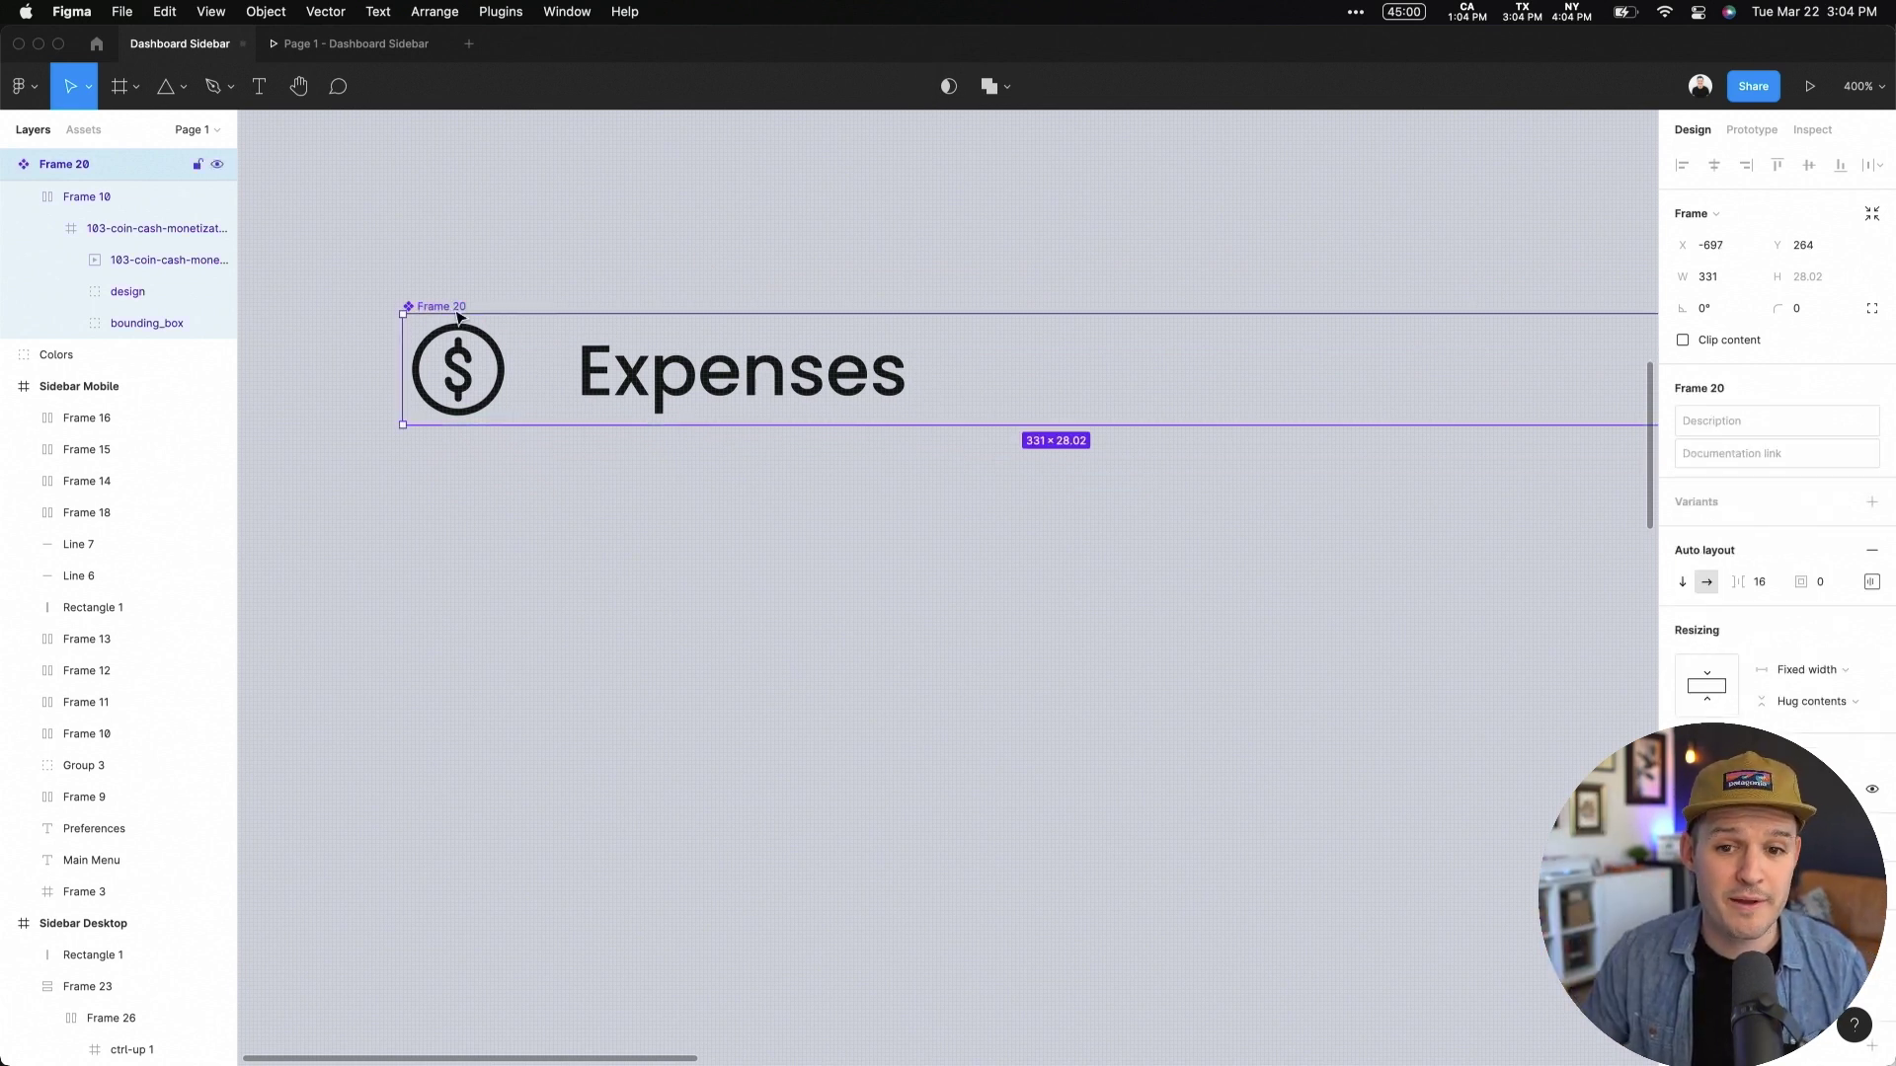
Step: Add a second variant to the Expenses component and set its Property 1 value to "animated"
scroll(1400, 288, right, 4)
scroll(1388, 287, left, 3)
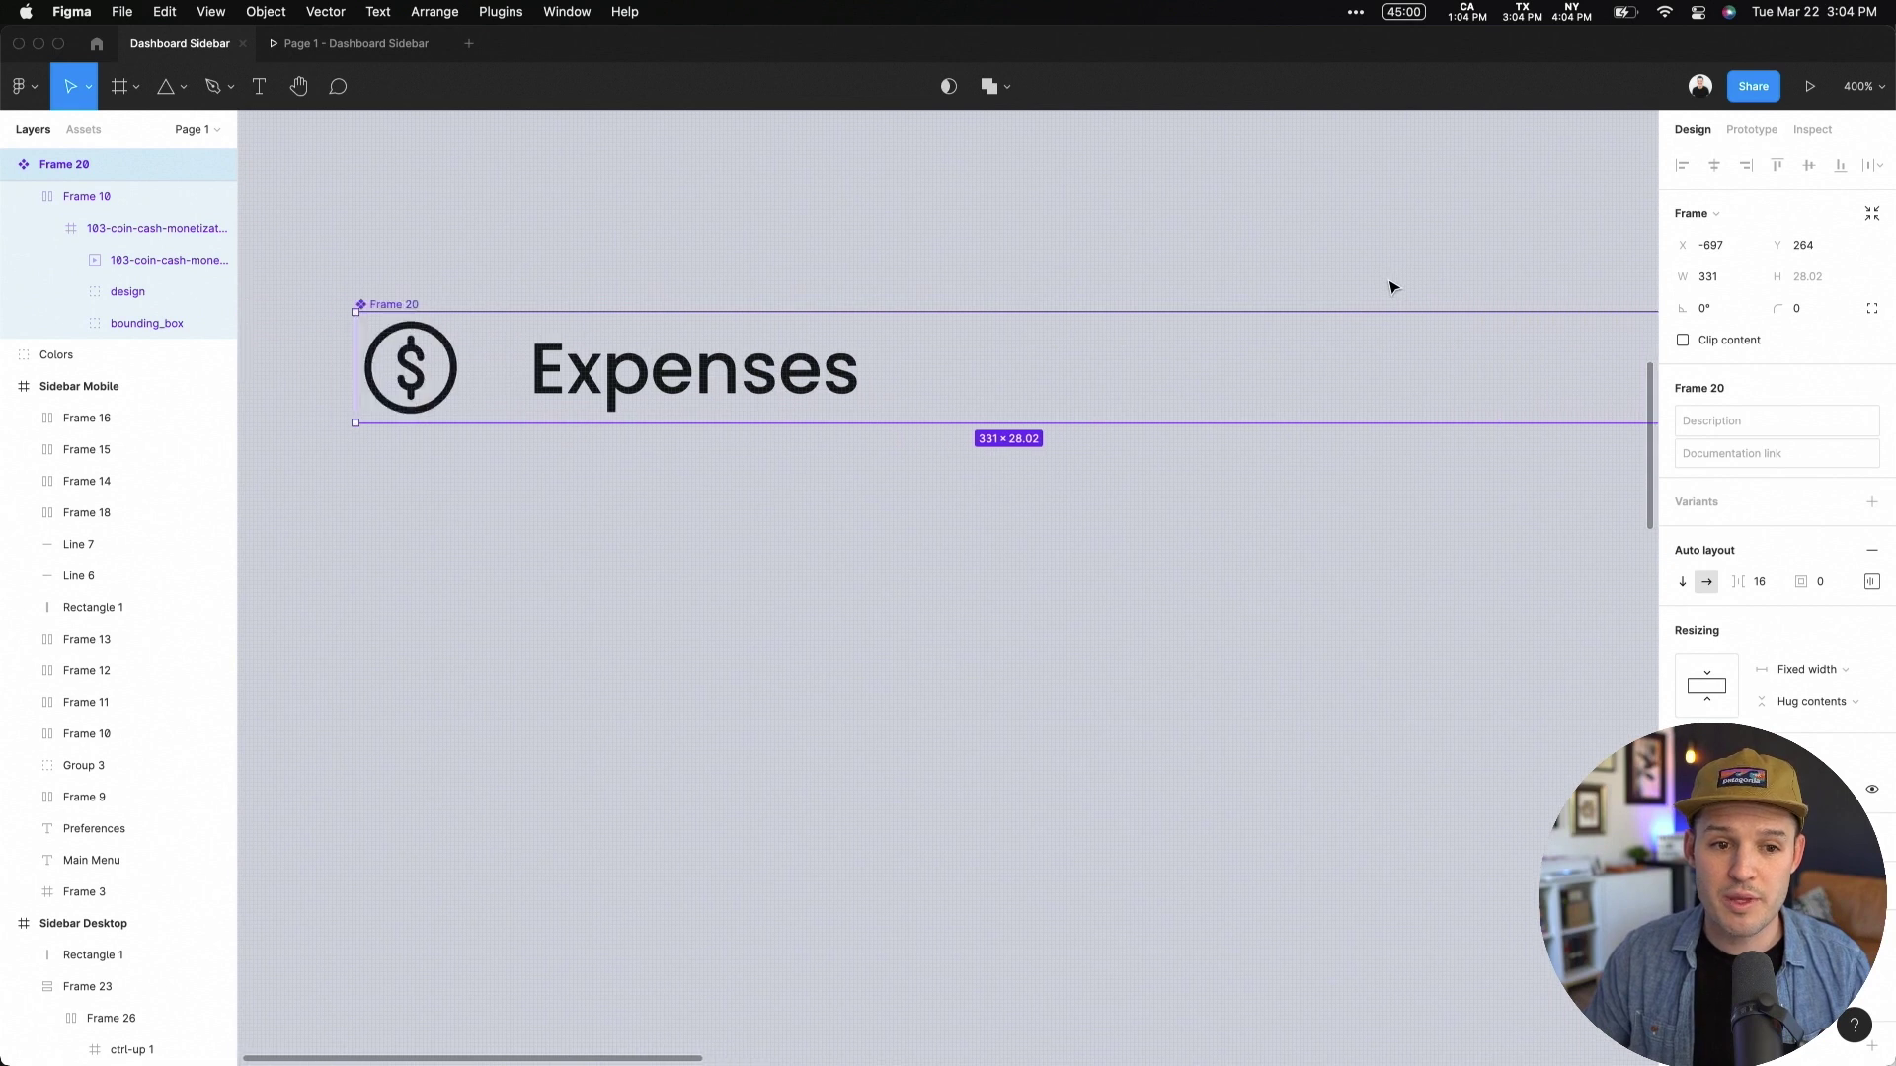
scroll(1388, 287, right, 2)
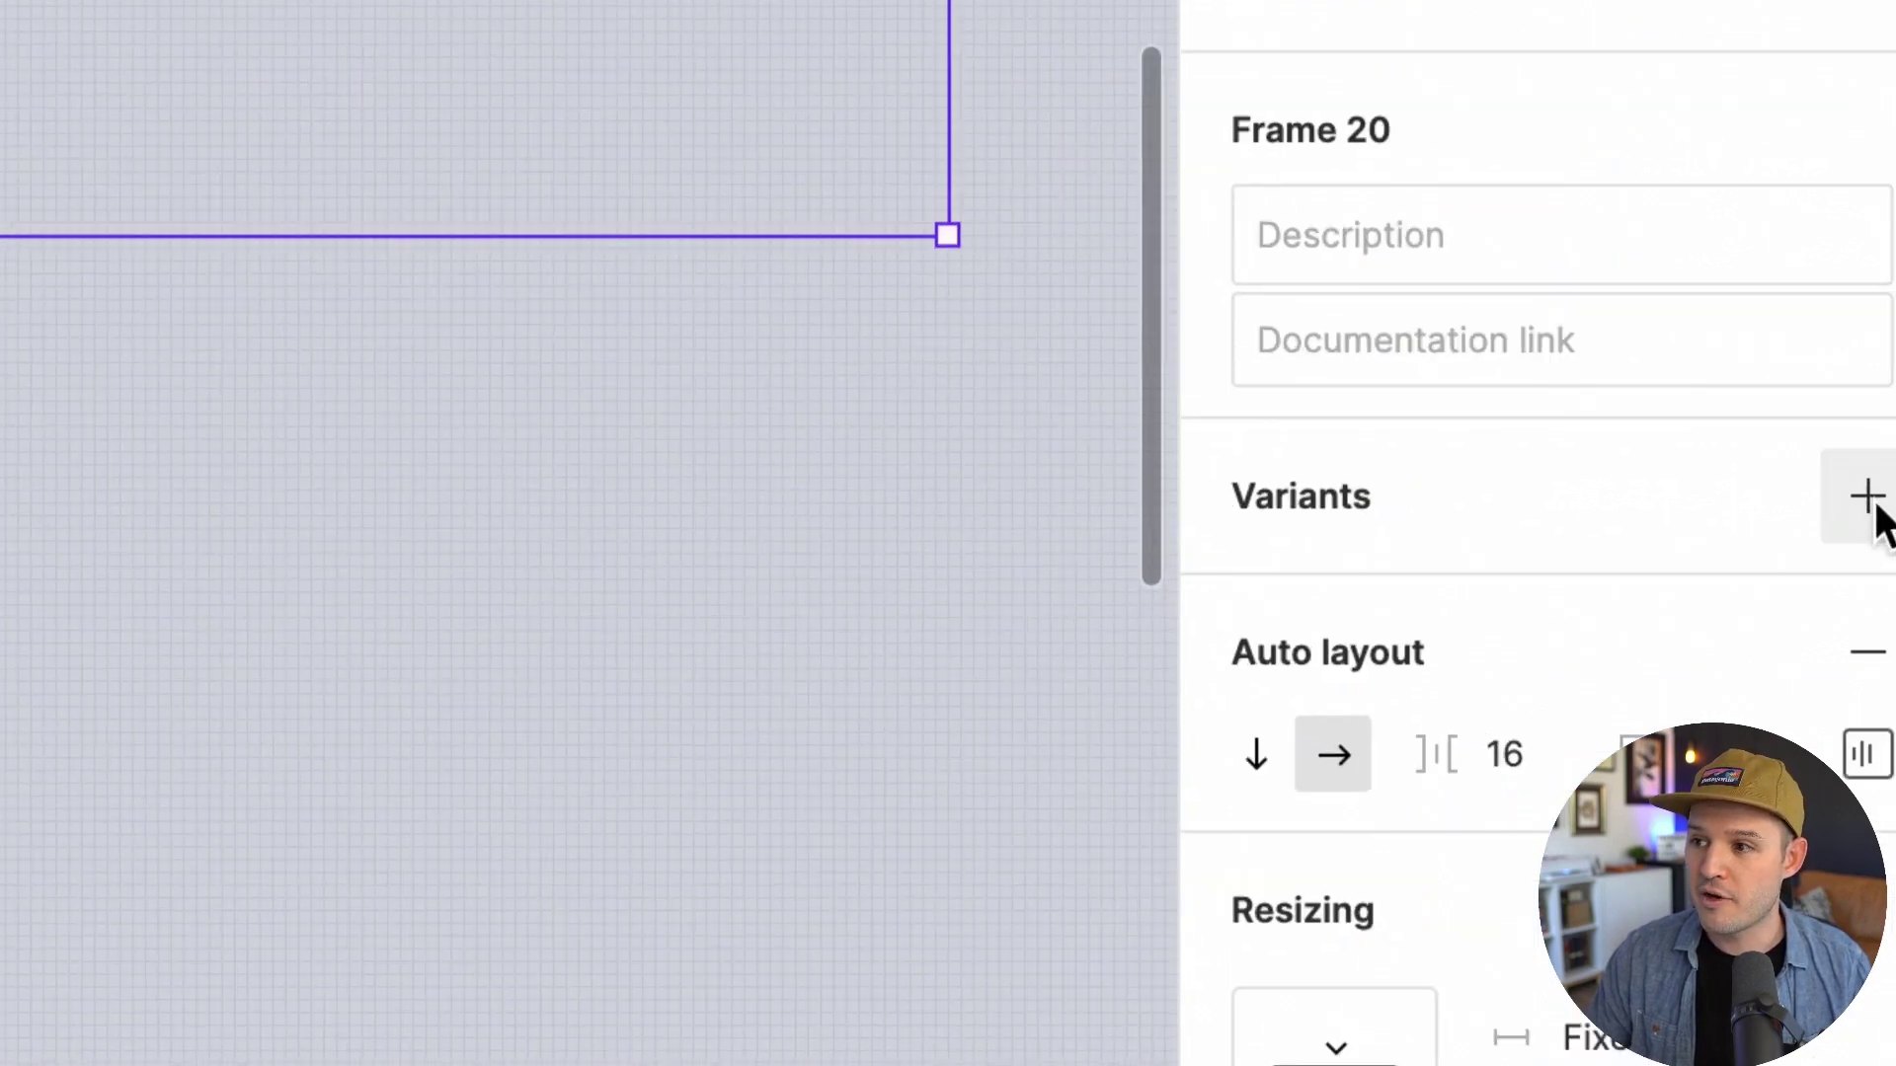
click(1876, 510)
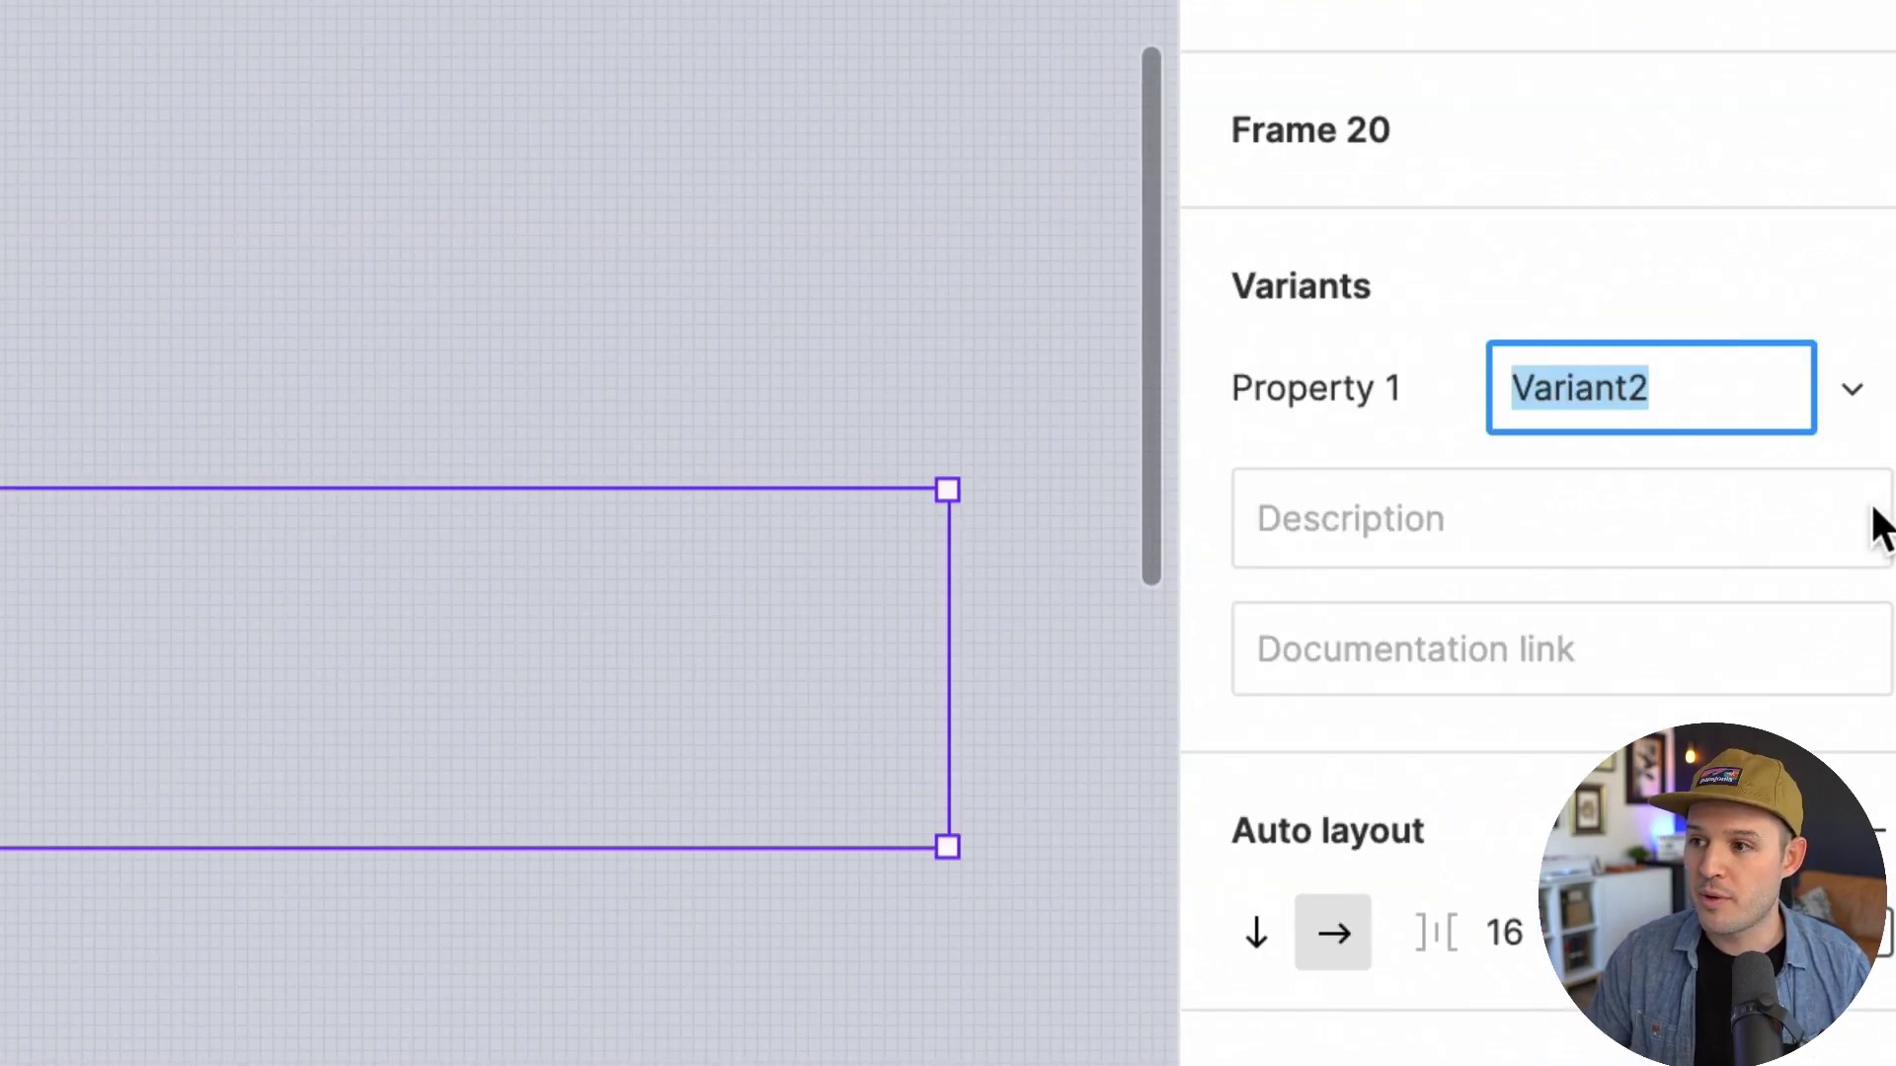
text(animated)
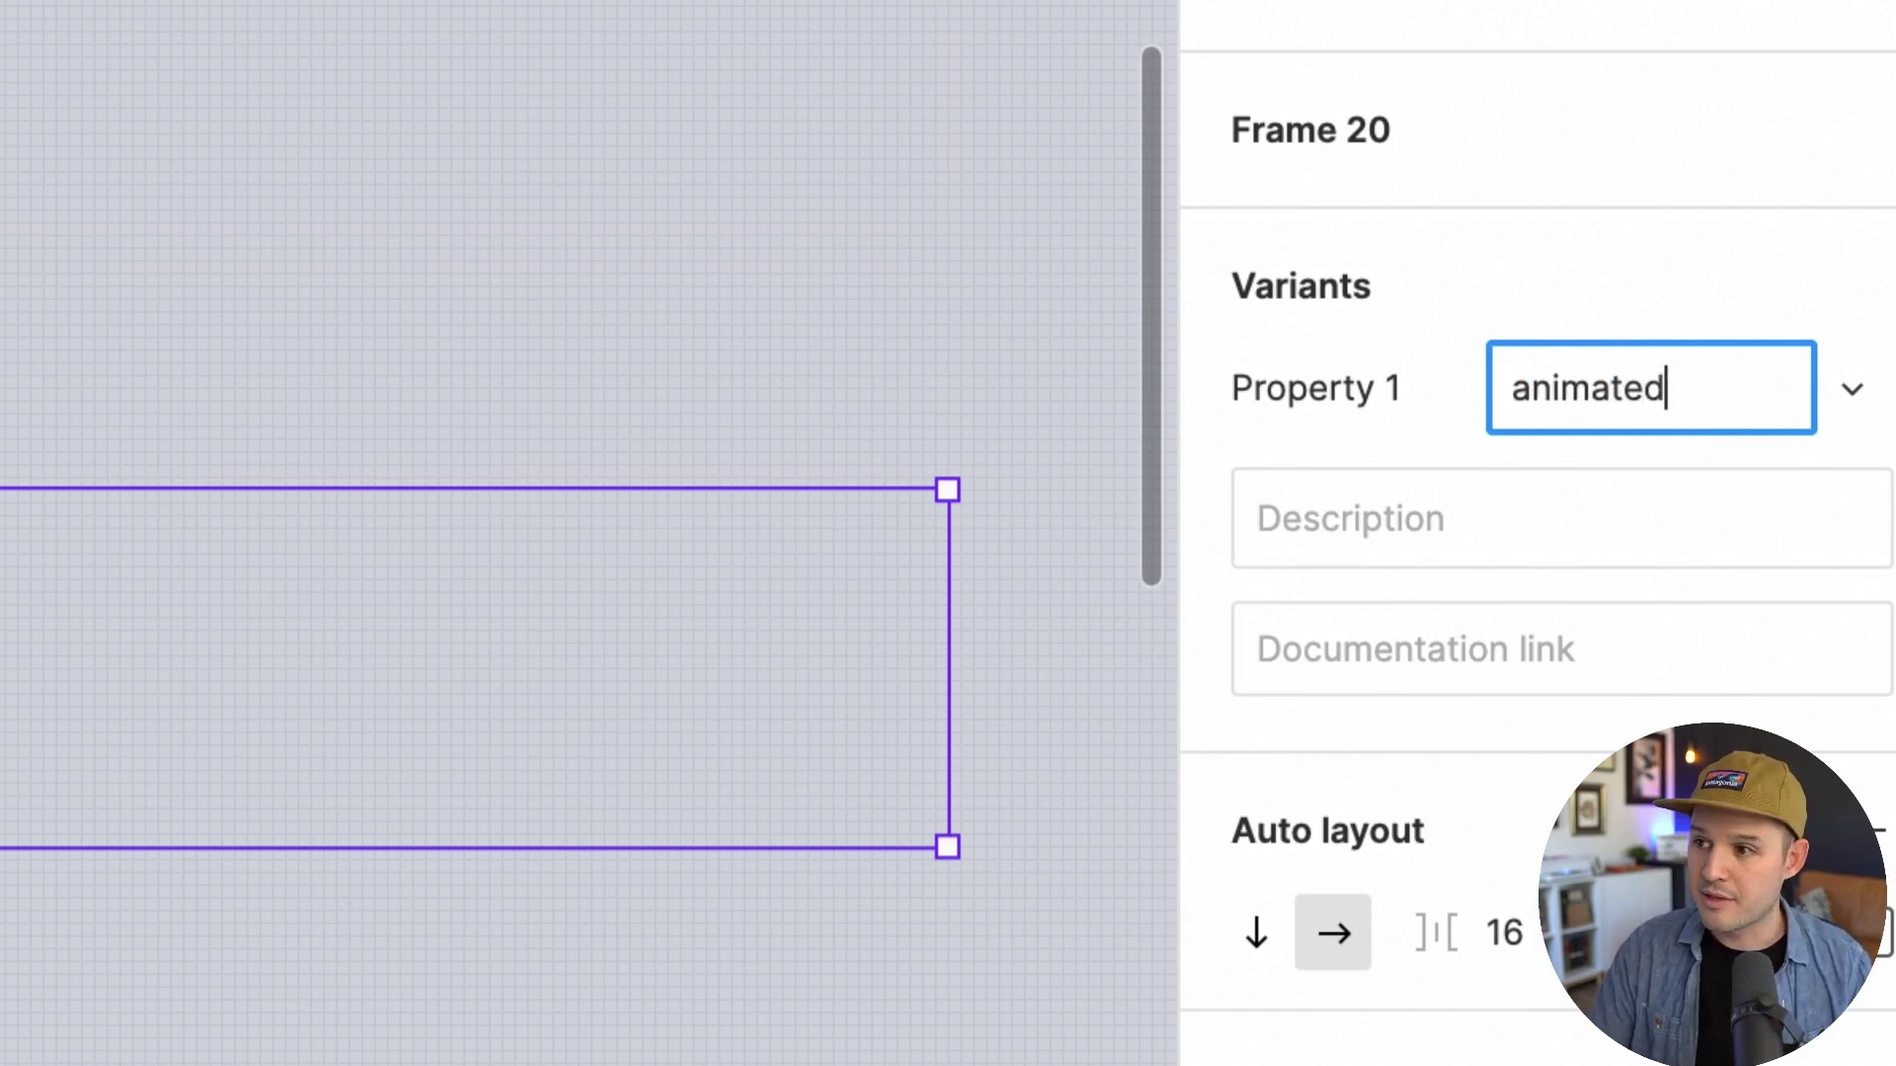
key(Return)
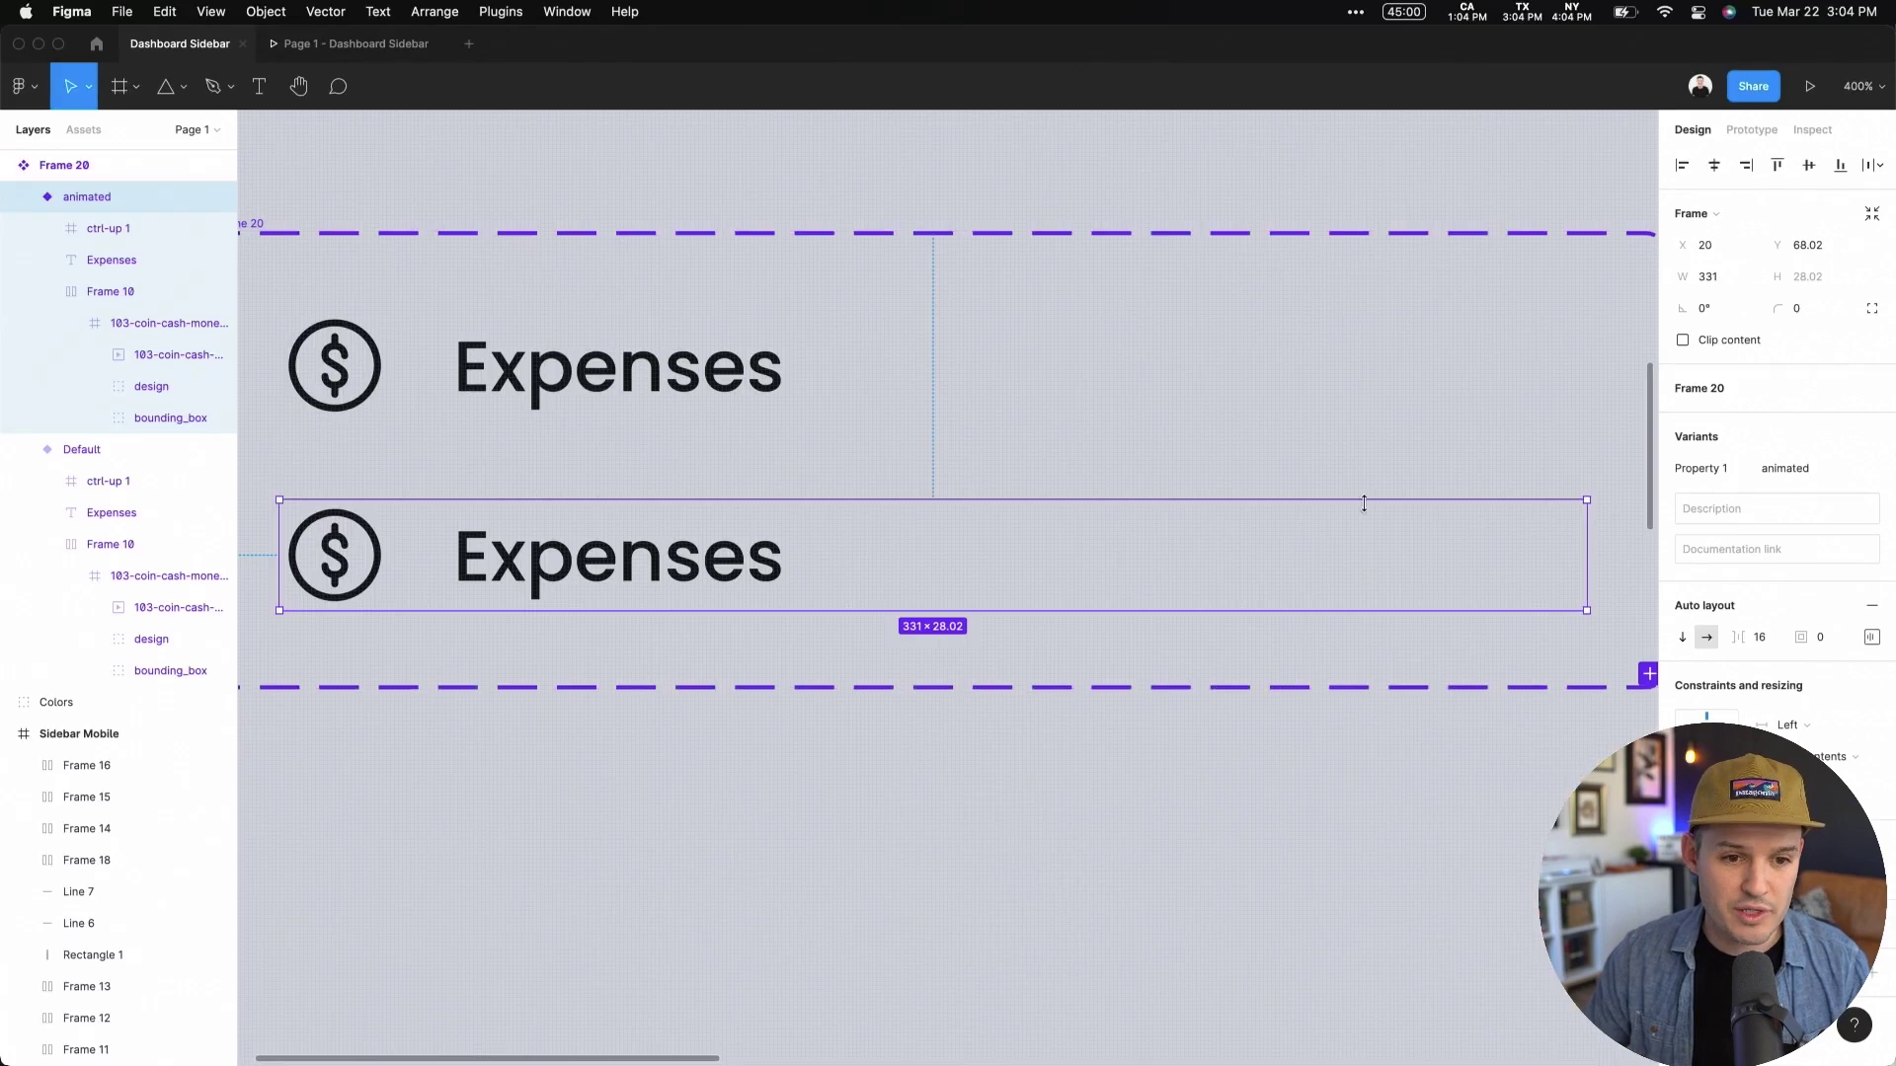
Step: Set the coin GIF layer's opacity to 100% in the animated variant
click(521, 386)
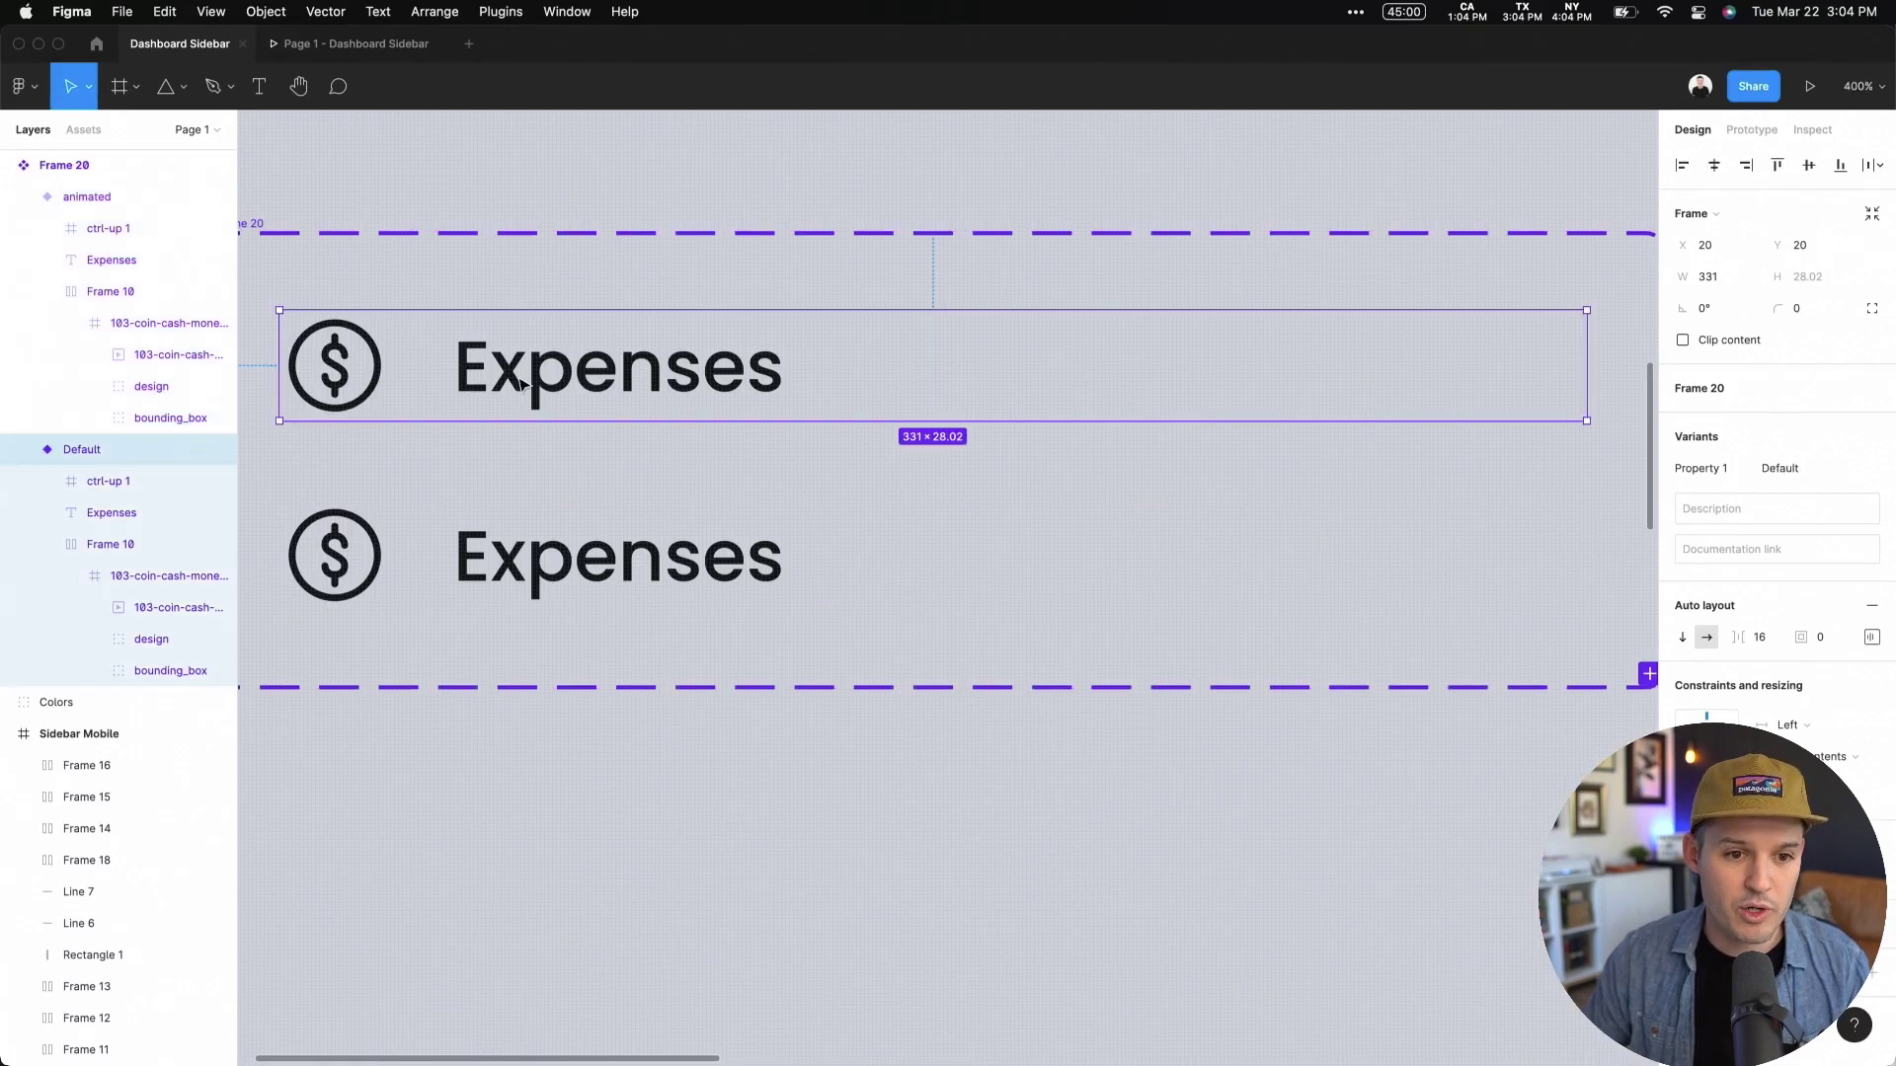
click(569, 582)
double_click(338, 568)
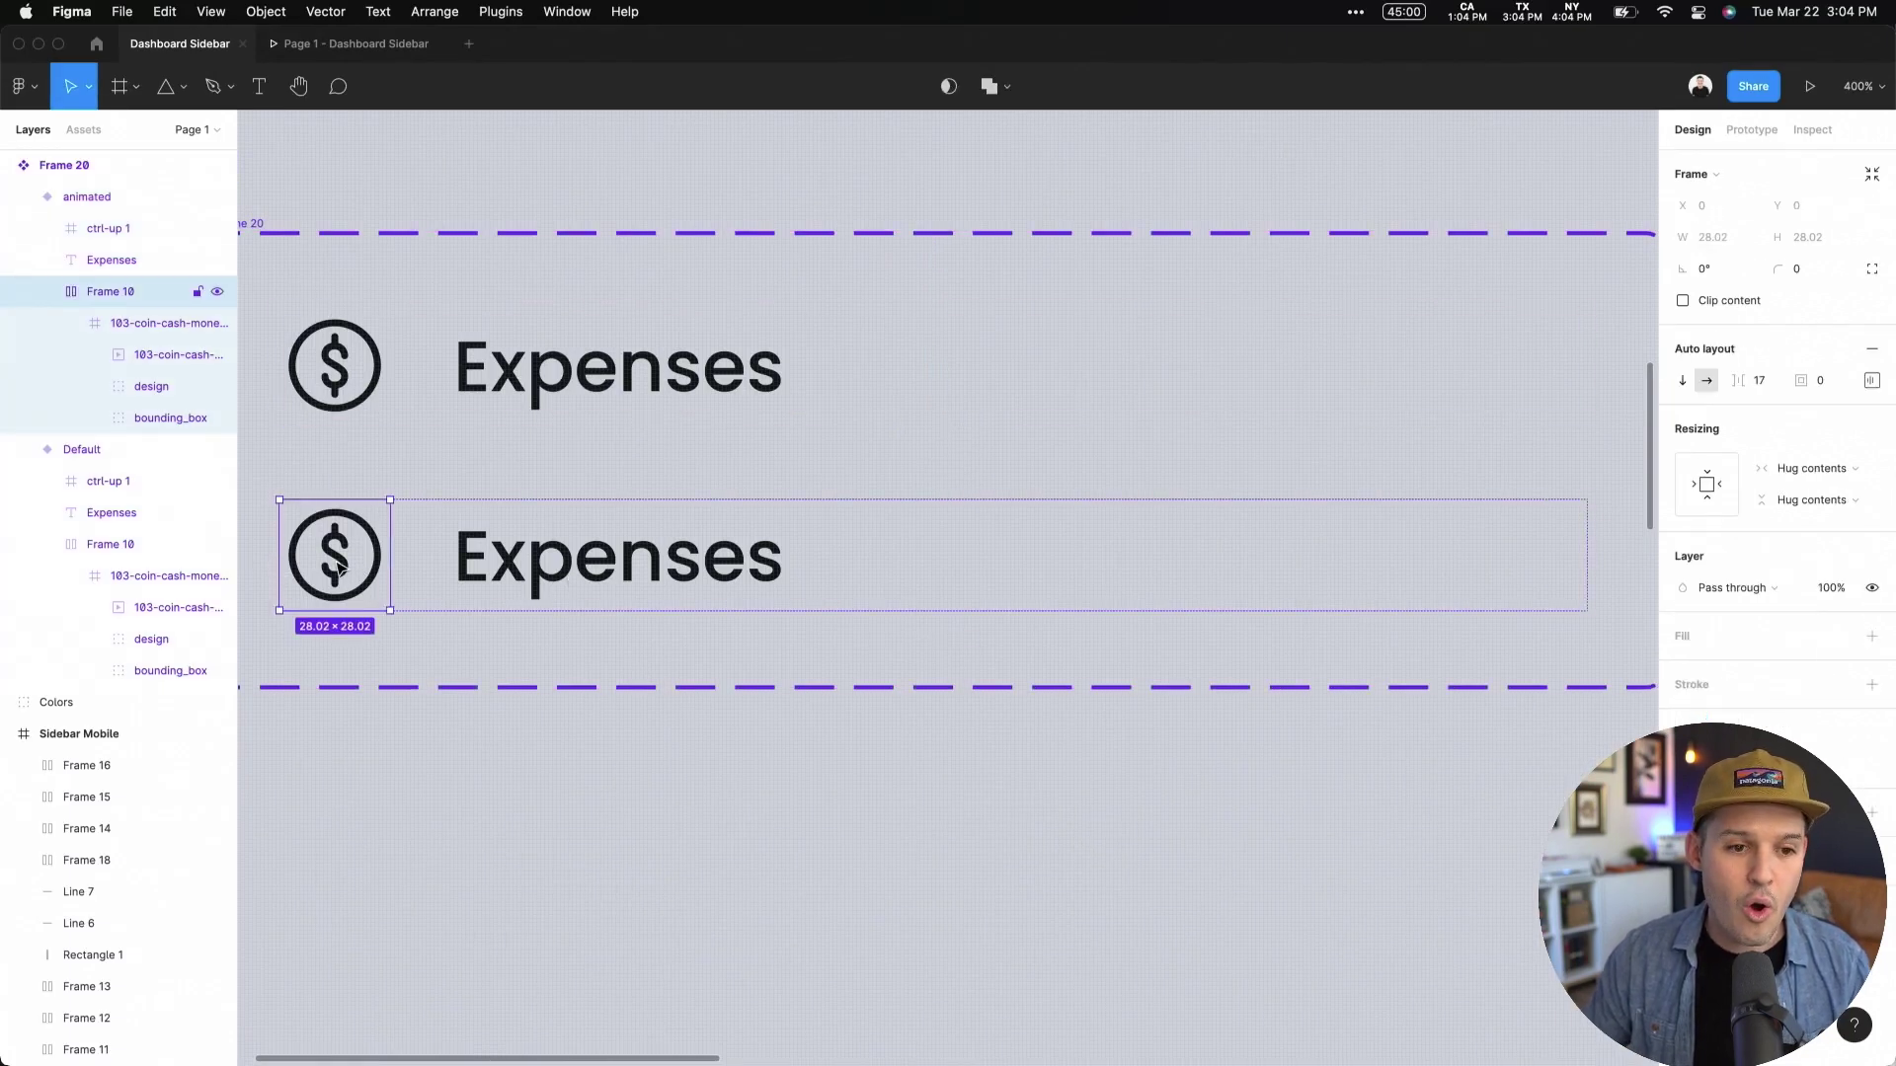
click(187, 354)
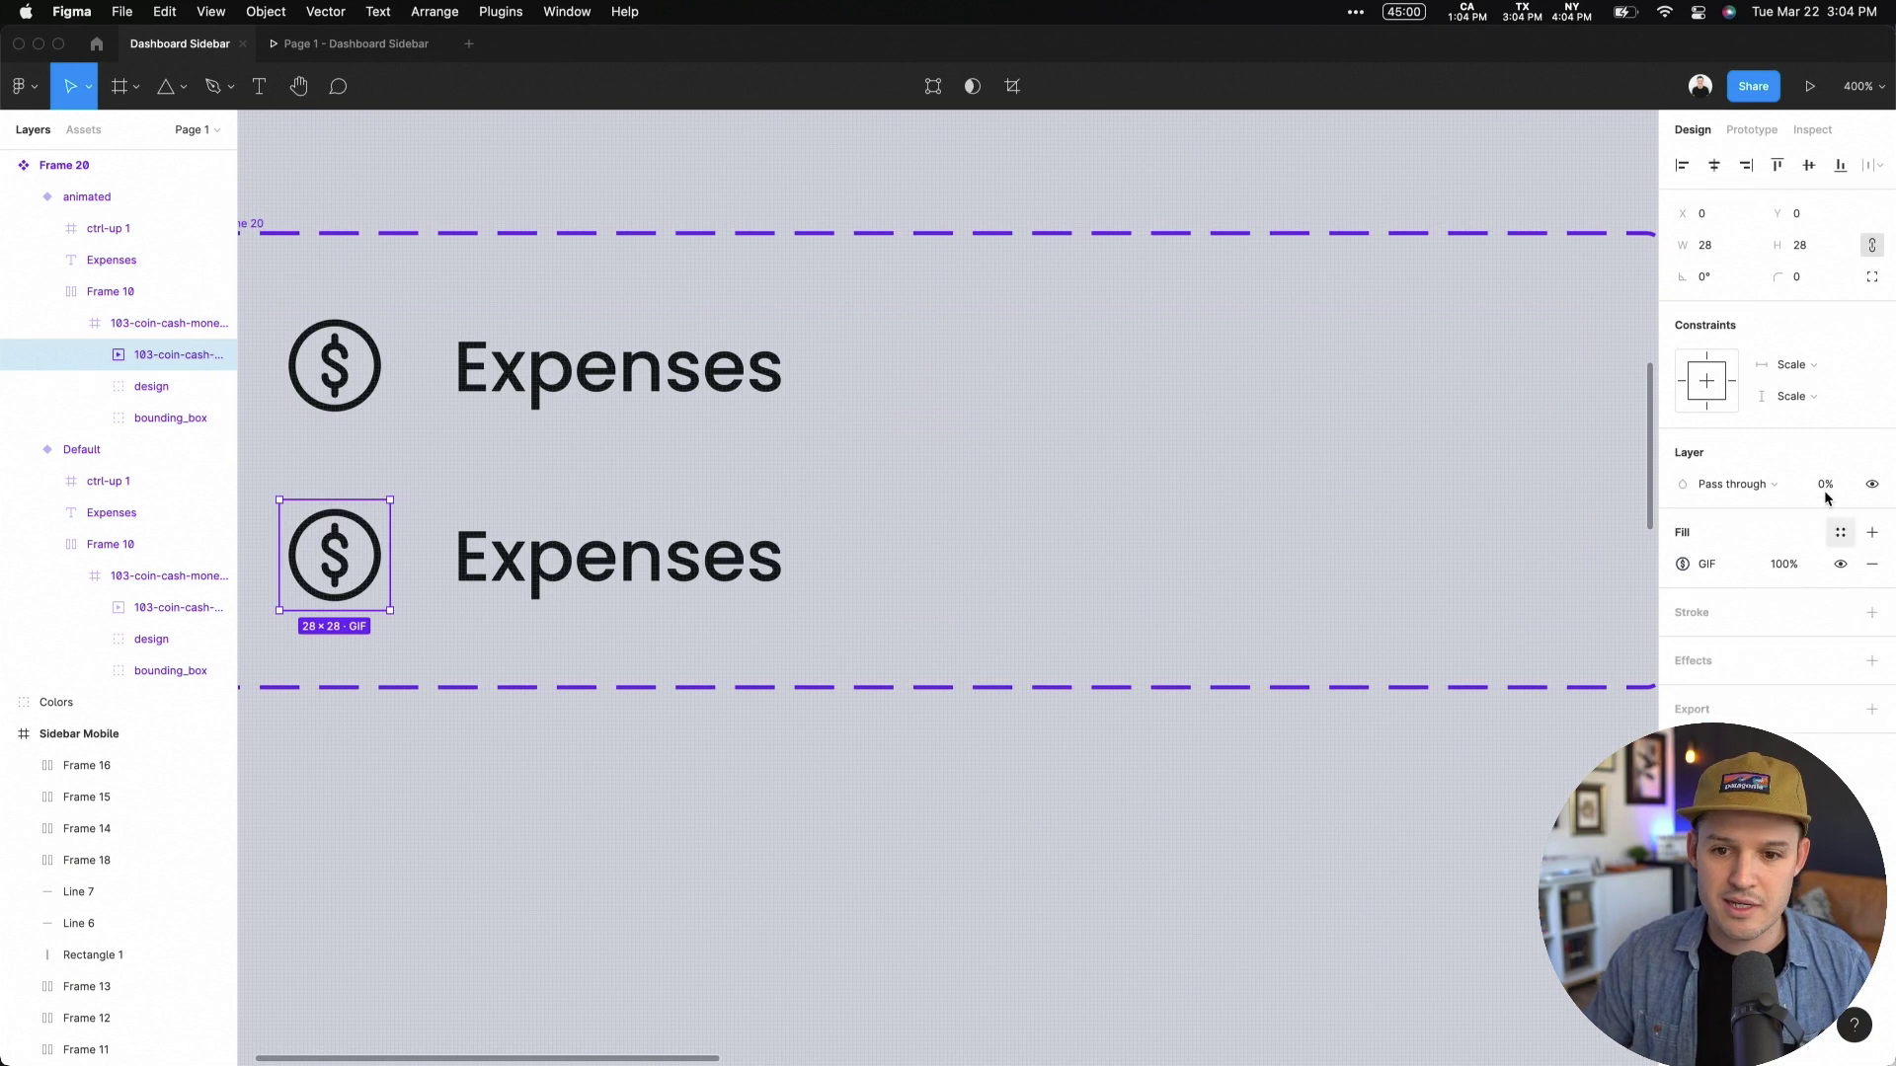
text(100)
key(Return)
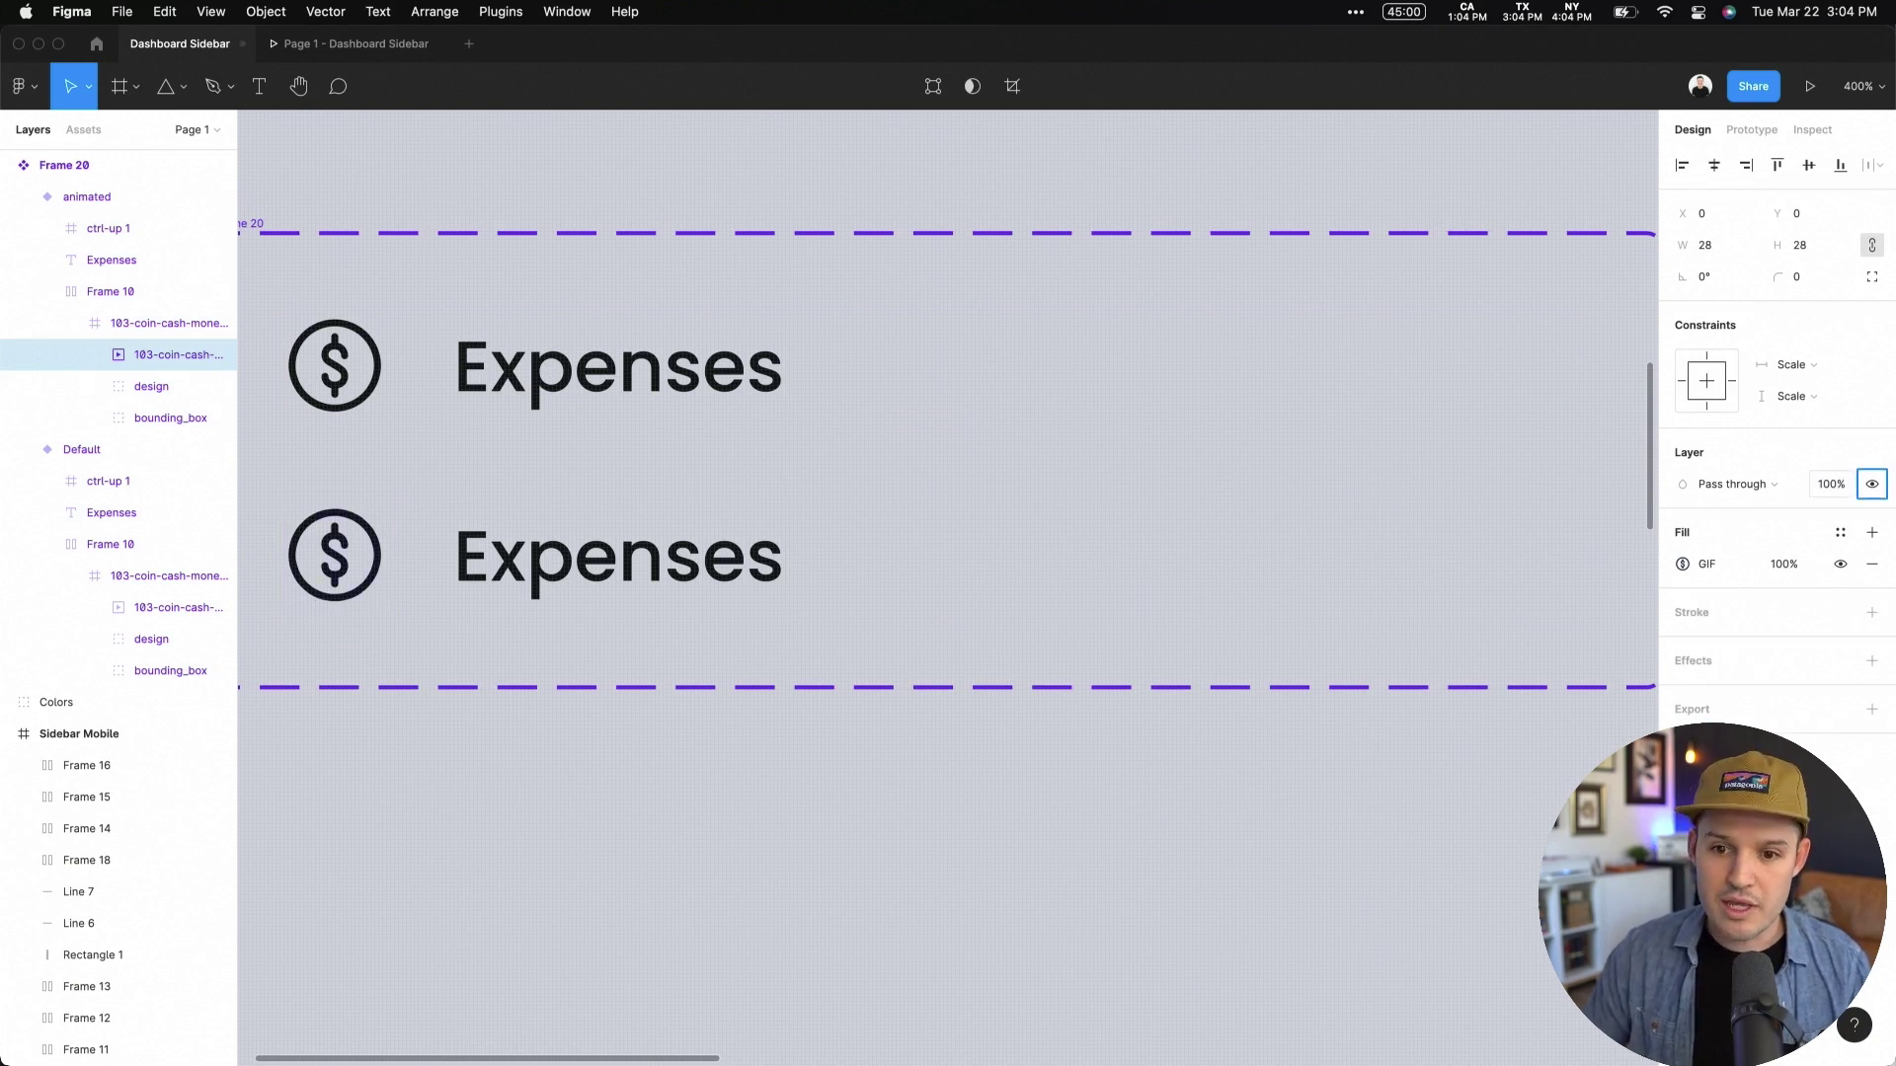
Step: Set the opacity of the animated variant's static design and bounding_box icon layers to 0%
click(156, 388)
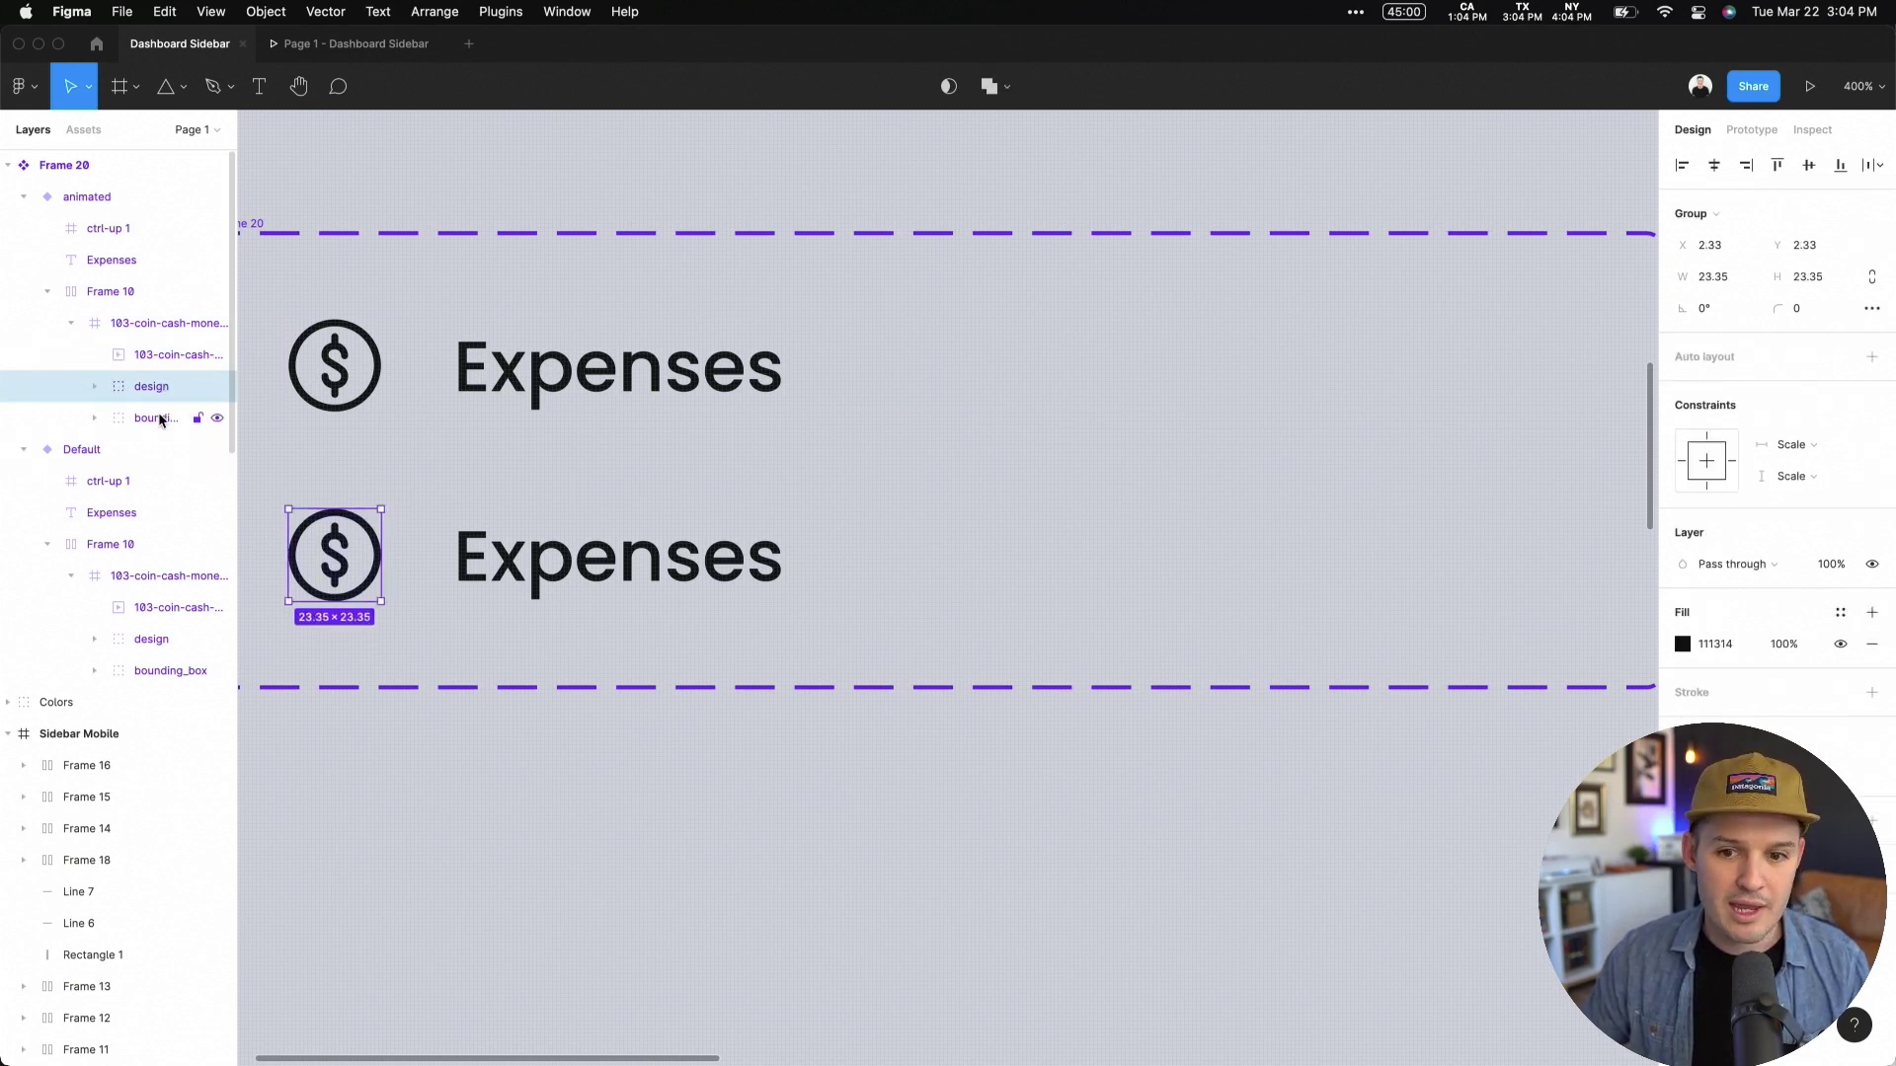
shift+click(160, 420)
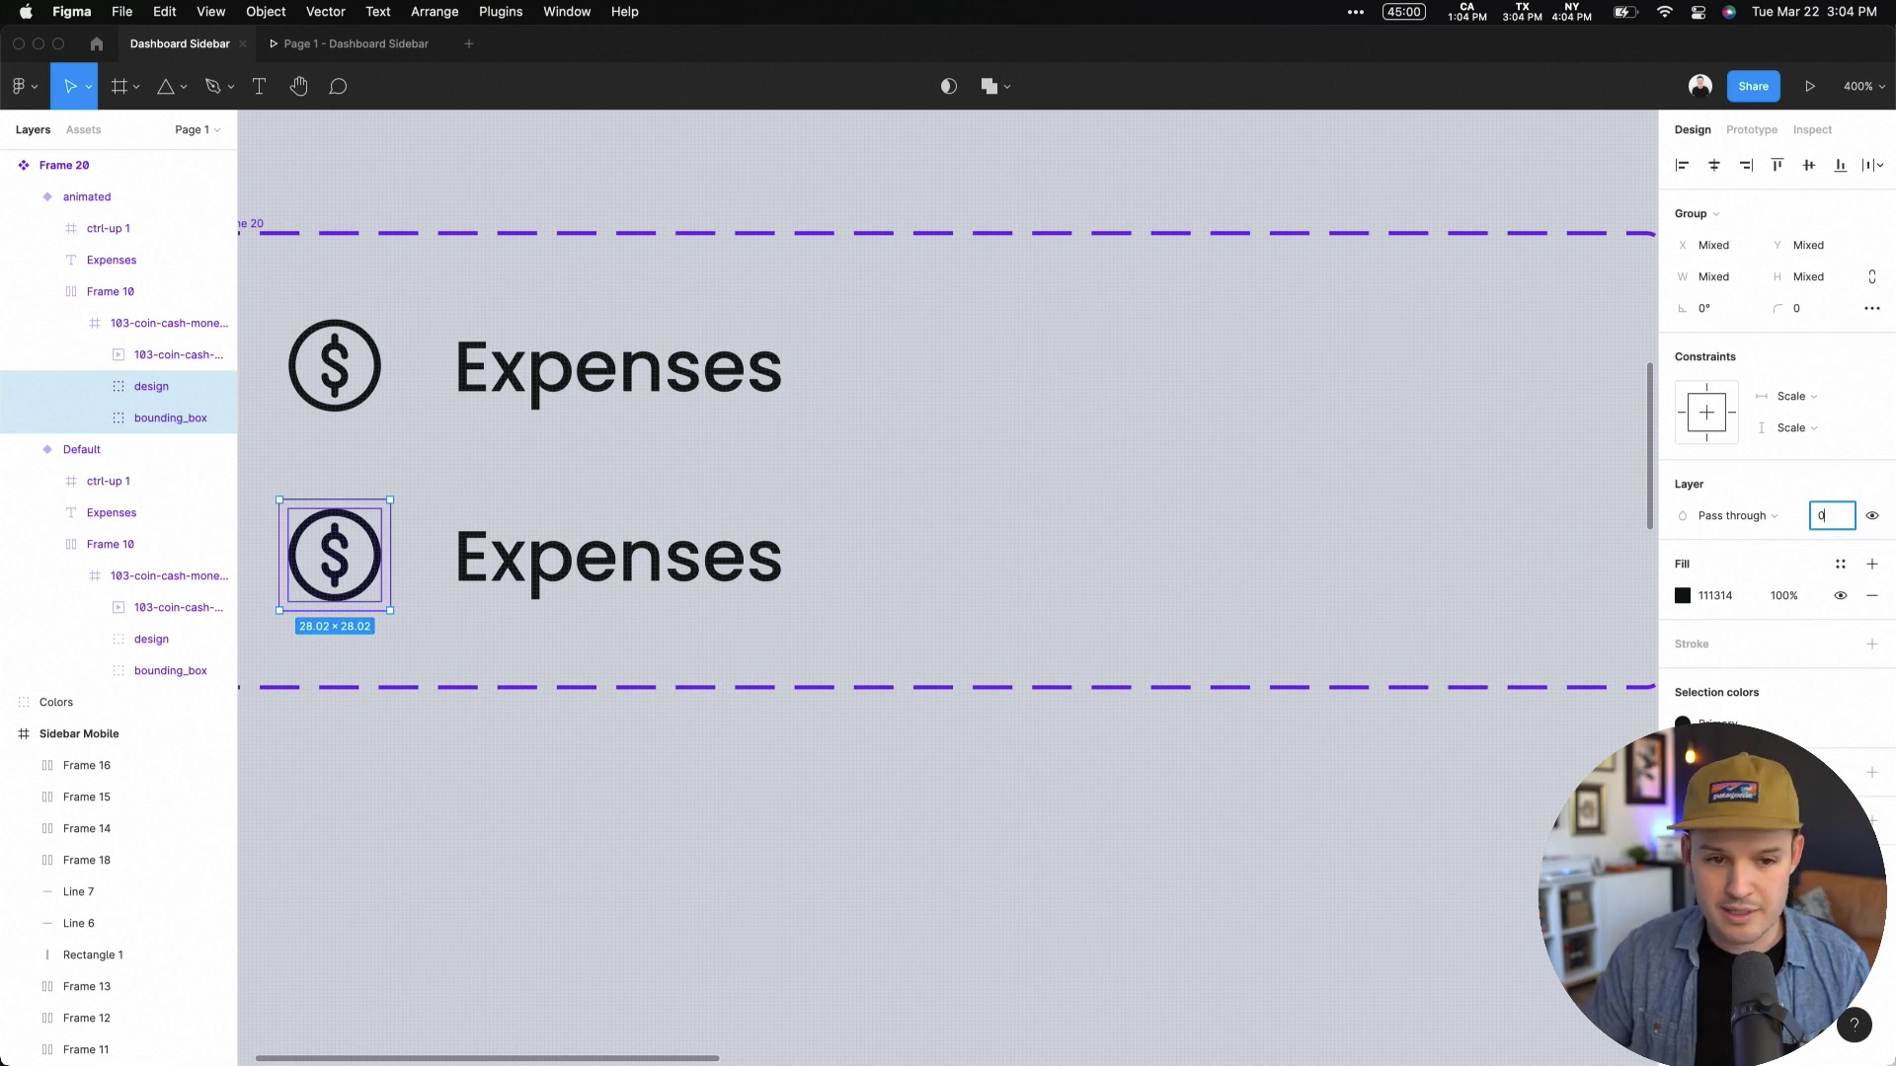
text(0)
click(859, 881)
Step: Link the Default Expenses variant to the other variant with a While hovering interaction that changes Property 1 to animated
key(minus)
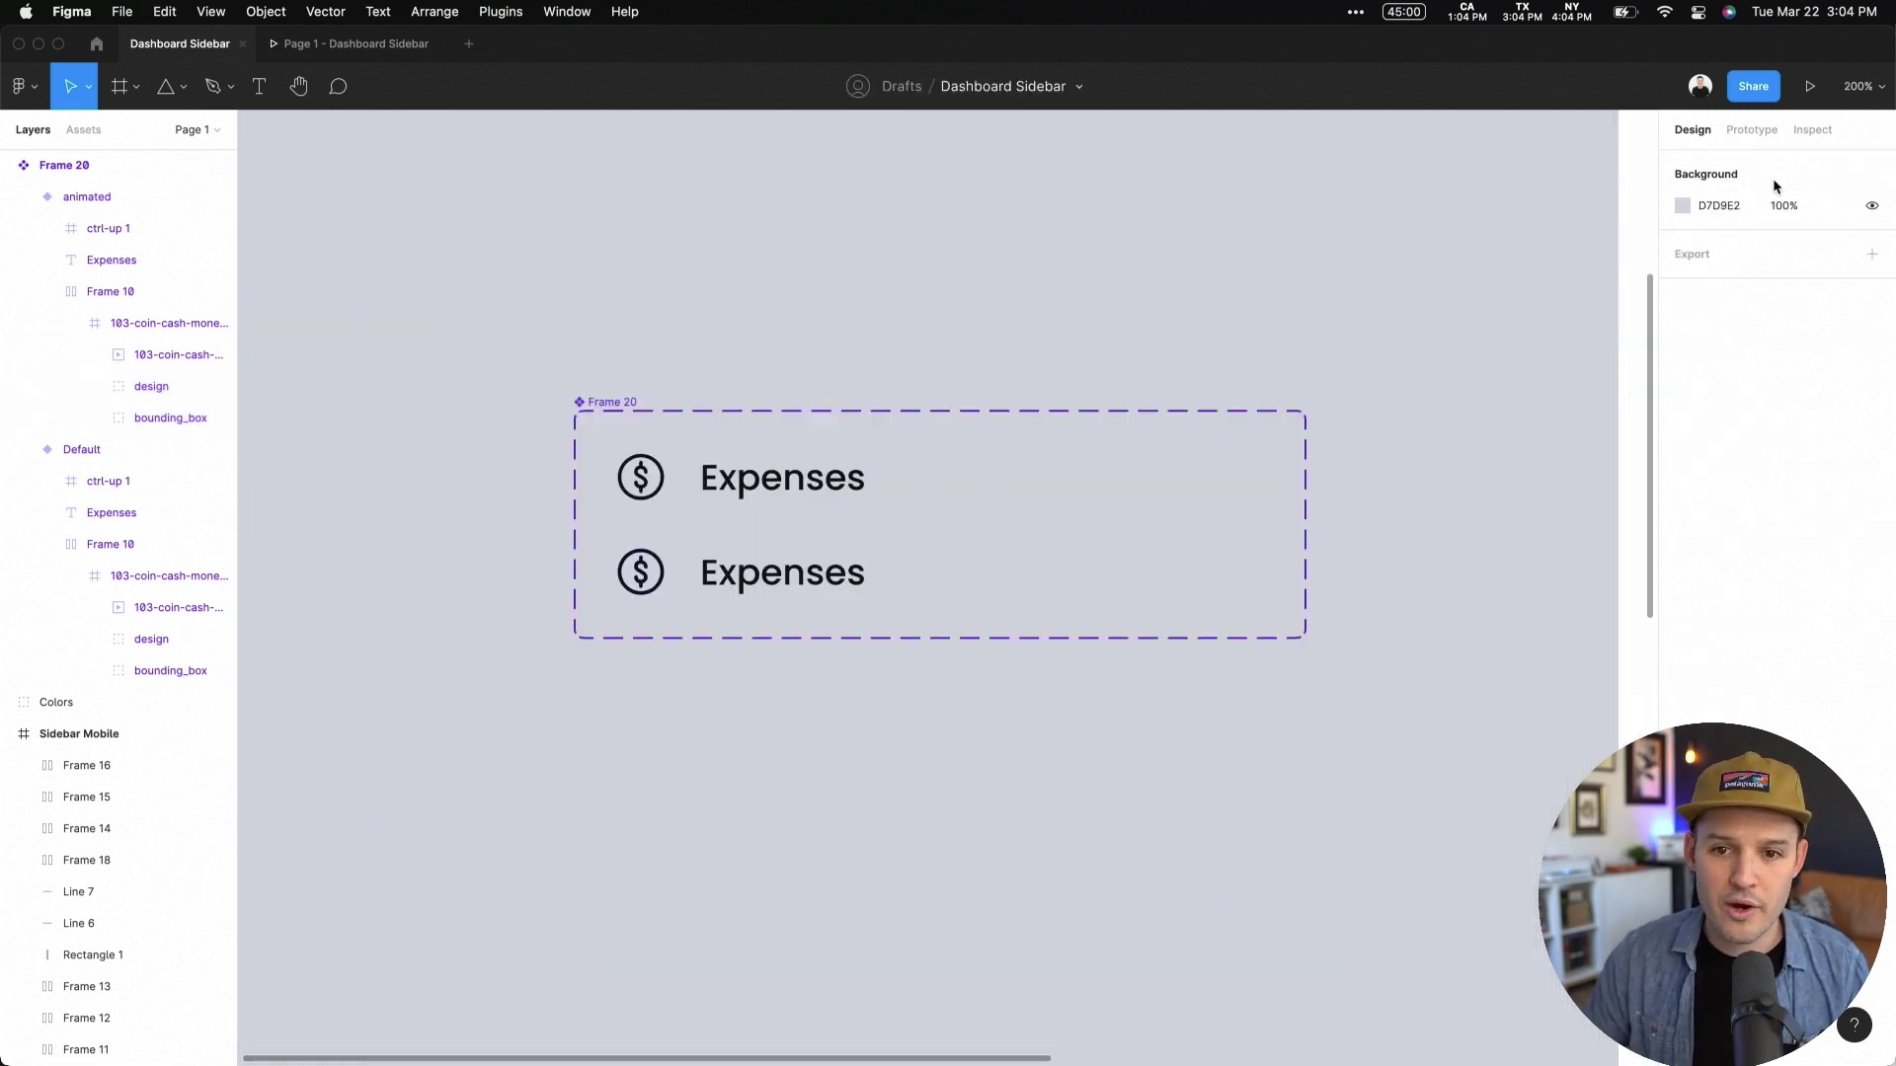
click(1751, 129)
click(805, 484)
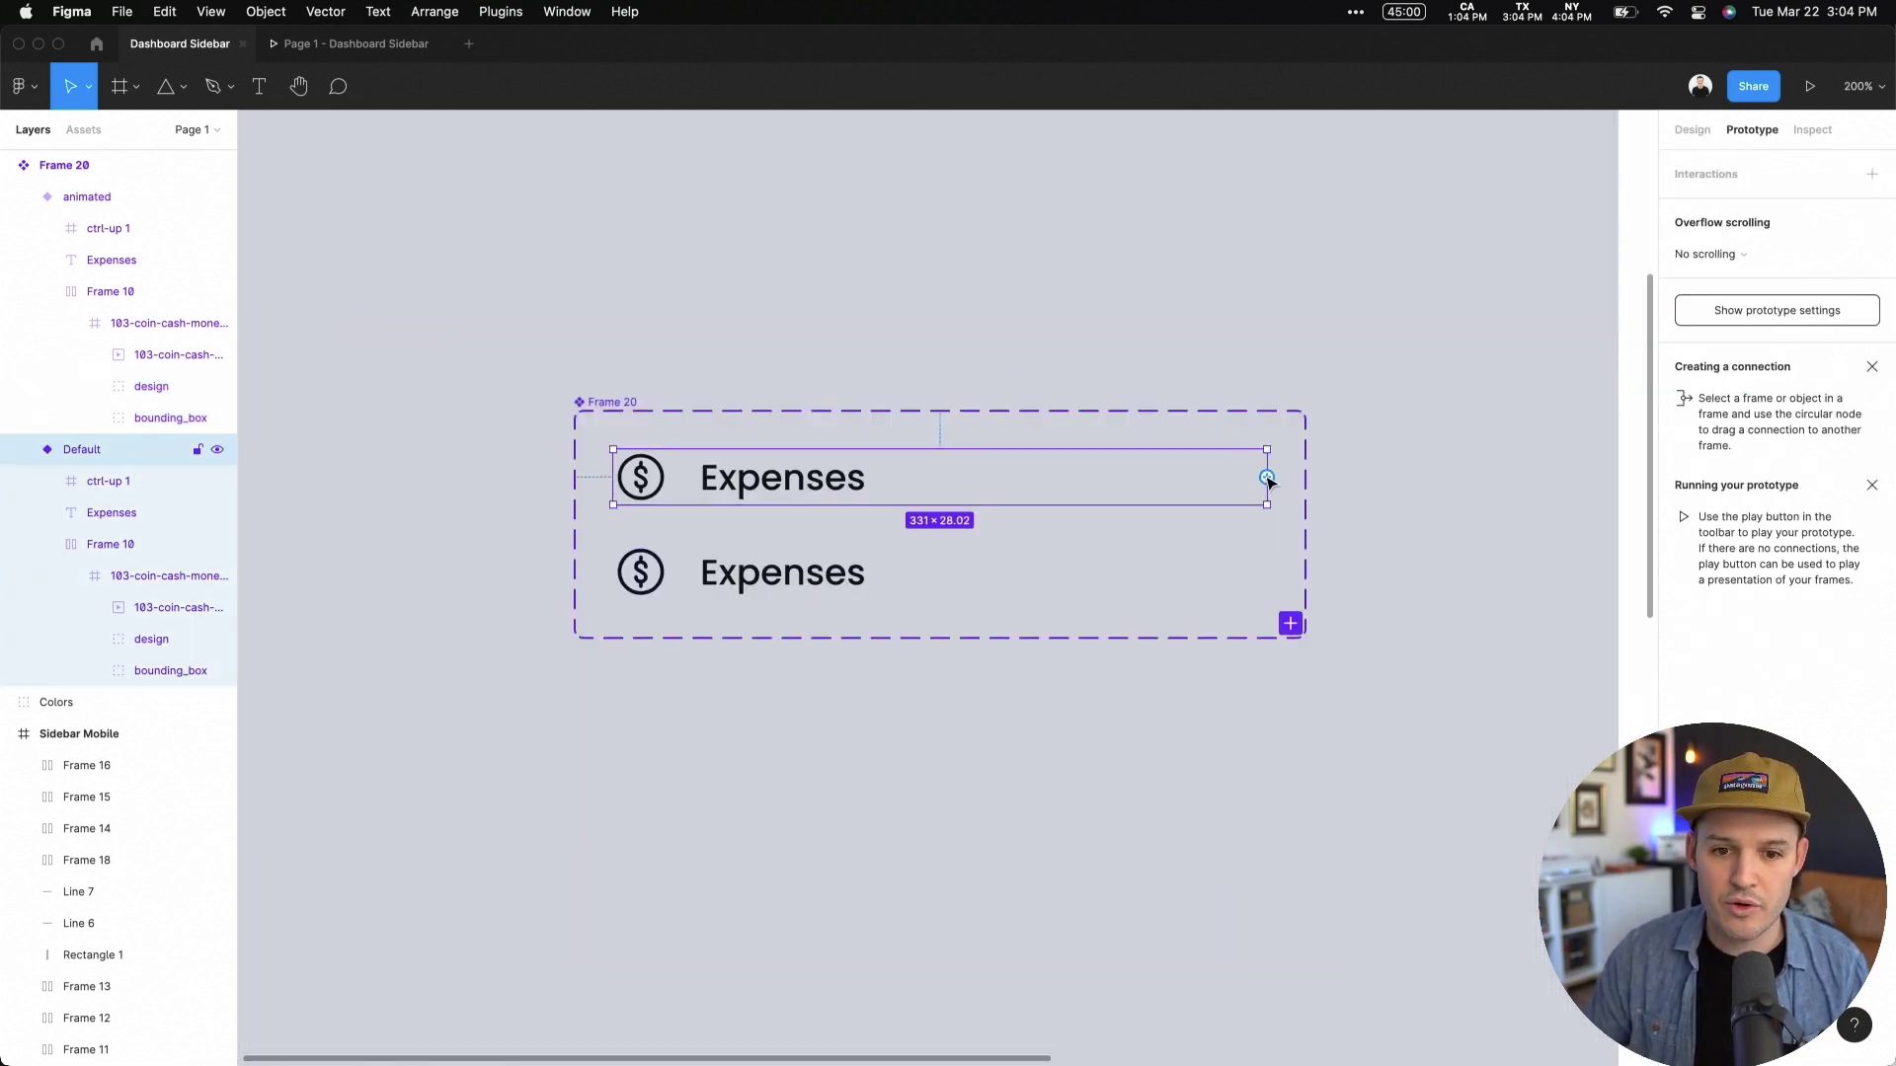
drag(1267, 477, 905, 592)
click(1520, 258)
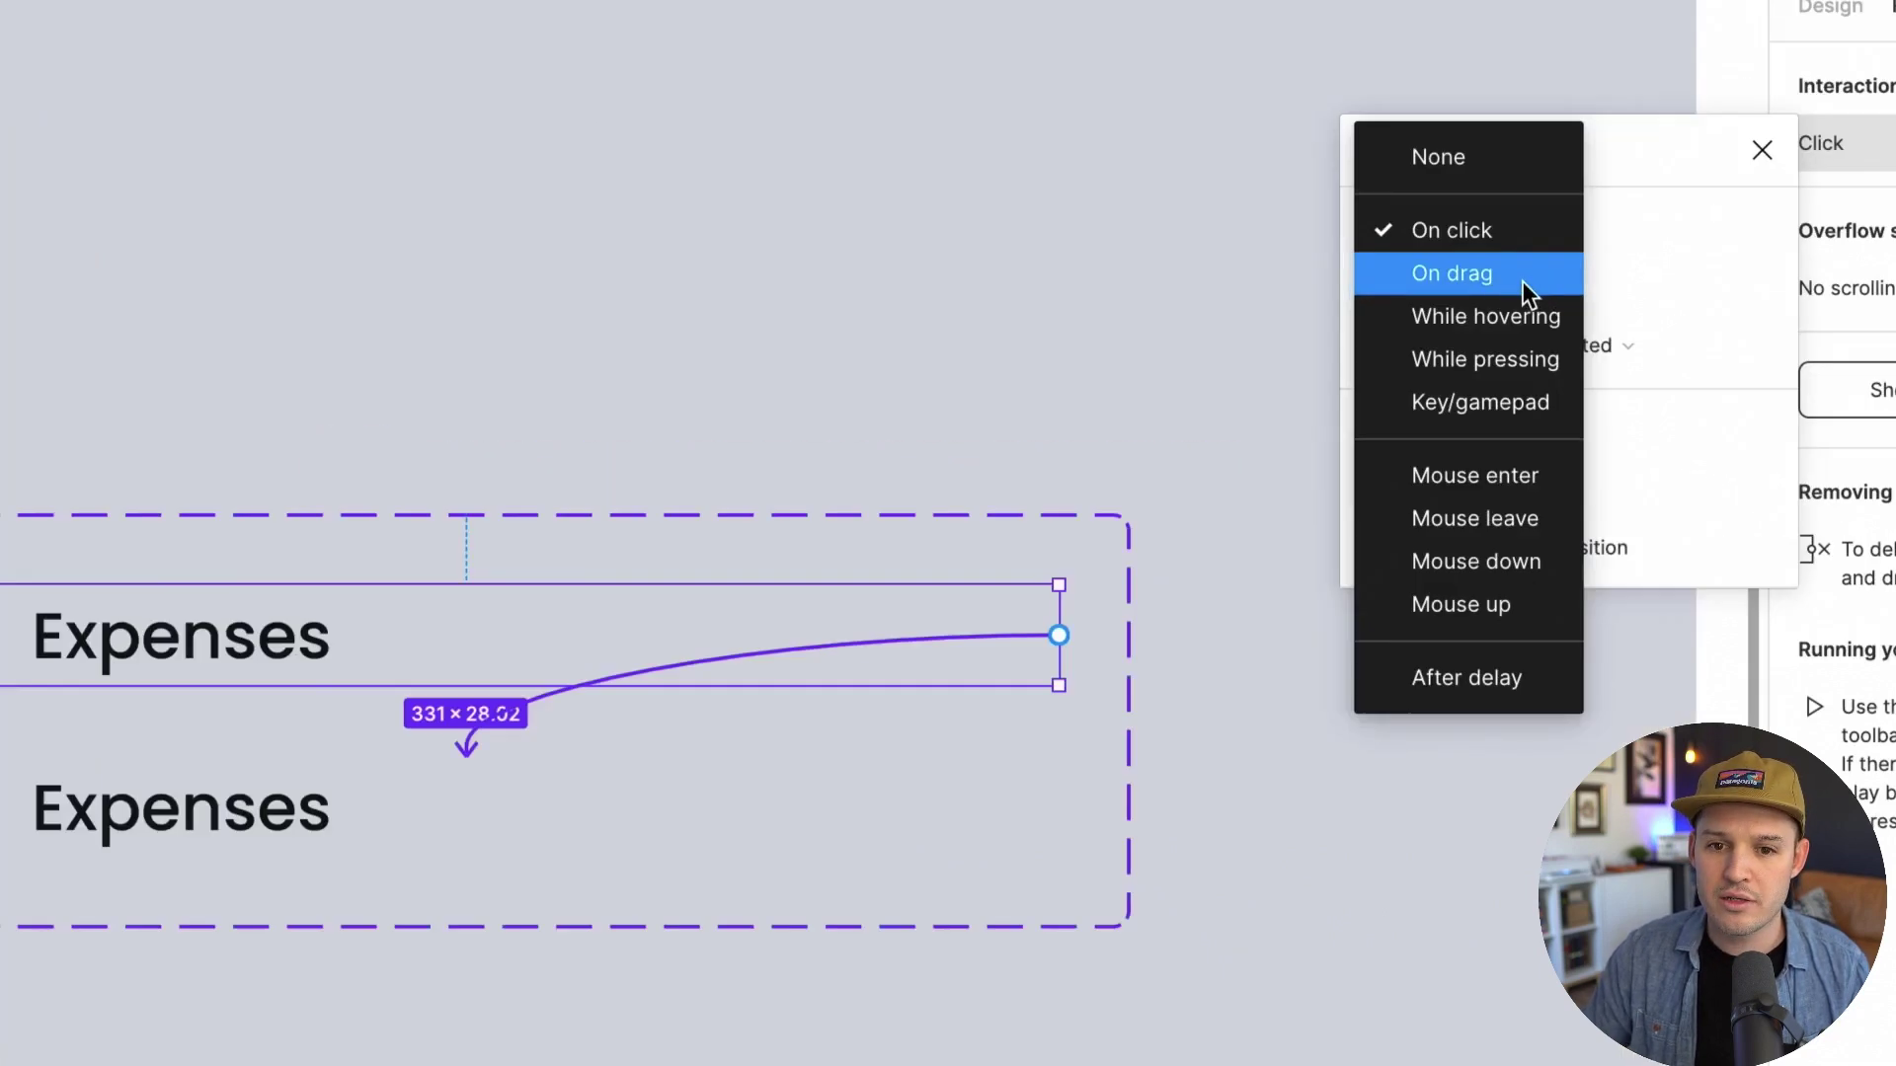
click(1505, 350)
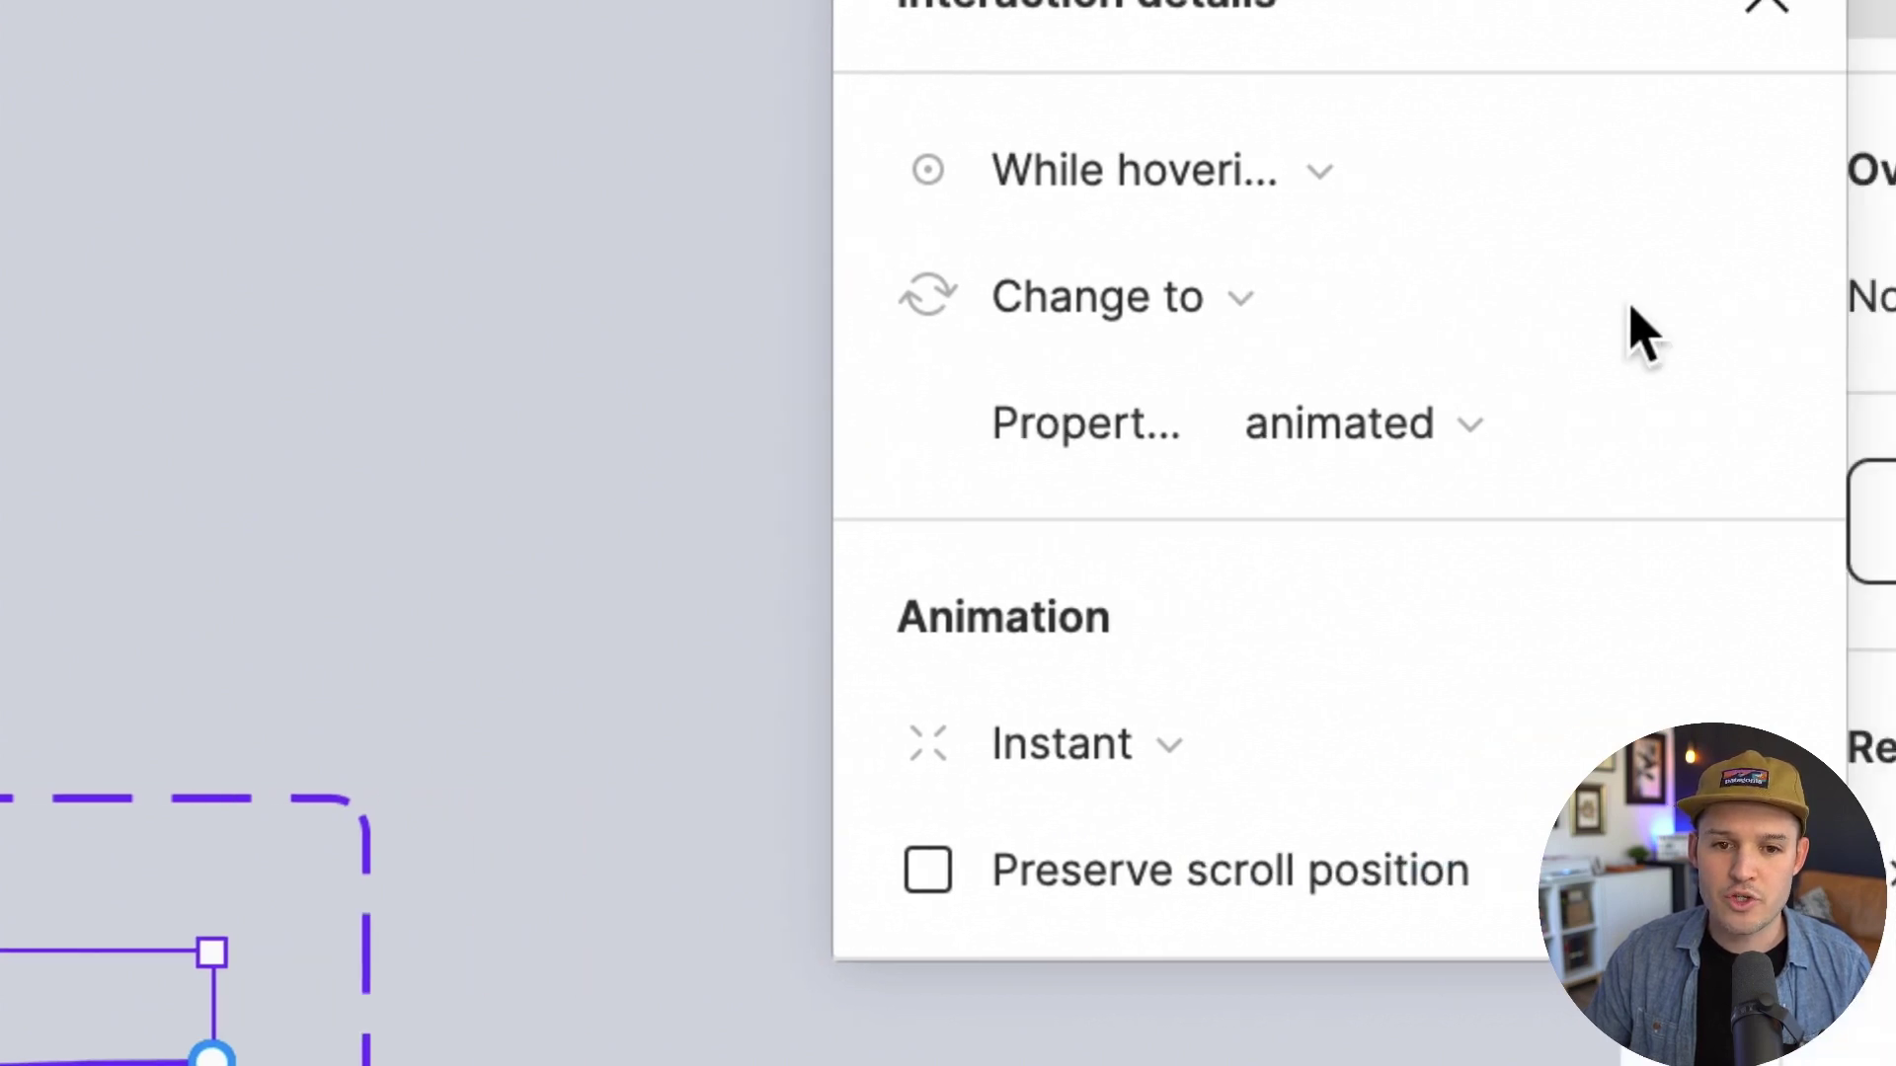
click(1328, 423)
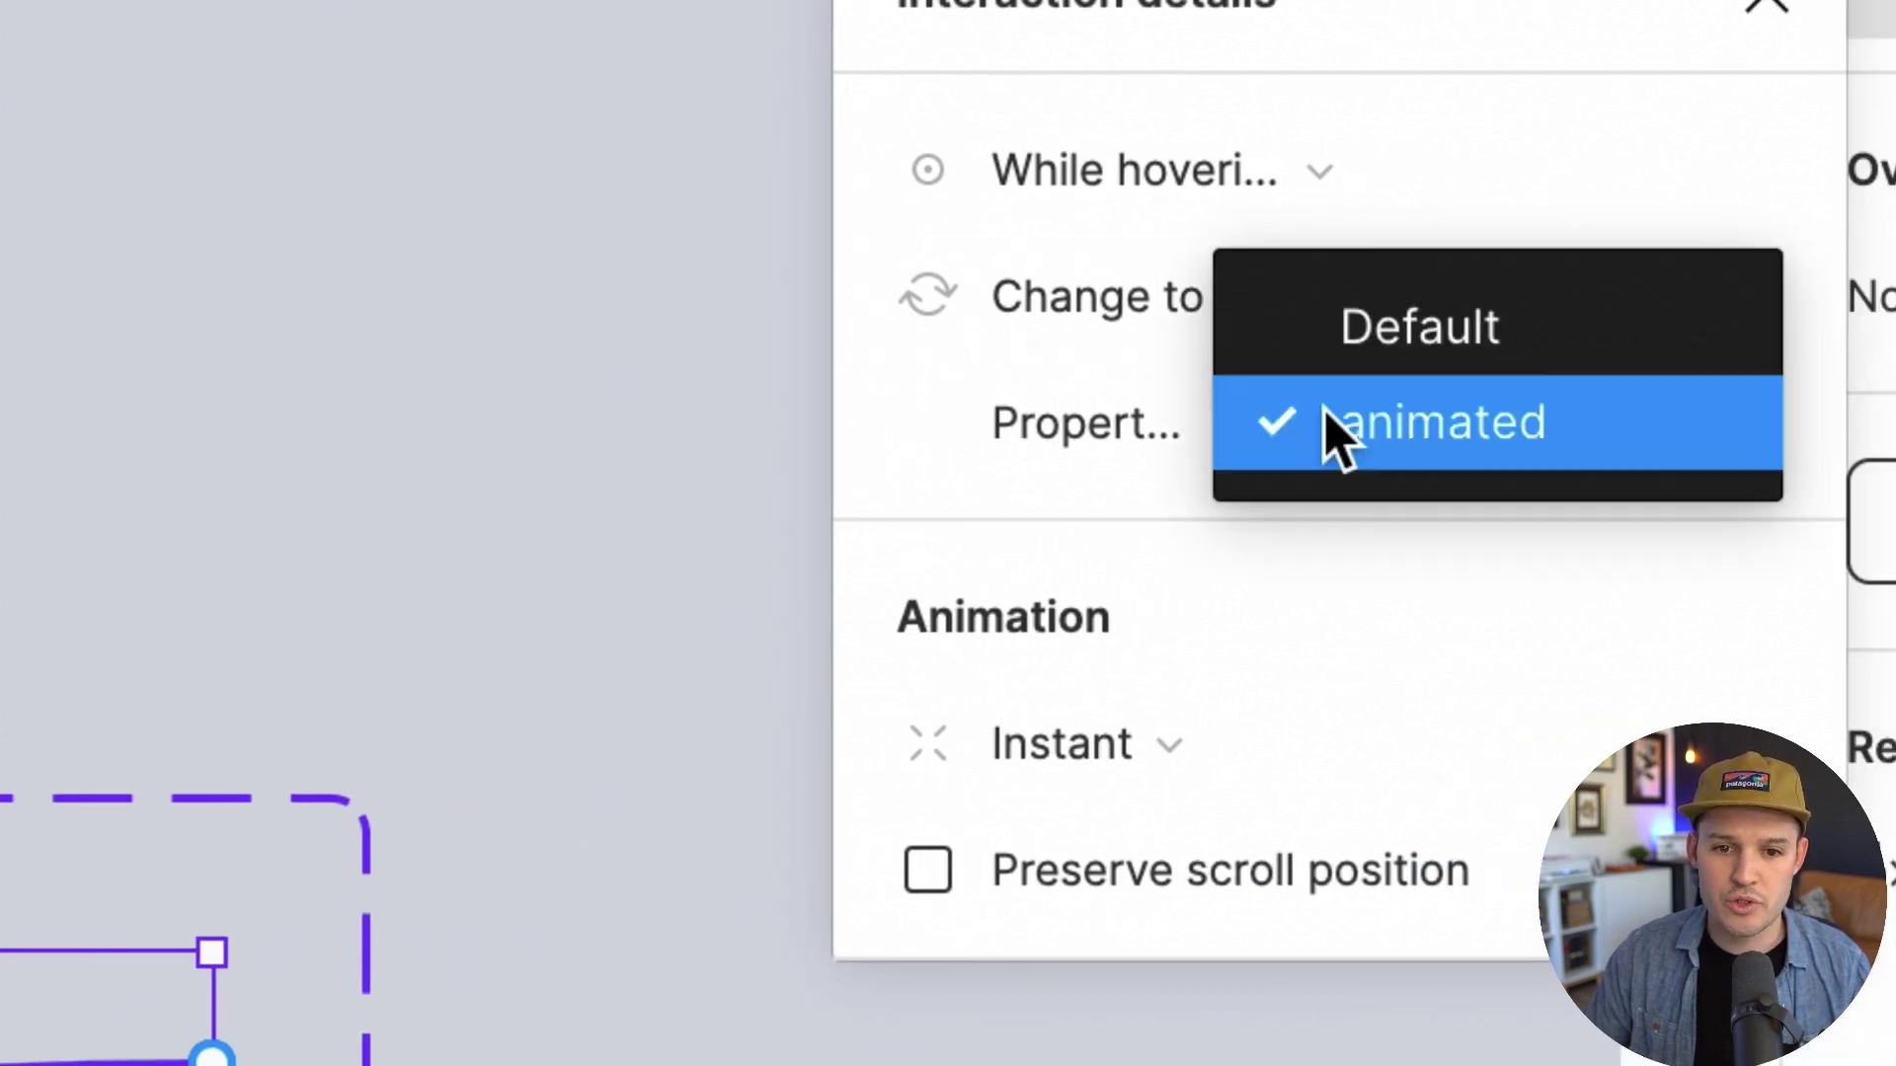
click(1412, 423)
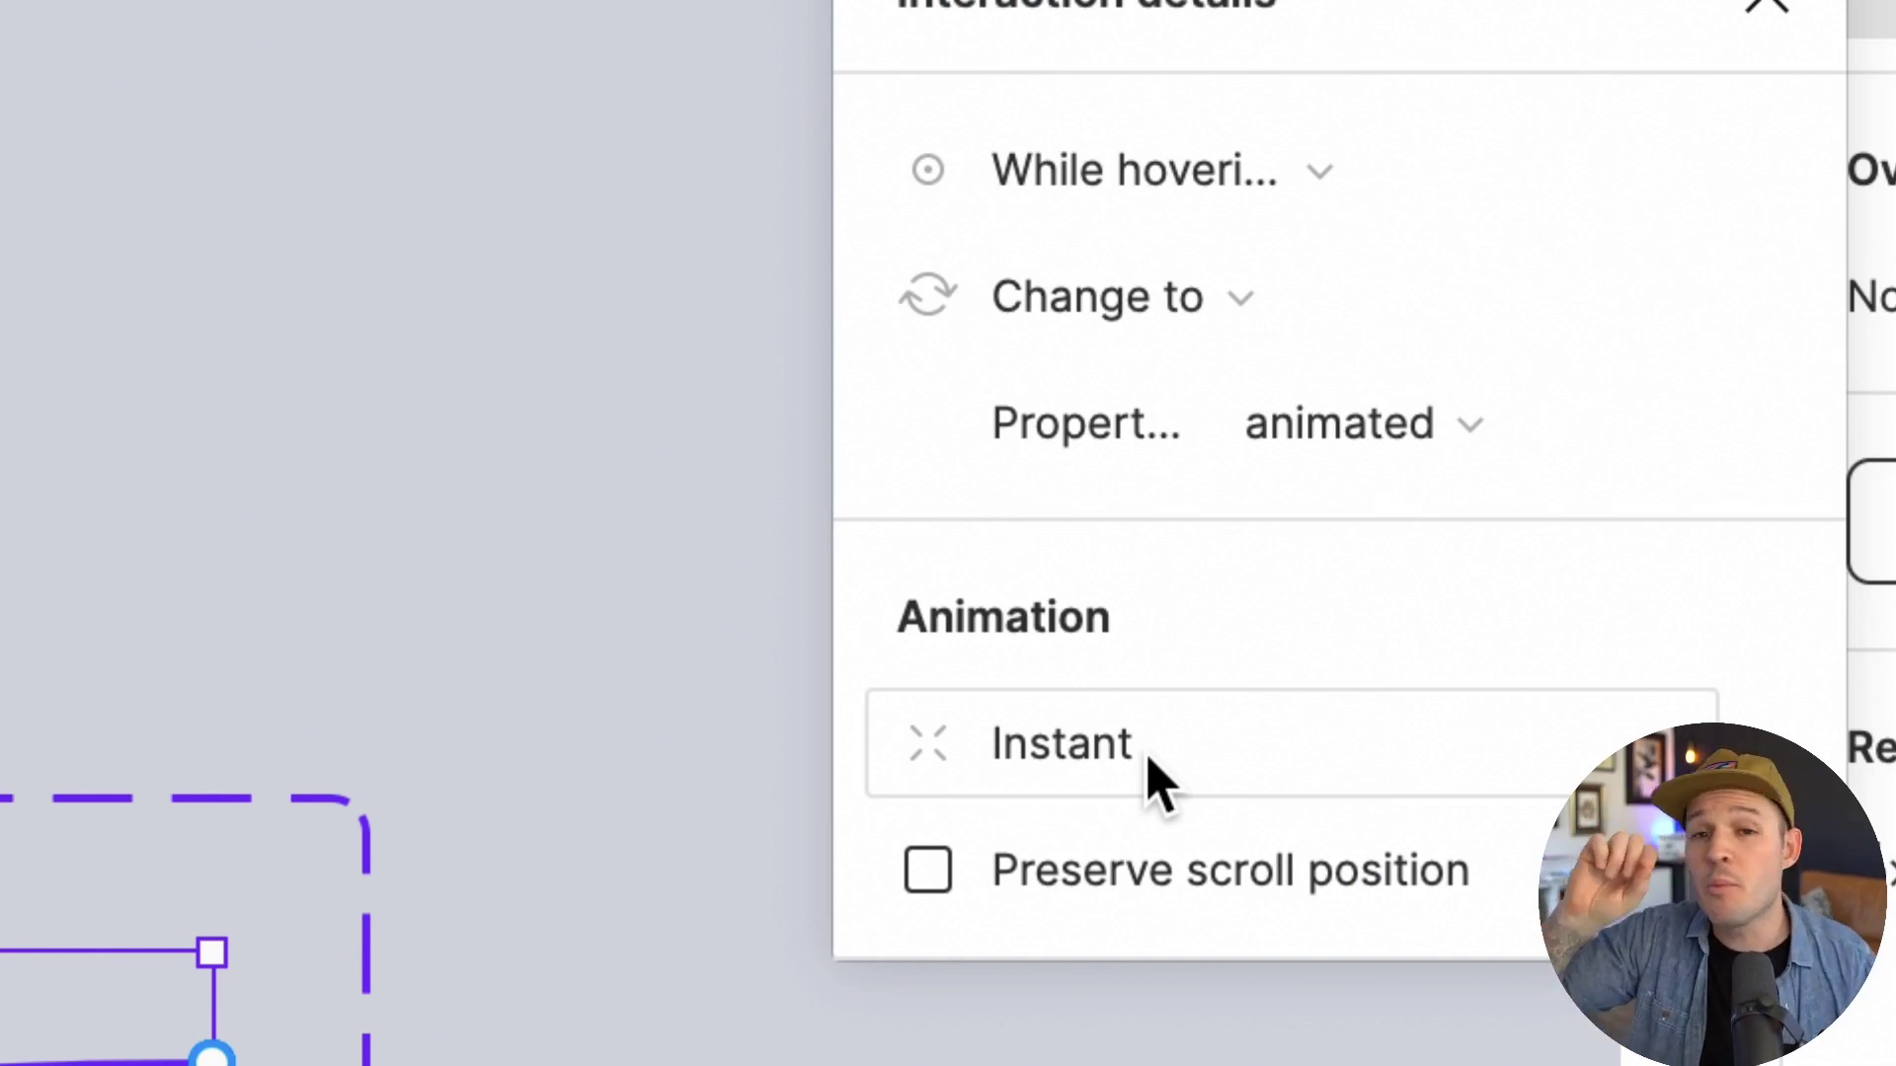
click(1239, 176)
click(1246, 170)
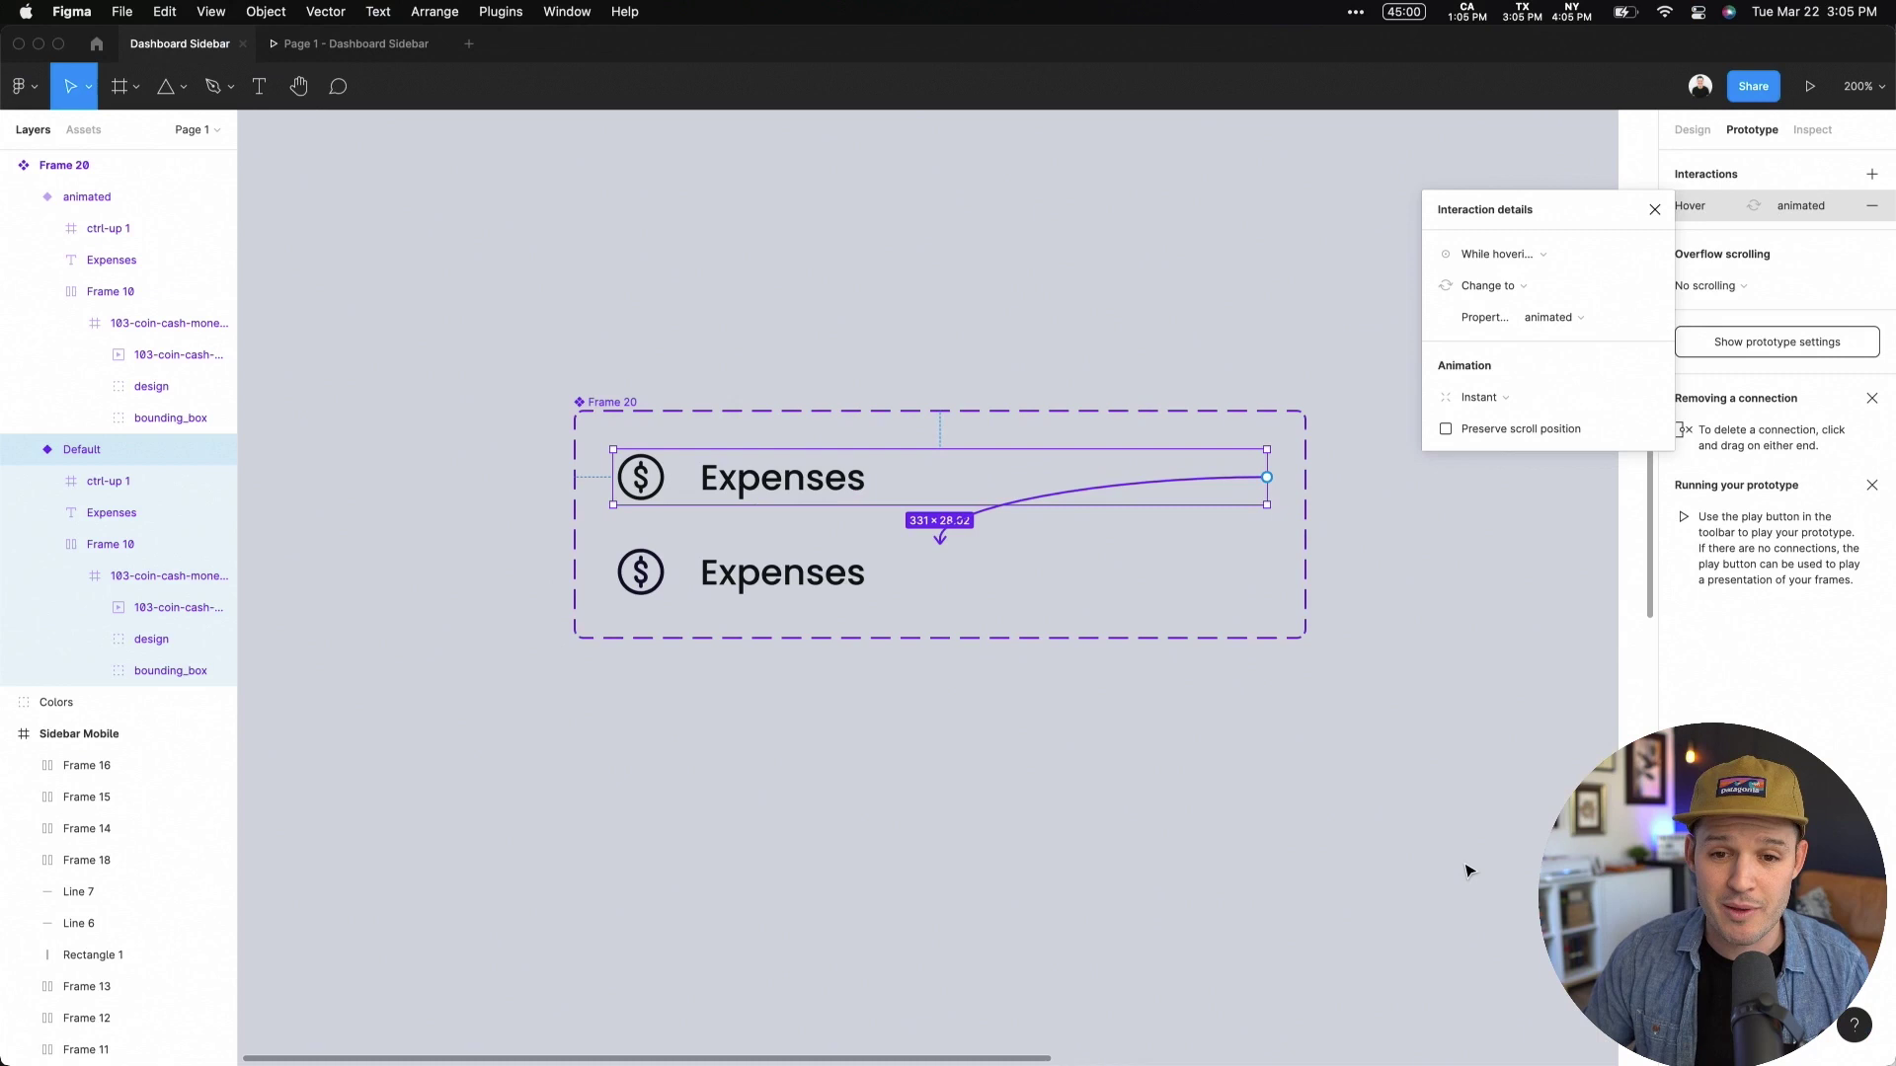
click(1466, 870)
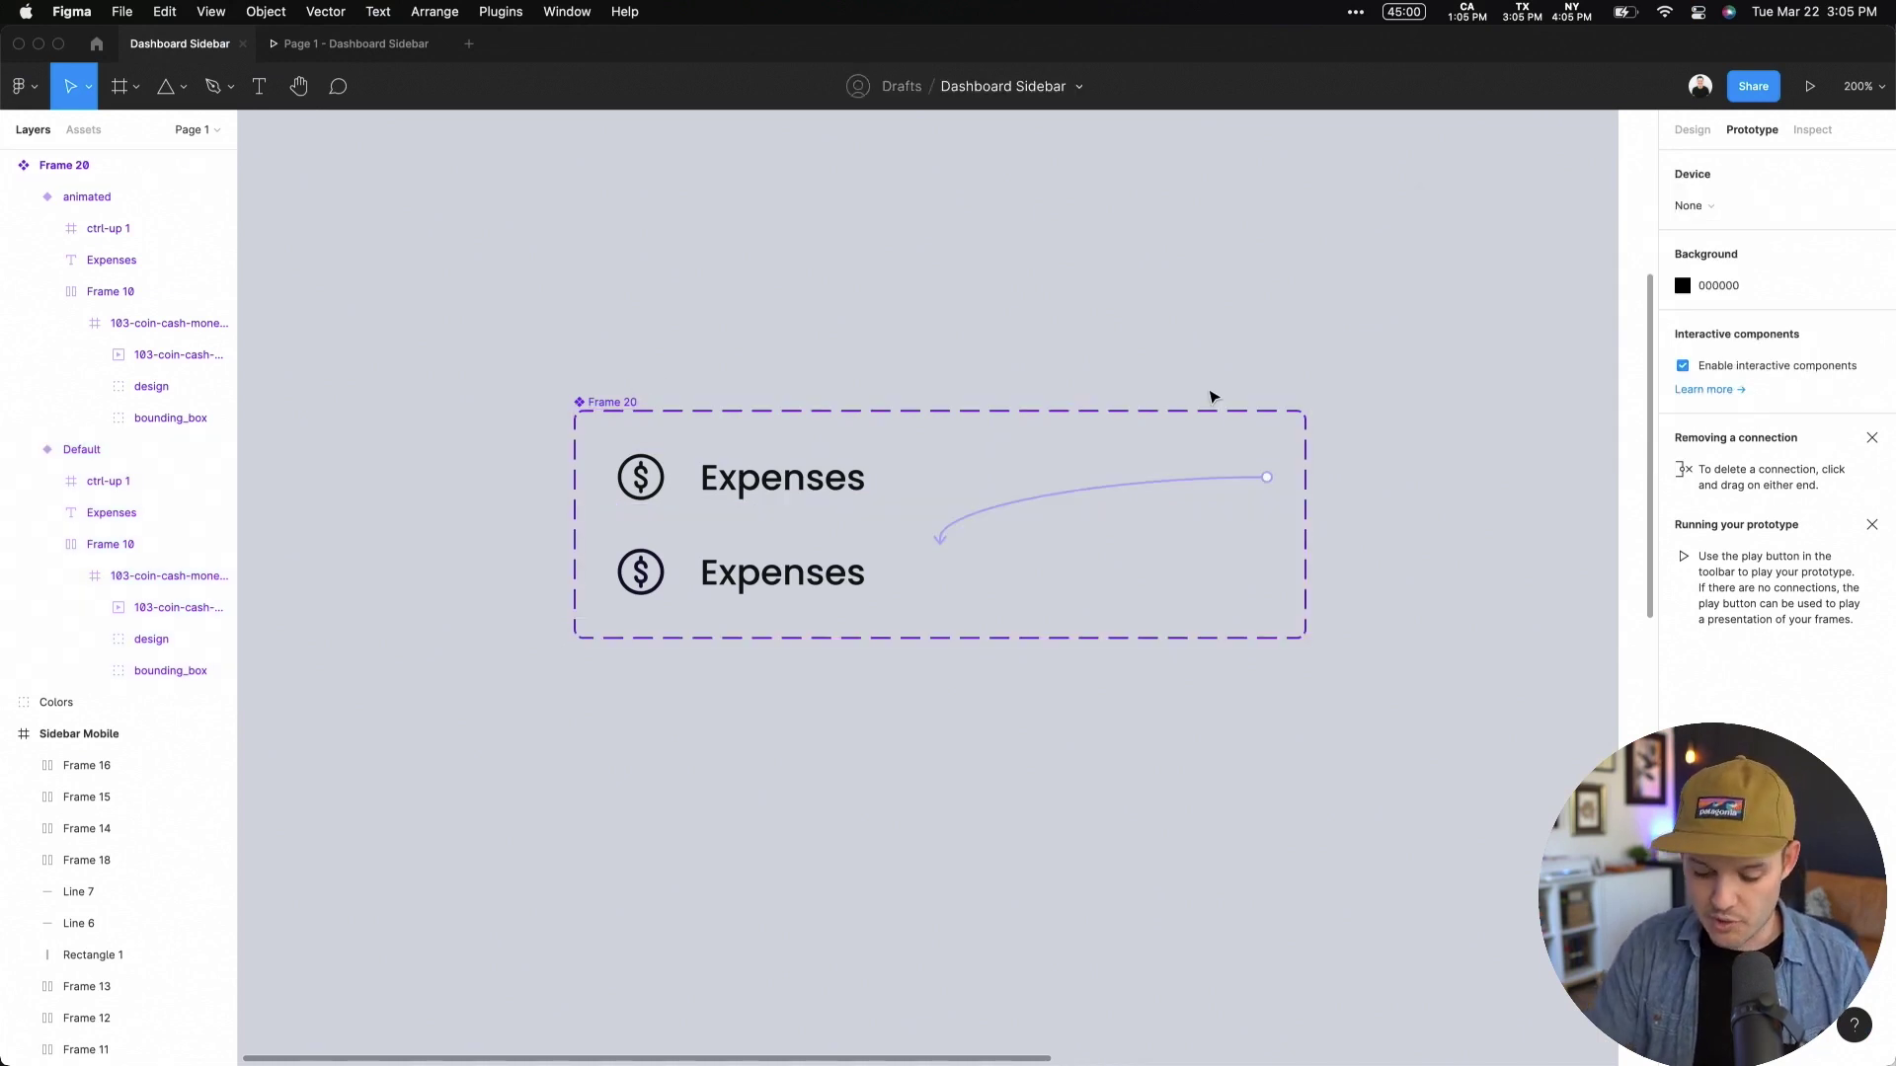
Step: Replace the desktop sidebar's Expenses row with an instance of the Expenses component from the local components
key(shift+0)
scroll(1071, 499, right, 5)
click(6, 172)
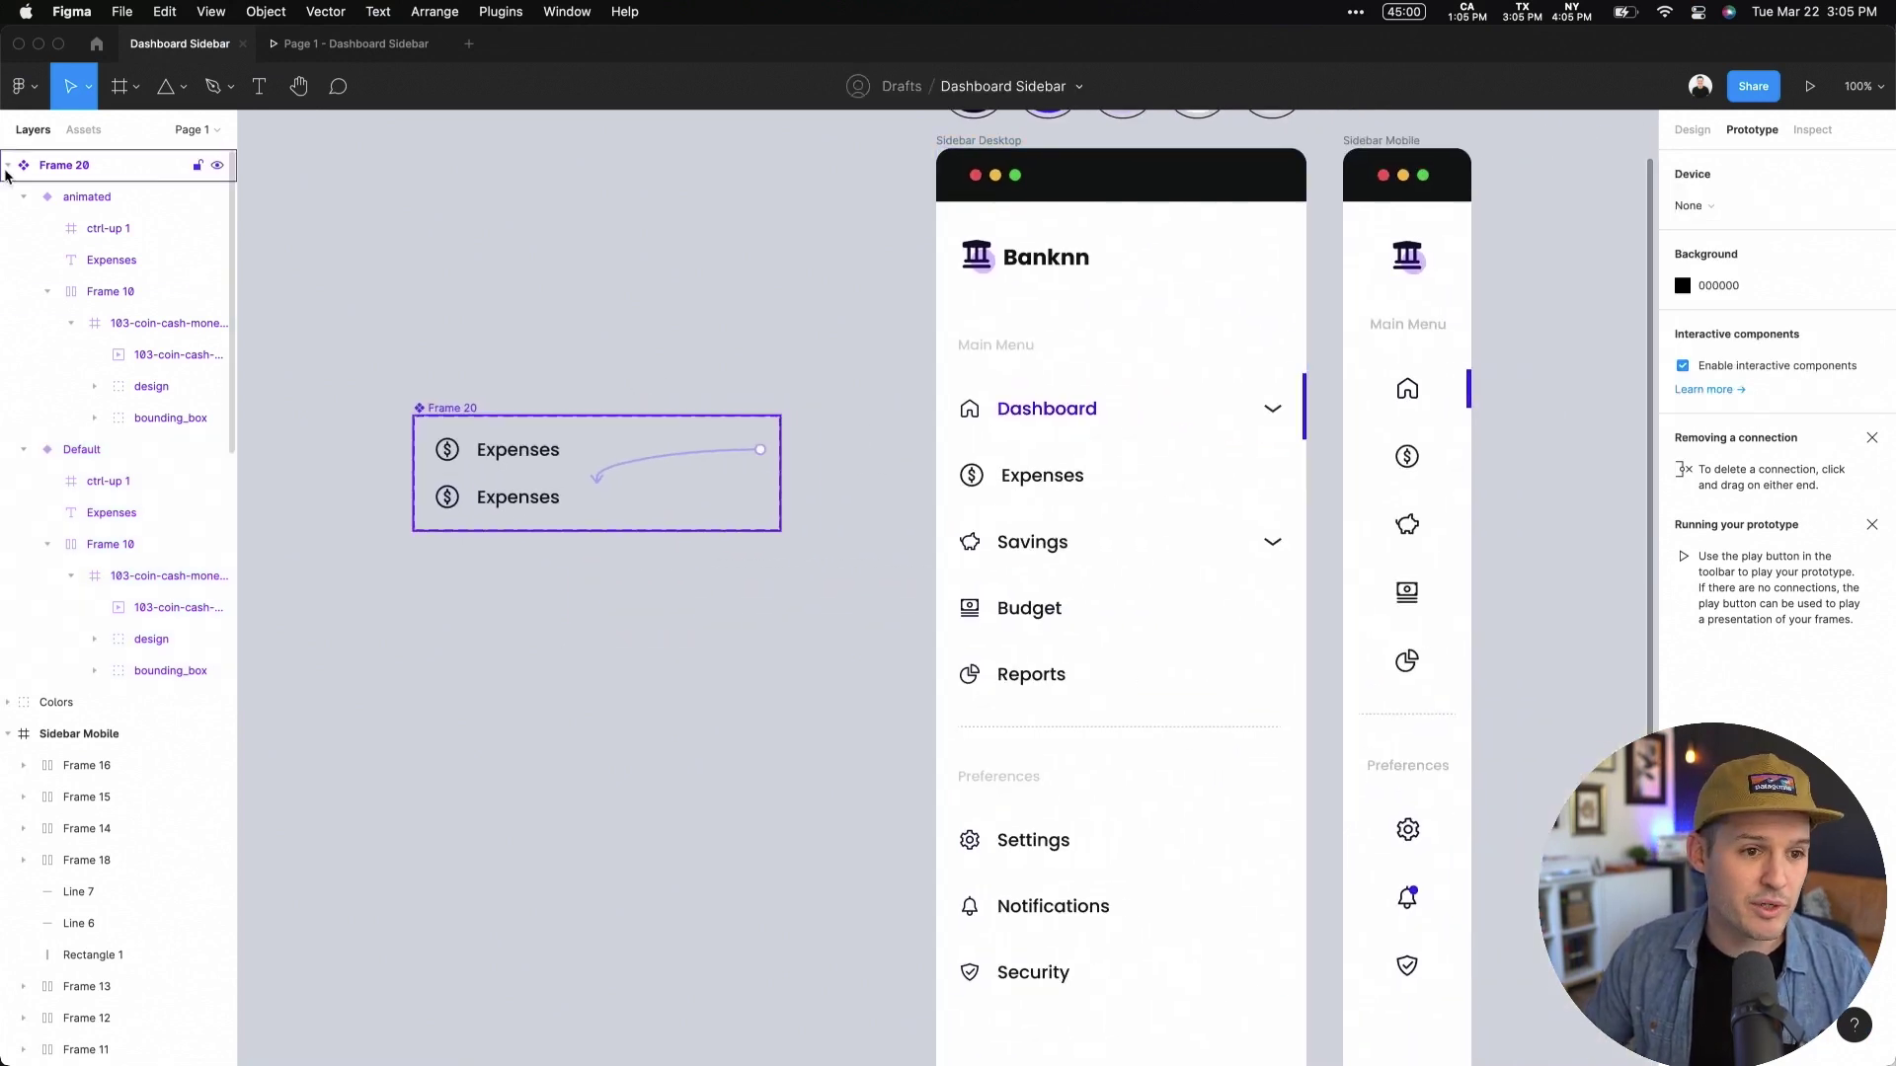
click(85, 129)
drag(541, 568, 1035, 548)
key(Delete)
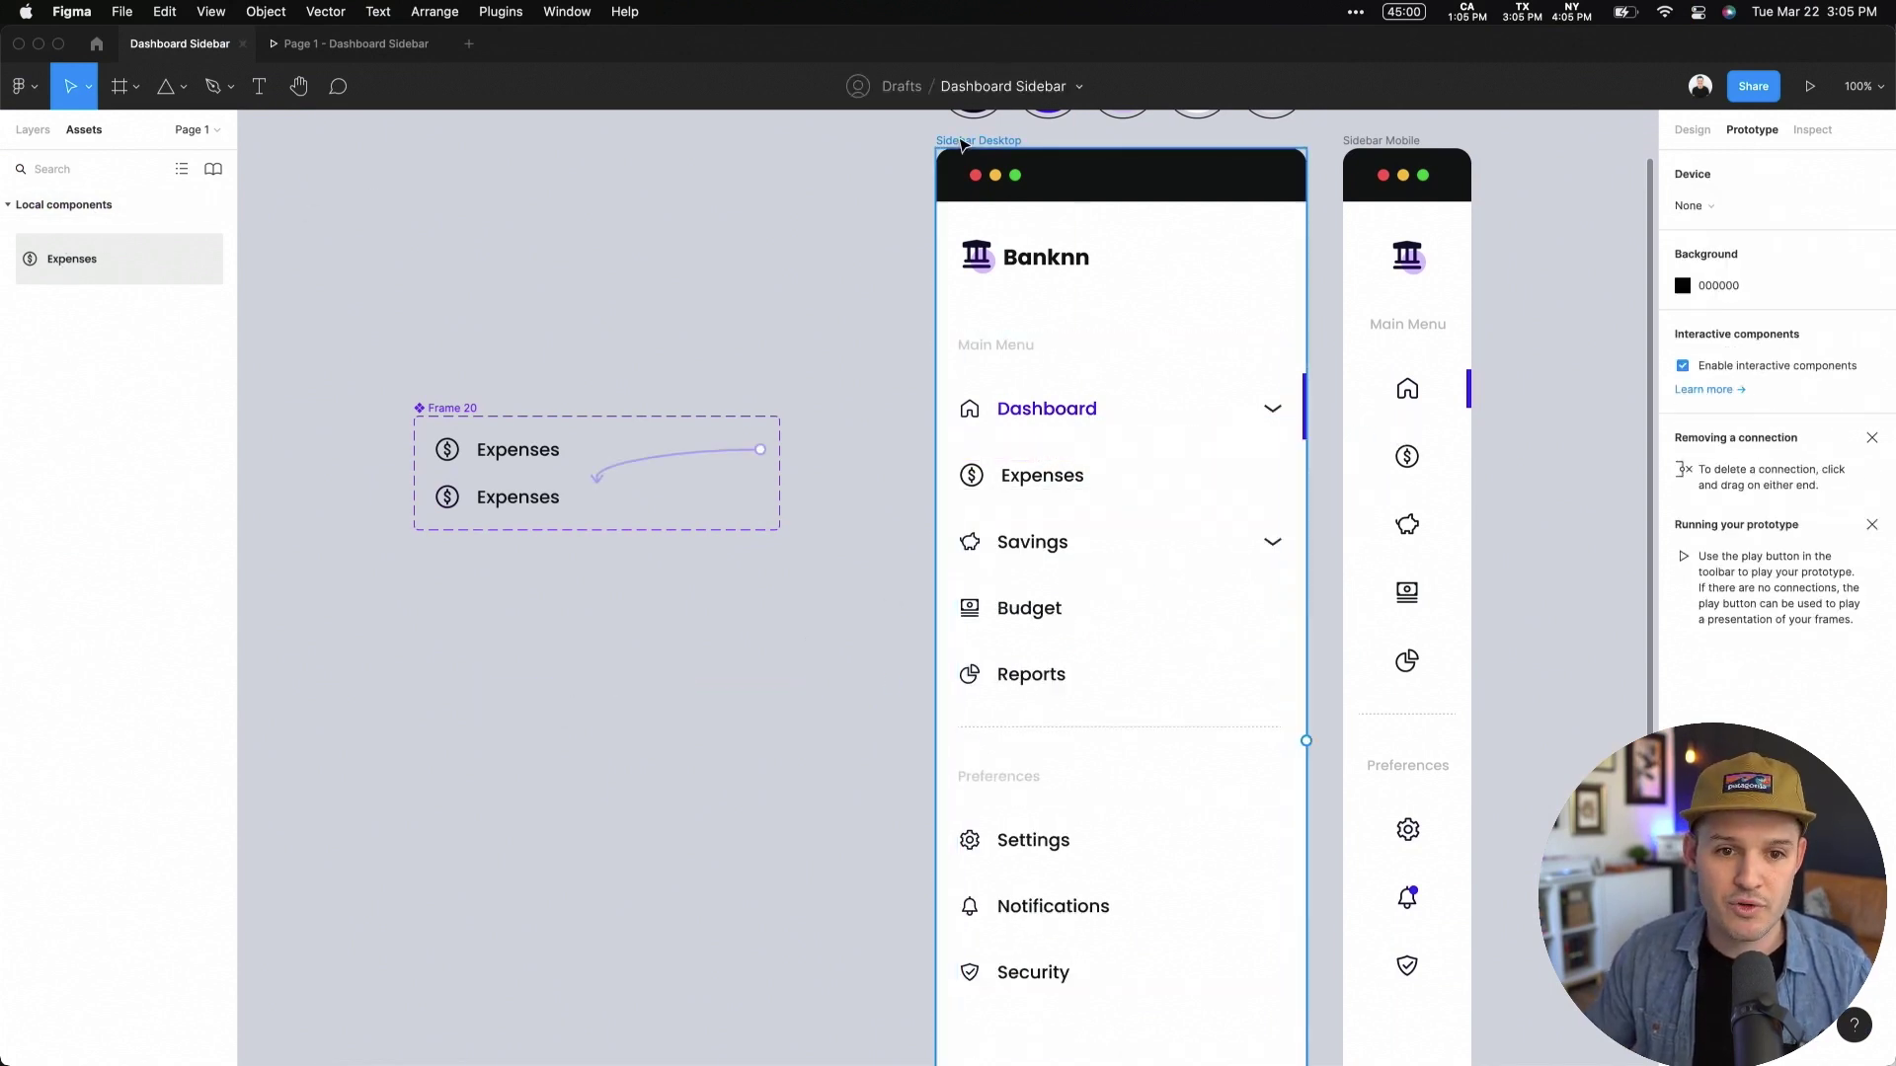
Step: Run the Sidebar Desktop frame as a prototype to preview the Expenses hover animation
click(977, 141)
click(1810, 86)
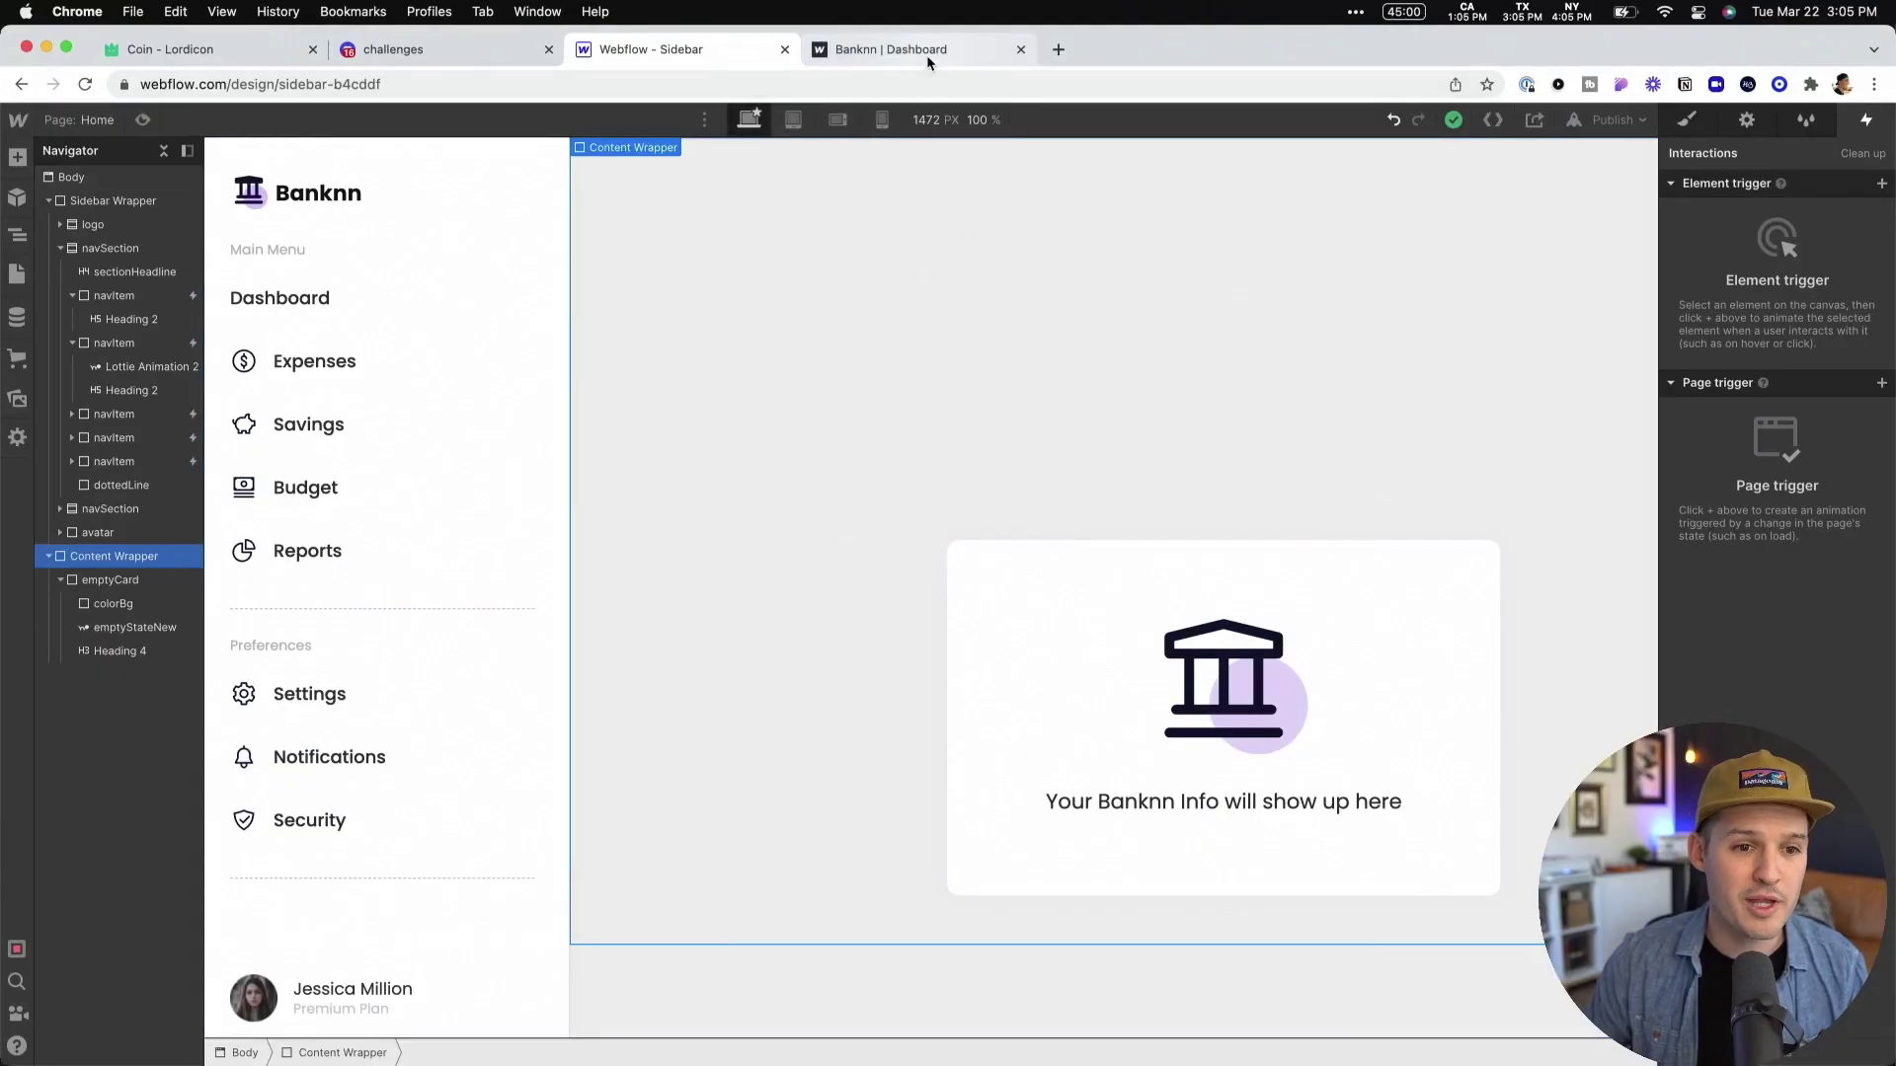
Step: In Webflow, add a Lottie Animation element to the Dashboard nav item in the sidebar's Main Menu
click(123, 319)
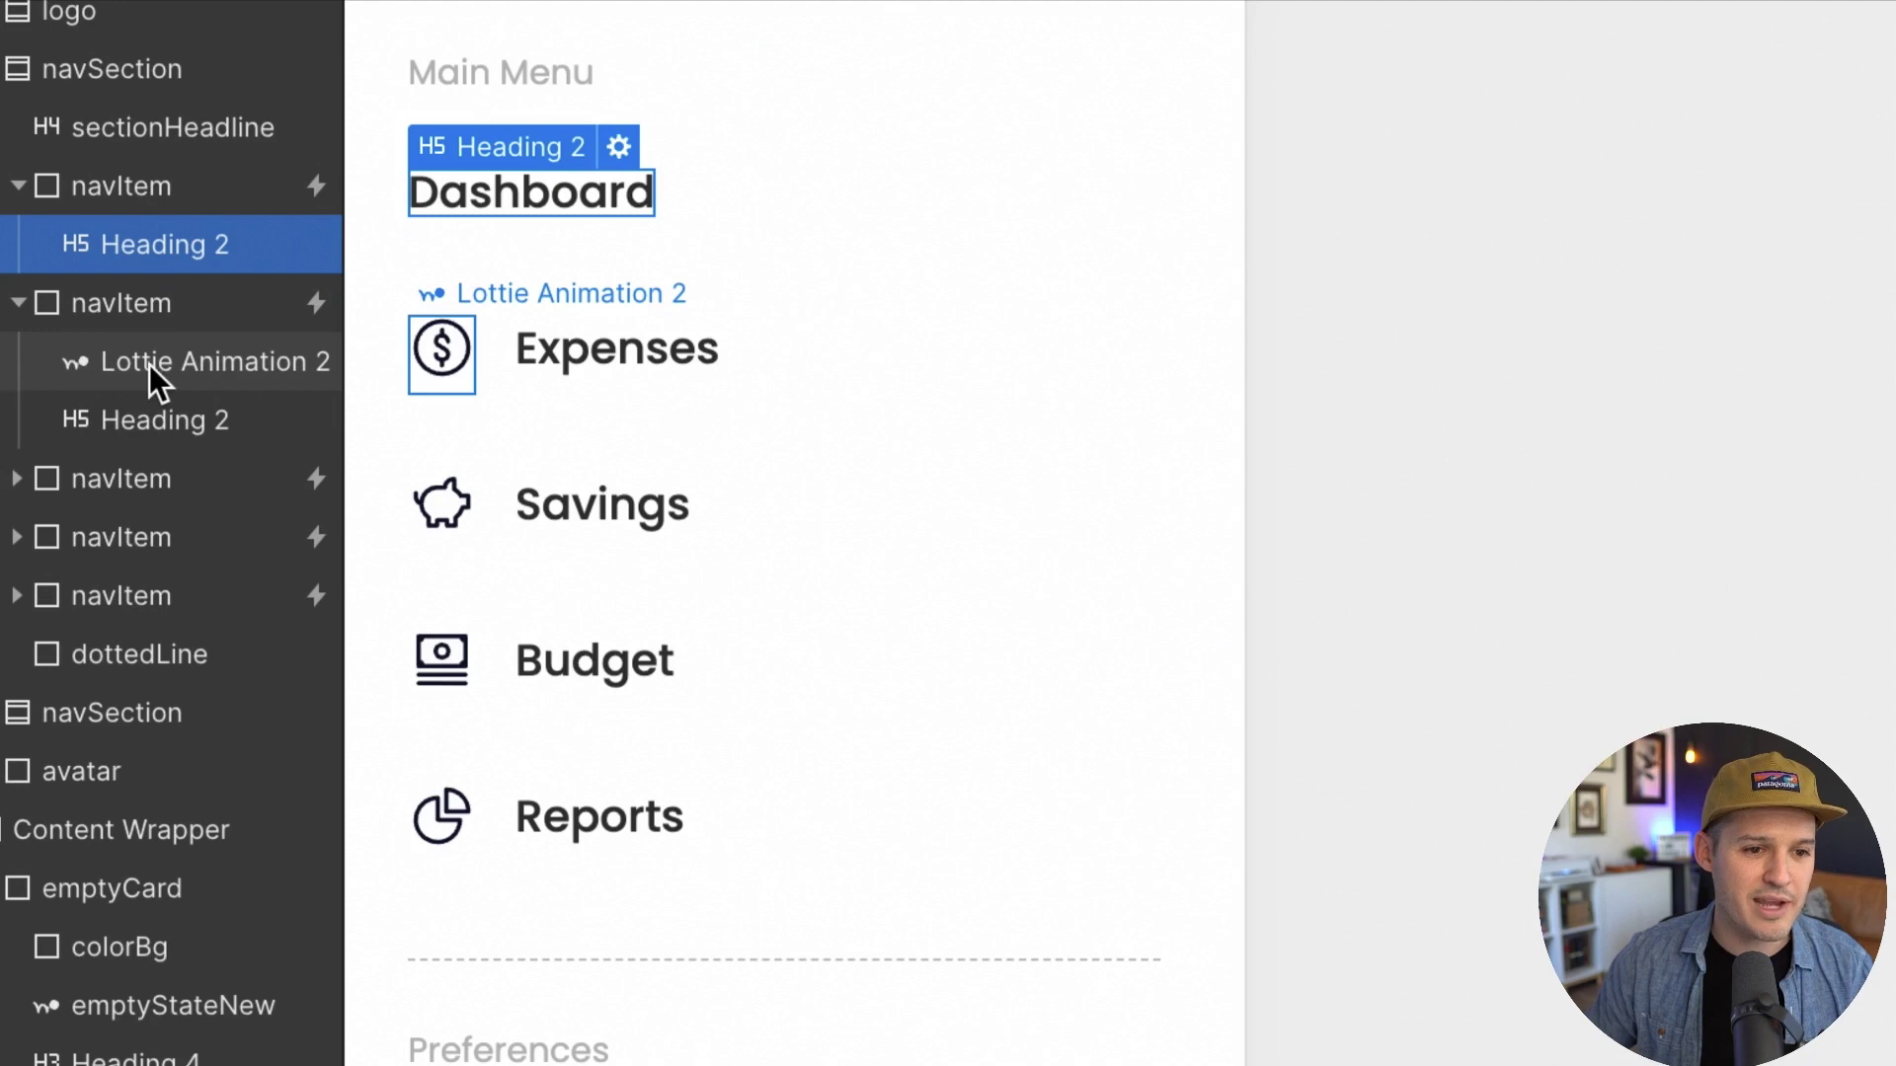
click(150, 365)
click(165, 412)
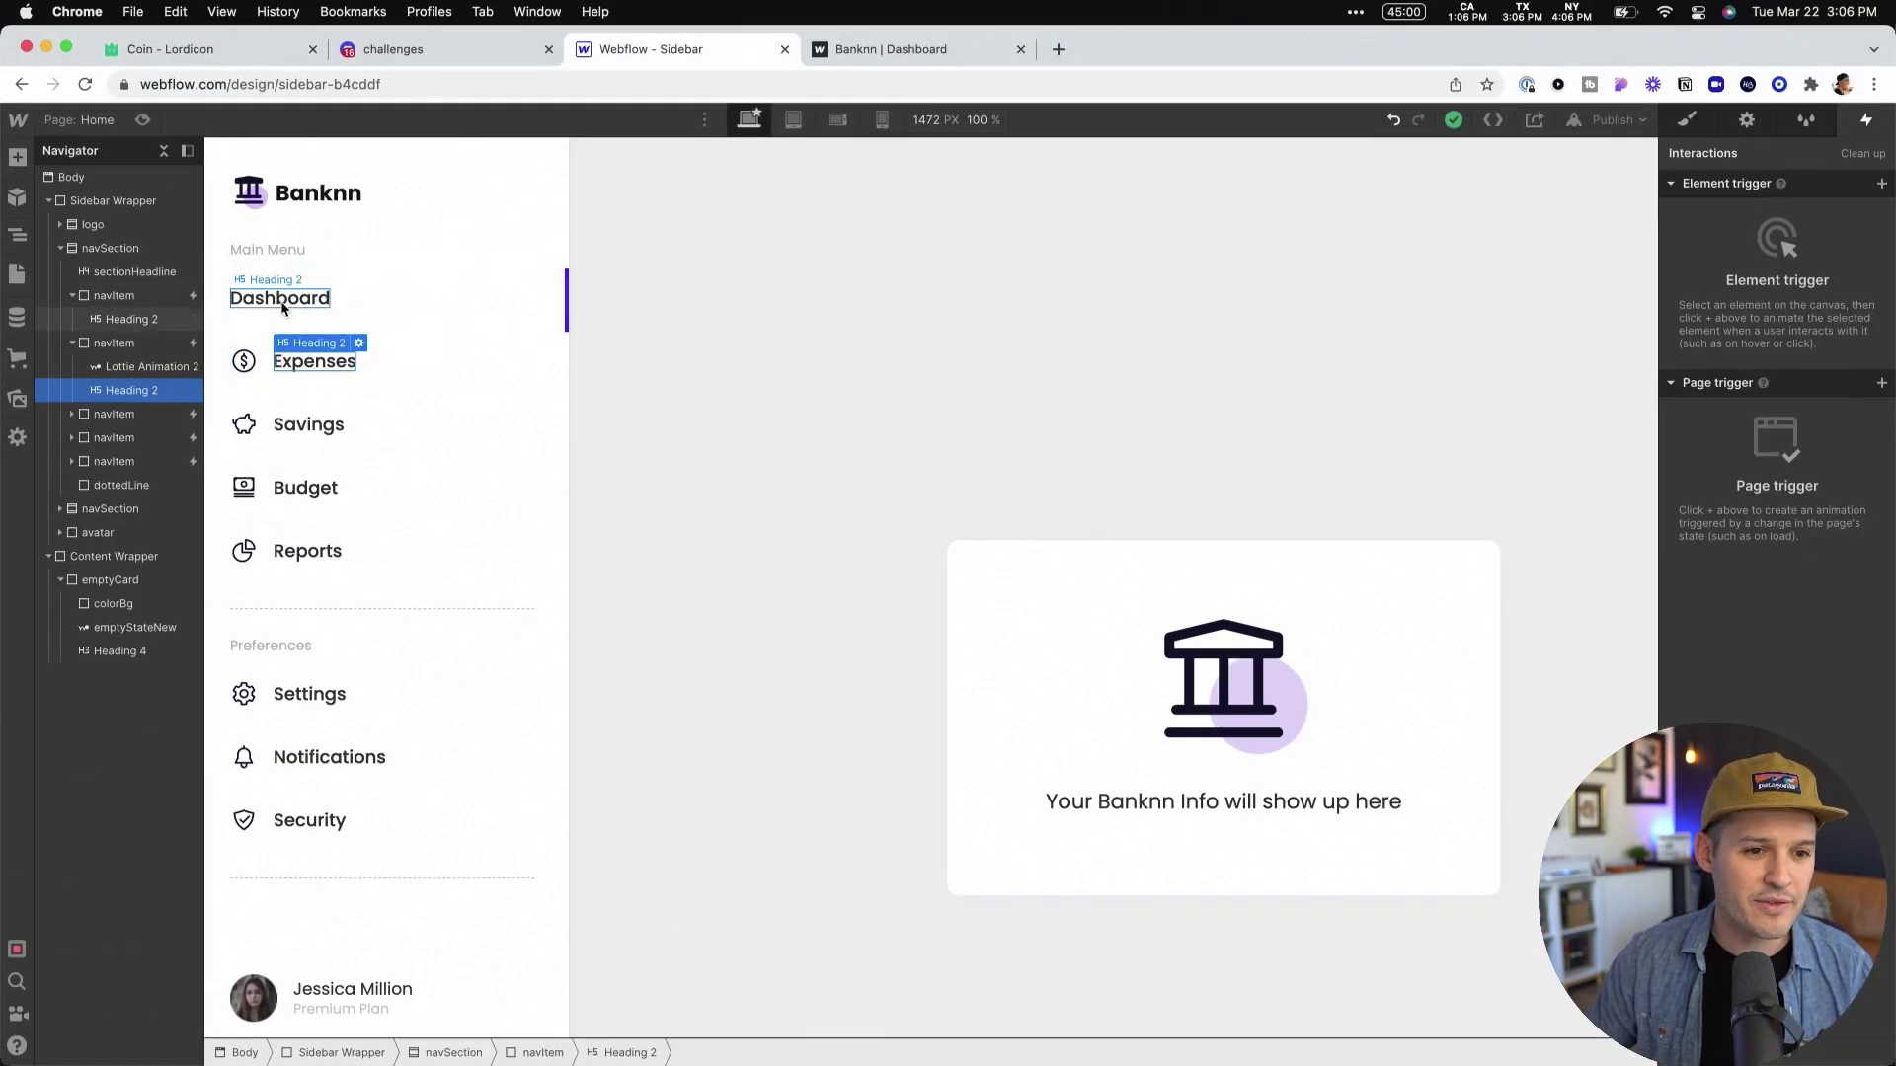
click(530, 190)
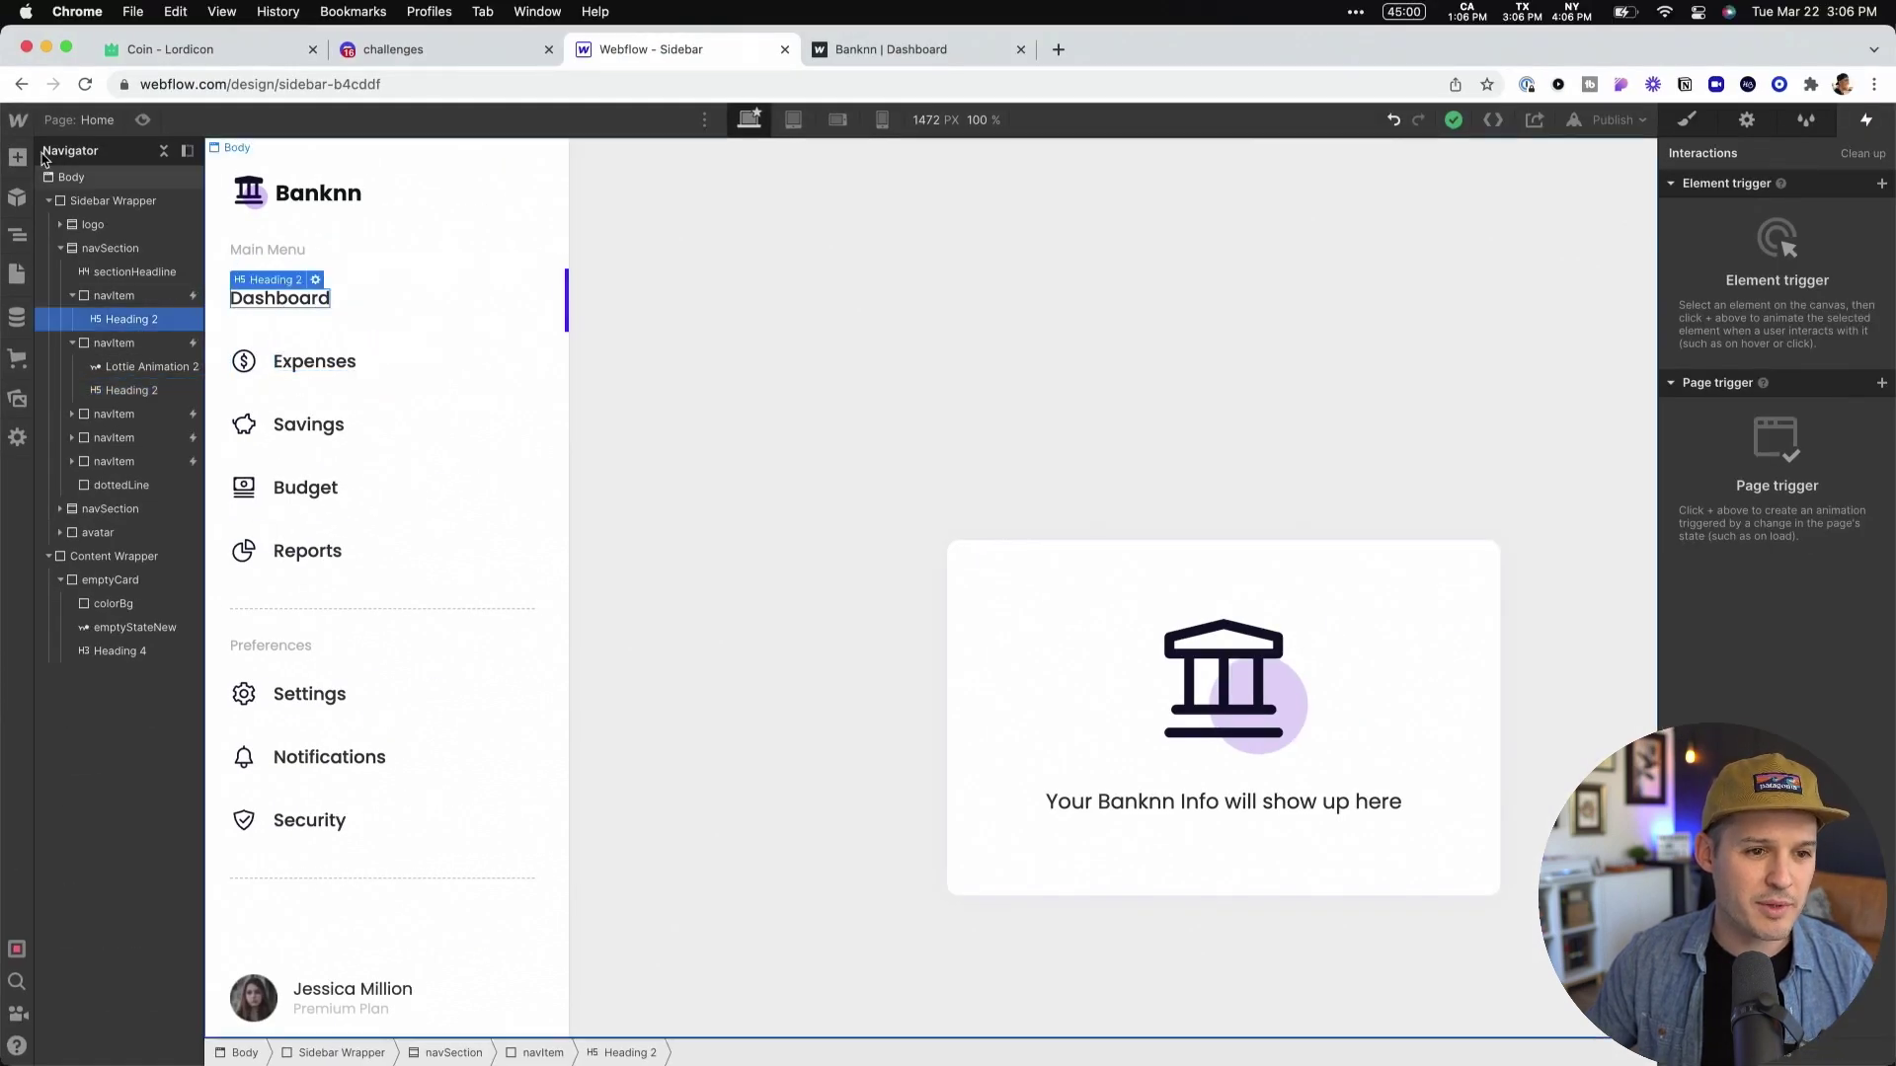
click(17, 158)
scroll(126, 711, down, 6)
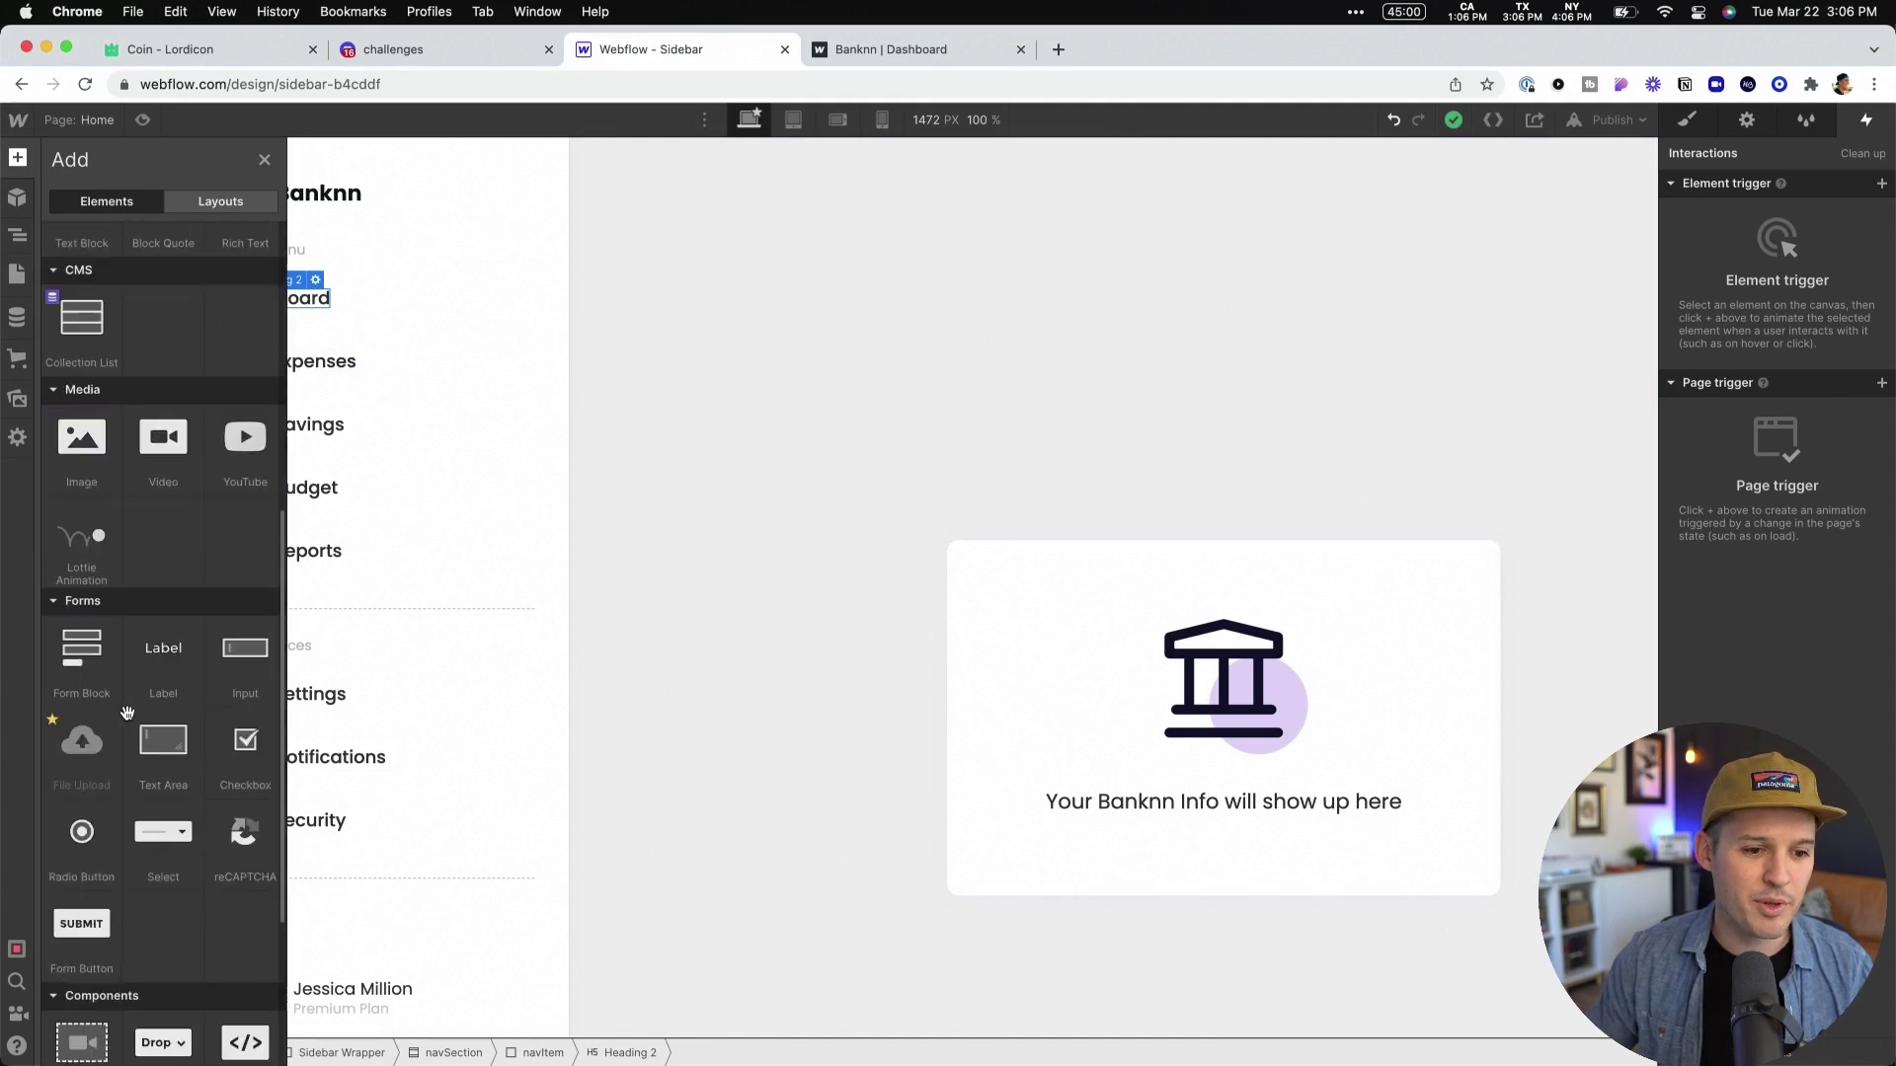
scroll(127, 711, down, 3)
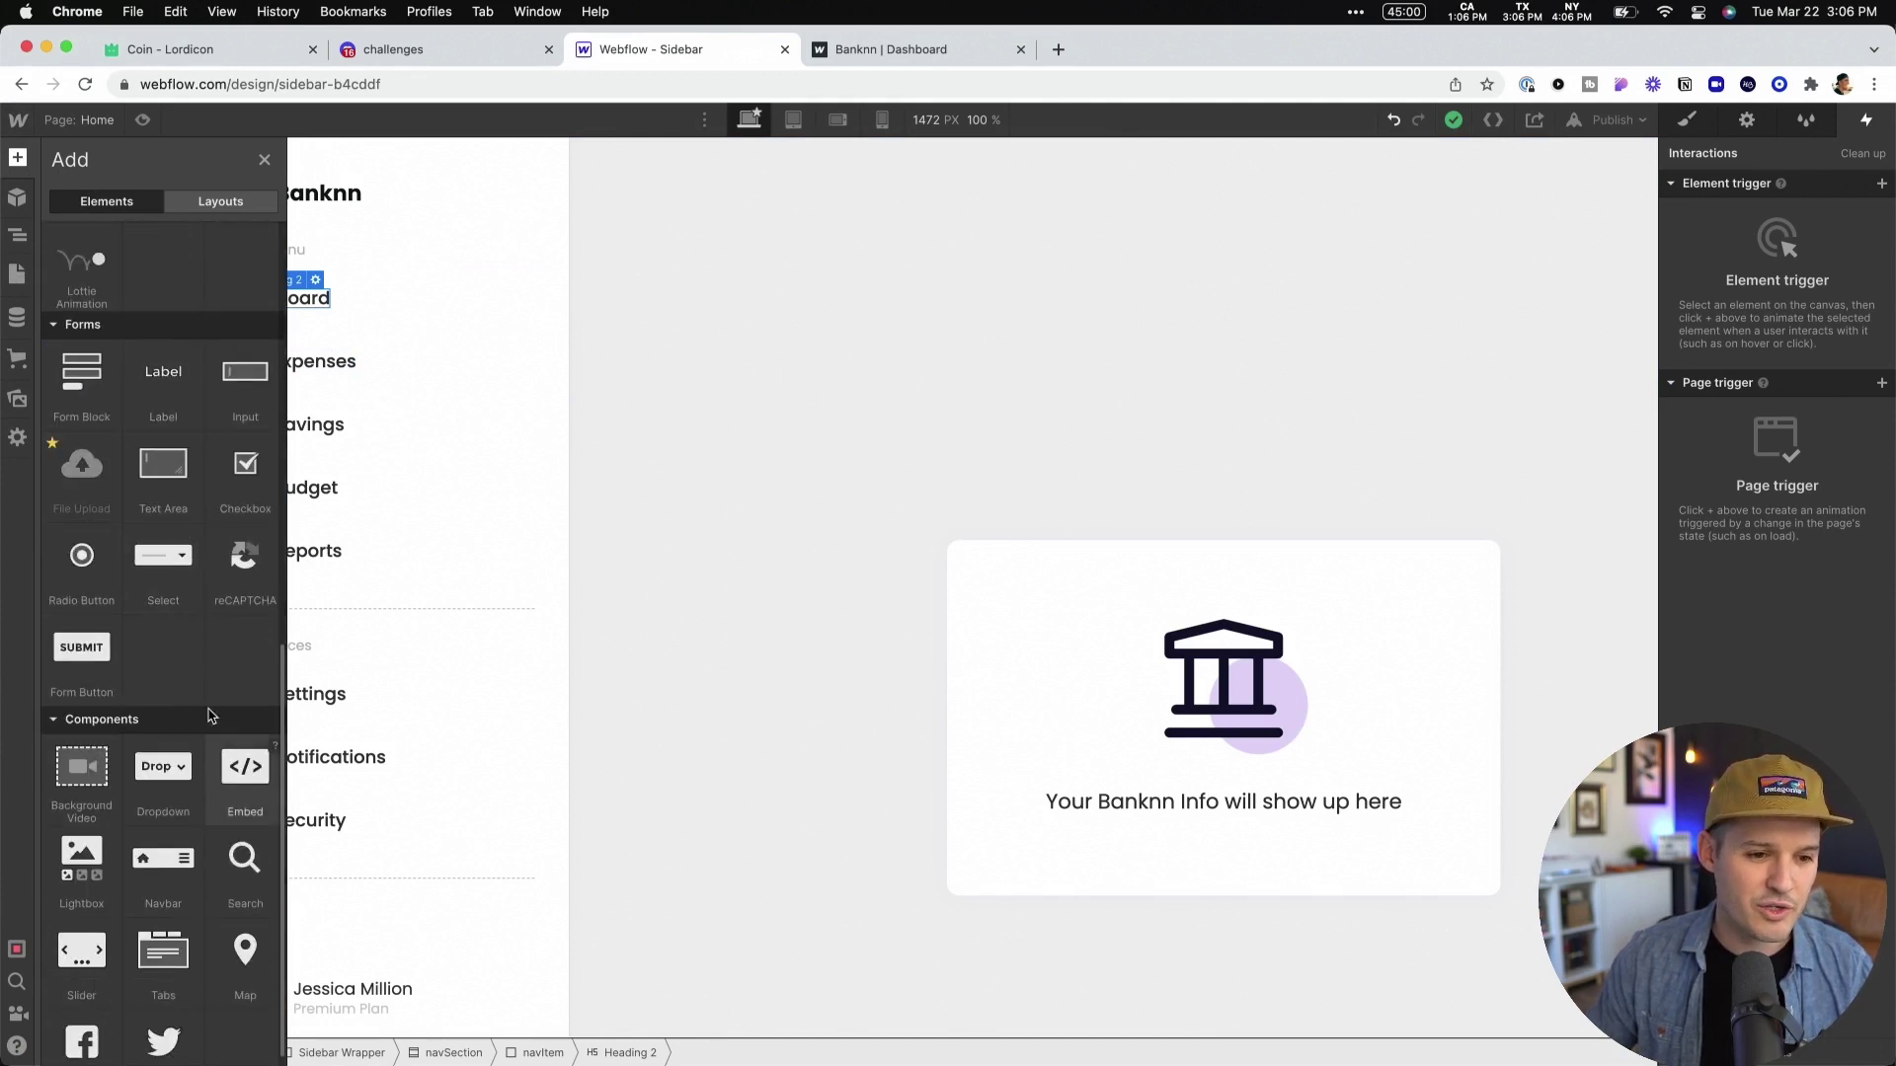
scroll(148, 476, up, 5)
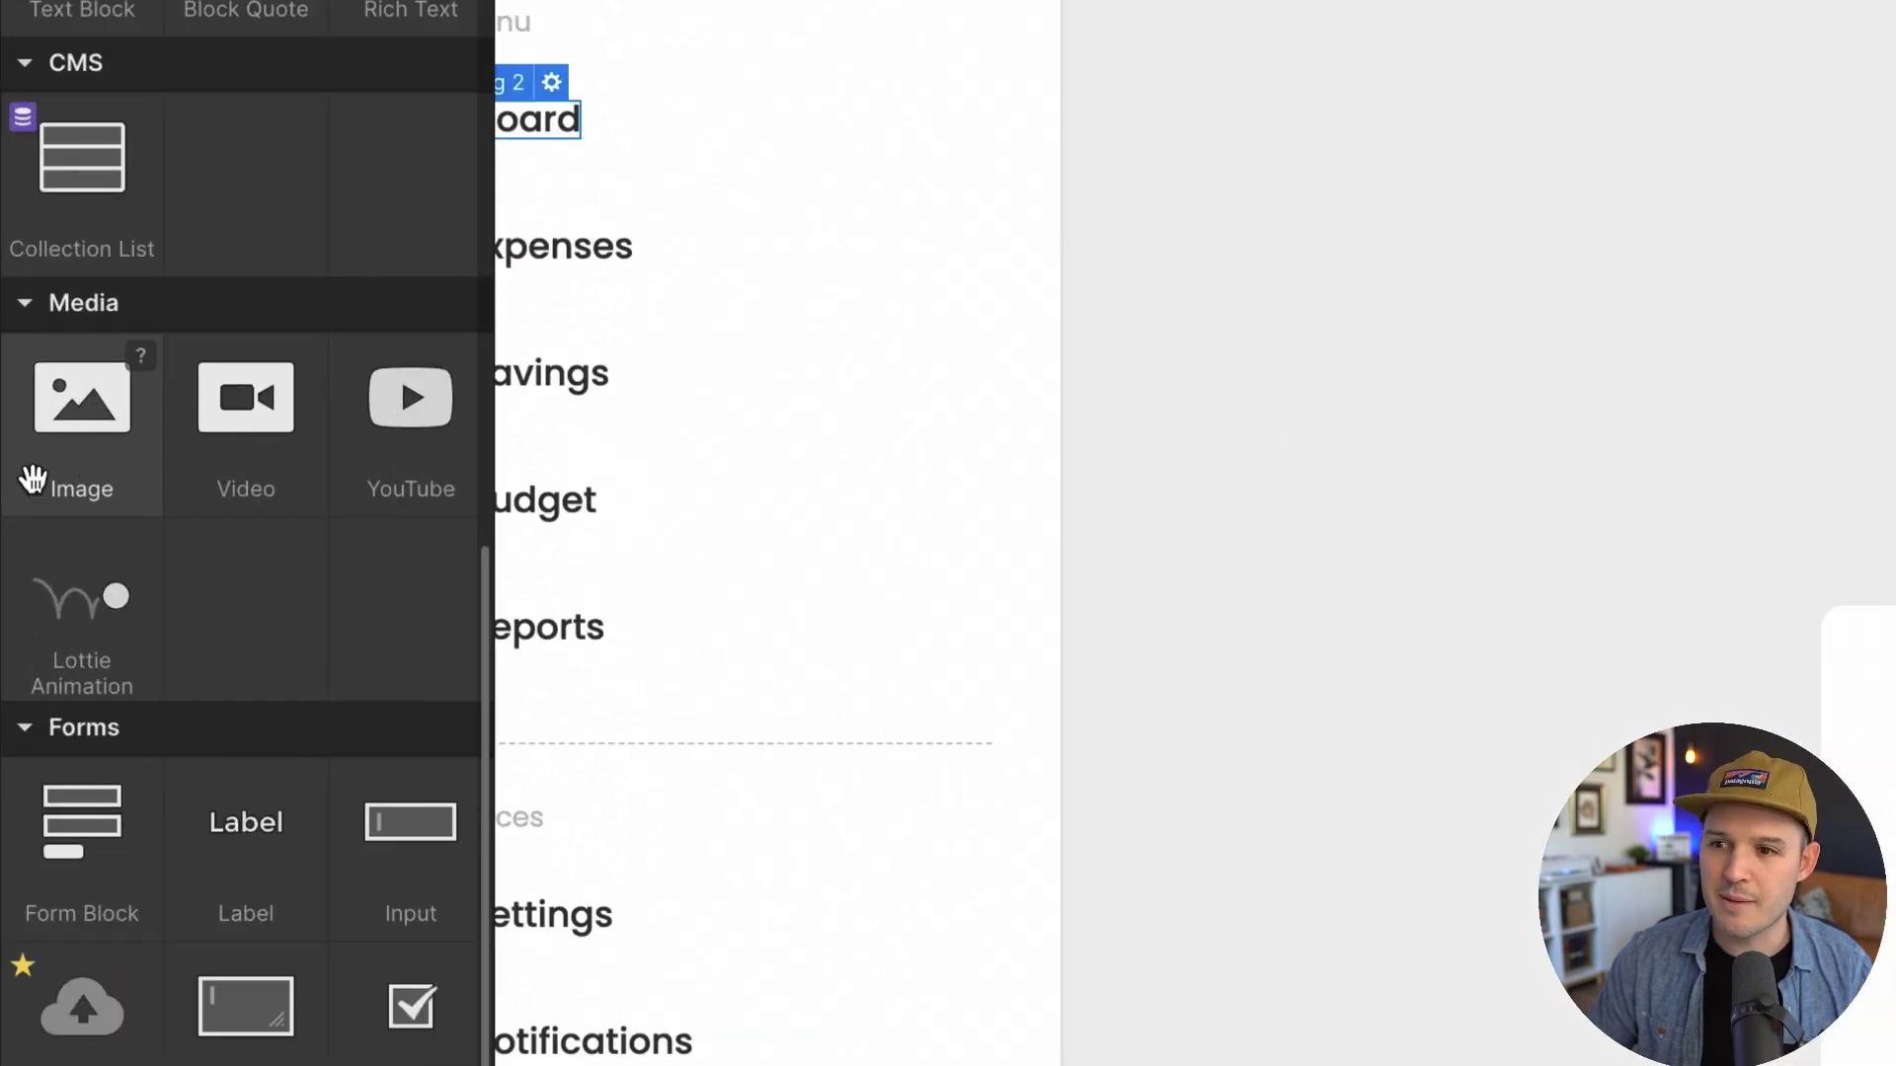
click(187, 643)
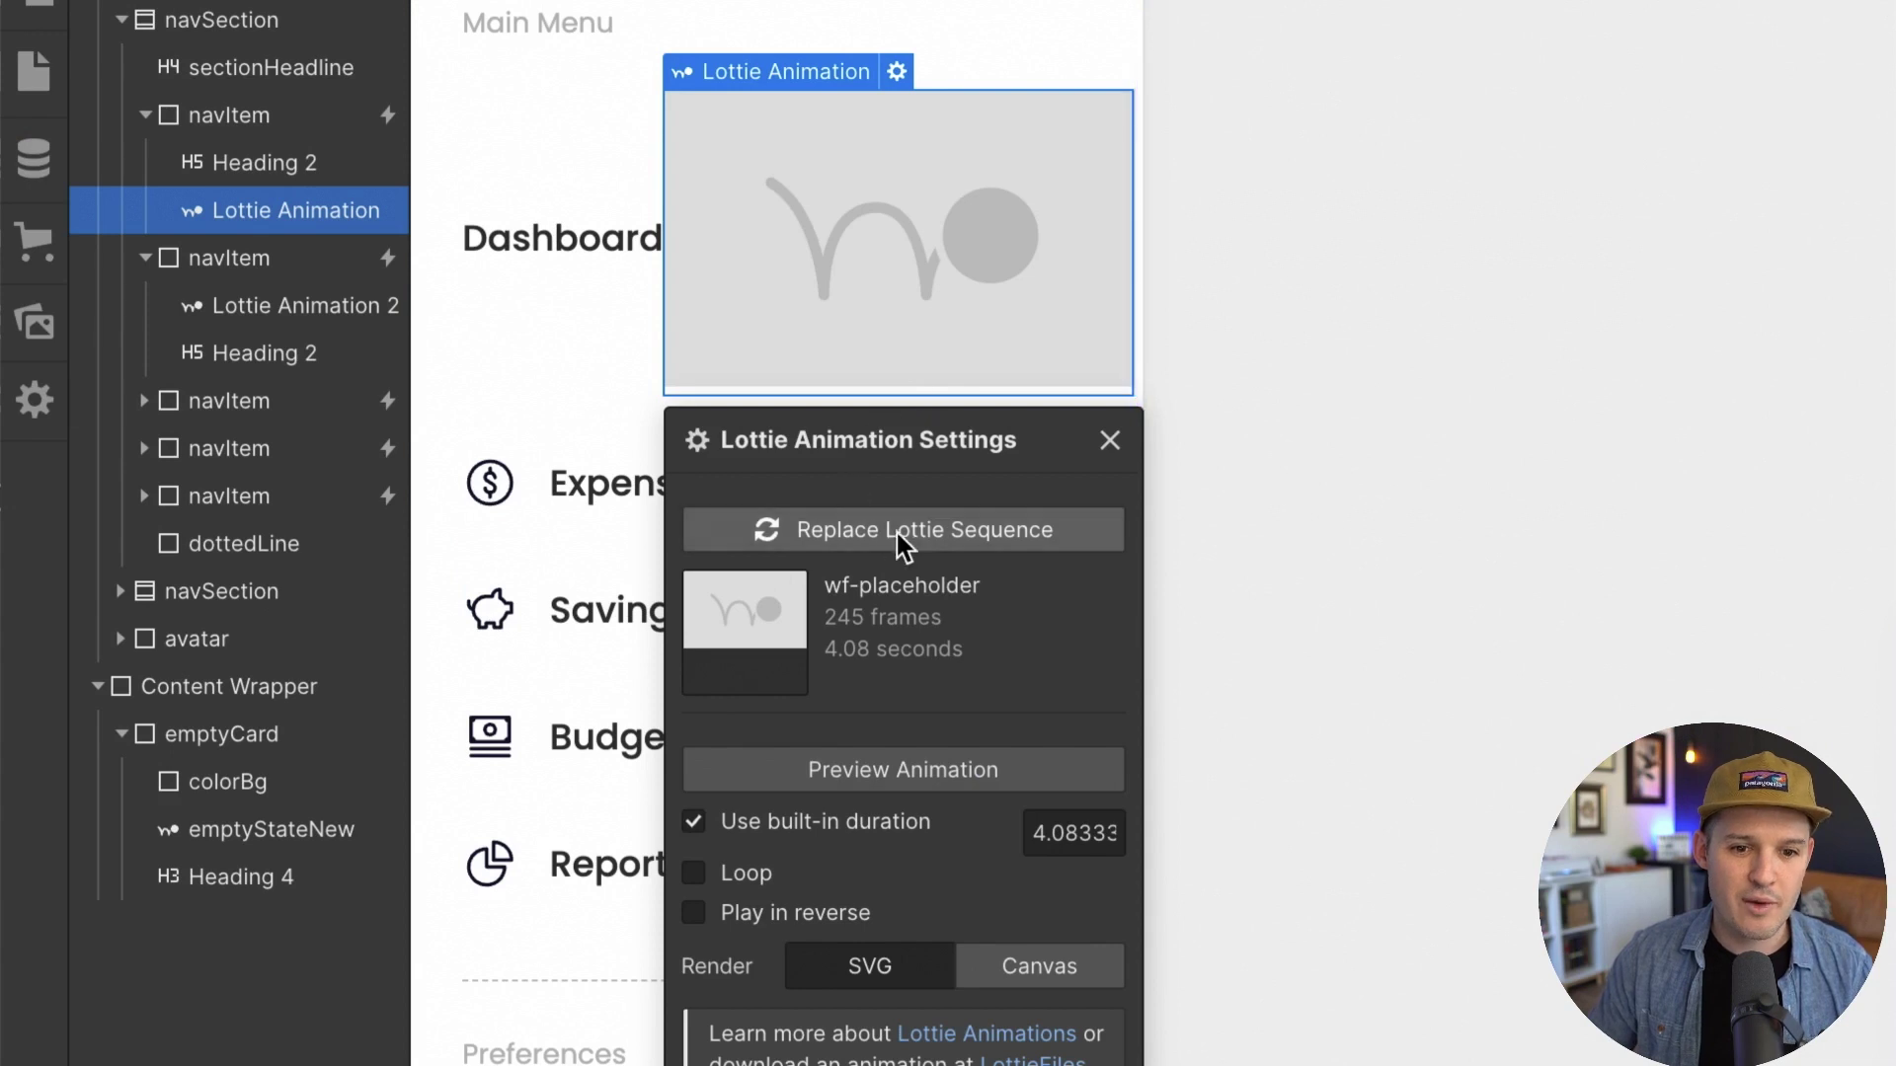
Step: Replace the placeholder Lottie sequence with 41-home.json from the assets and move the animation in front of the Dashboard heading
click(931, 534)
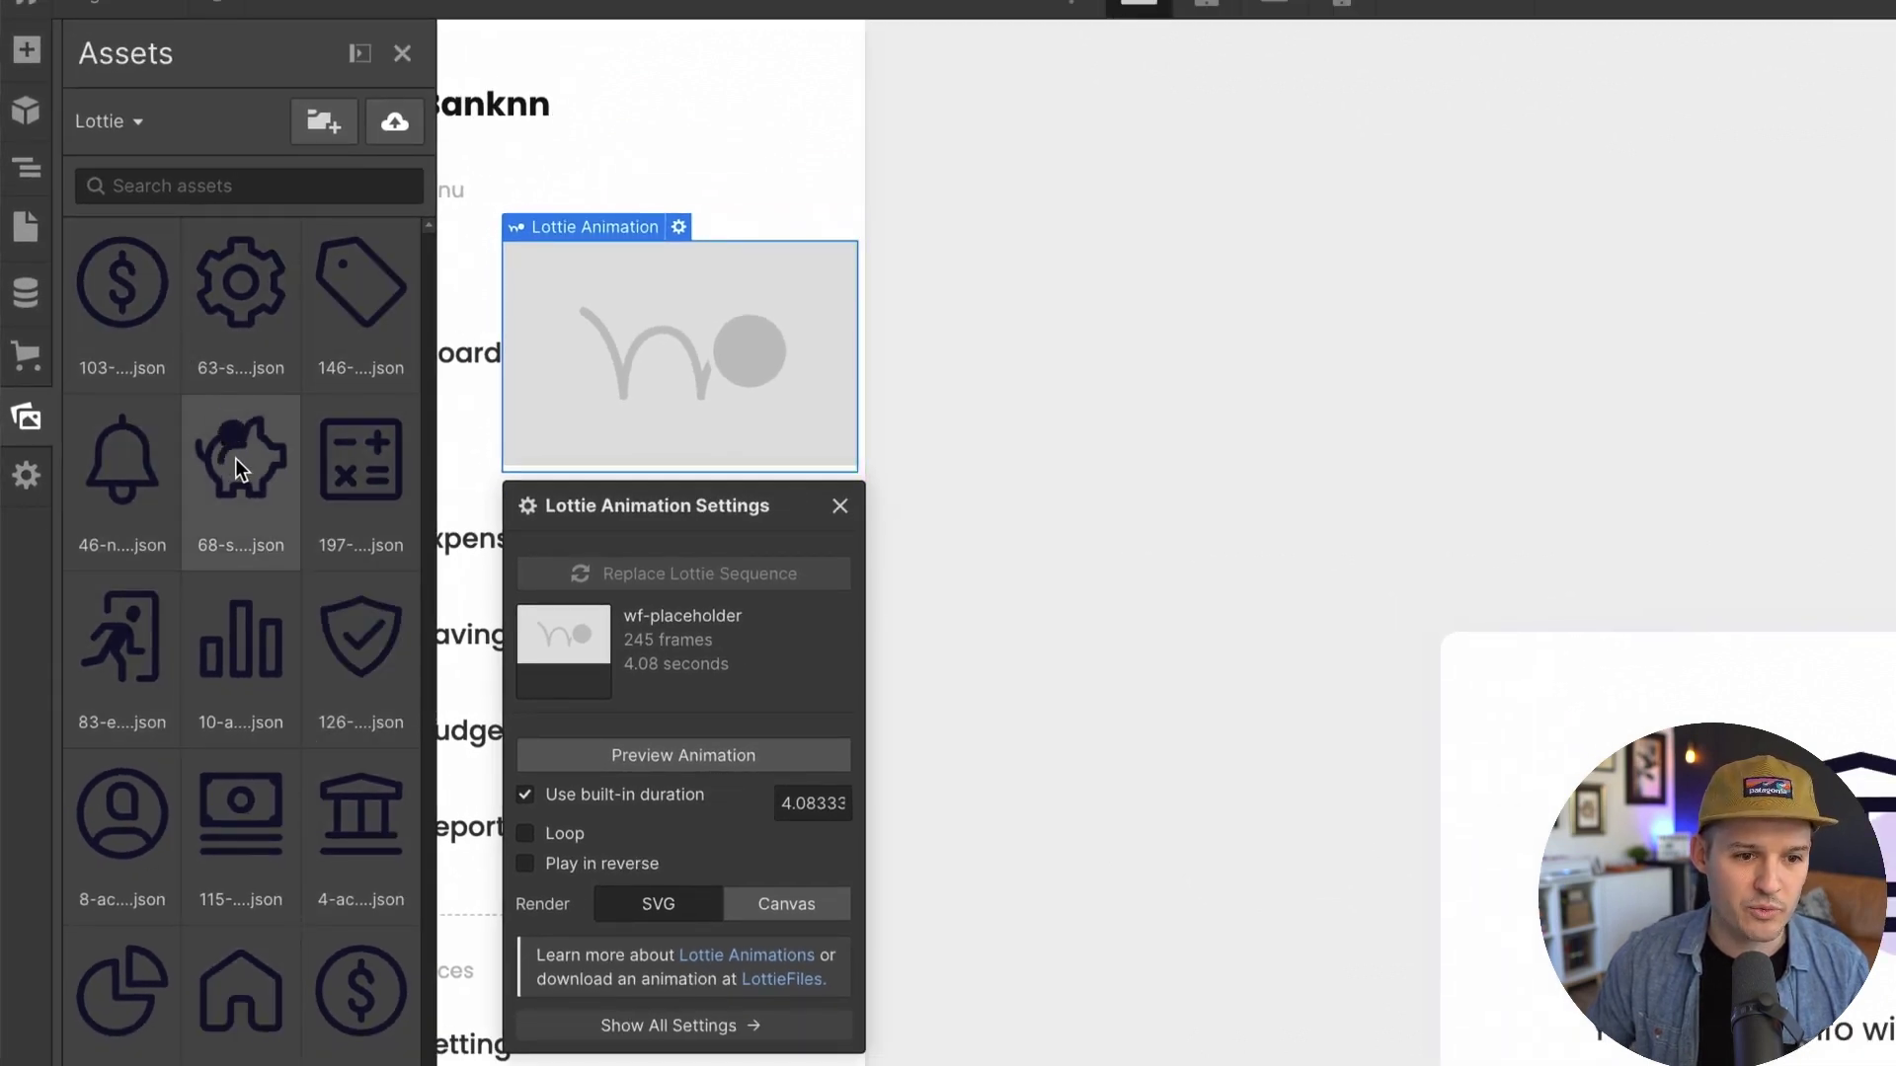
click(239, 972)
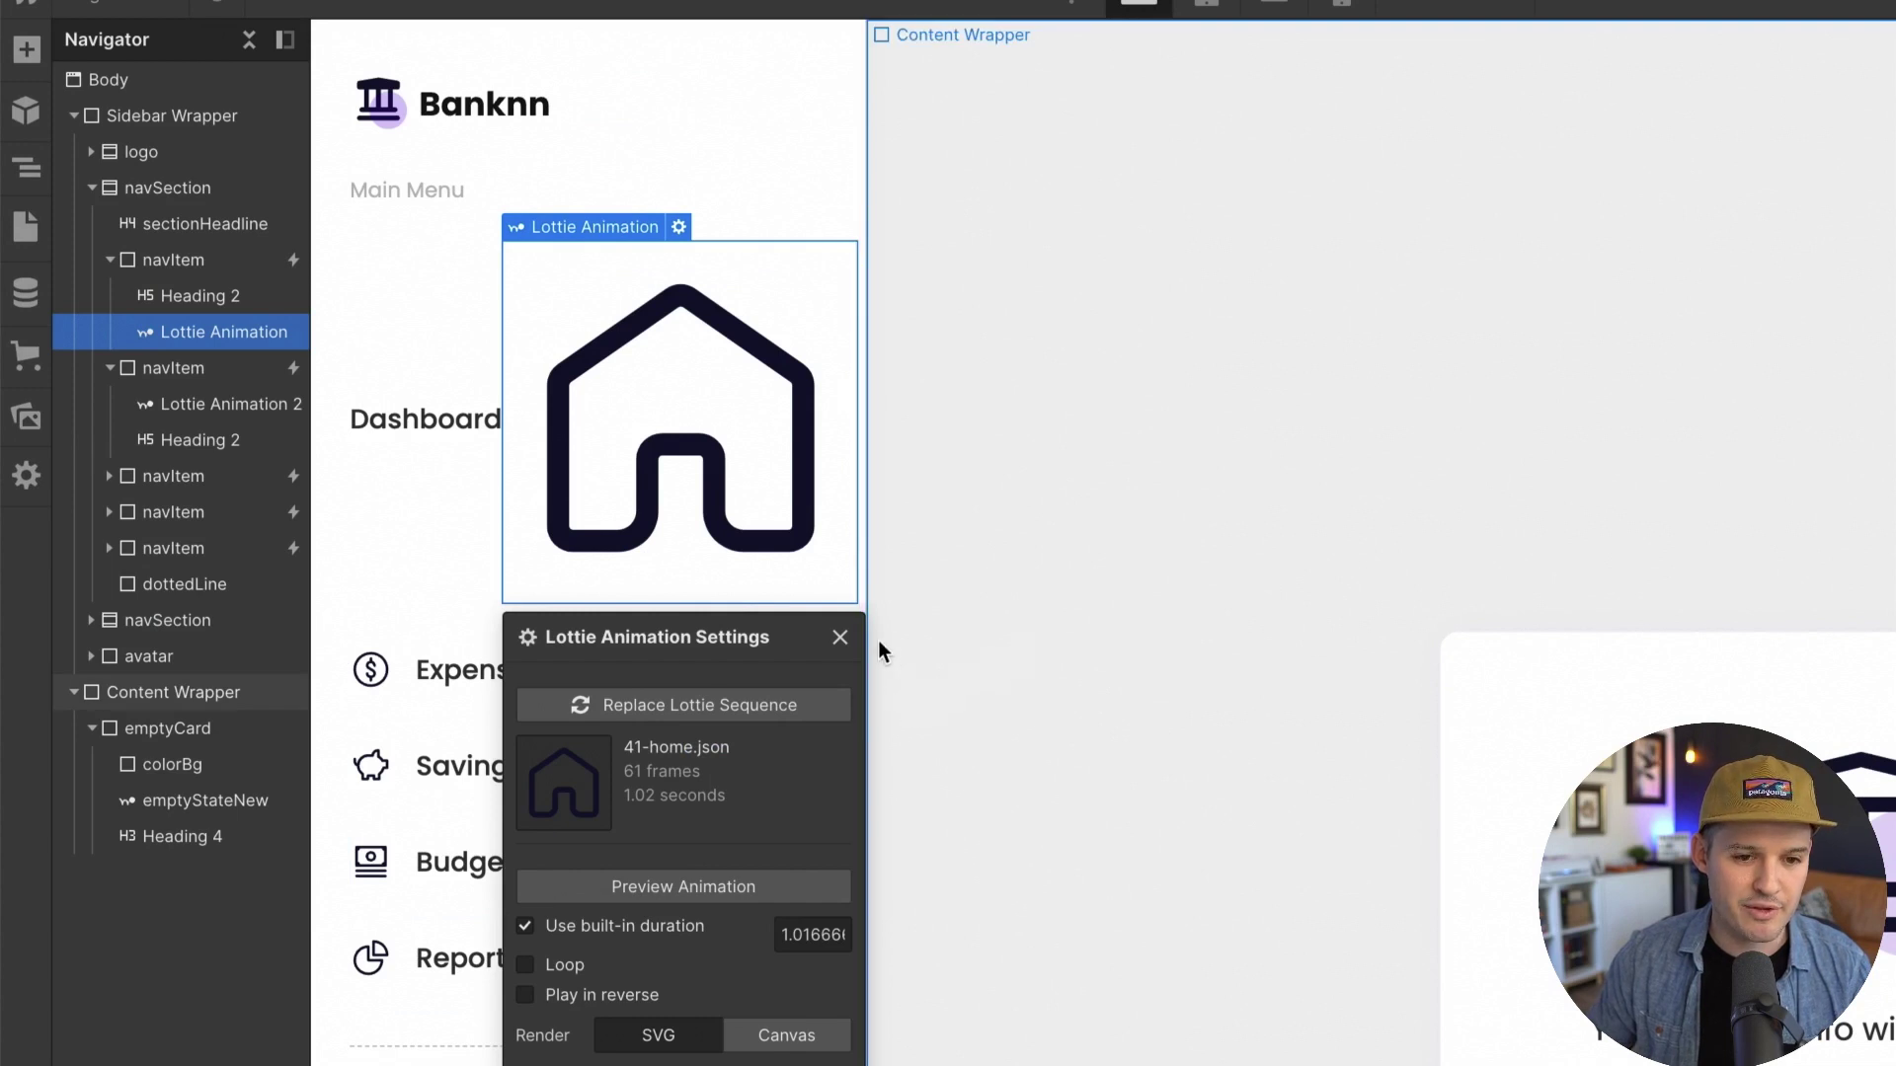
drag(602, 376, 395, 377)
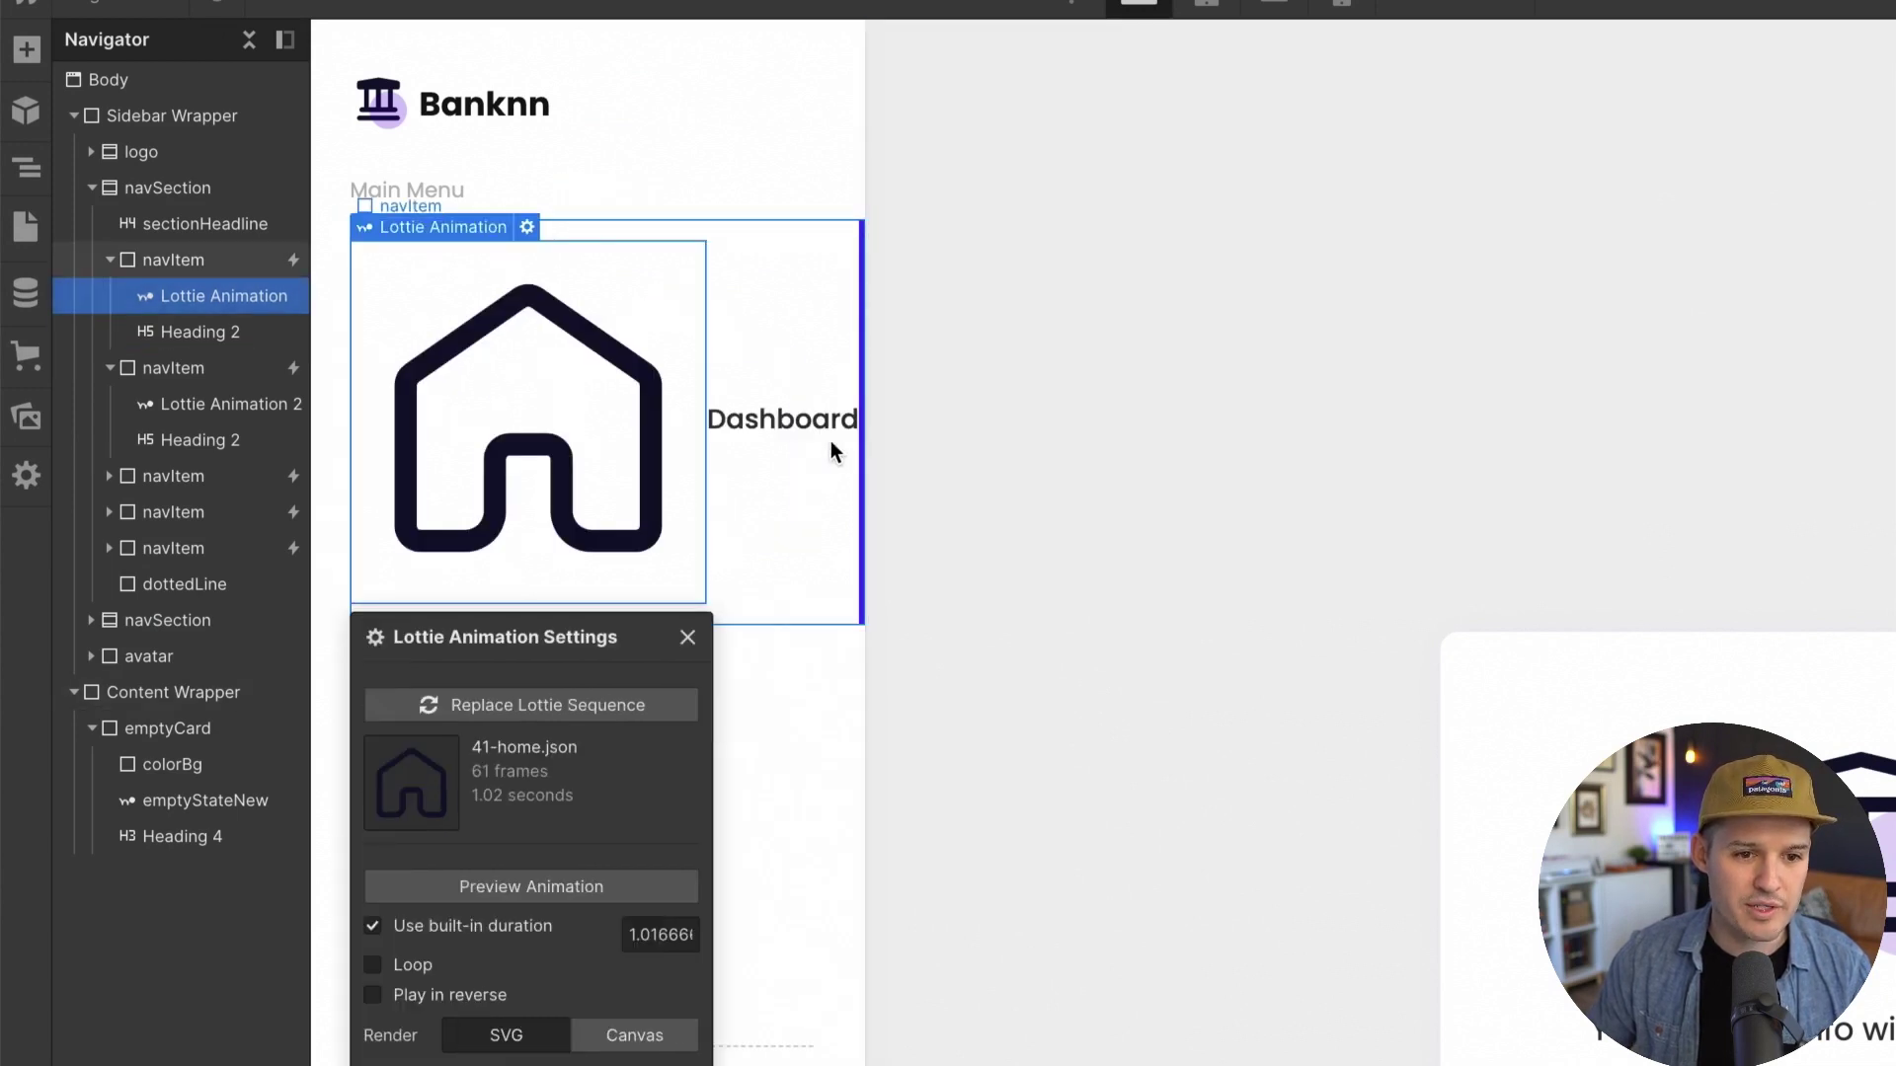
click(1091, 442)
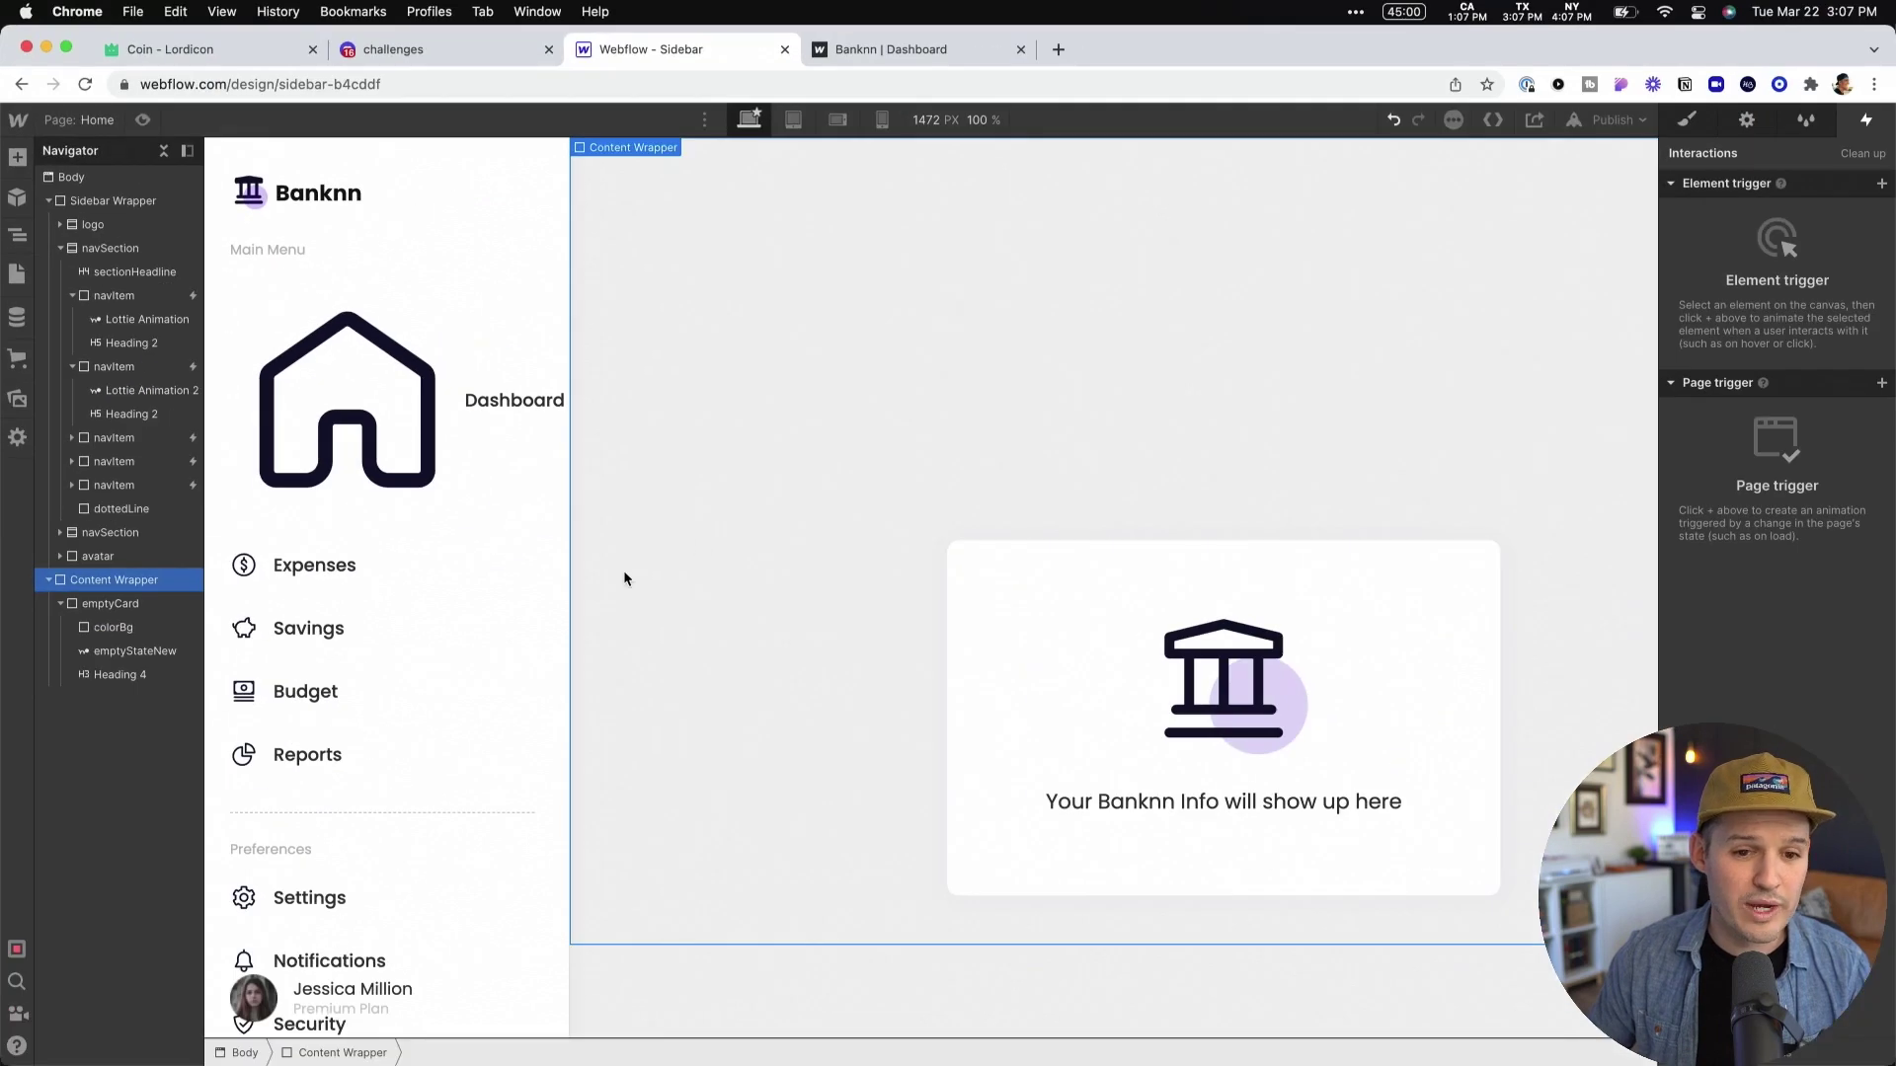
Step: Apply the existing Lottie Animation 2 class to the Dashboard nav item's home animation
click(366, 688)
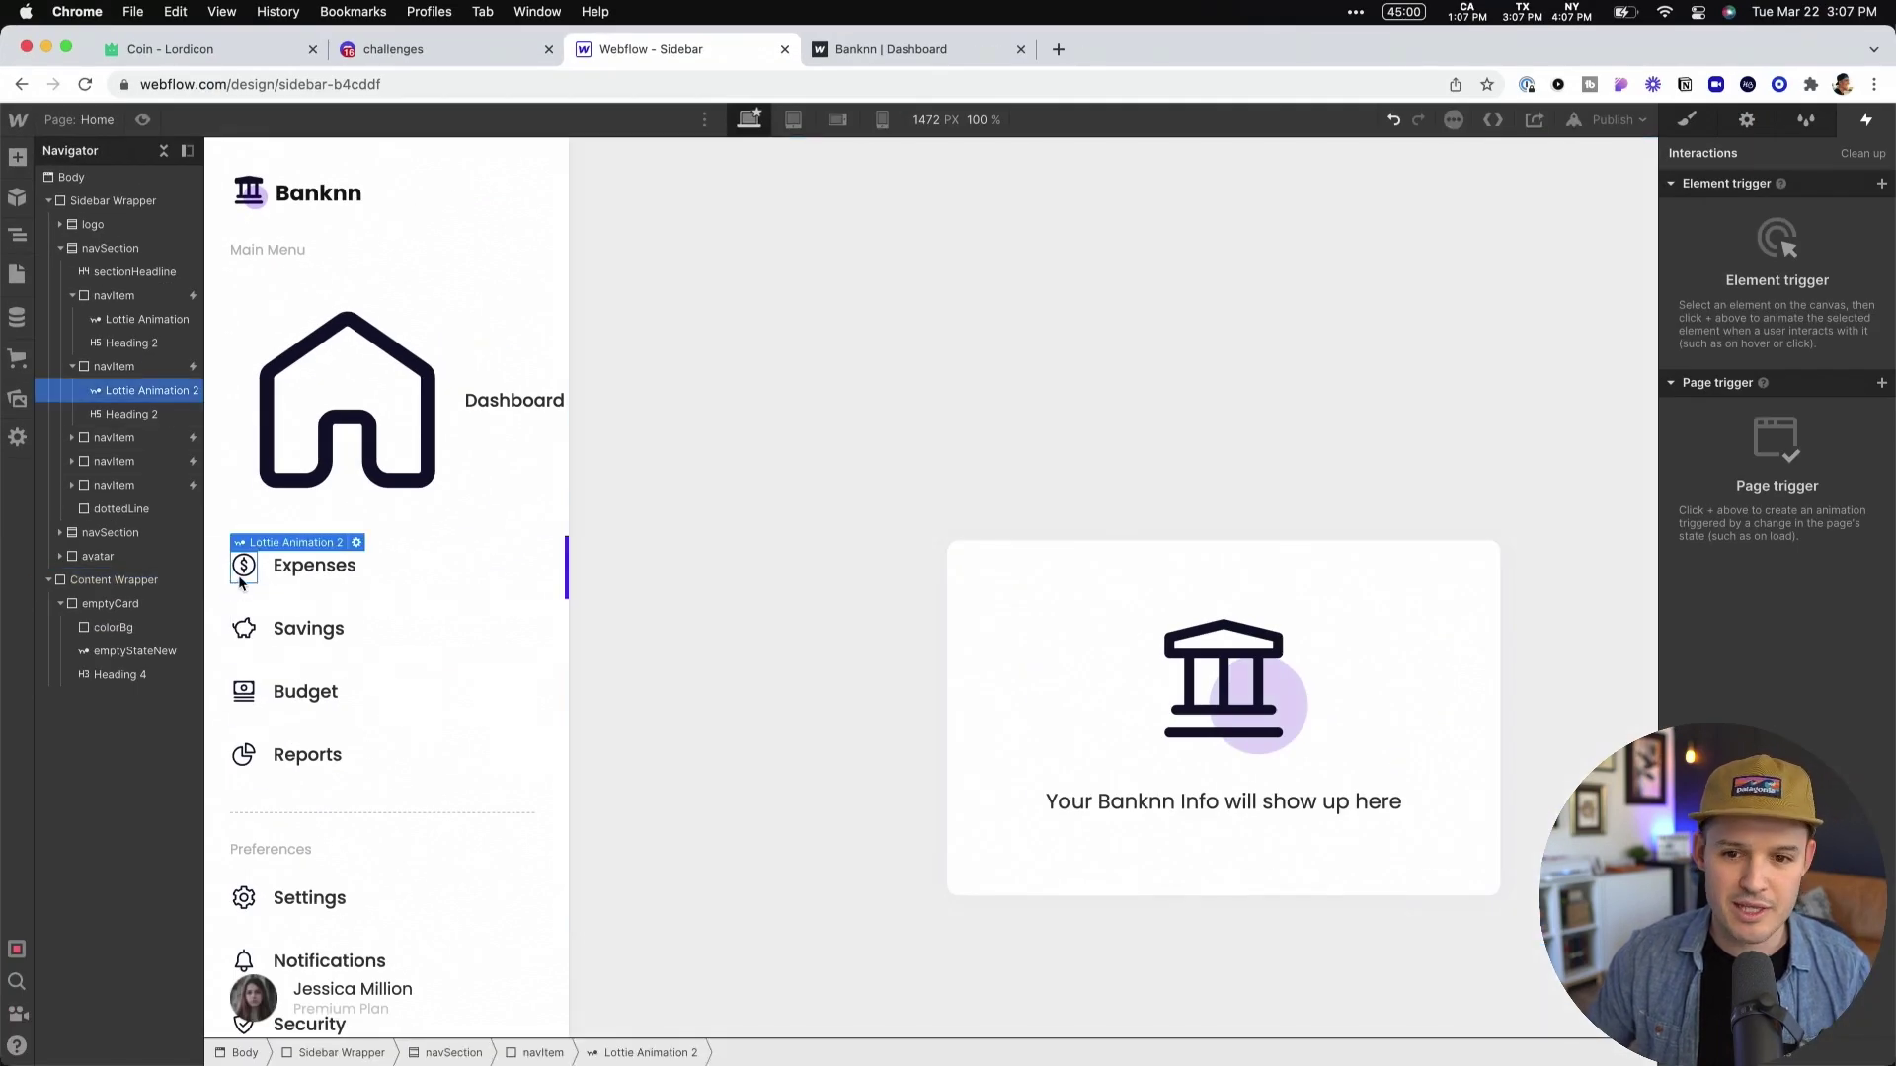
click(1688, 118)
click(1764, 215)
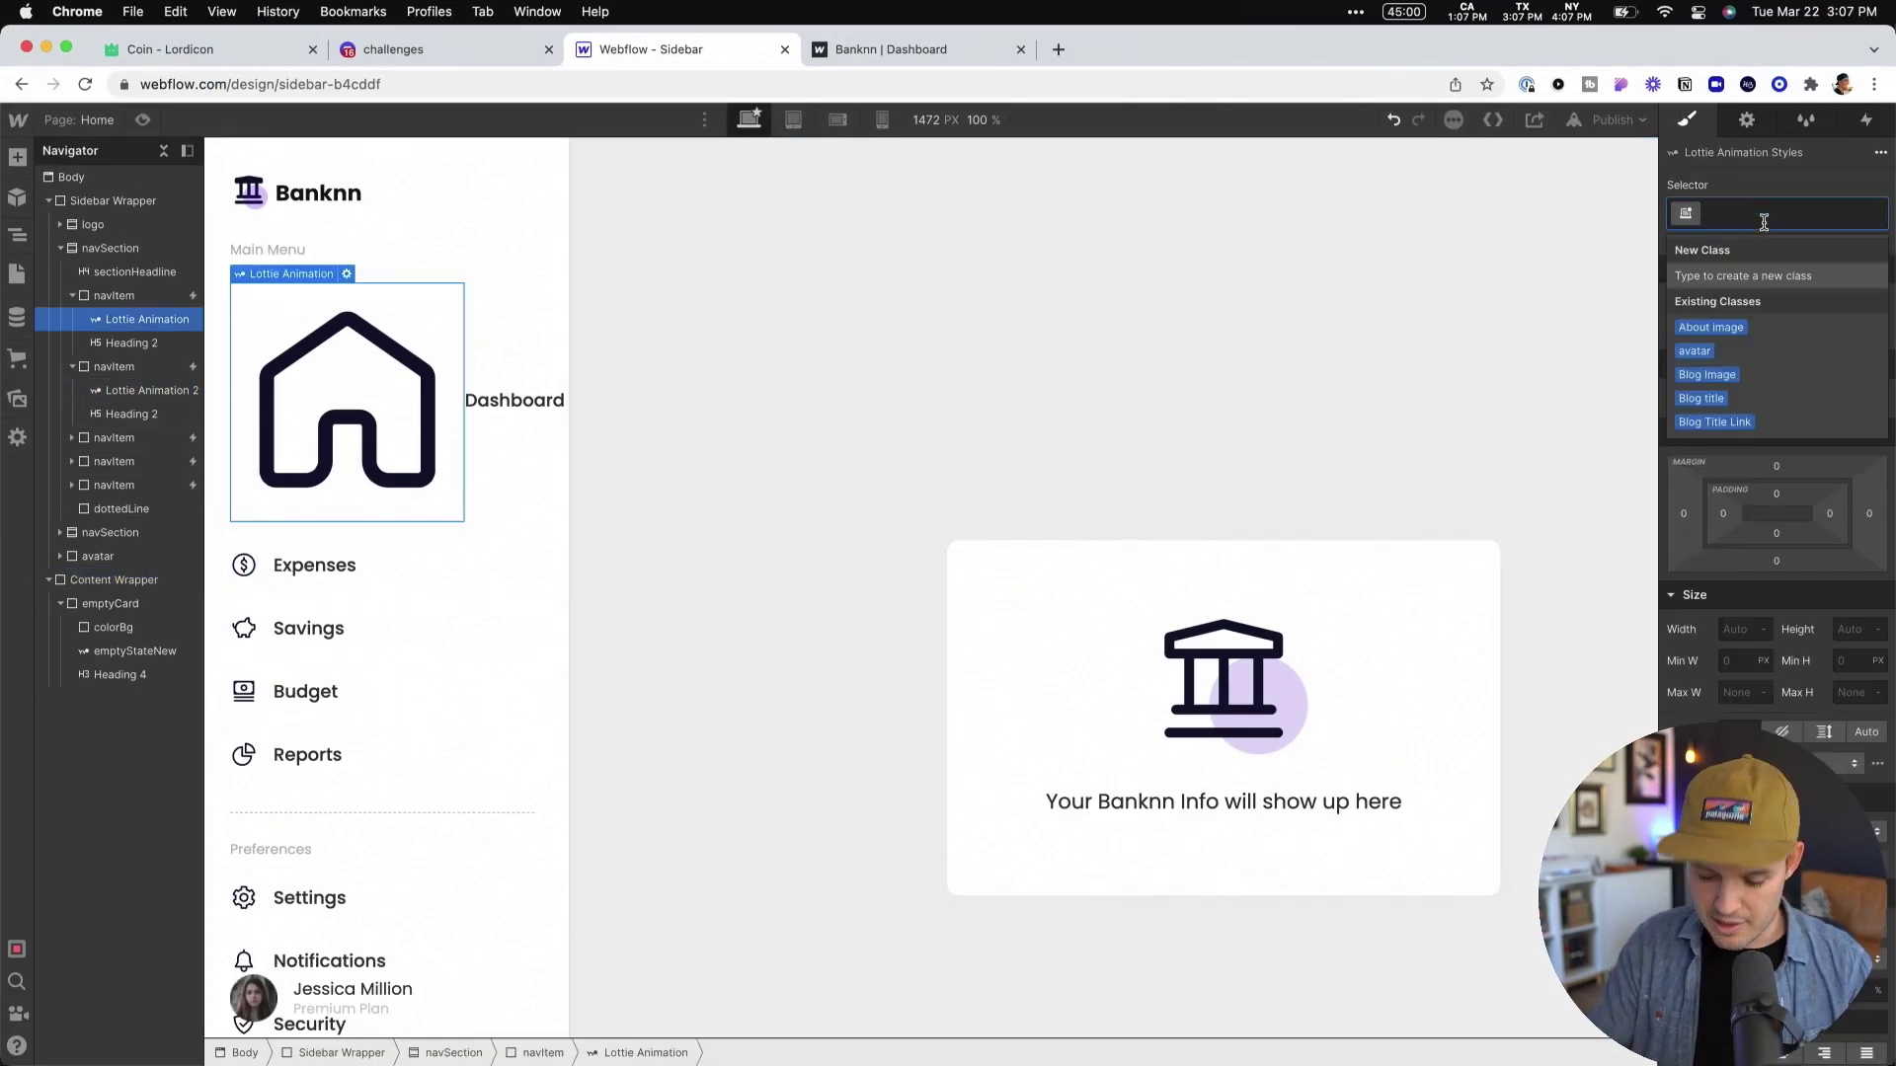
text(lotto)
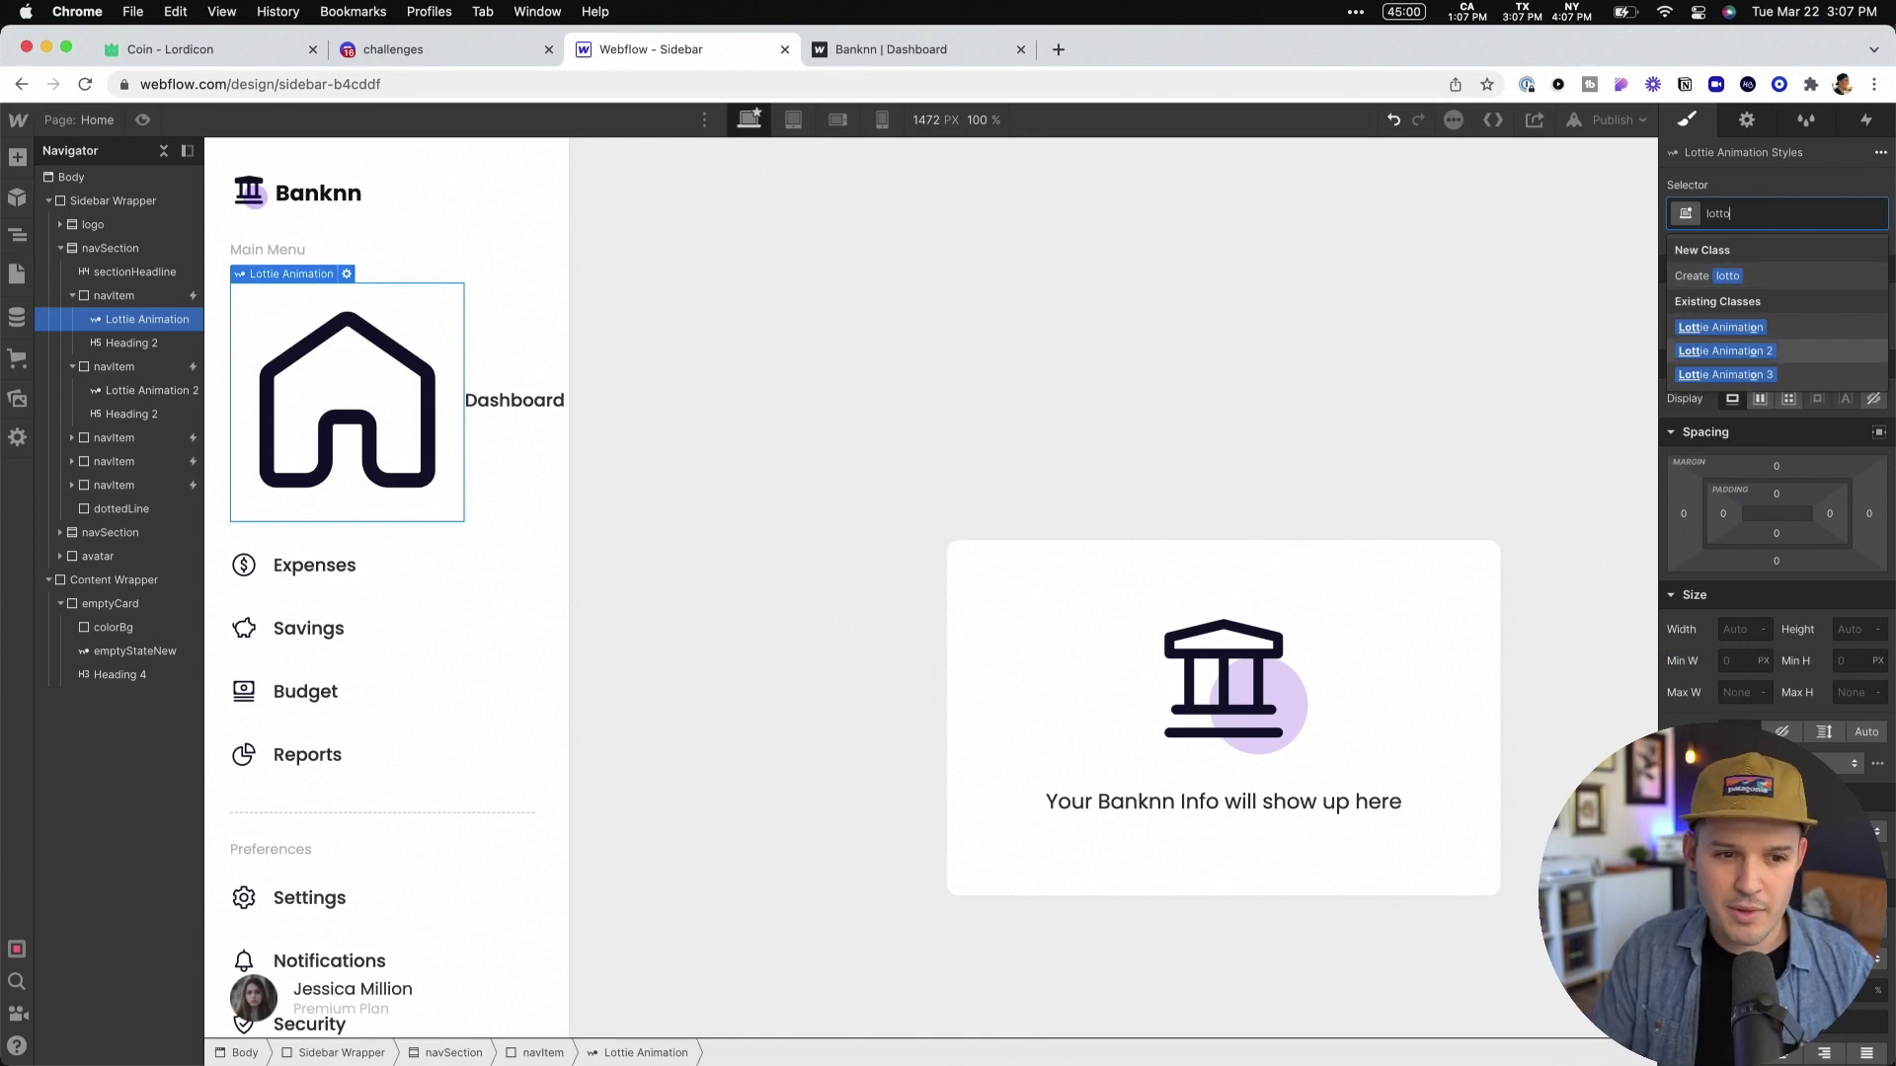
click(1725, 351)
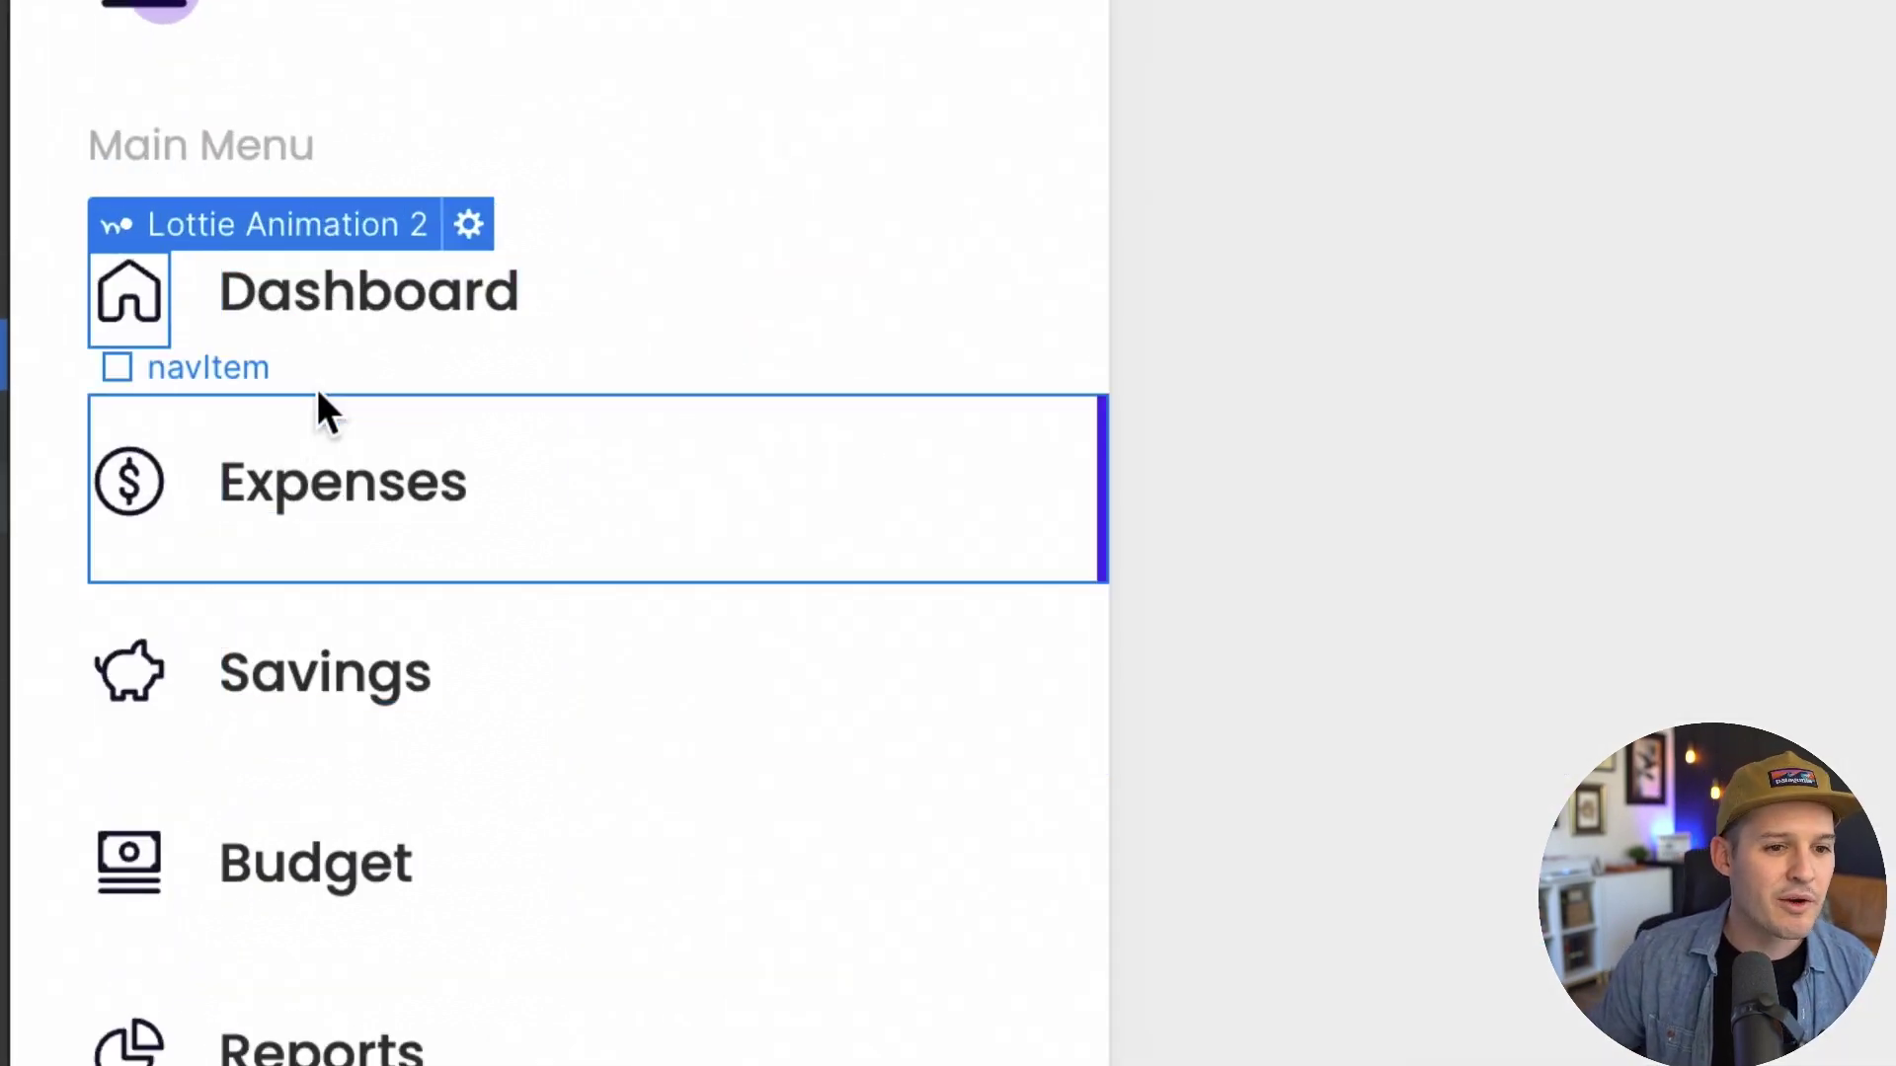
click(306, 374)
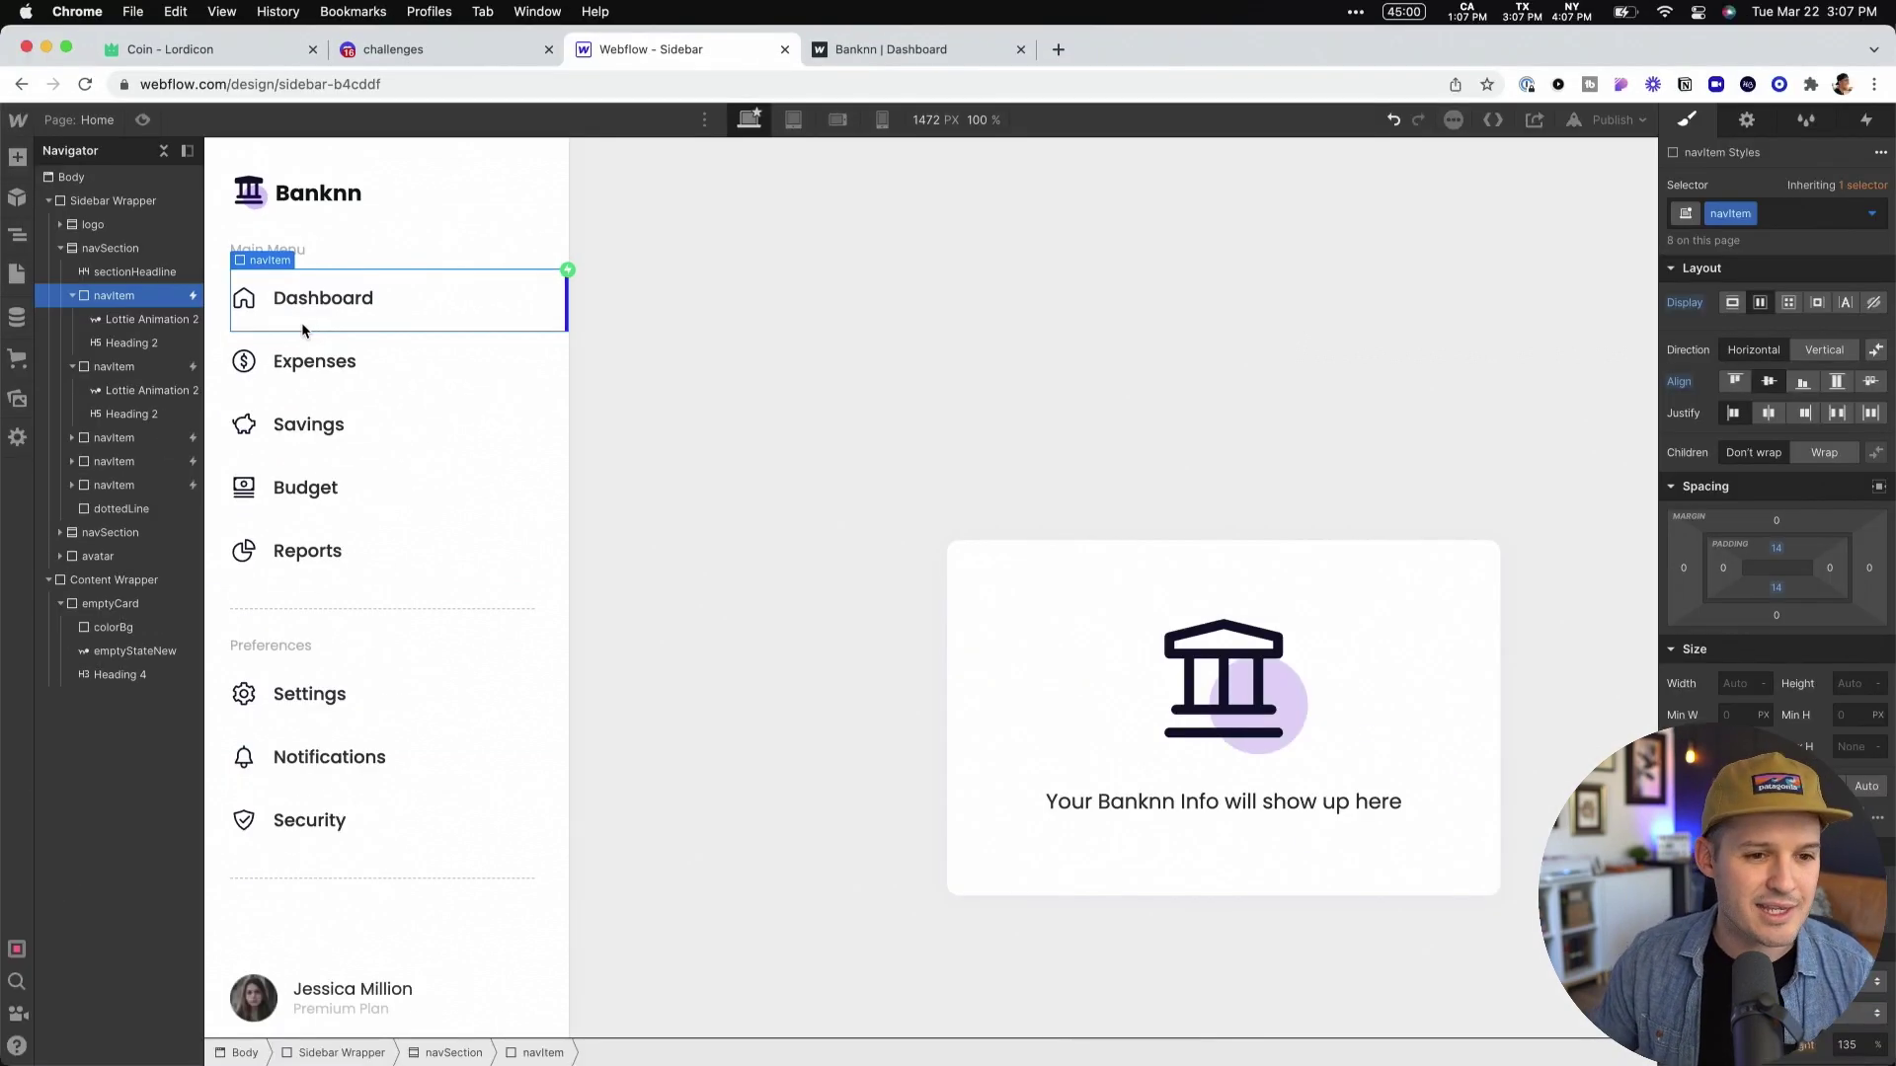
click(776, 576)
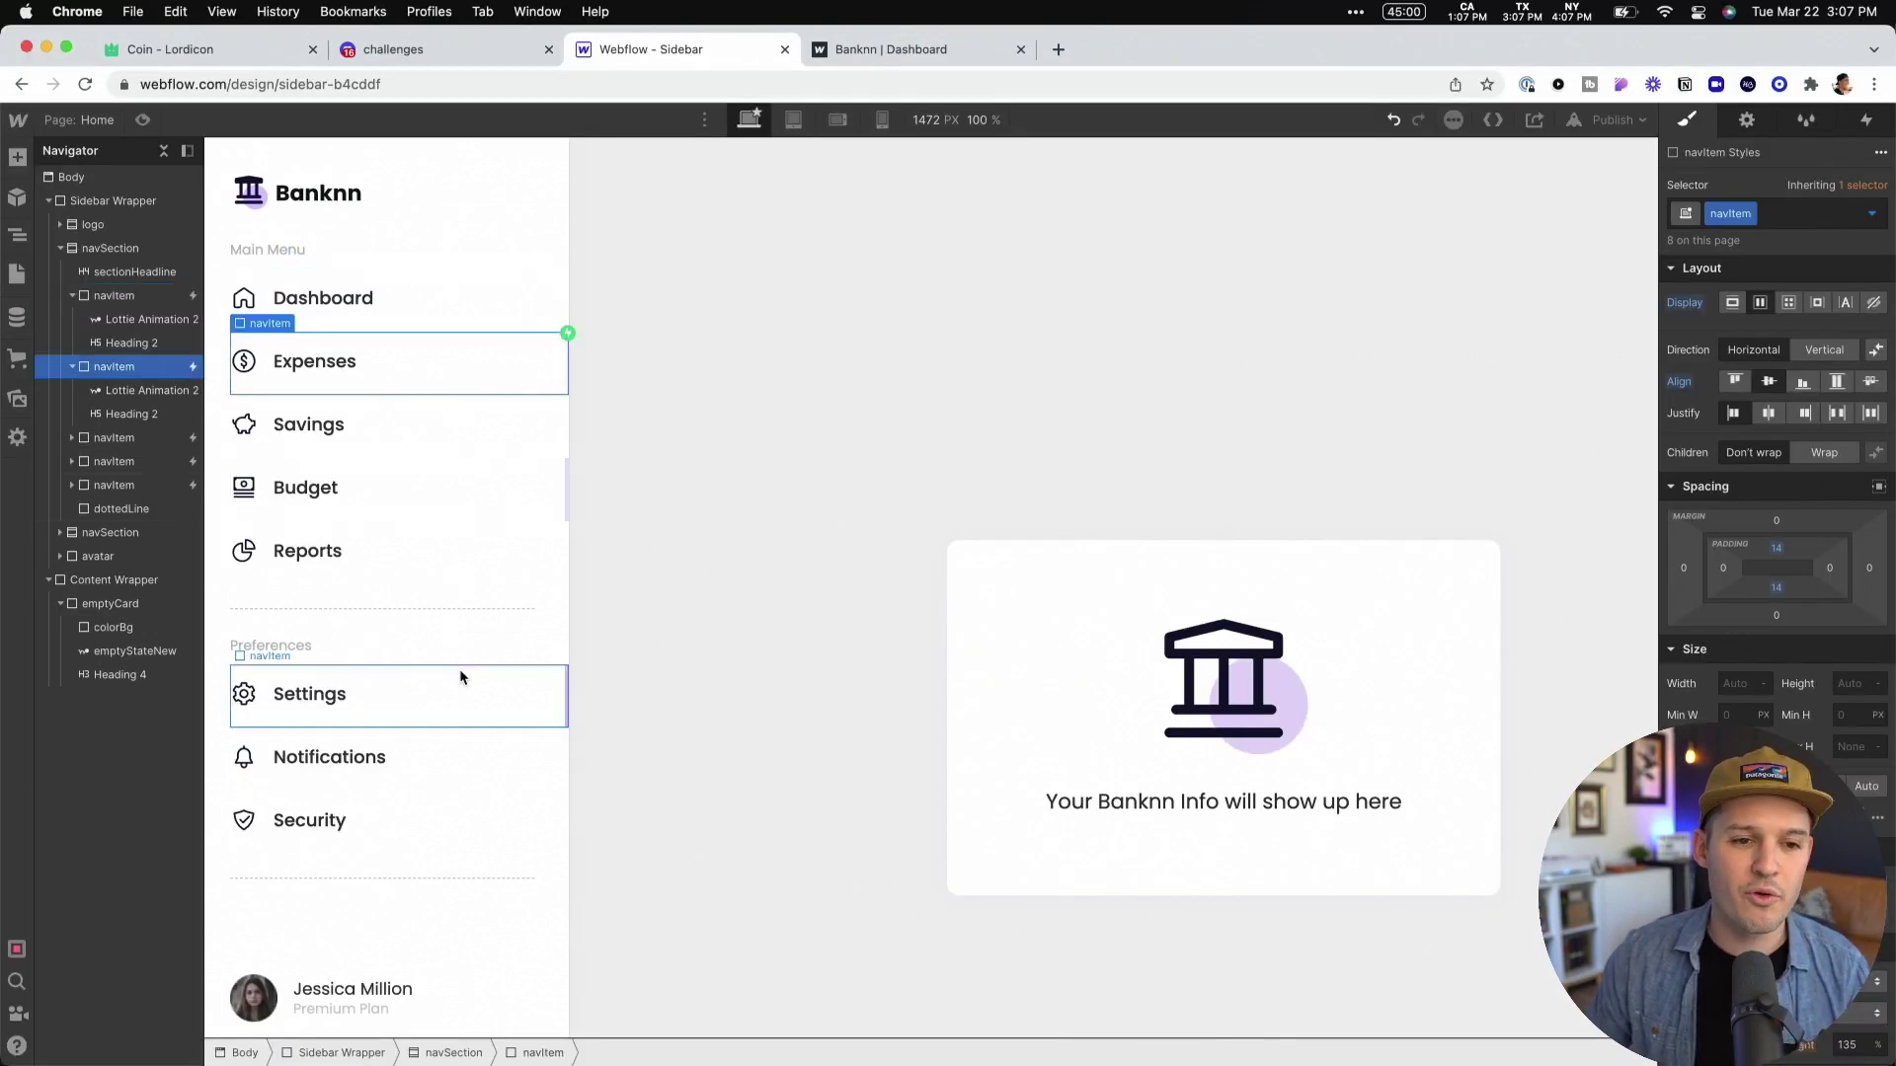
Step: Review the Dashboard nav item's Mouse hover interaction and Nav Item Animated Hover actions, and look at the published Banknn dashboard
click(452, 427)
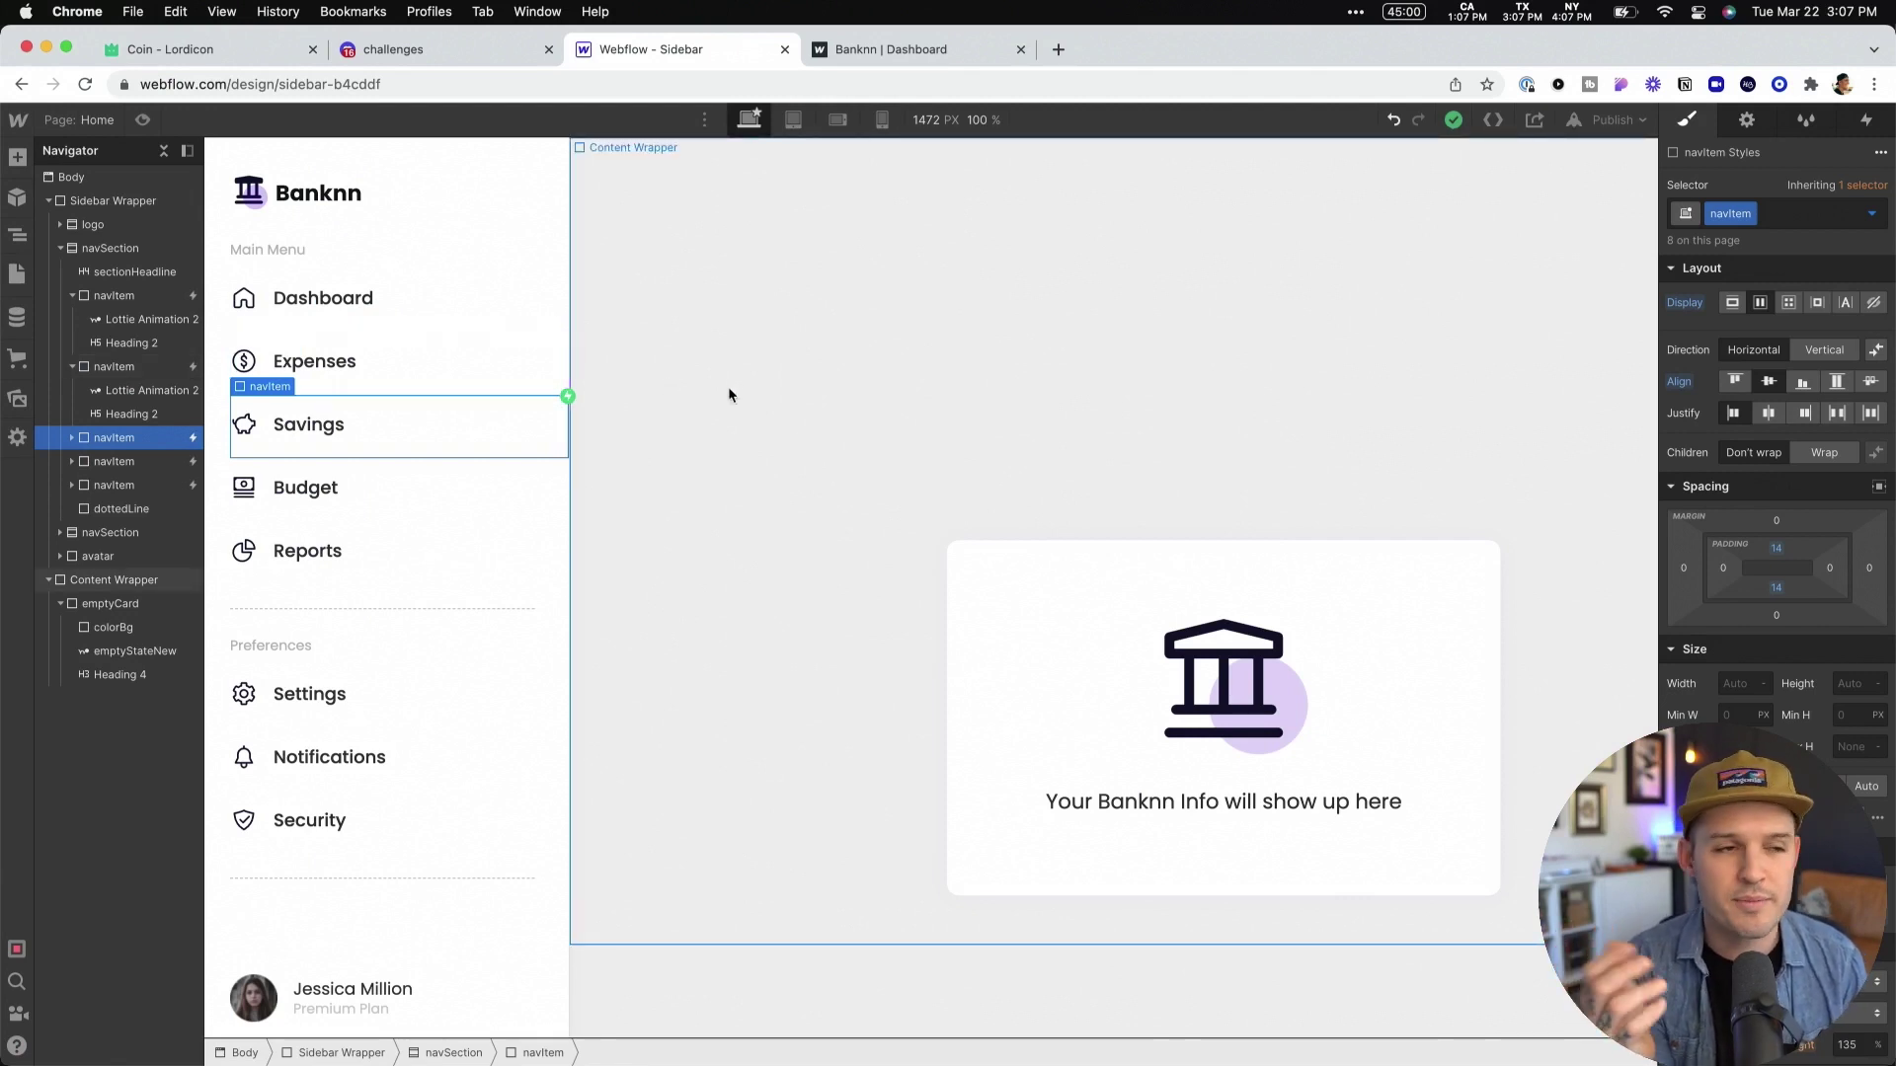
click(434, 311)
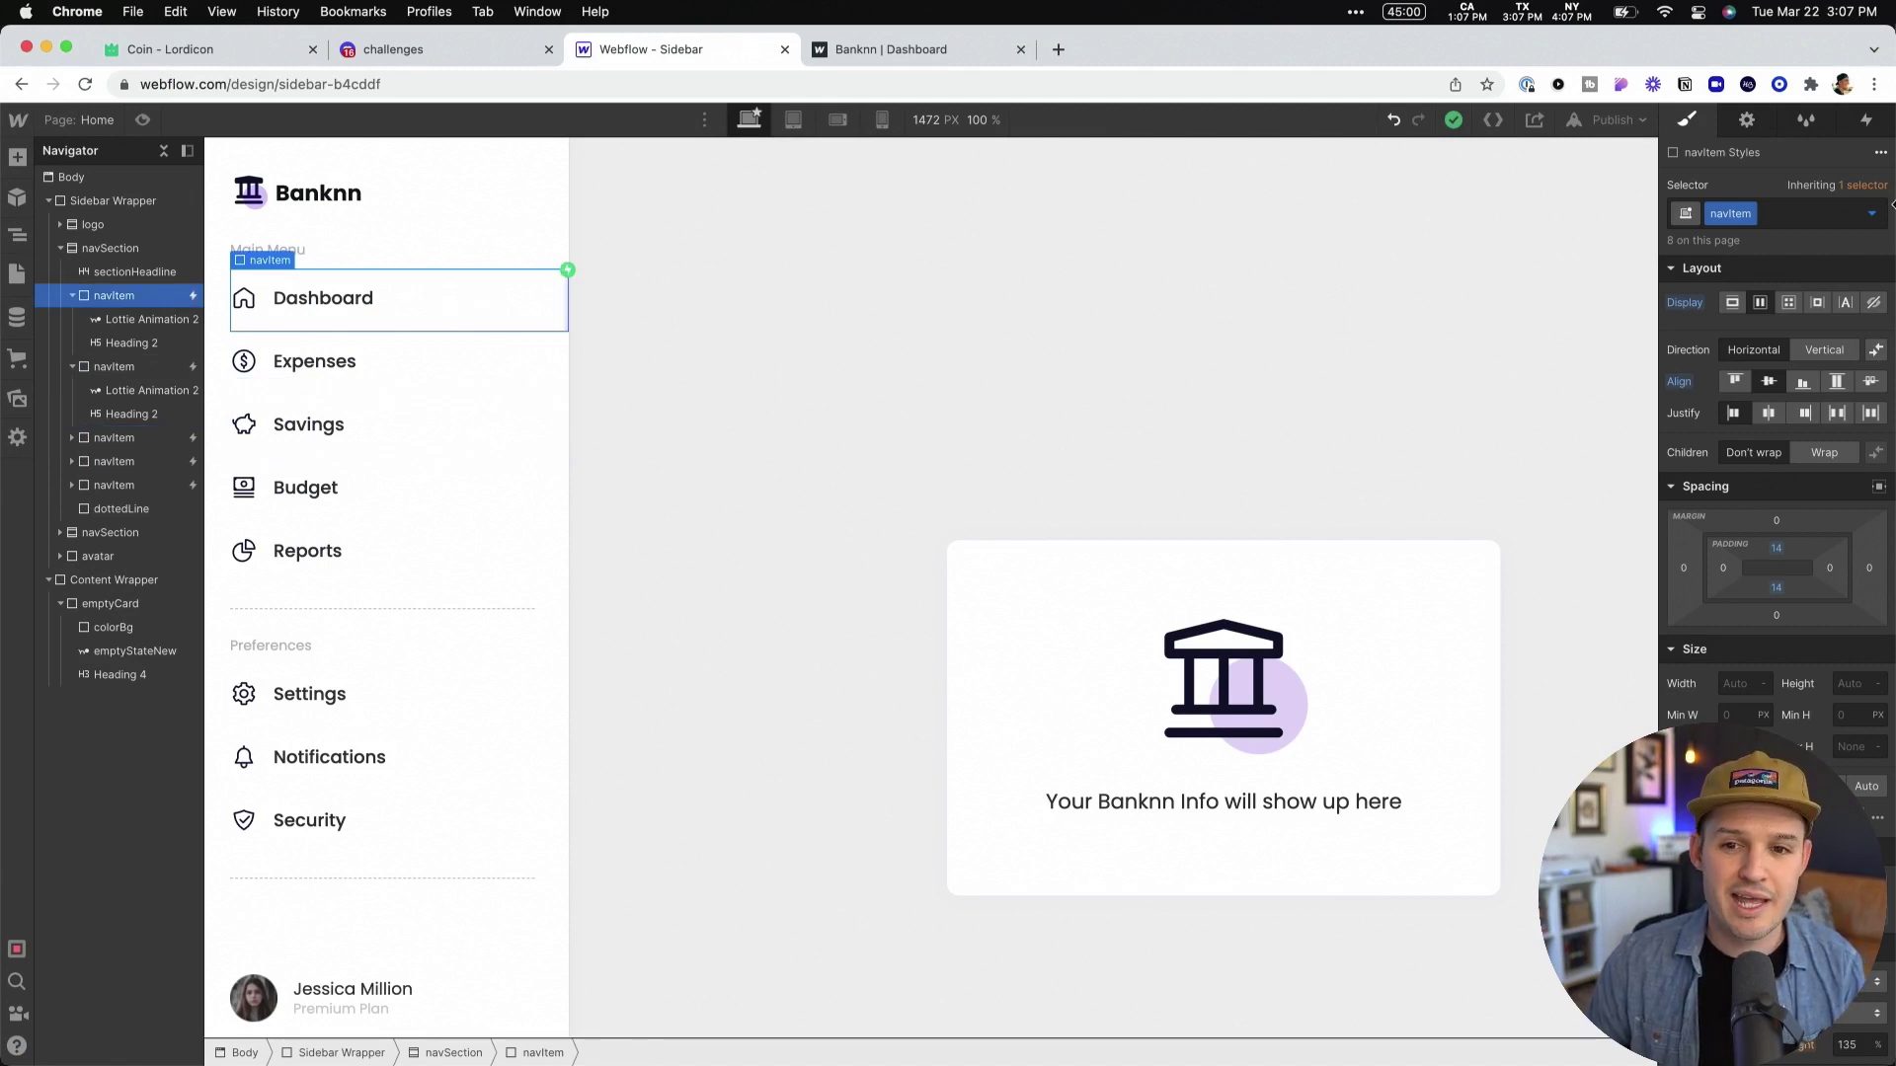
click(1867, 122)
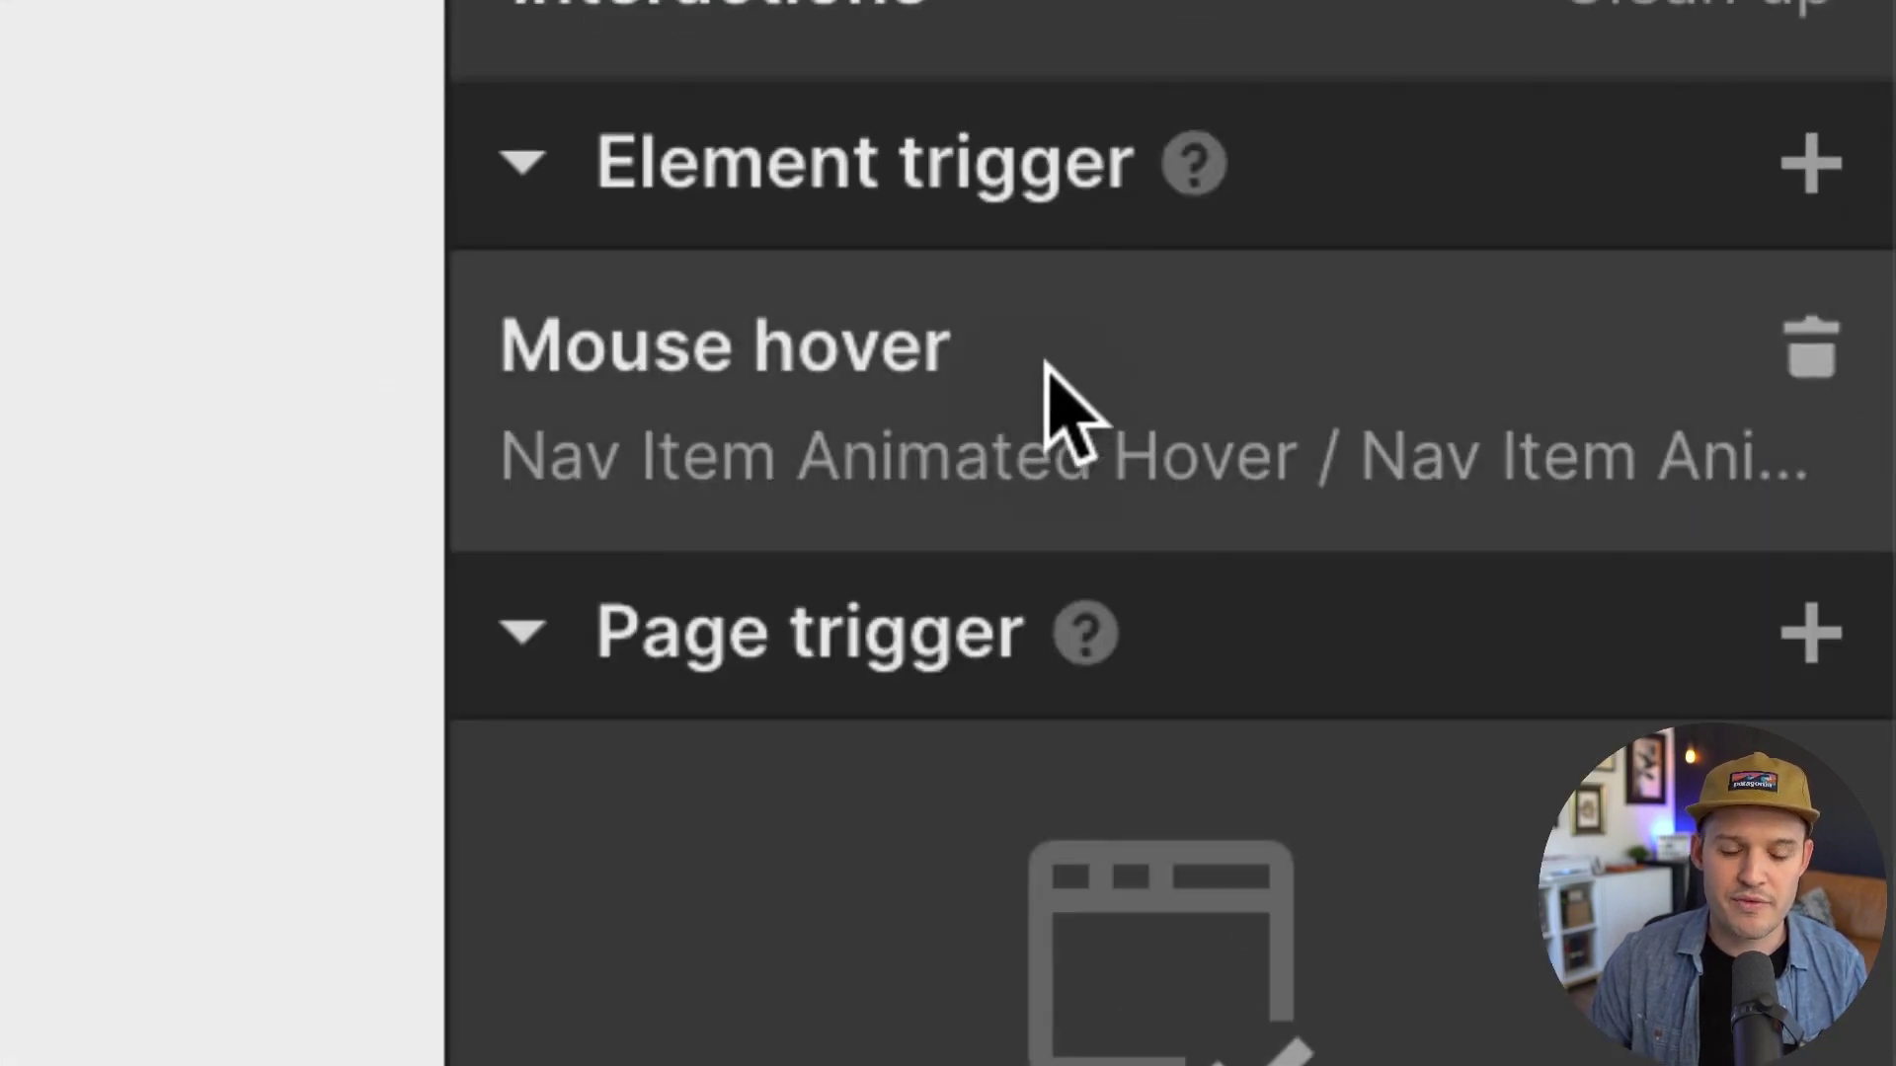
click(1022, 383)
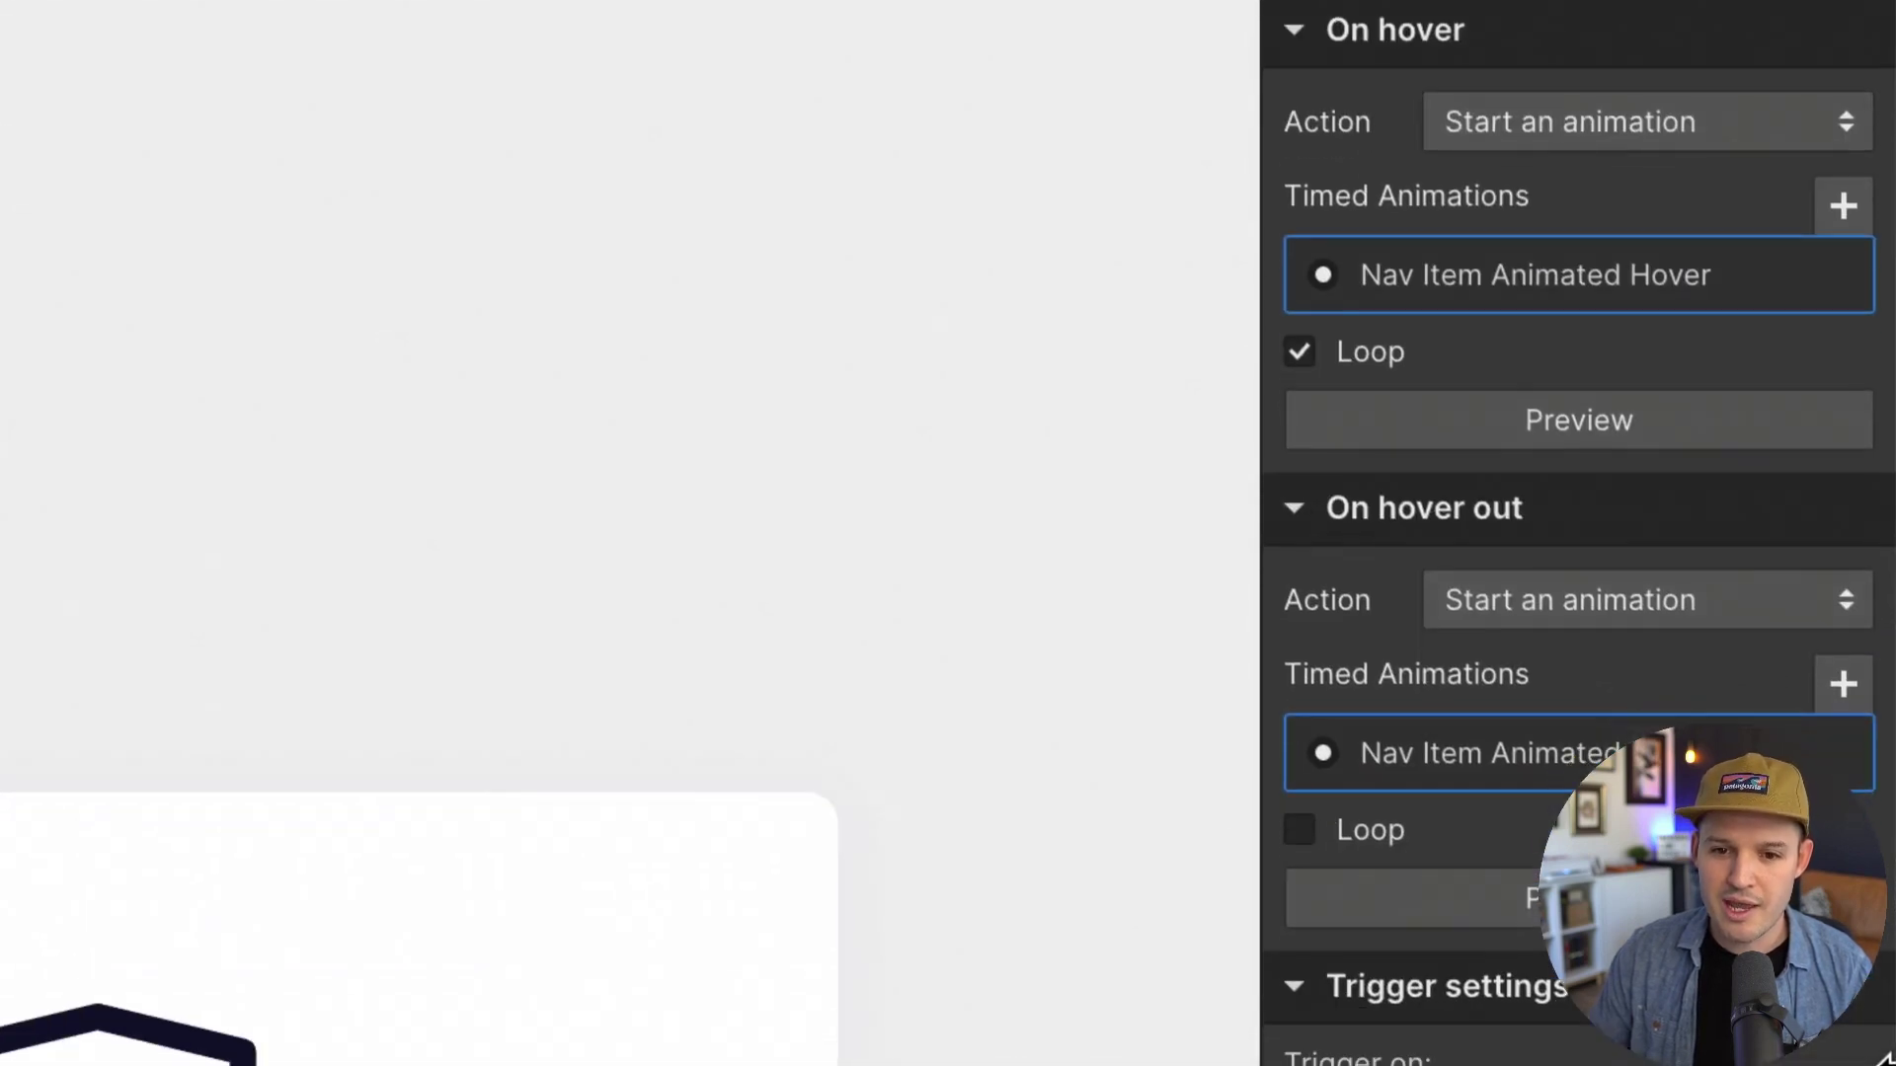
click(1625, 265)
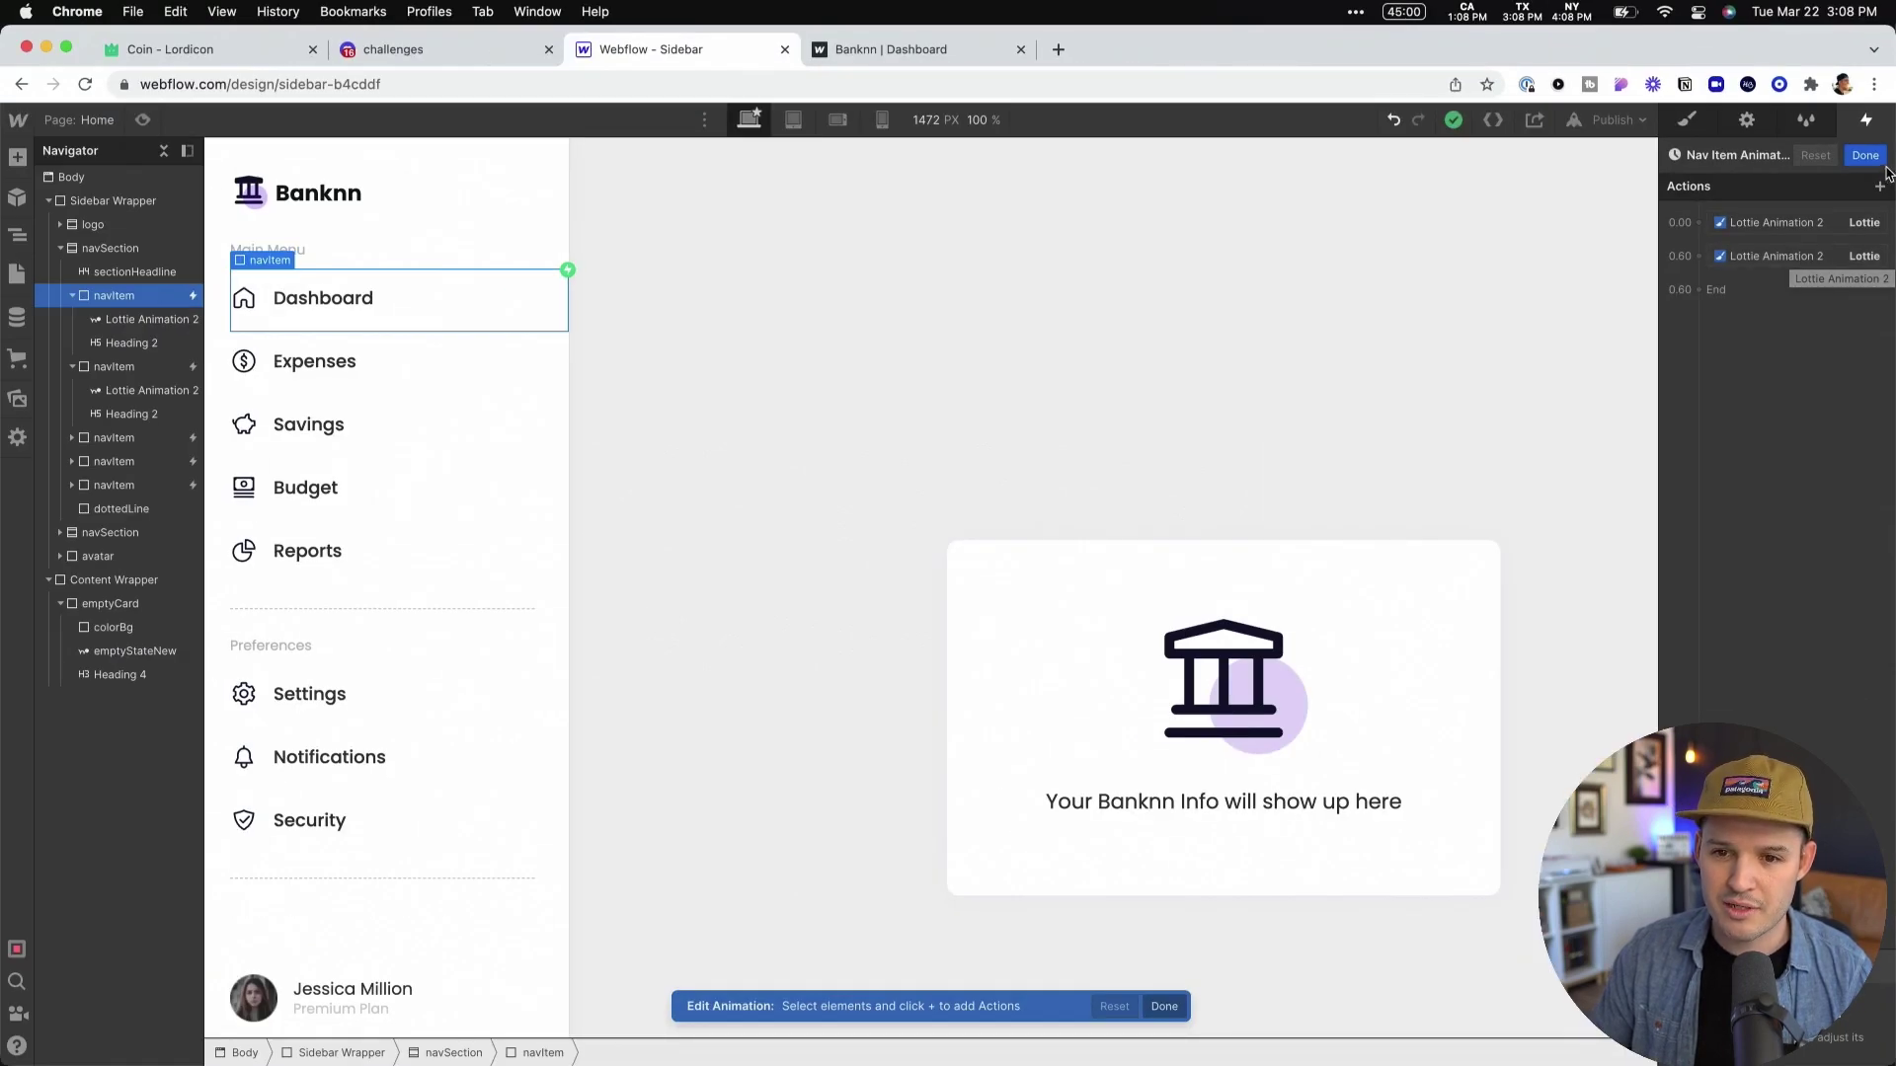
click(1874, 157)
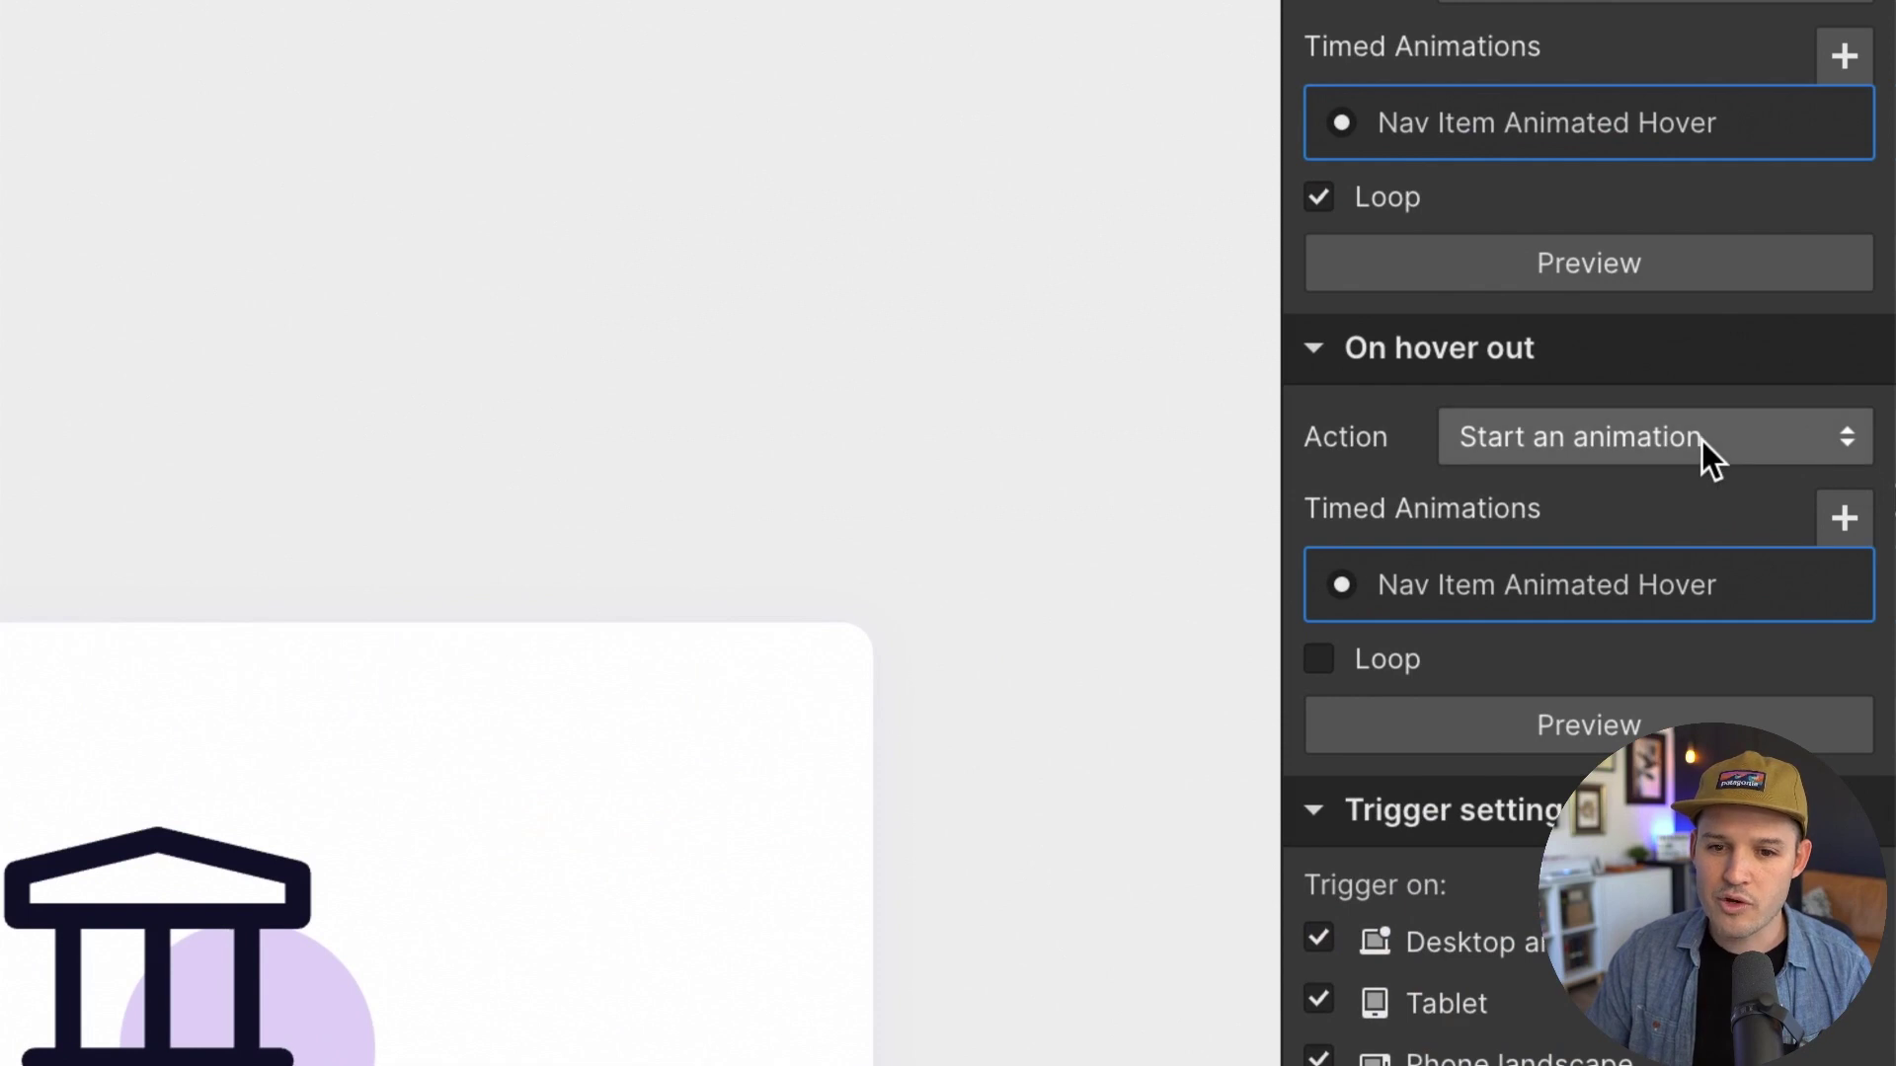
mouse_move(1627, 555)
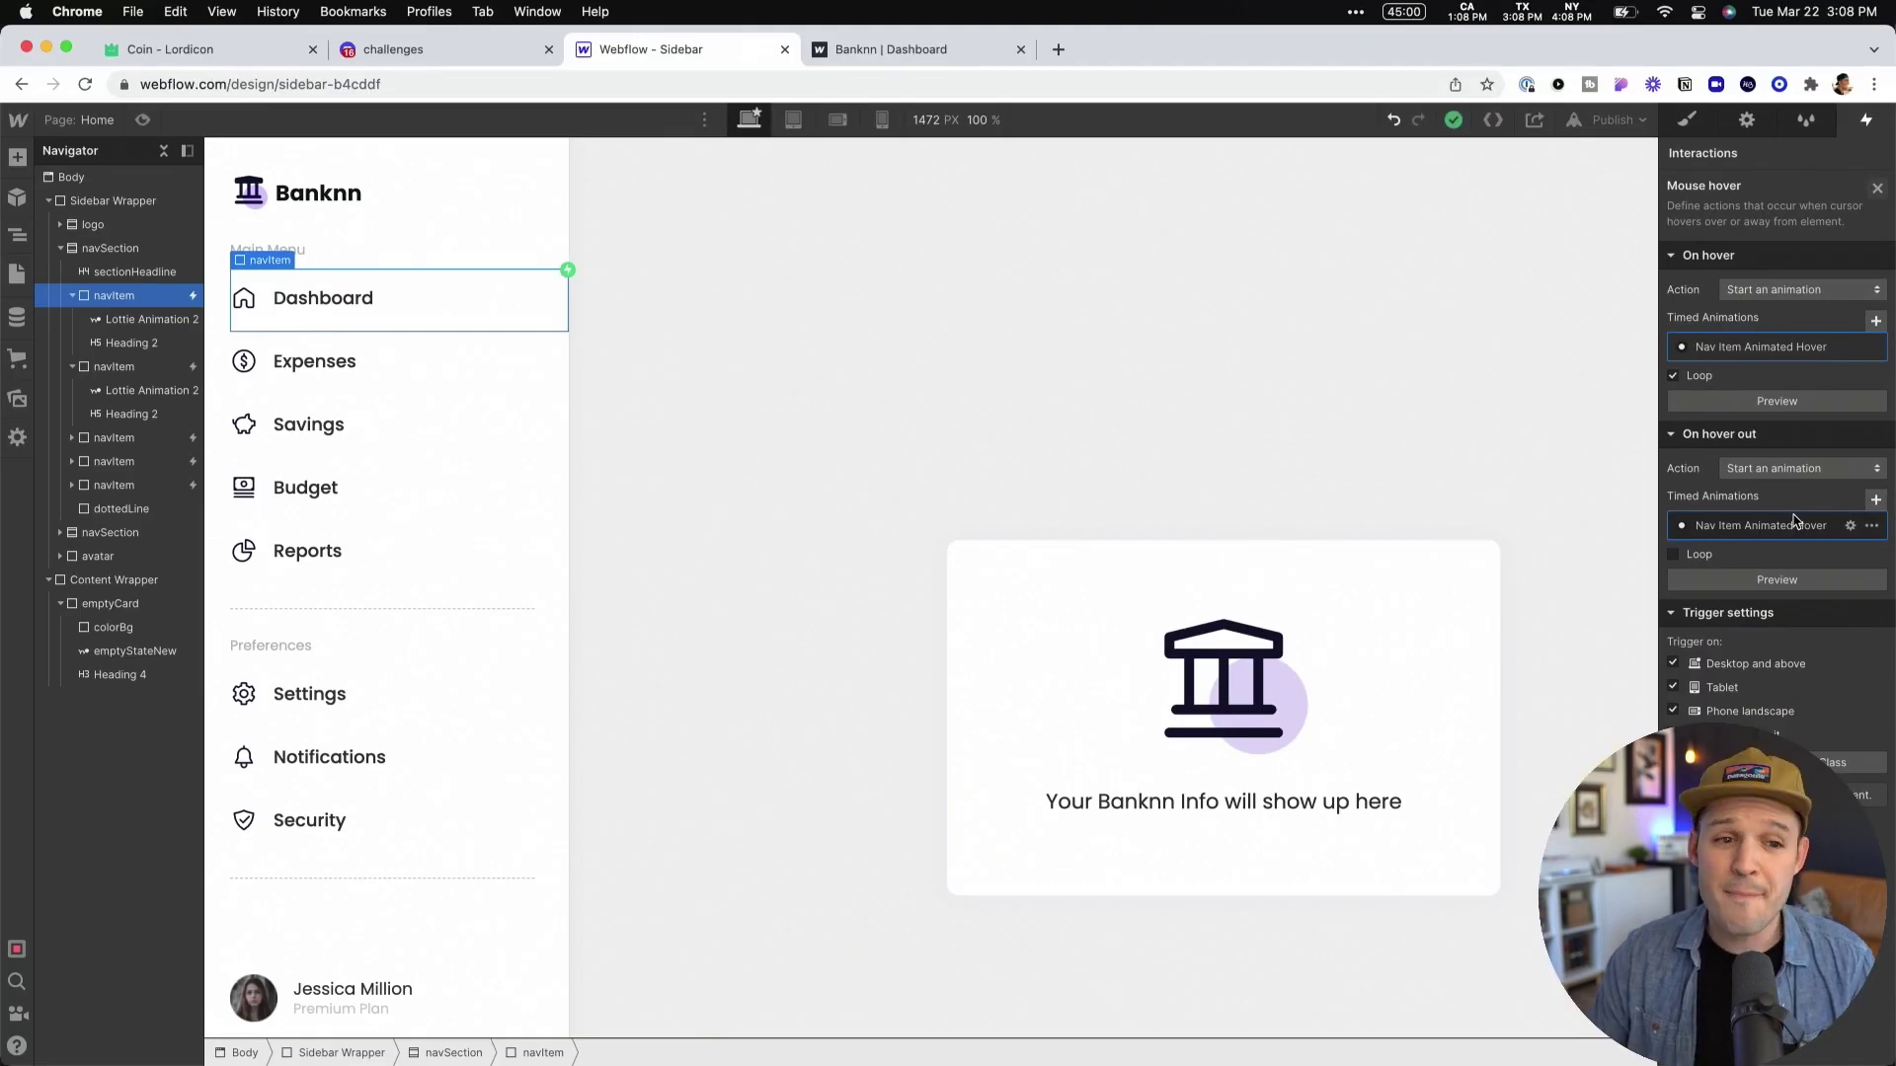
click(875, 49)
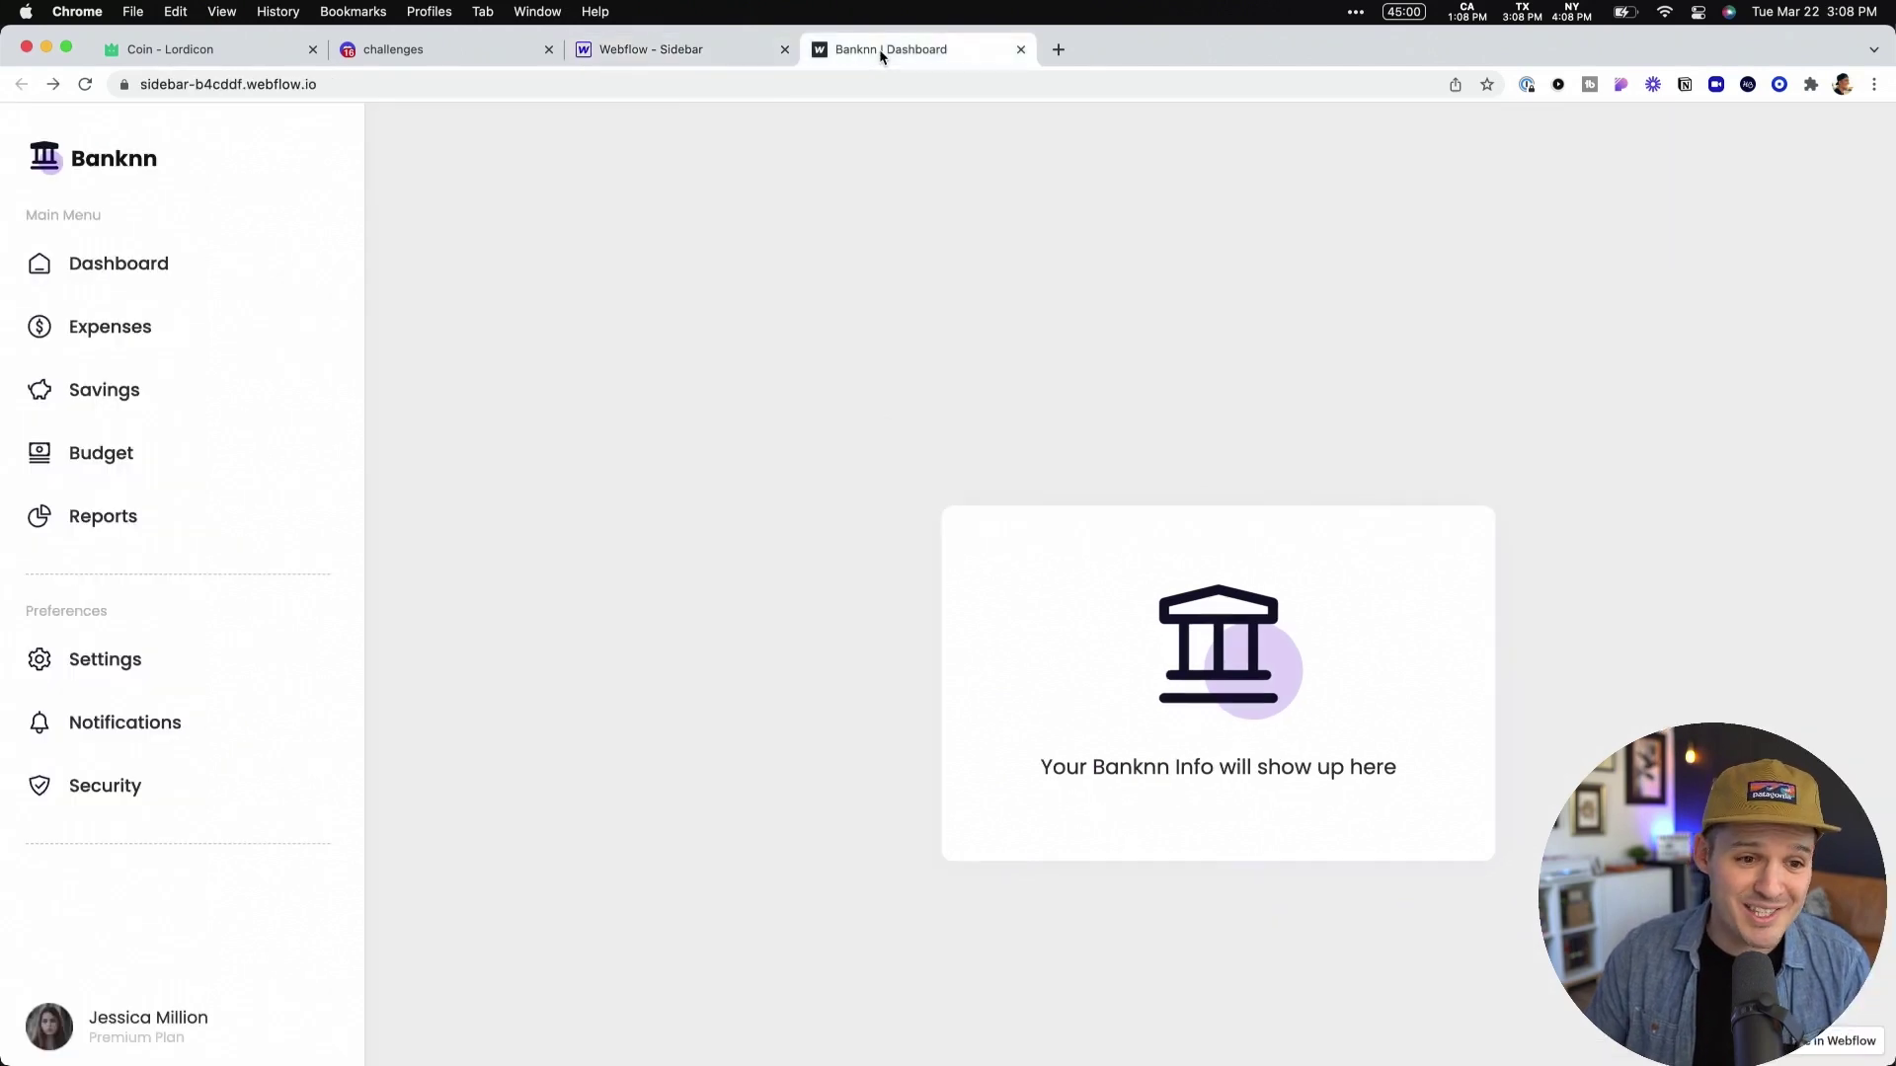
click(656, 49)
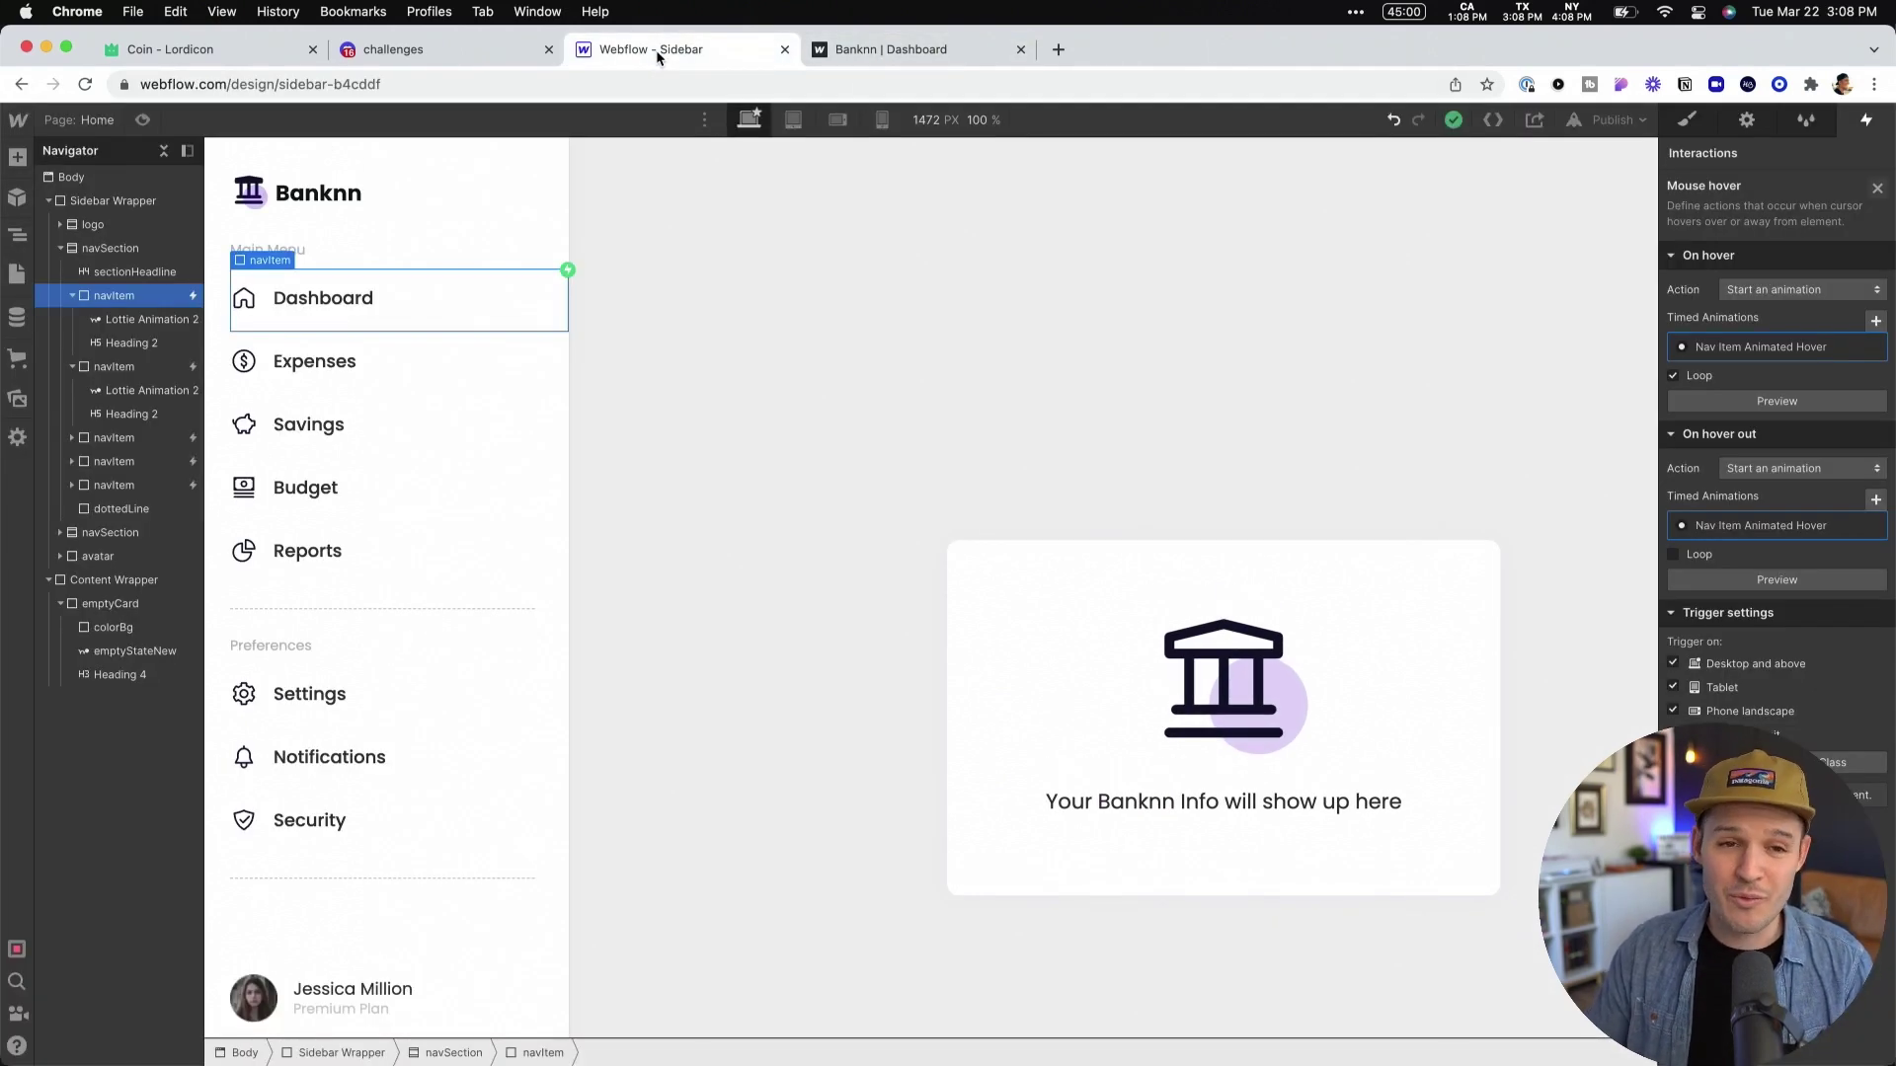
Step: Show the Lottie assets and bring the Lordicon json Icons folder window onto the same desktop as Webflow
click(17, 399)
drag(1816, 506, 1692, 506)
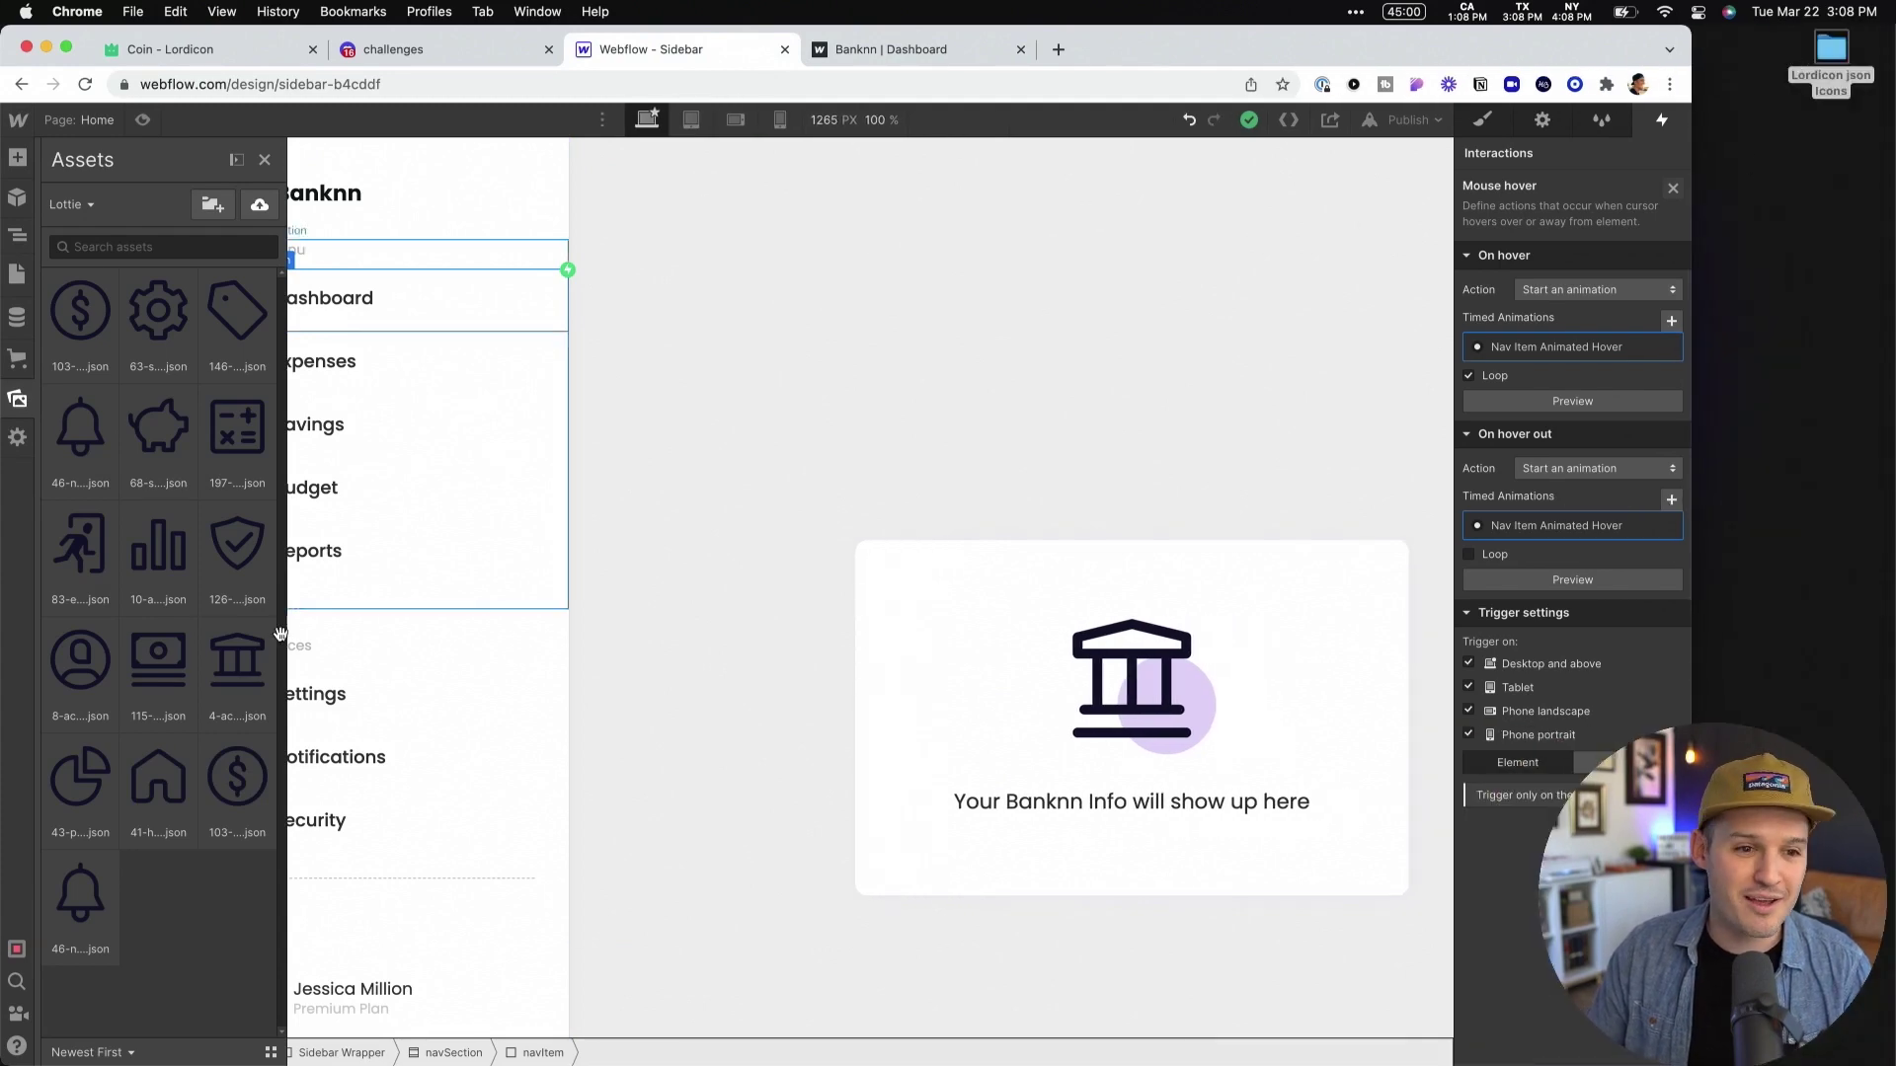
key(ctrl+Right)
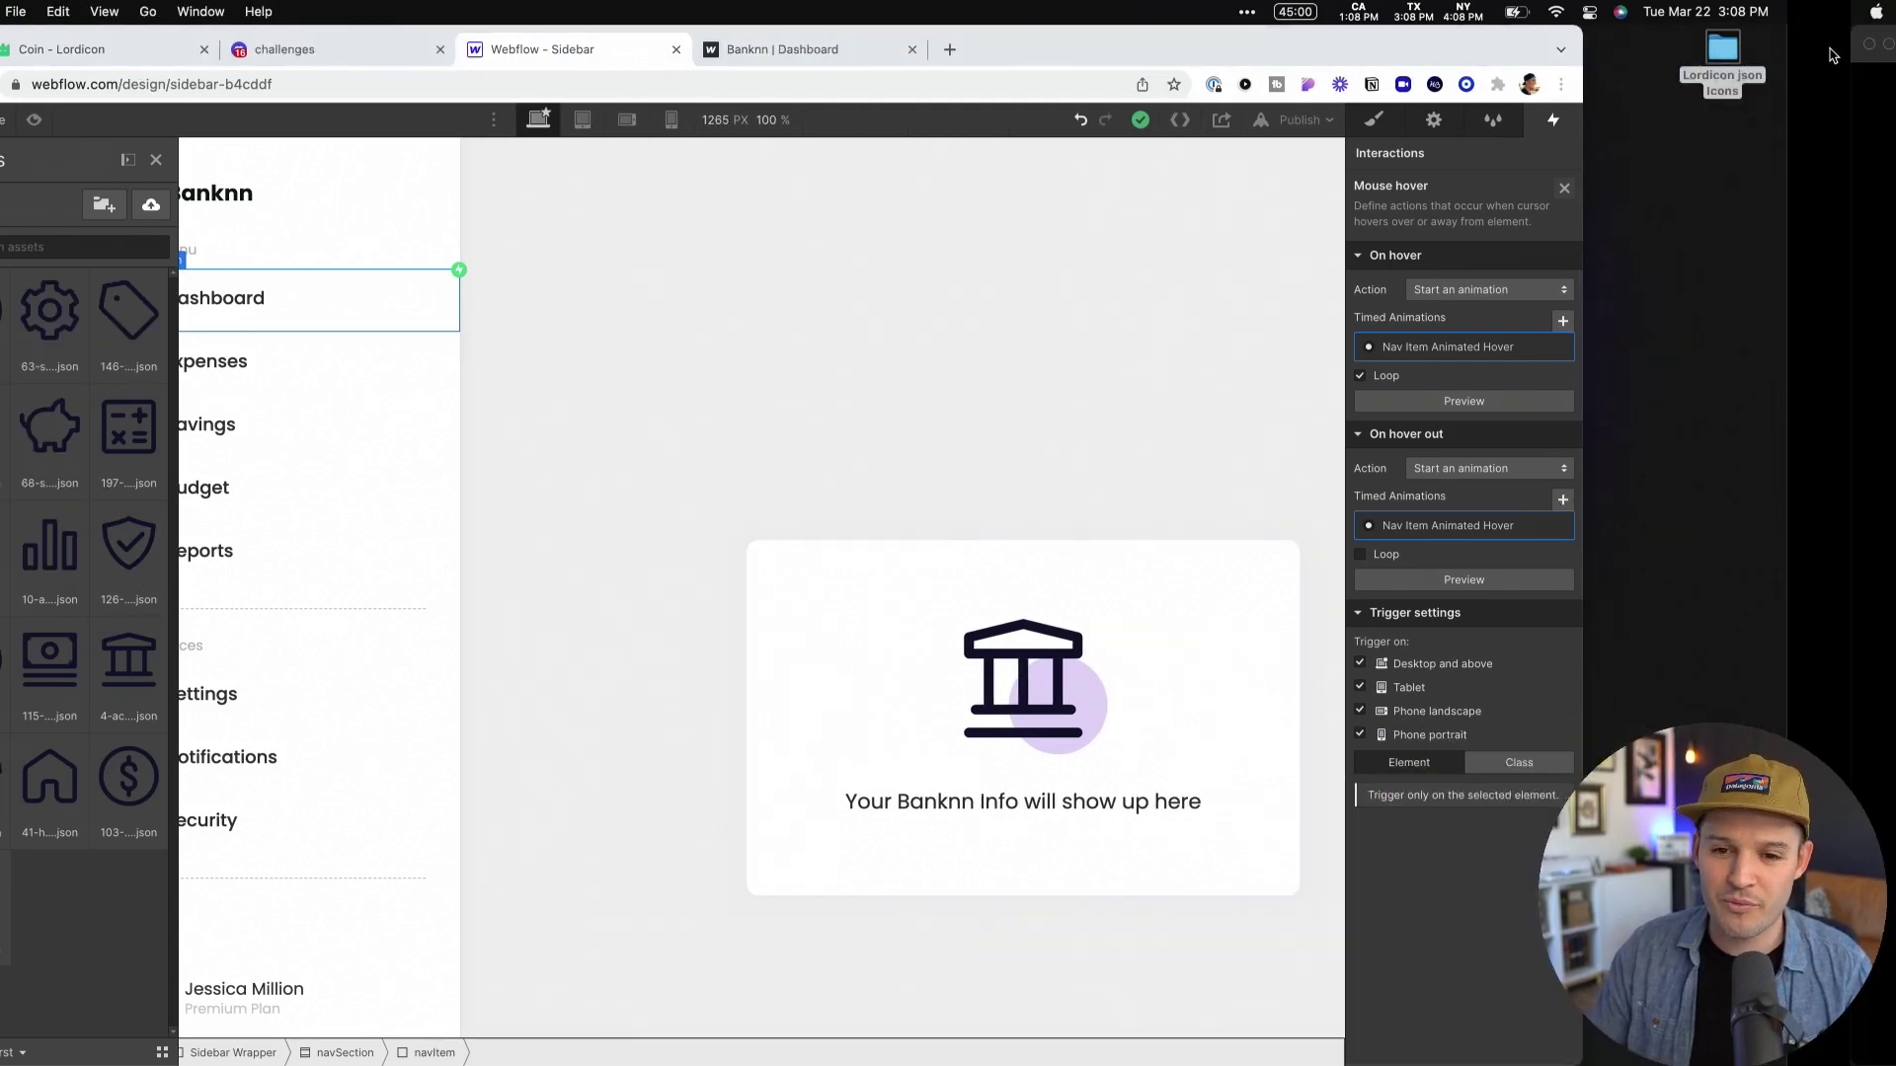
click(1420, 632)
click(1465, 570)
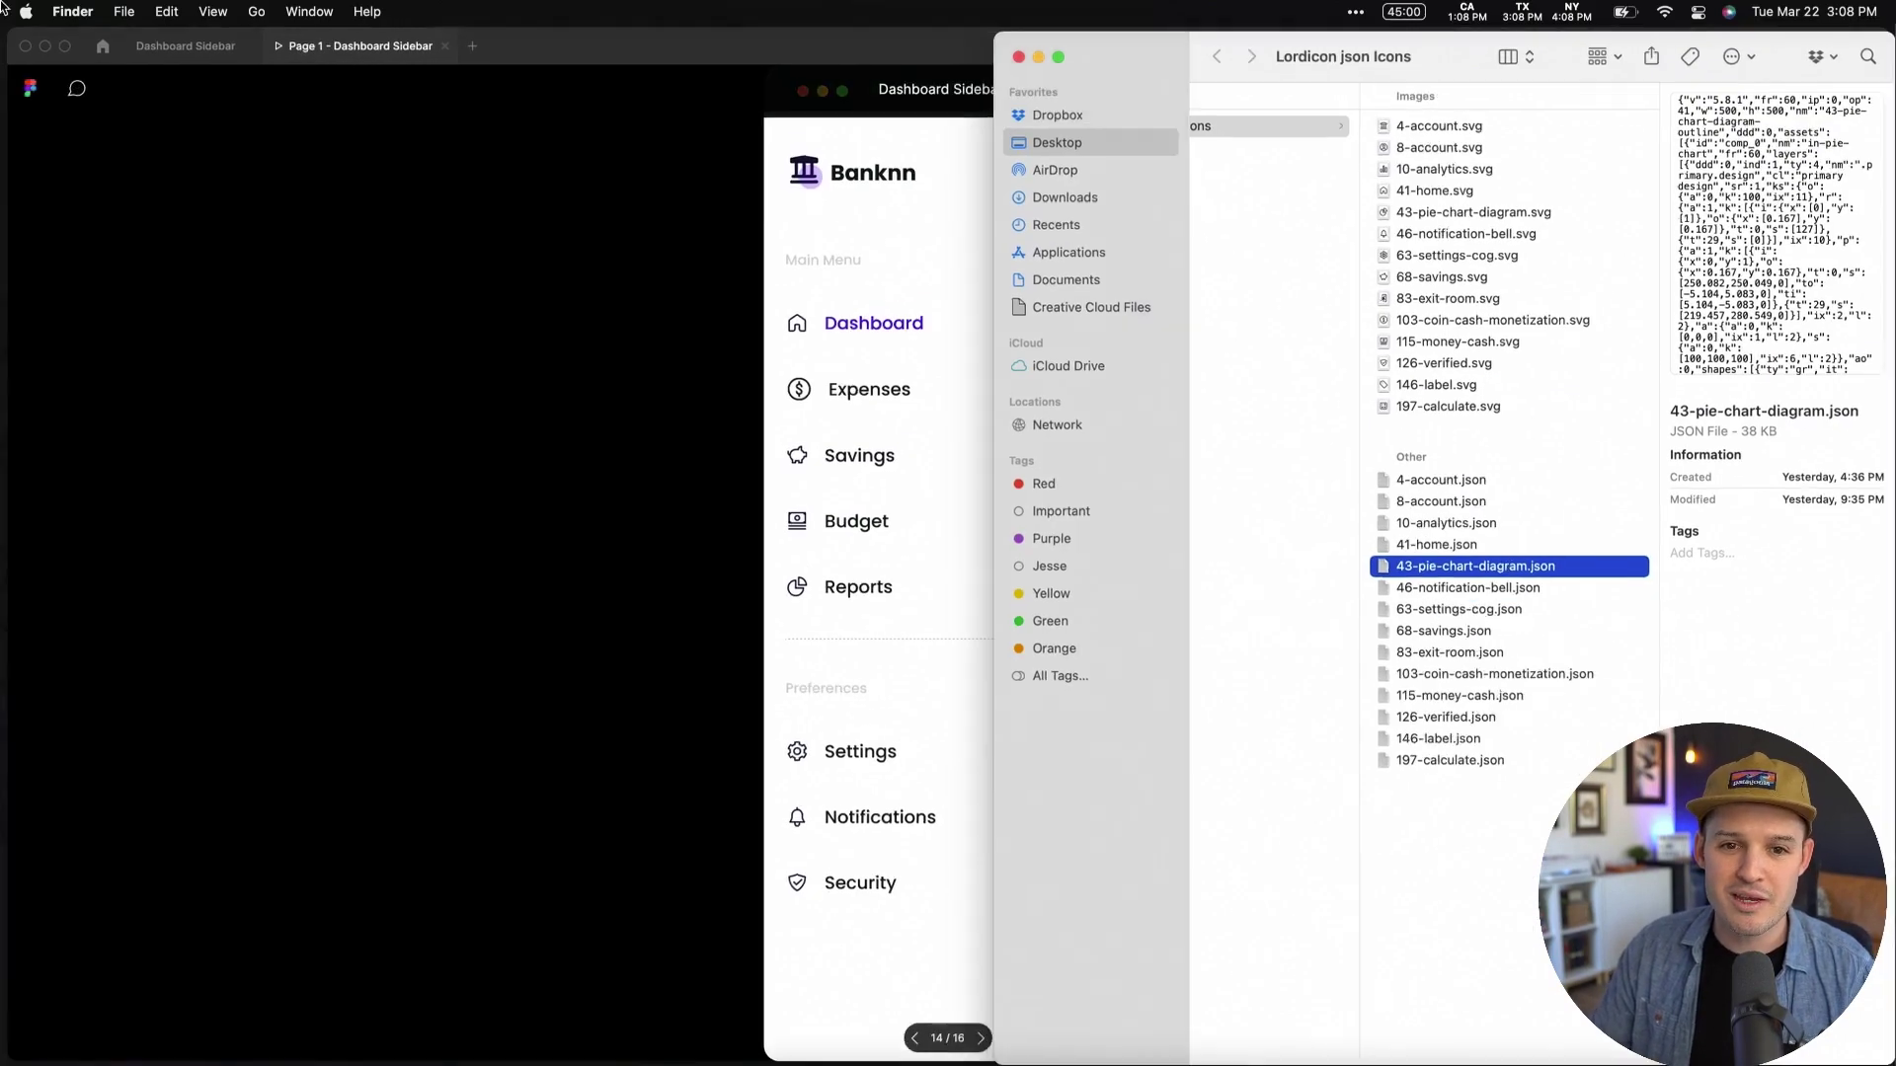
key(ctrl+Up)
drag(1763, 542, 770, 79)
click(757, 72)
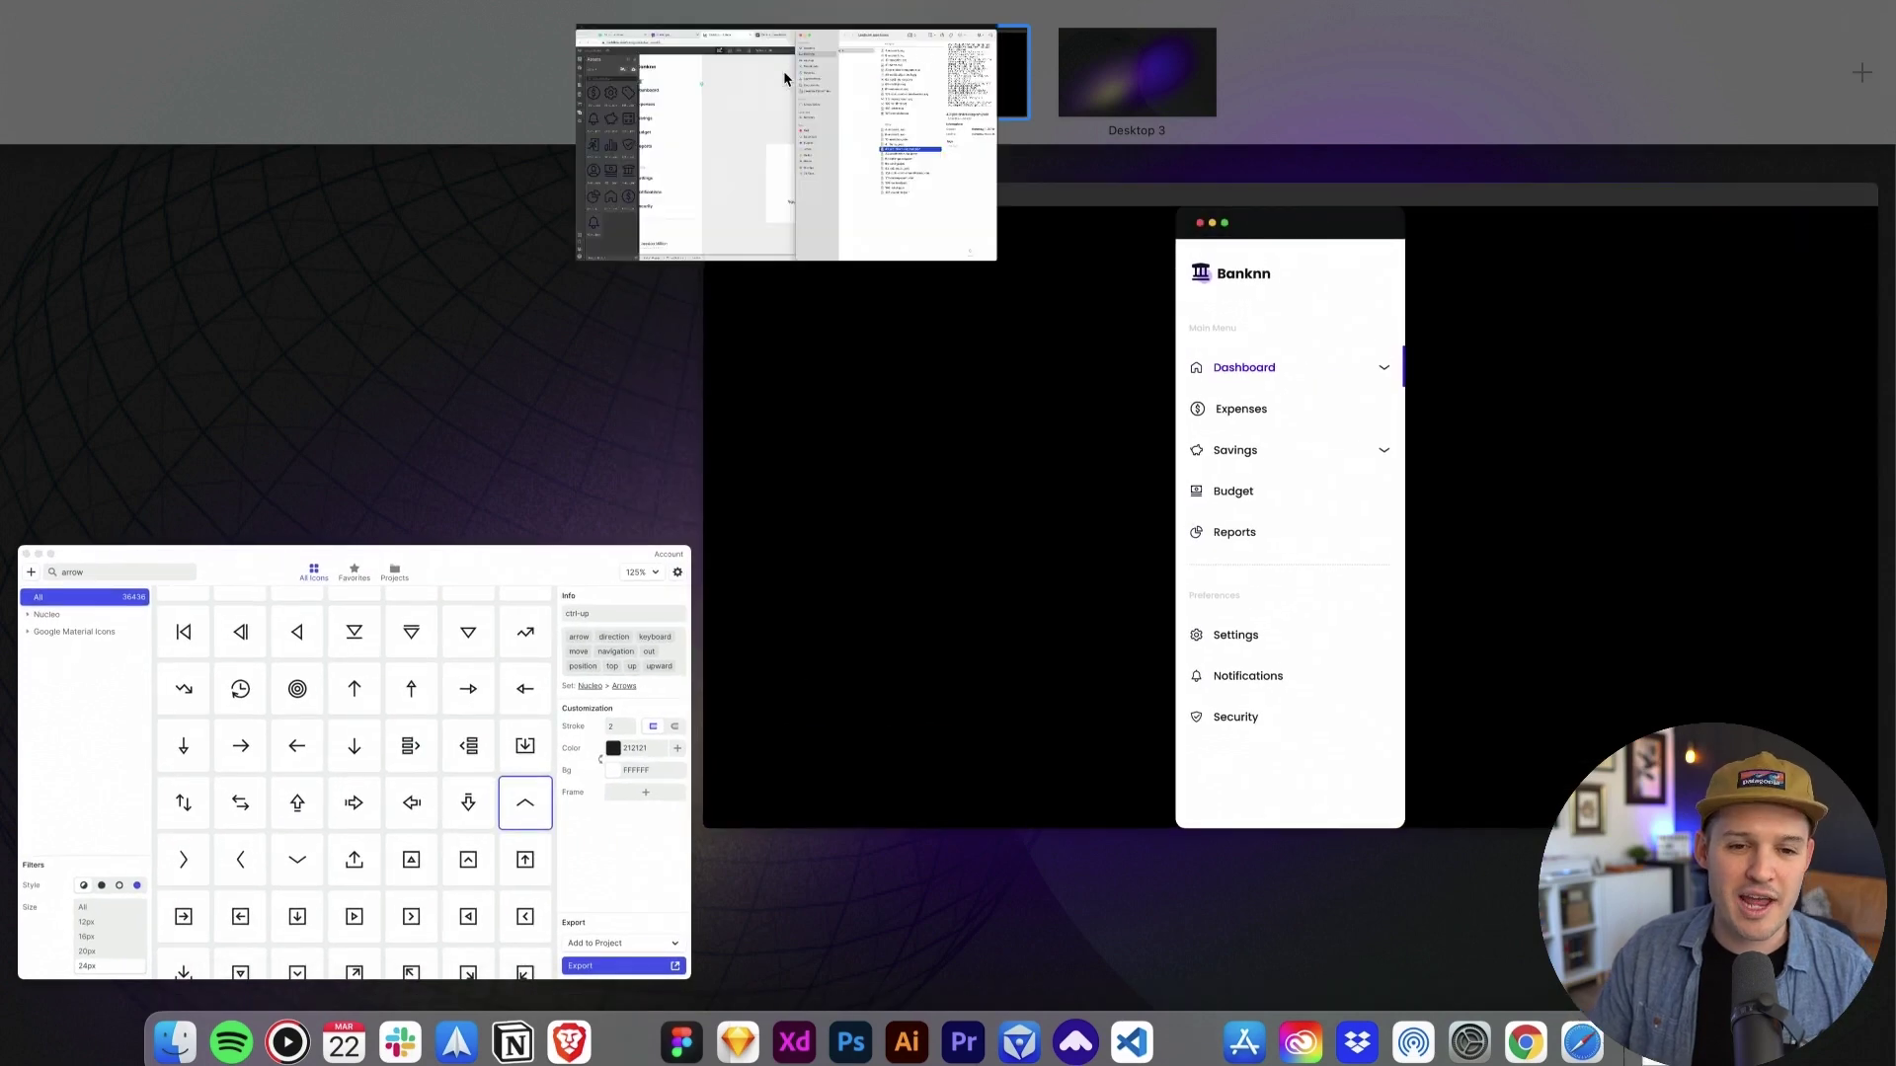
Step: Try to add 8-account.json from the Lordicon json Icons folder to the Lottie assets, then restore the browser's full width
click(1437, 481)
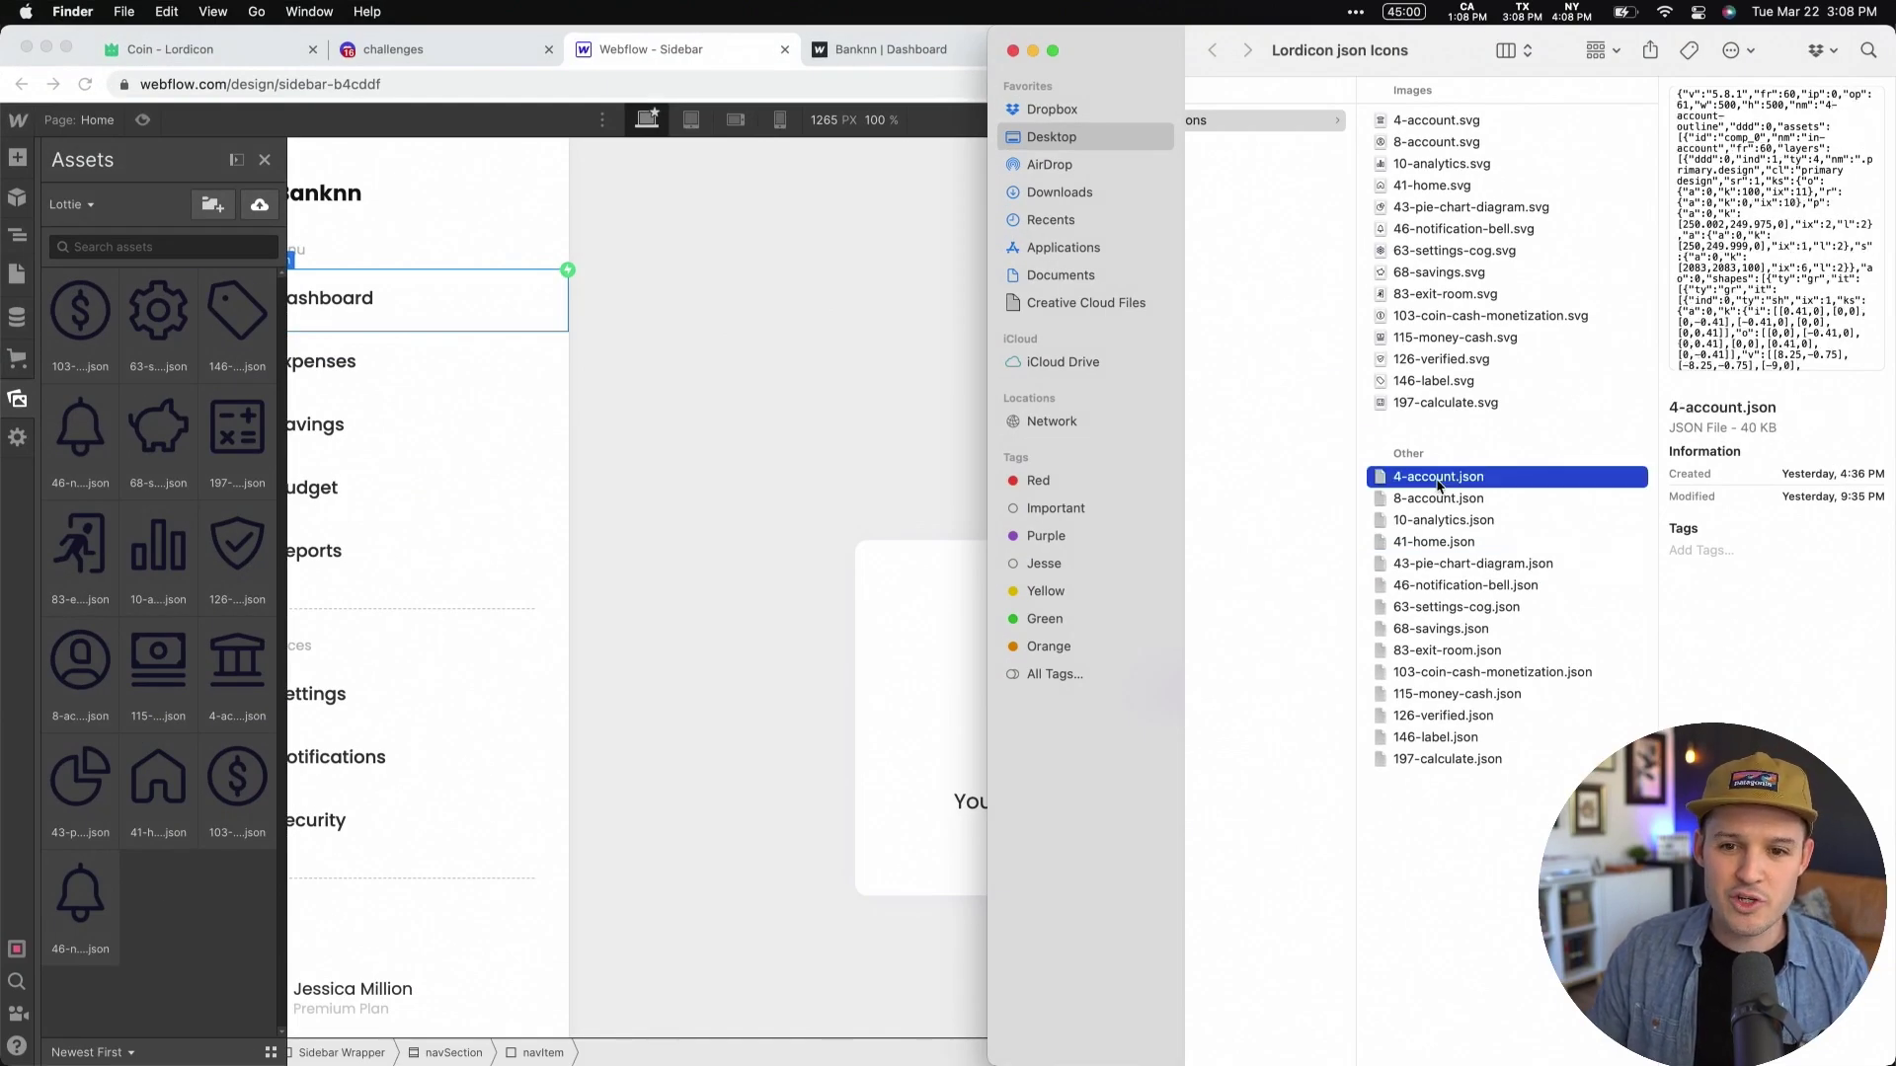
click(1438, 499)
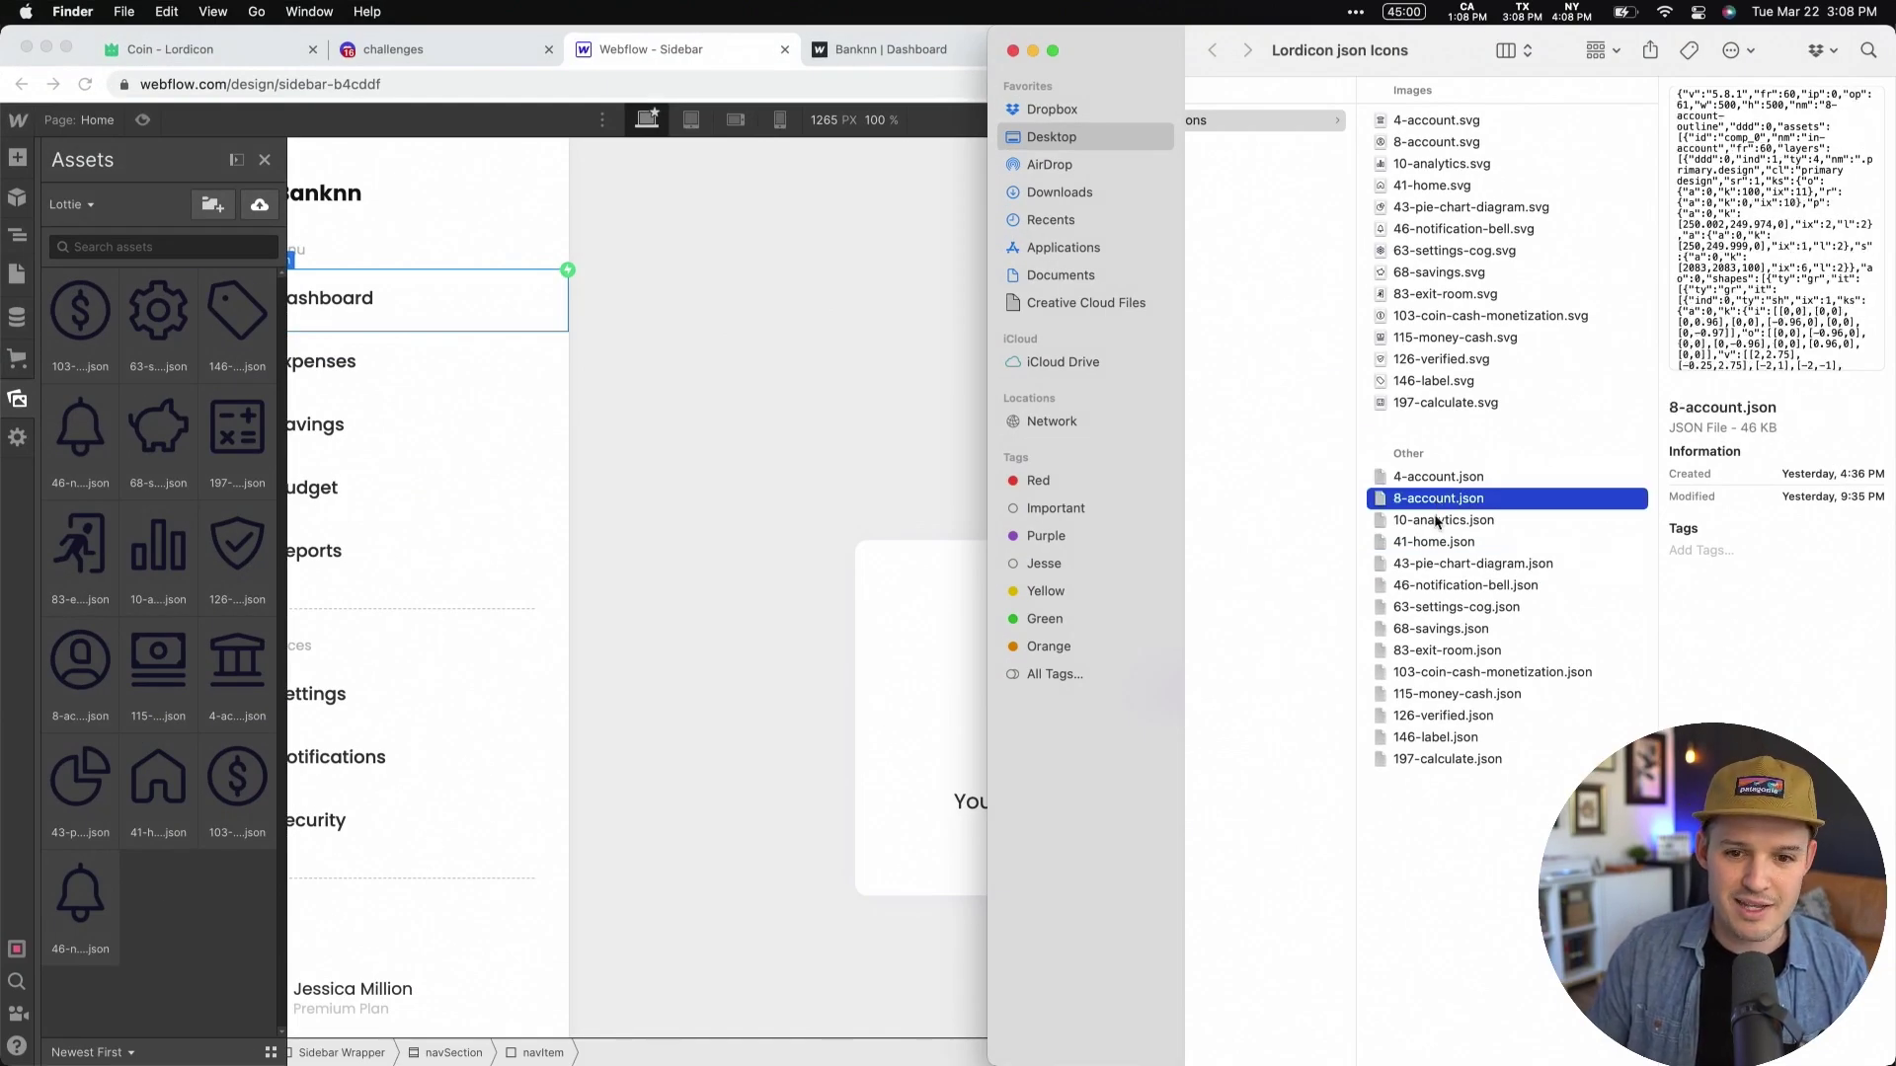
drag(1436, 502, 229, 943)
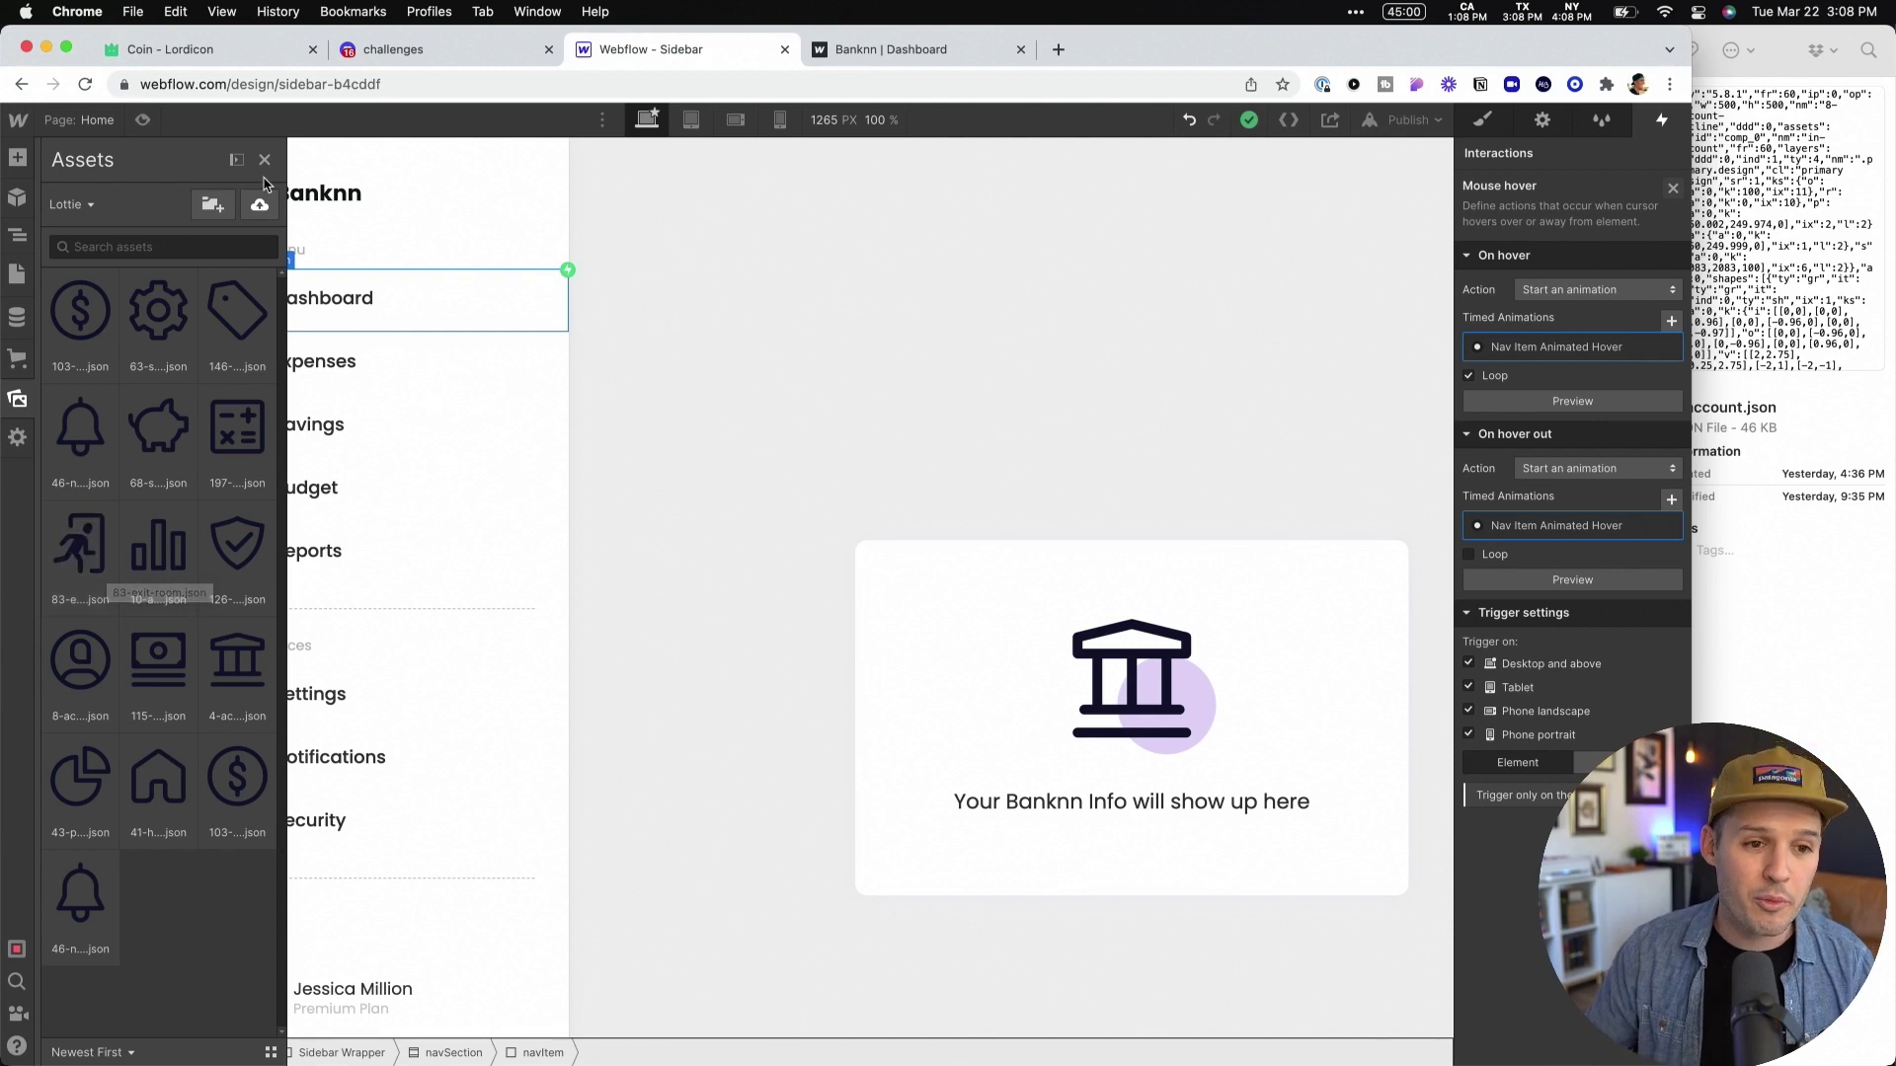
key(z)
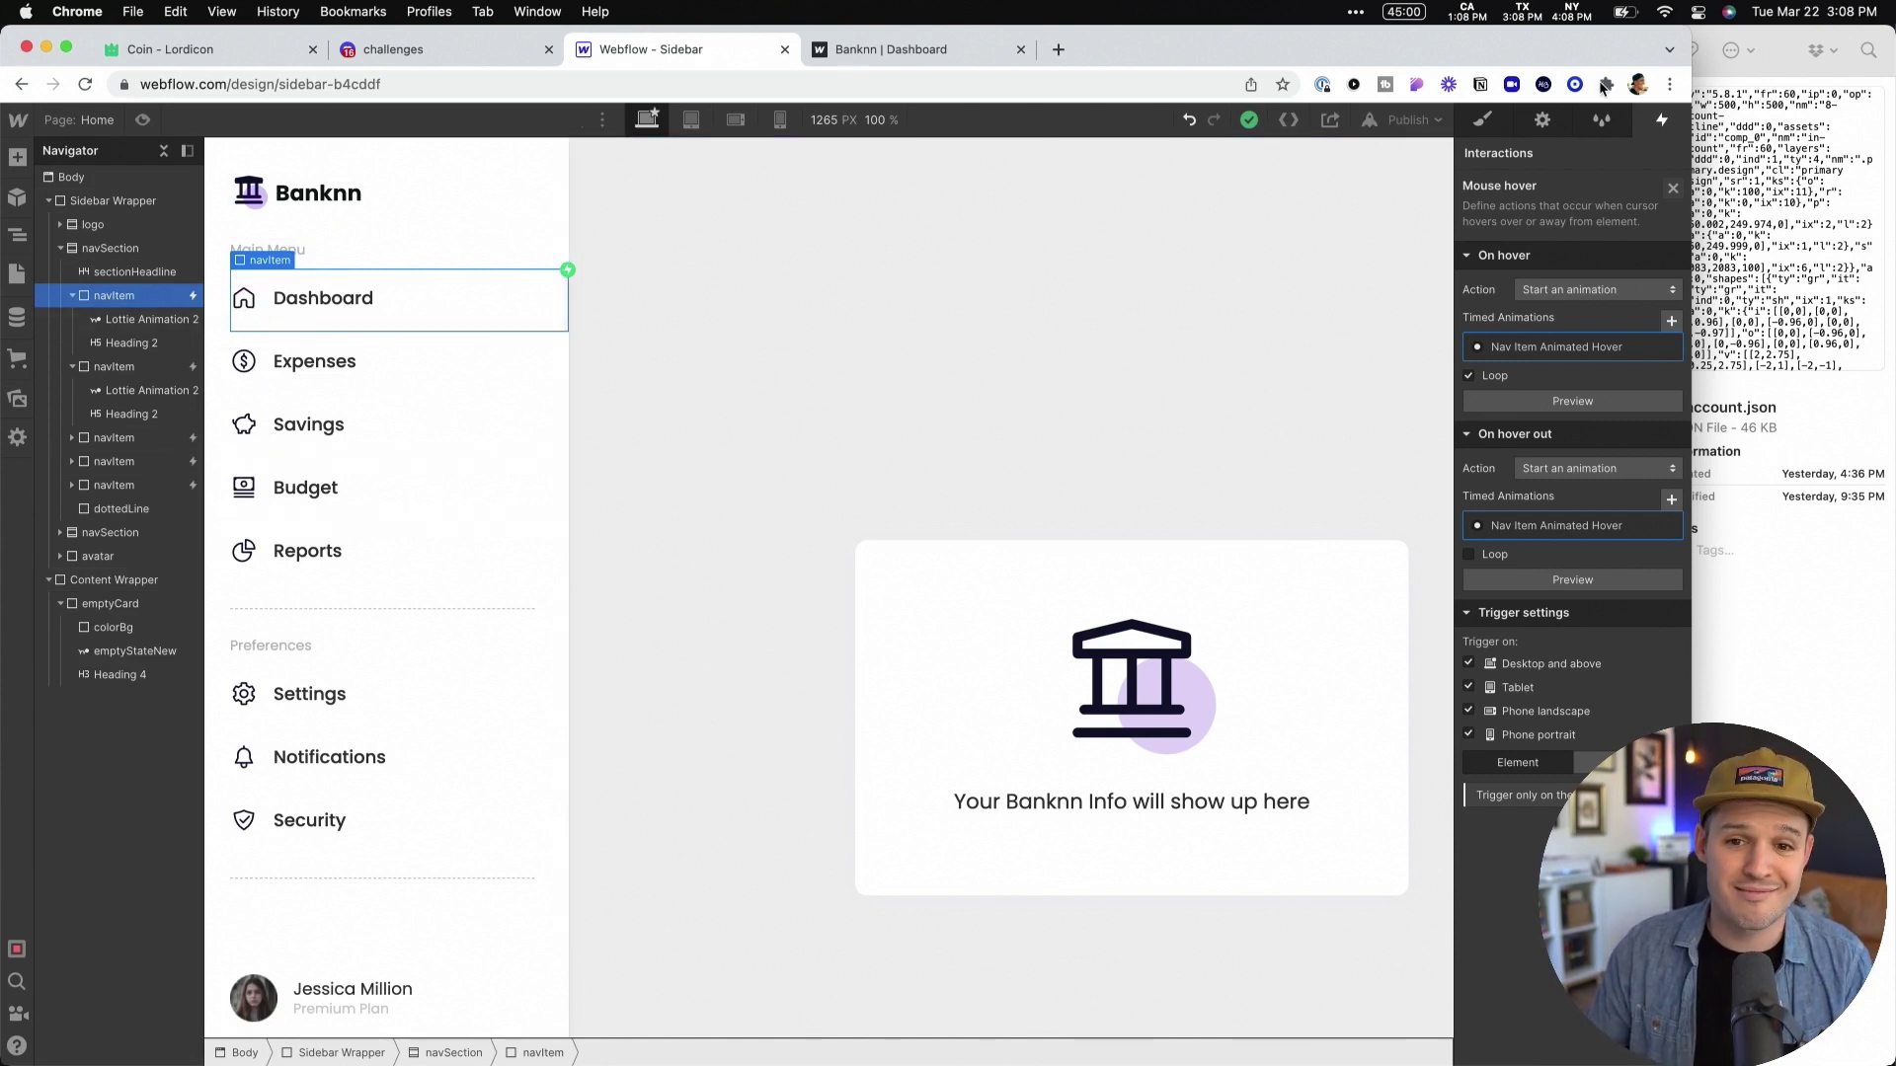
double_click(1580, 45)
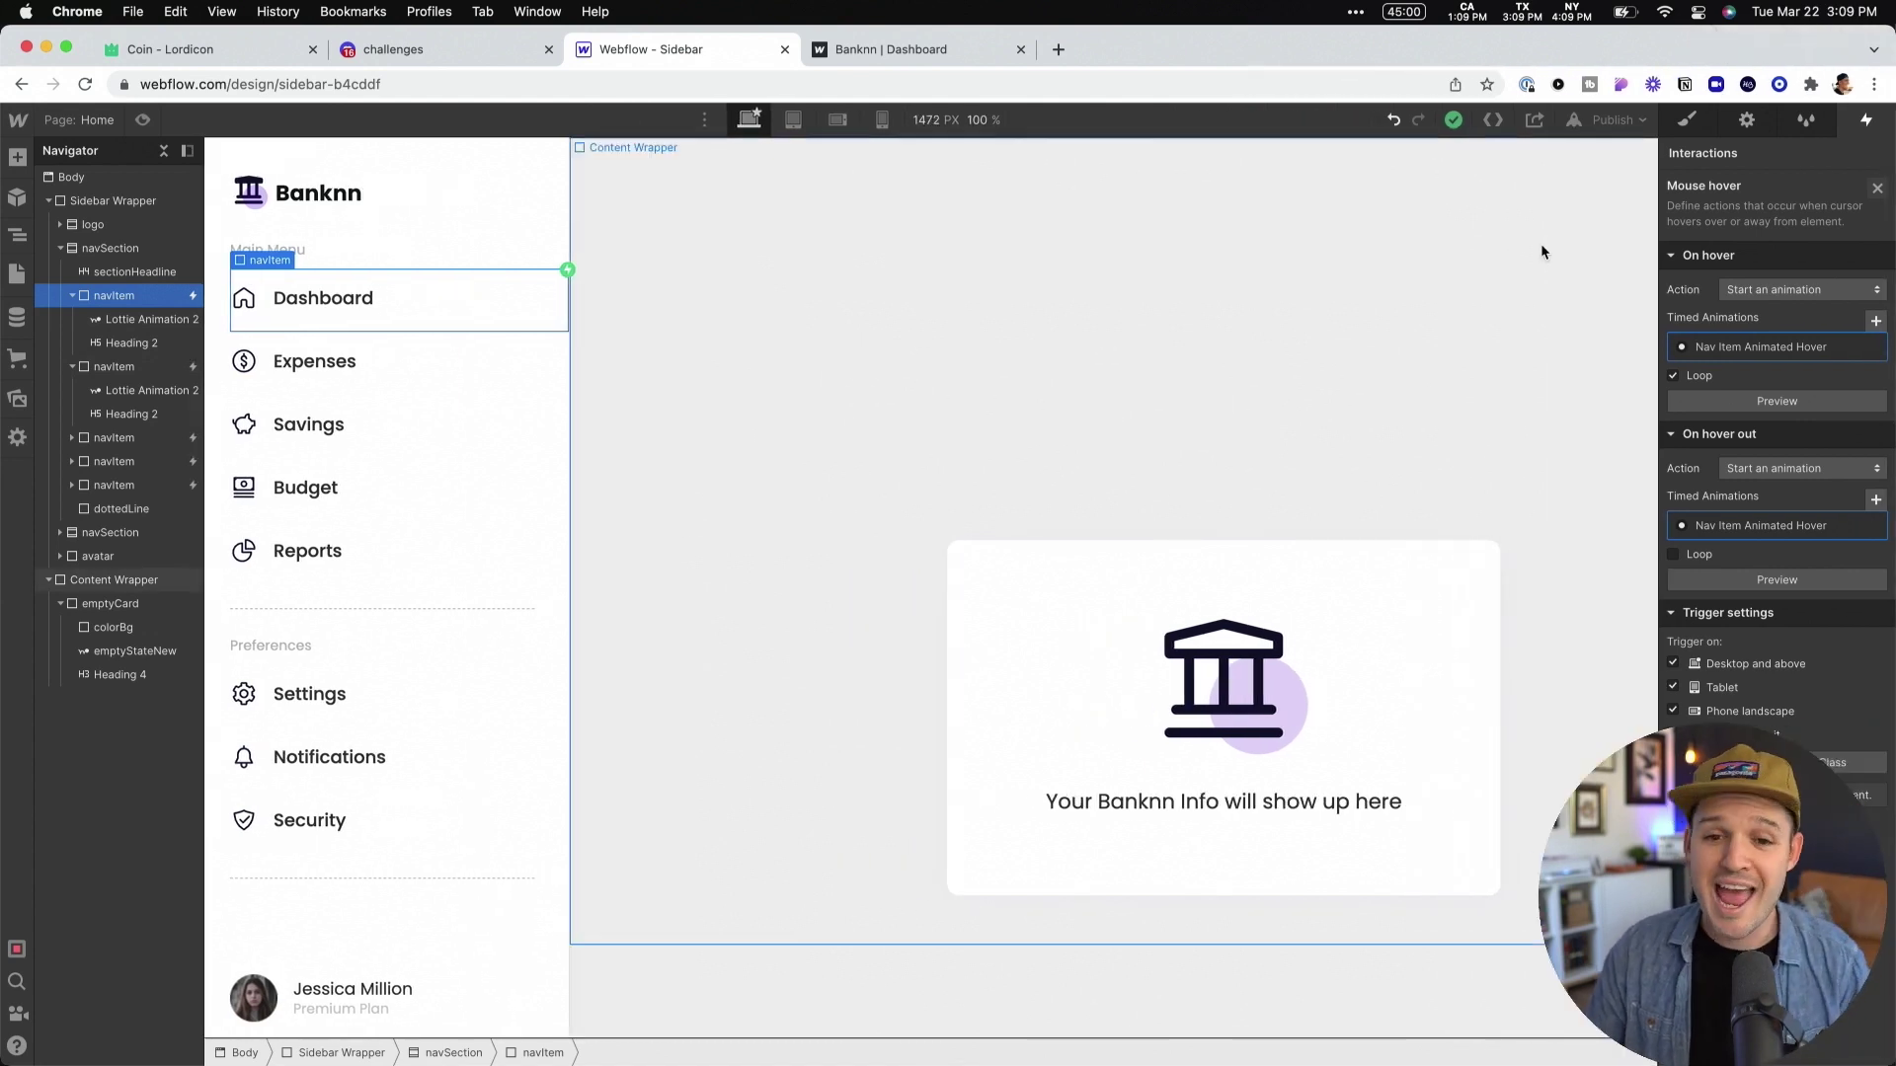
Step: Select the emptyStateNew animation in the empty card and preview the page's animations before returning to the design view
click(1373, 642)
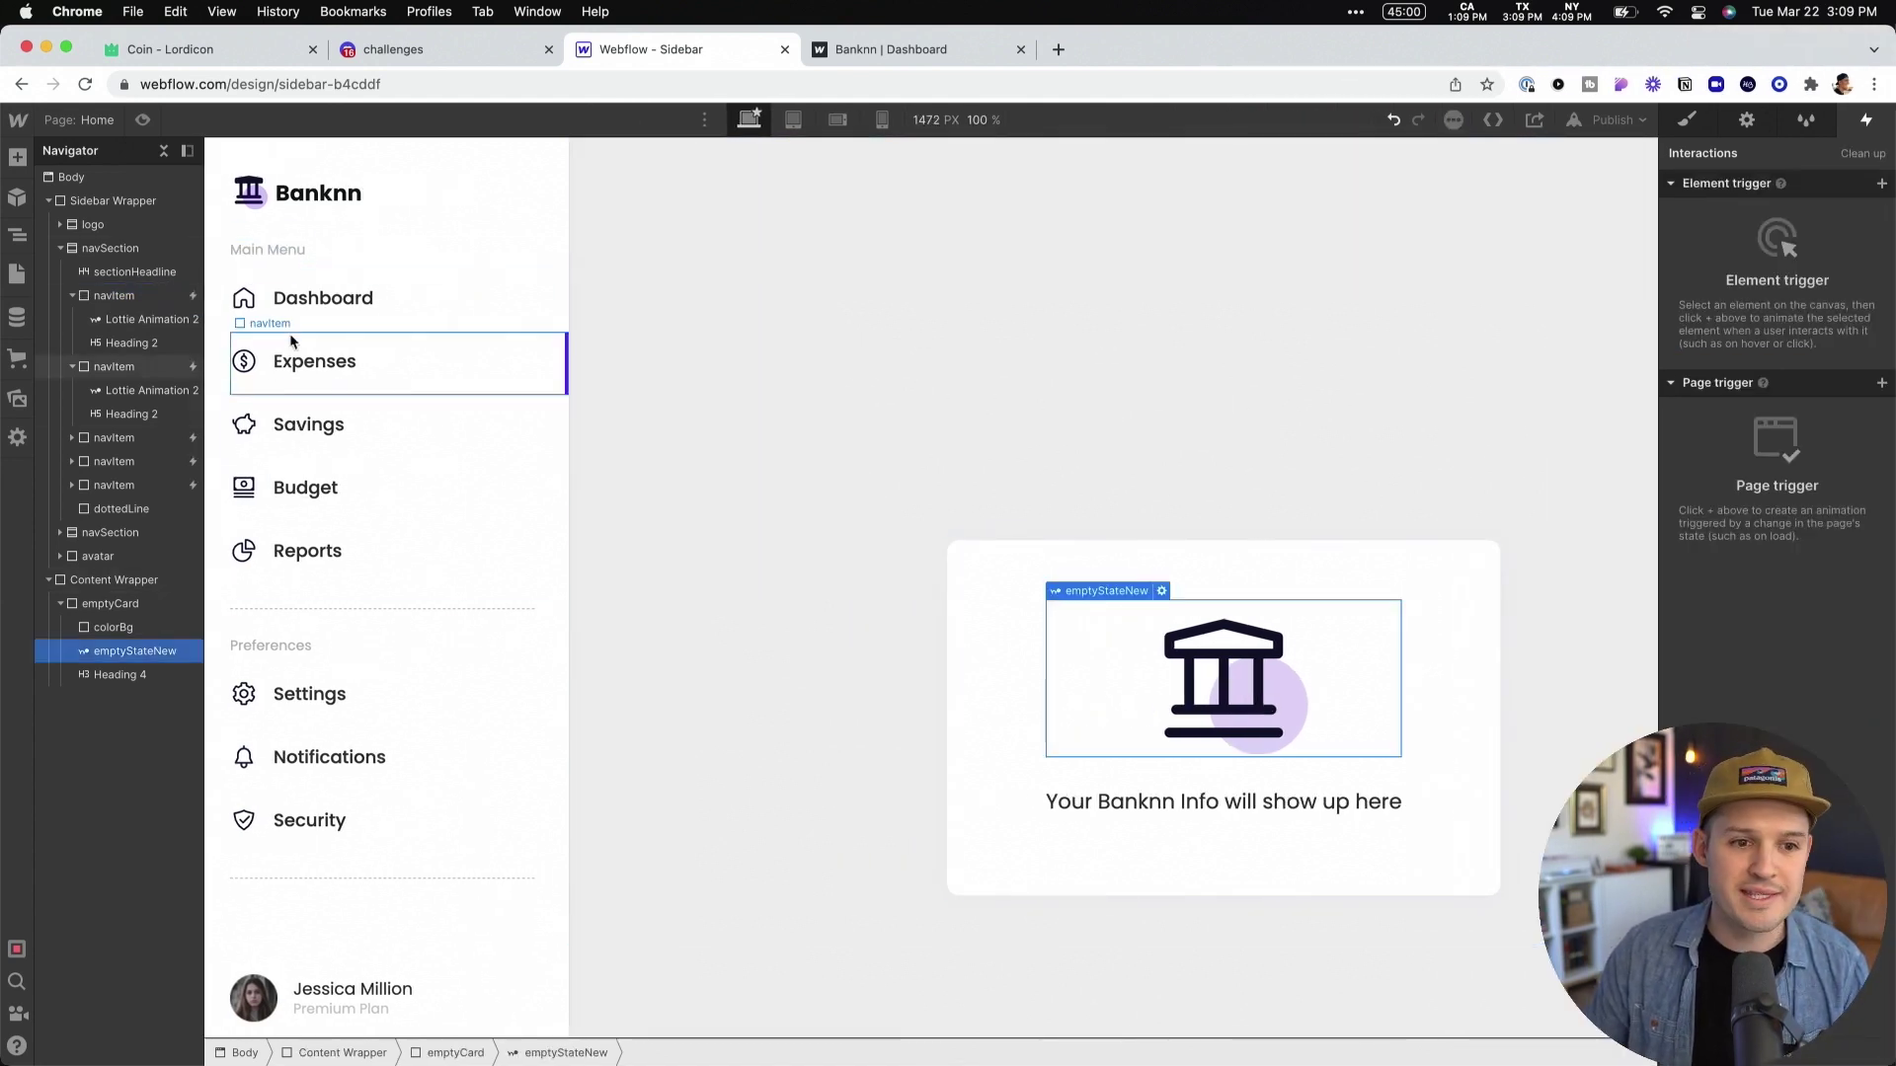
click(143, 120)
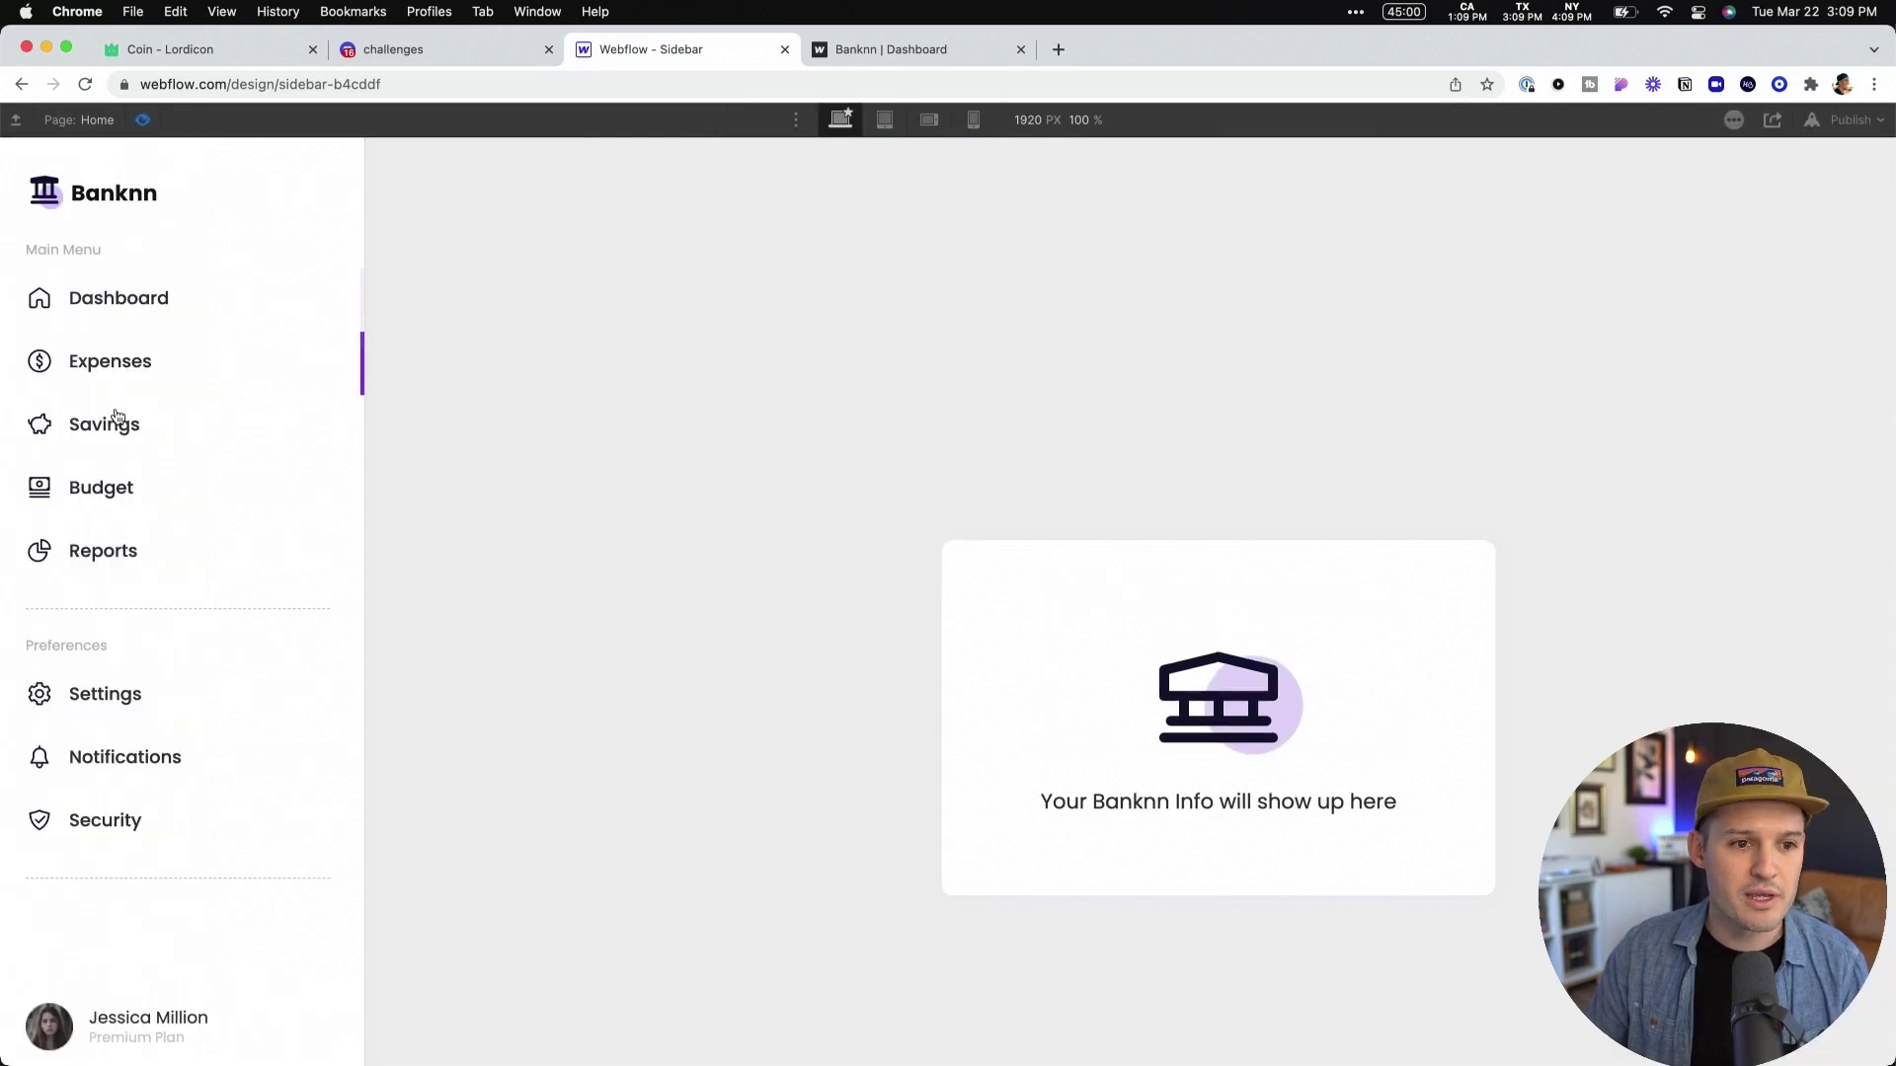
click(143, 121)
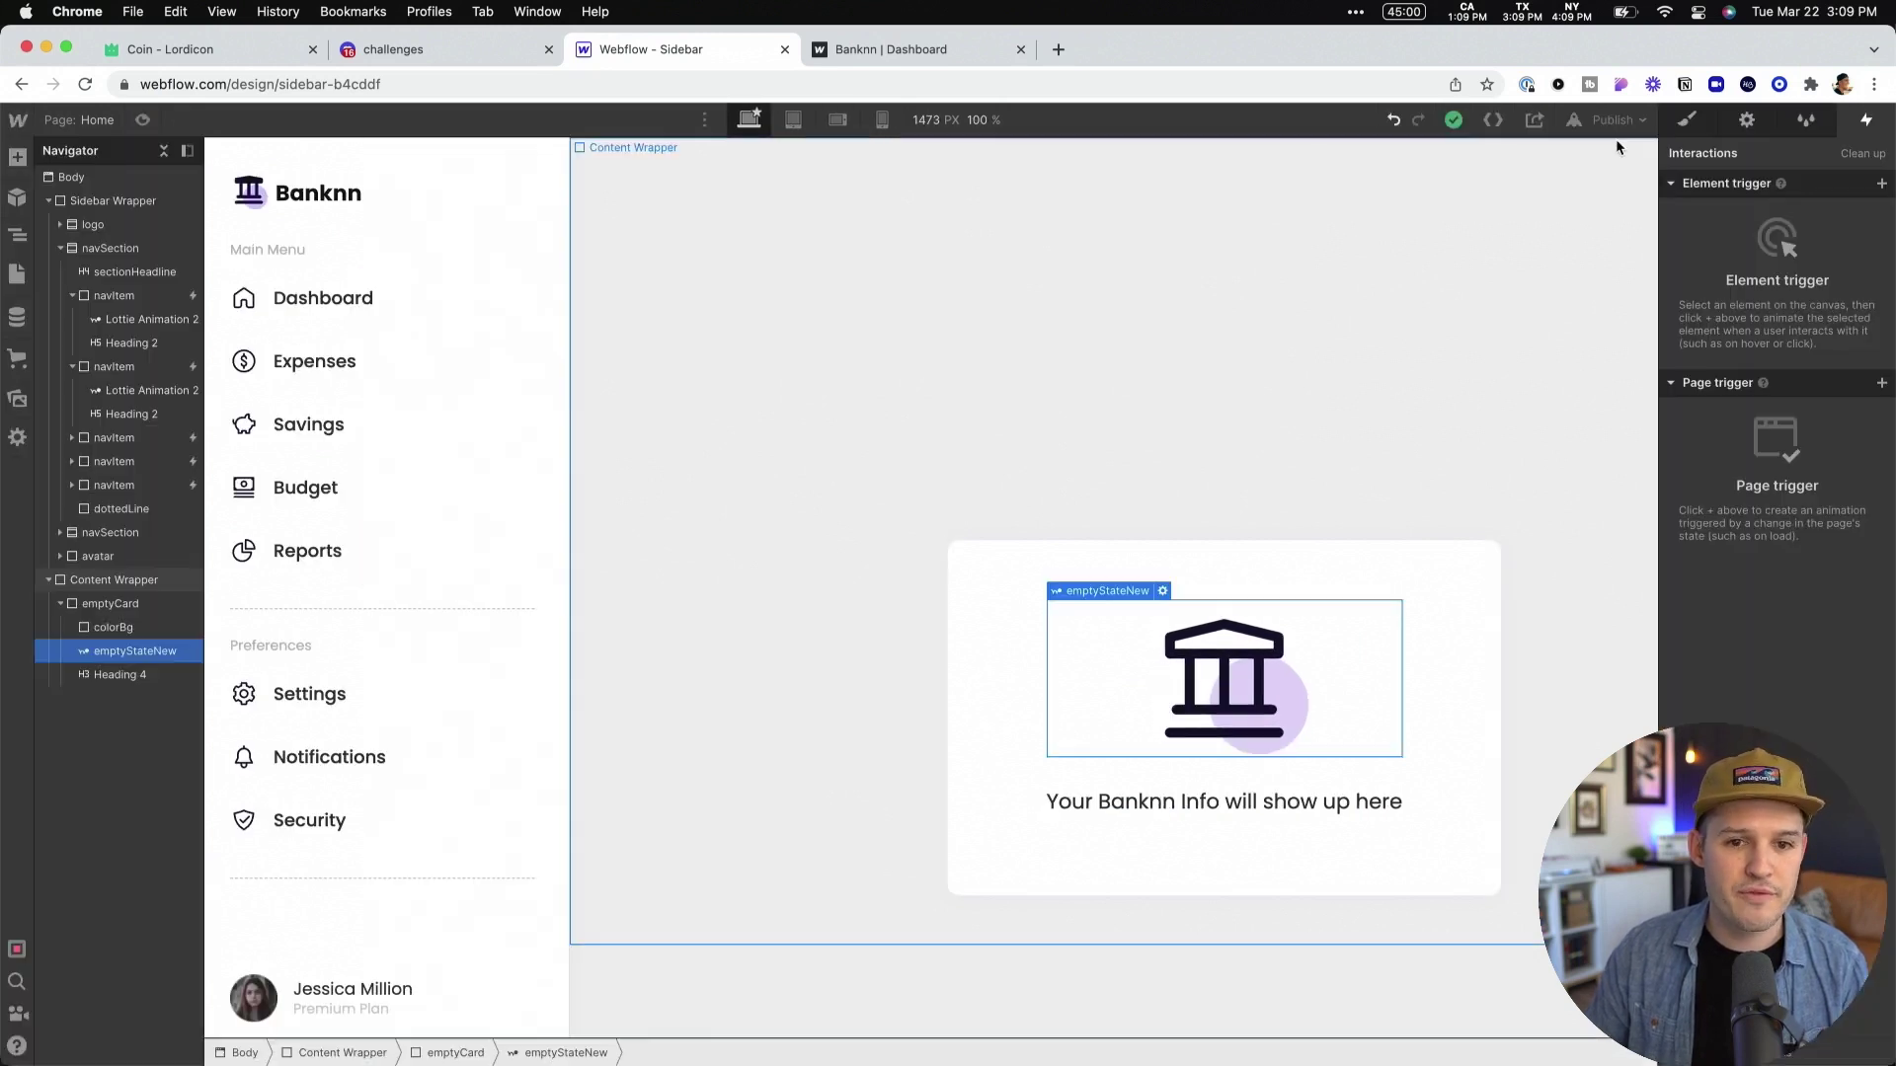
Step: Publish the Sidebar site and switch to the live Banknn dashboard page
click(1613, 119)
click(1542, 405)
key(ctrl+Tab)
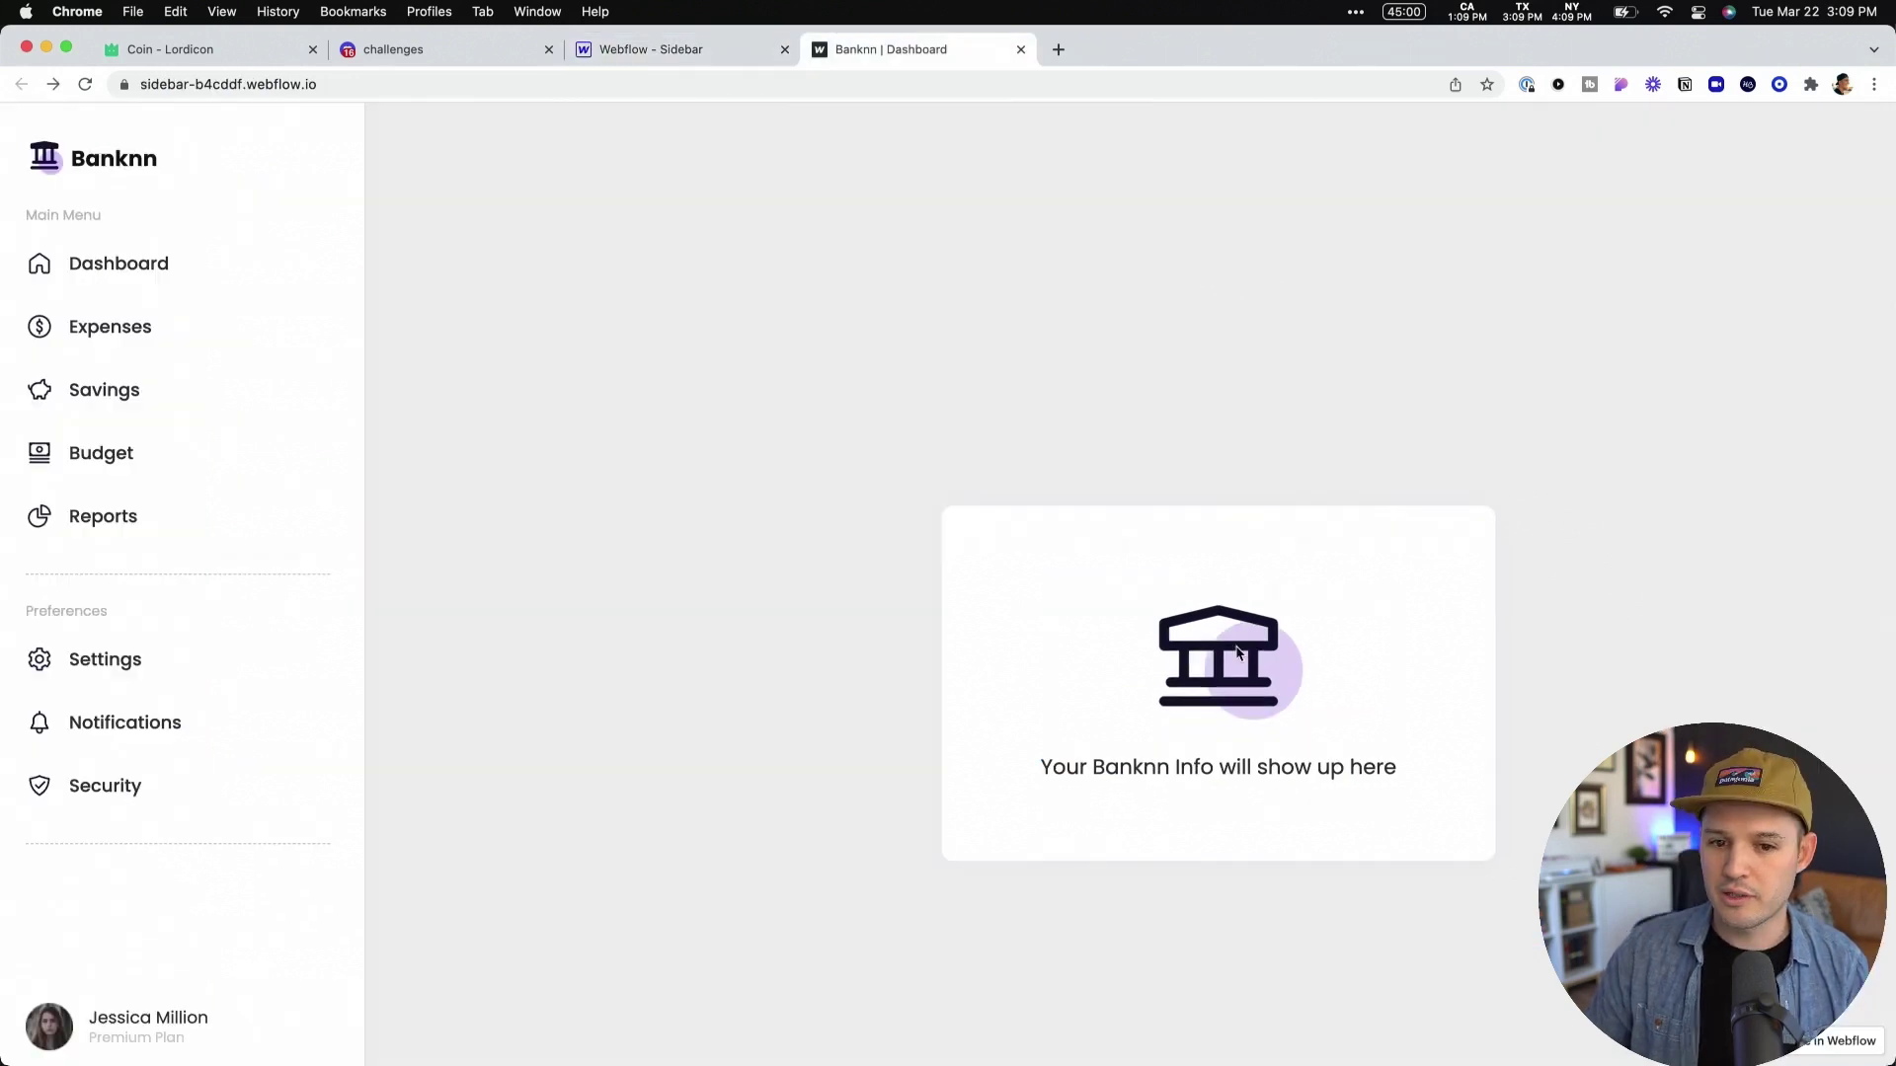